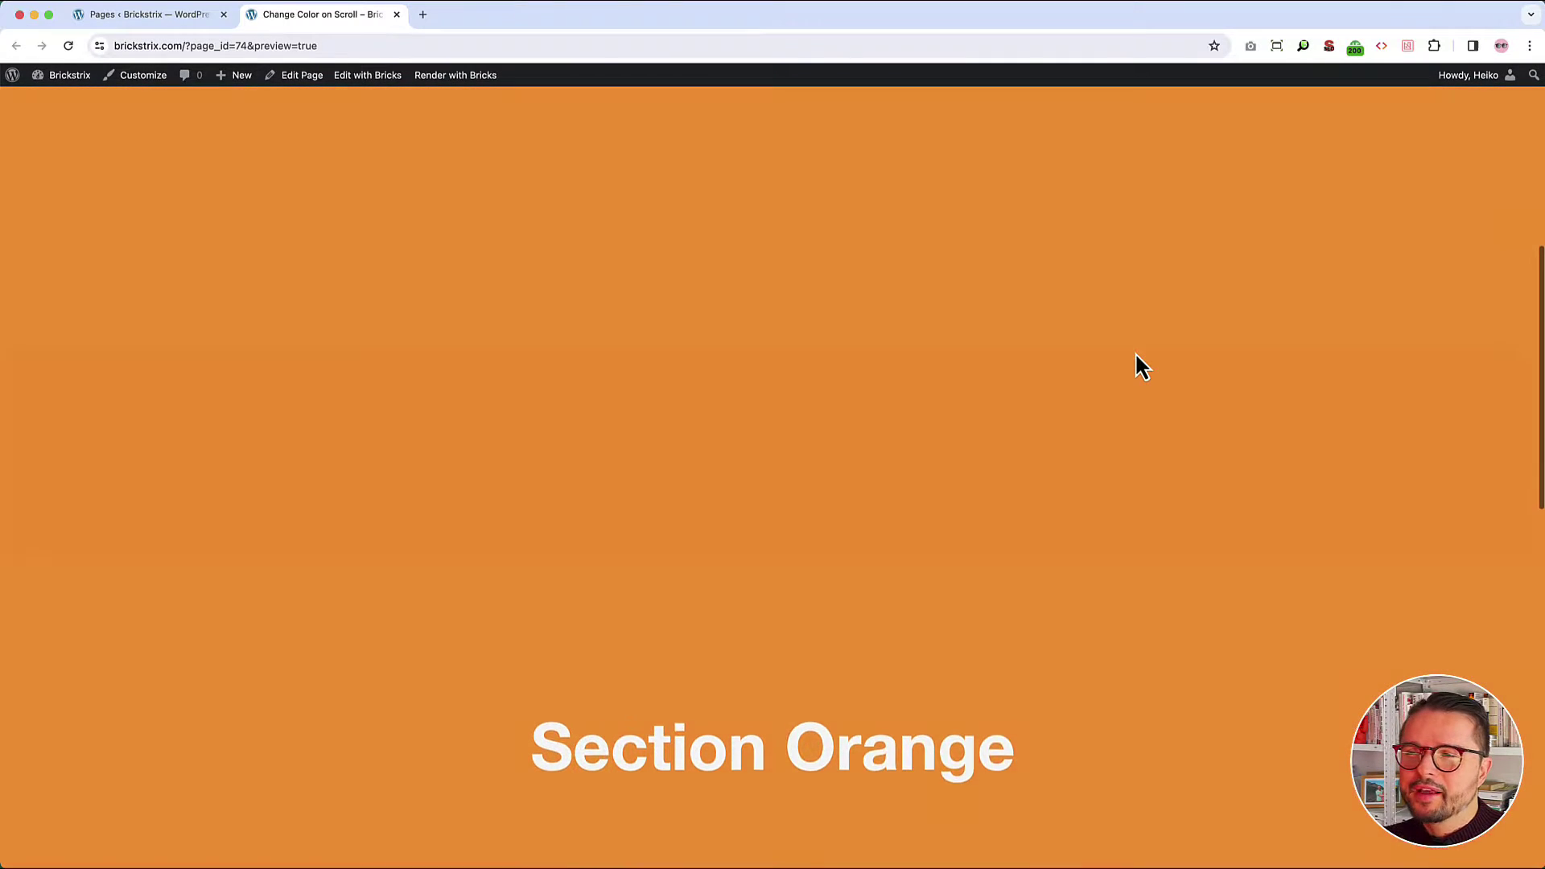
Scroll up and down the page preview to view the coloured sections
{"action": "scroll", "coordinate": [1143, 367], "scroll_direction": "down", "scroll_amount": 10}
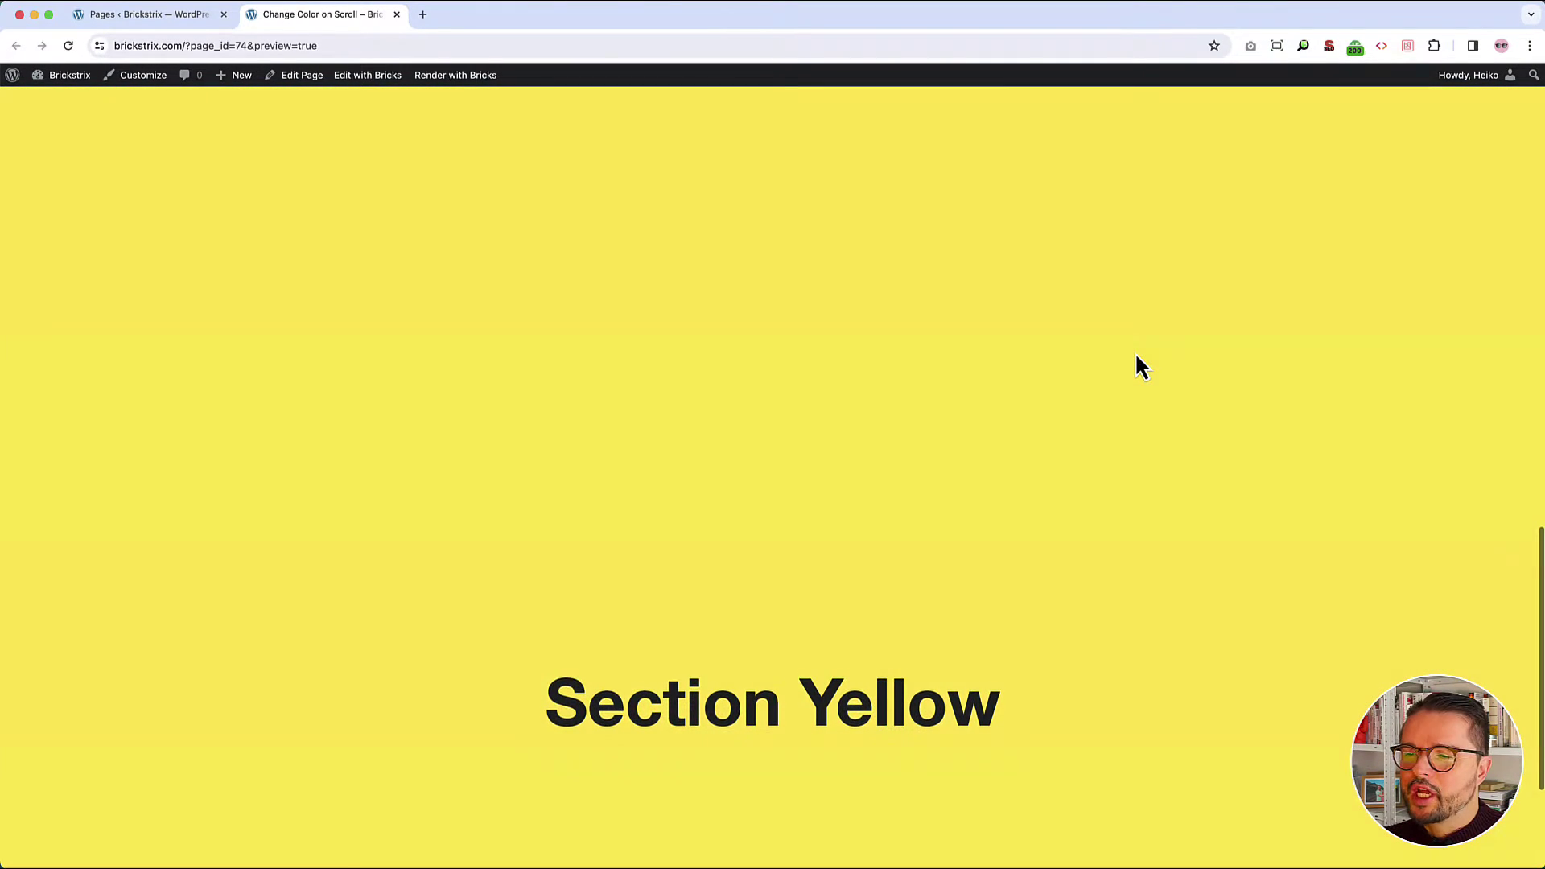
{"action": "scroll", "coordinate": [1138, 358], "scroll_direction": "down", "scroll_amount": 3}
{"action": "scroll", "coordinate": [1137, 358], "scroll_direction": "up", "scroll_amount": 10}
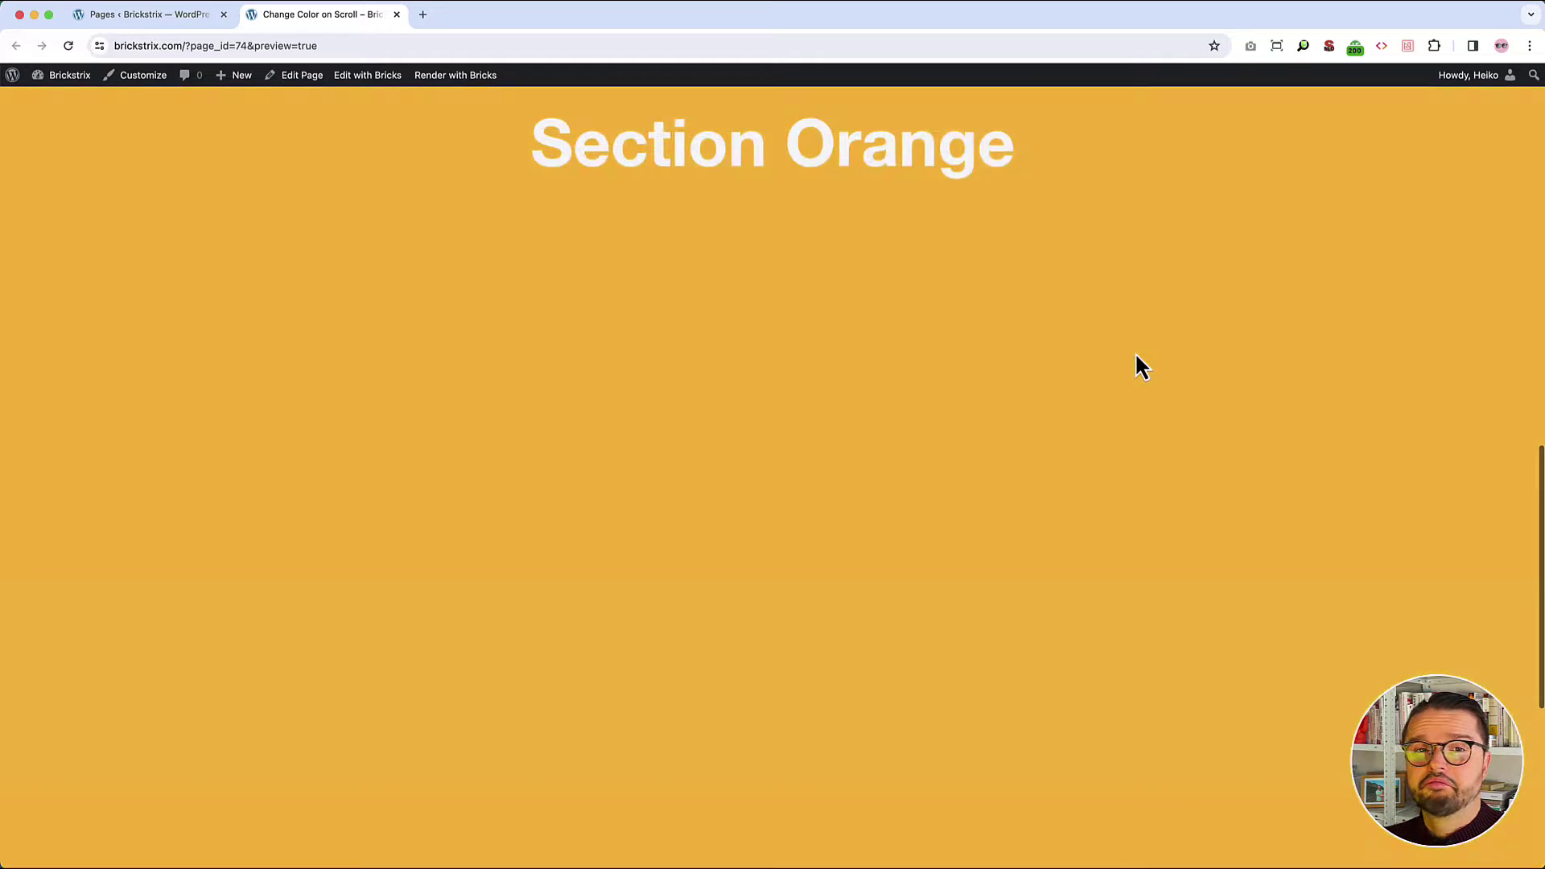
{"action": "scroll", "coordinate": [1135, 357], "scroll_direction": "up", "scroll_amount": 10}
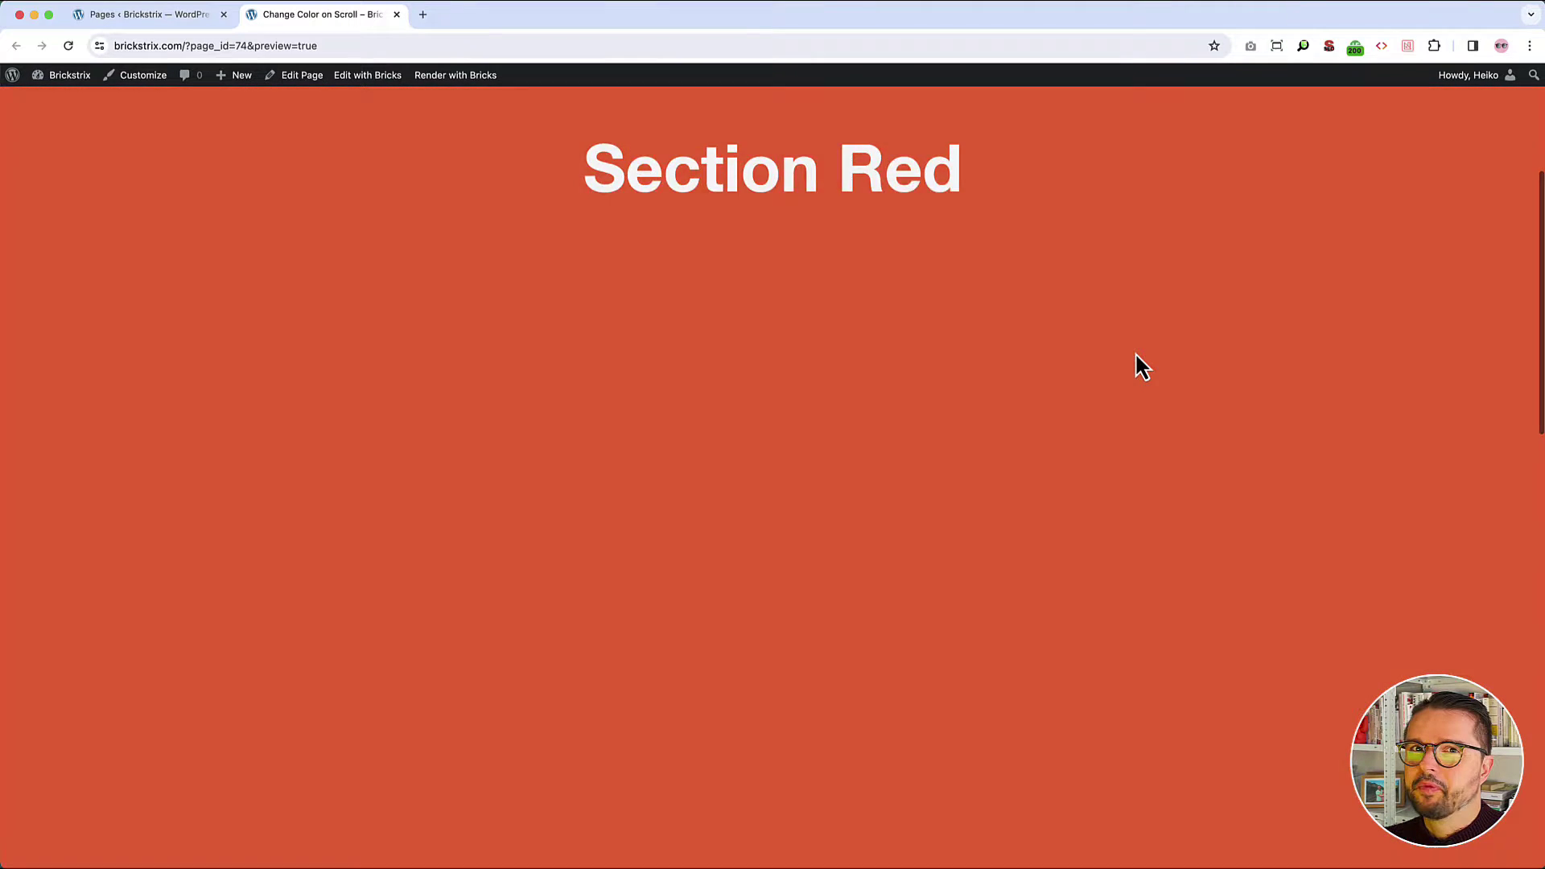
{"action": "scroll", "coordinate": [1135, 354], "scroll_direction": "up", "scroll_amount": 4}
{"action": "scroll", "coordinate": [1136, 354], "scroll_direction": "down", "scroll_amount": 10}
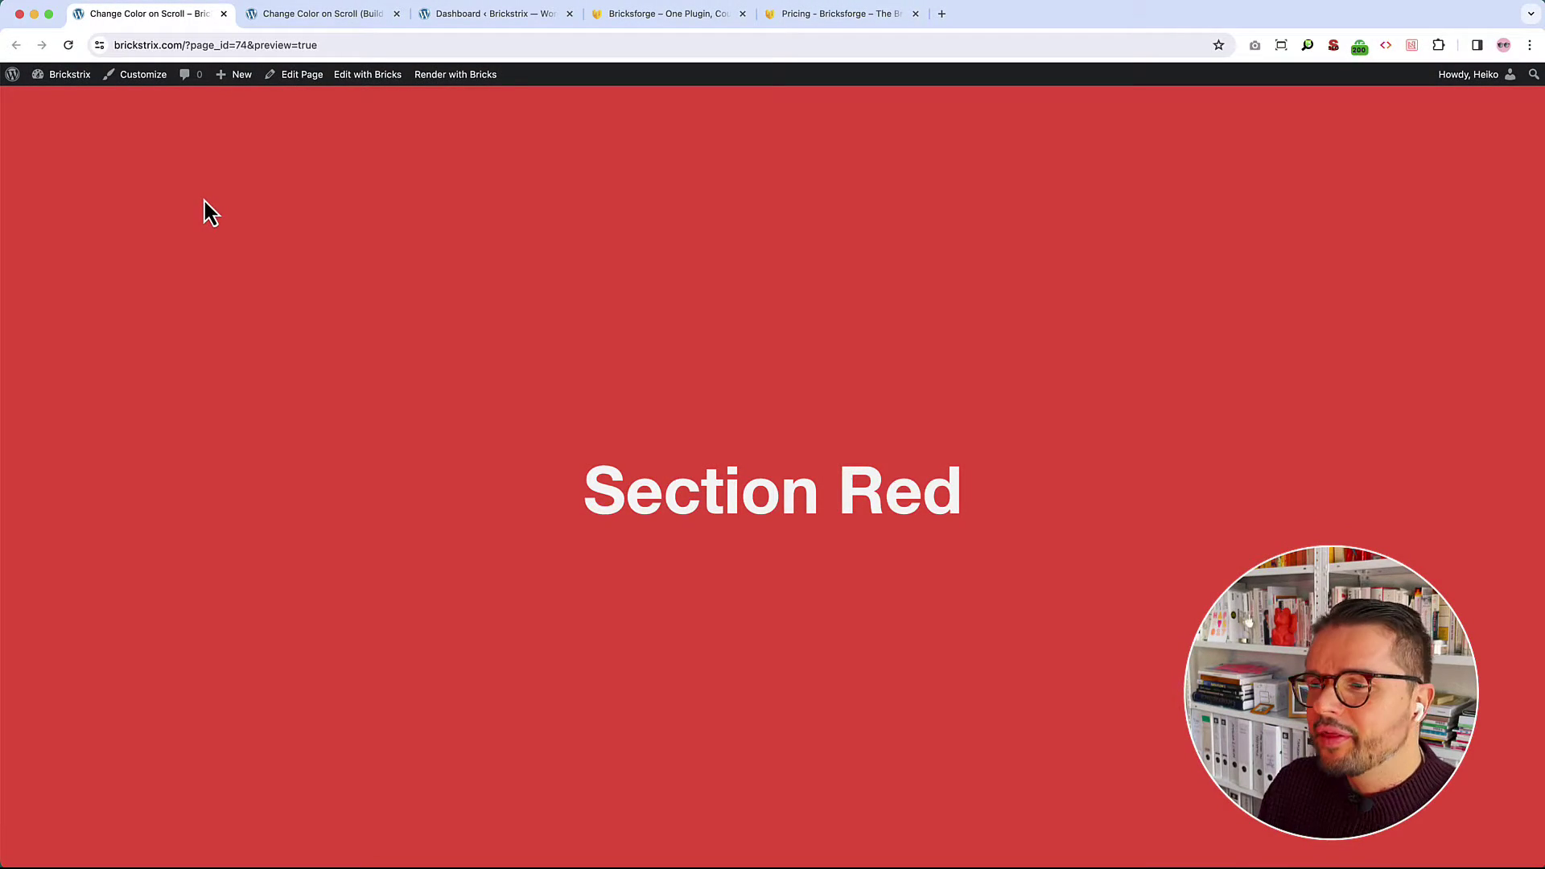
{"action": "scroll", "coordinate": [206, 201], "scroll_direction": "down", "scroll_amount": 20}
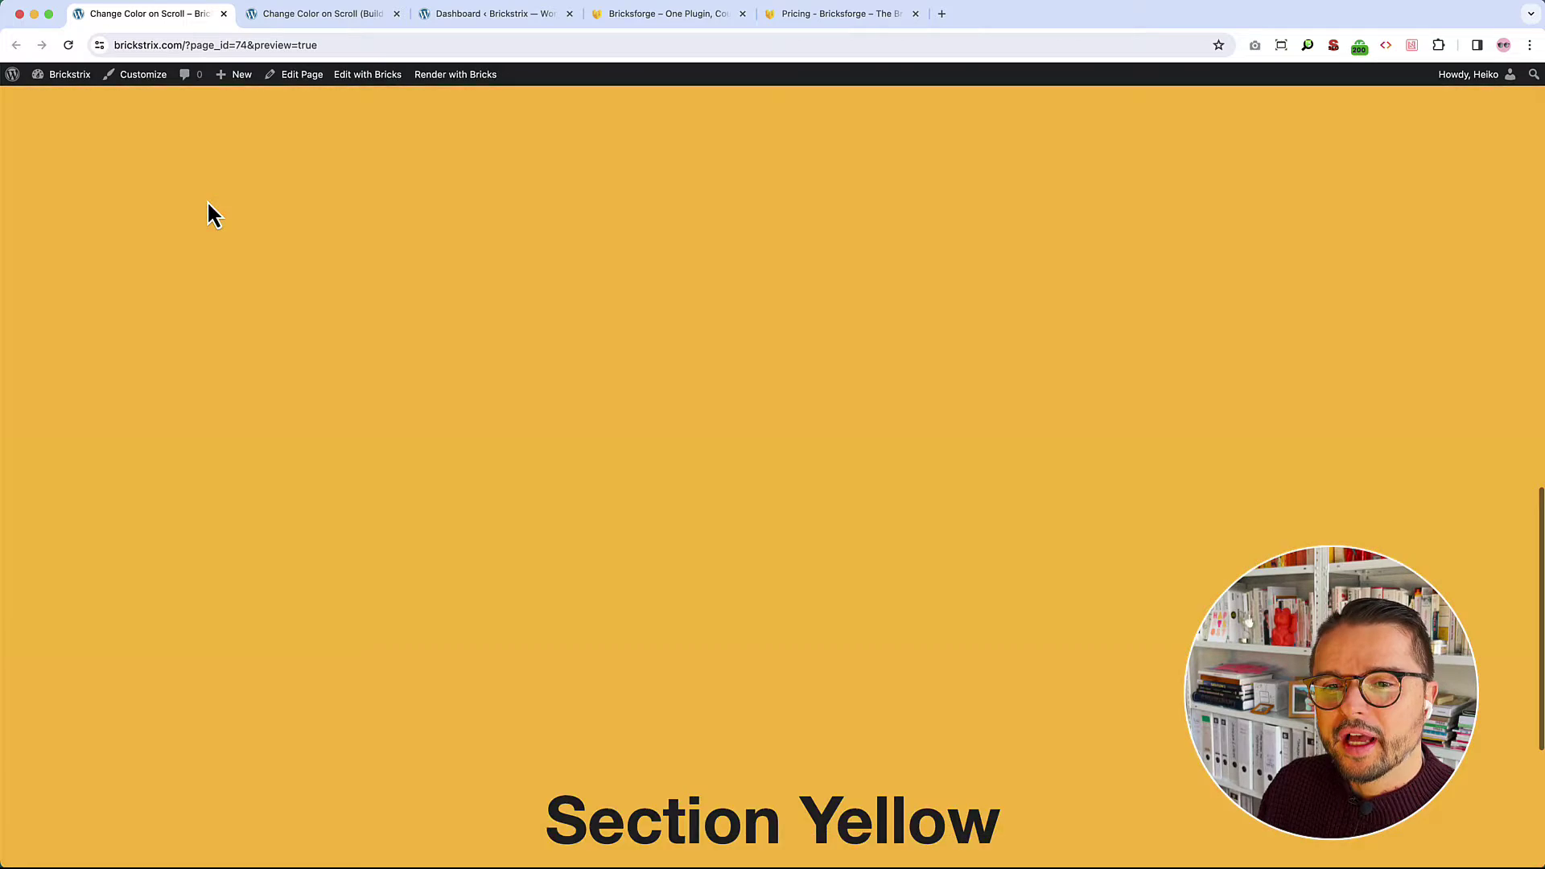
{"action": "scroll", "coordinate": [207, 203], "scroll_direction": "down", "scroll_amount": 4}
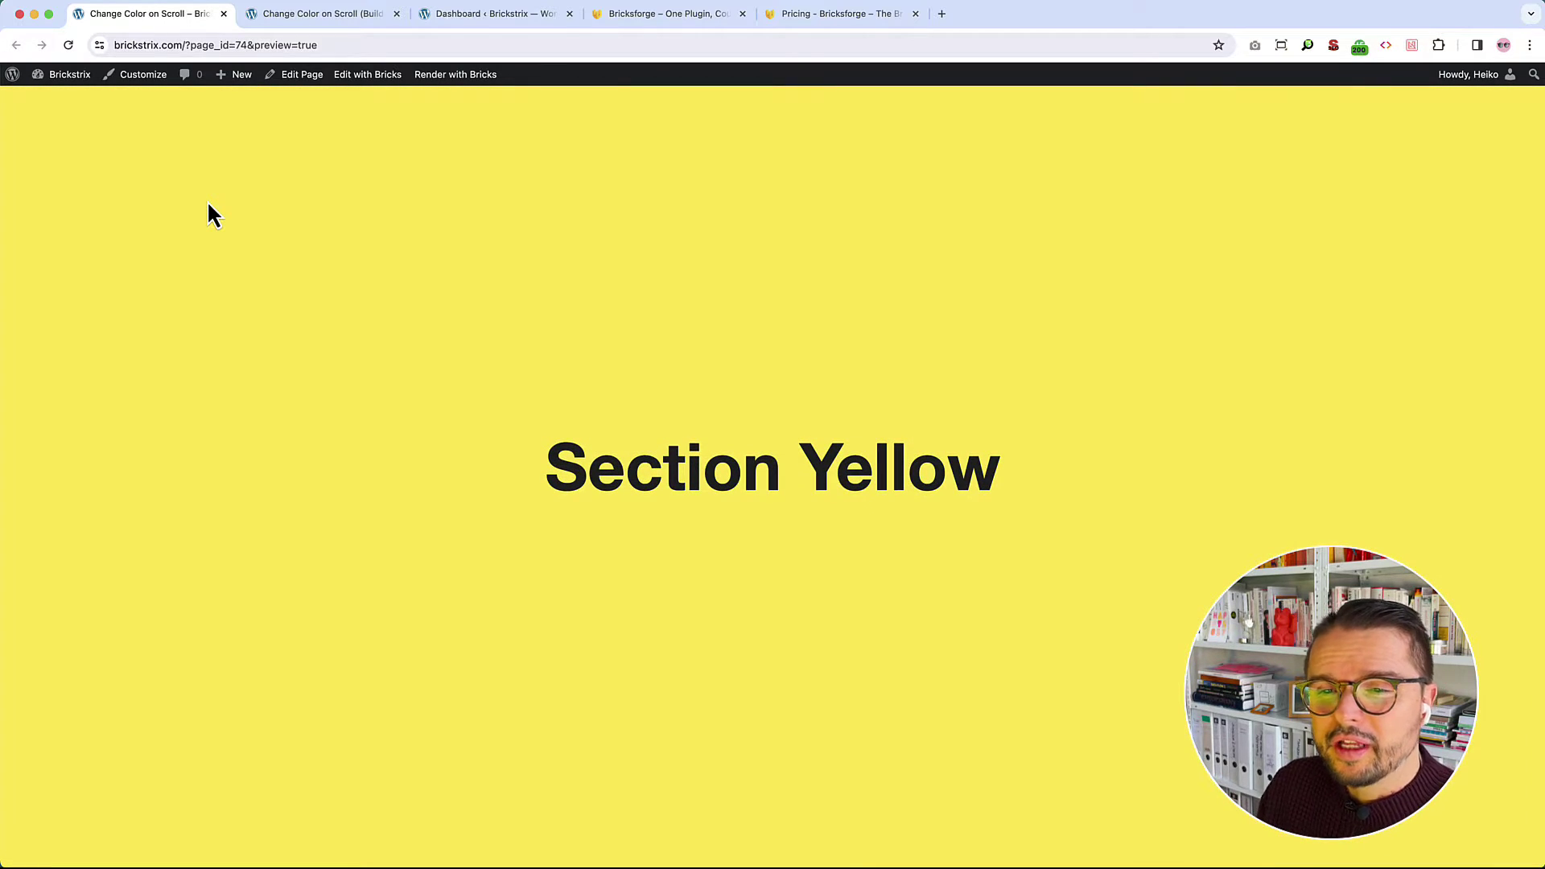
{"action": "scroll", "coordinate": [208, 214], "scroll_direction": "up", "scroll_amount": 20}
Look over the Bricksforge homepage and pricing page, then return to the live preview
{"action": "mouse_move", "coordinate": [14, 78]}
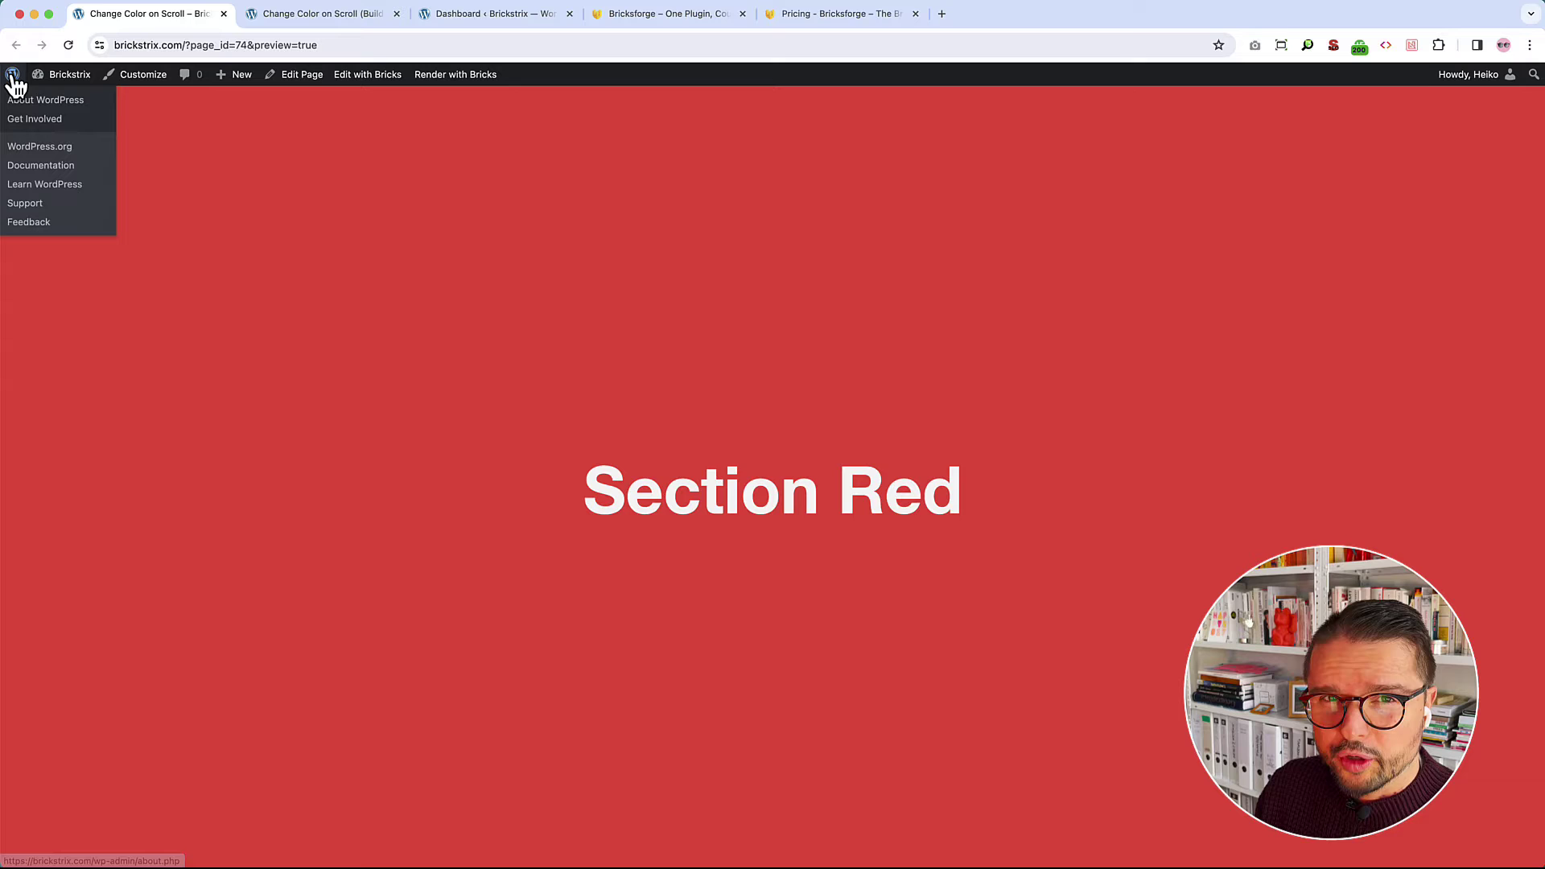
{"action": "left_click", "coordinate": [327, 18]}
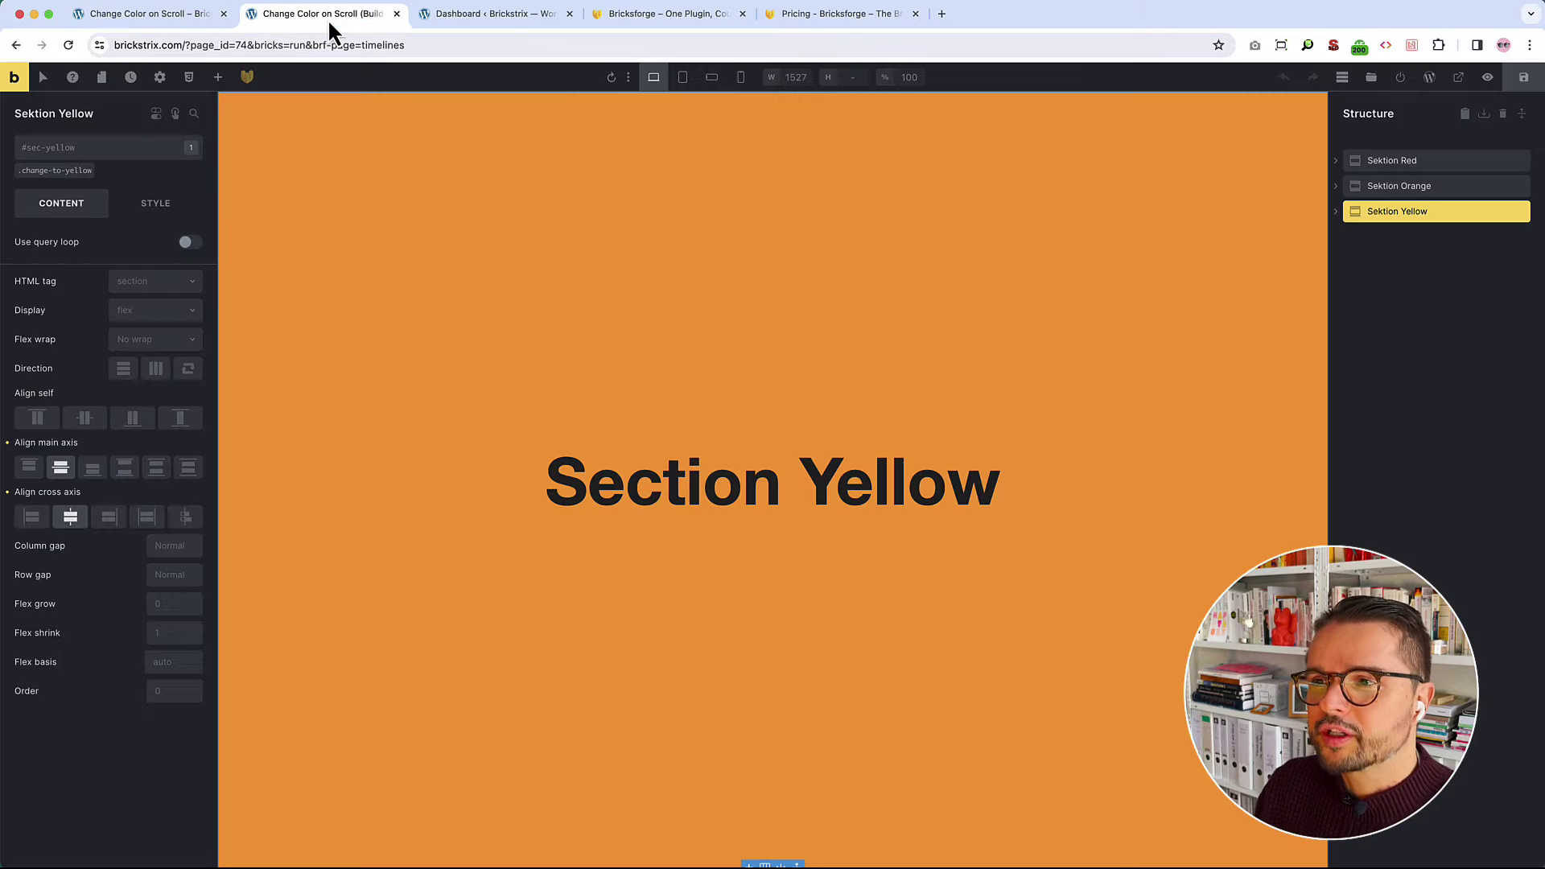
{"action": "left_click", "coordinate": [634, 16]}
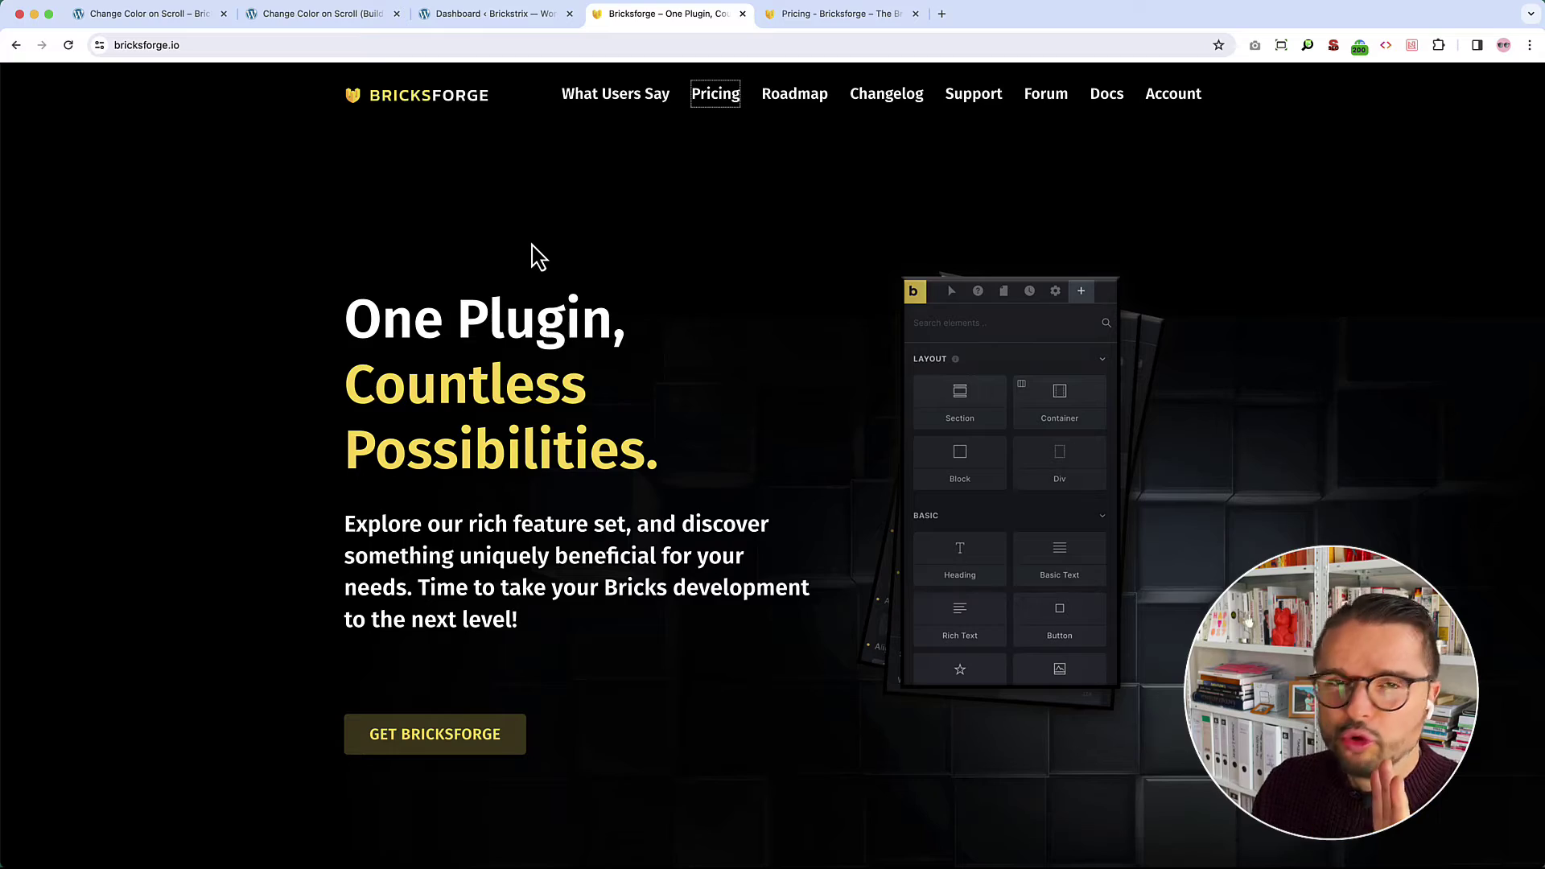
{"action": "scroll", "coordinate": [533, 245], "scroll_direction": "down", "scroll_amount": 15}
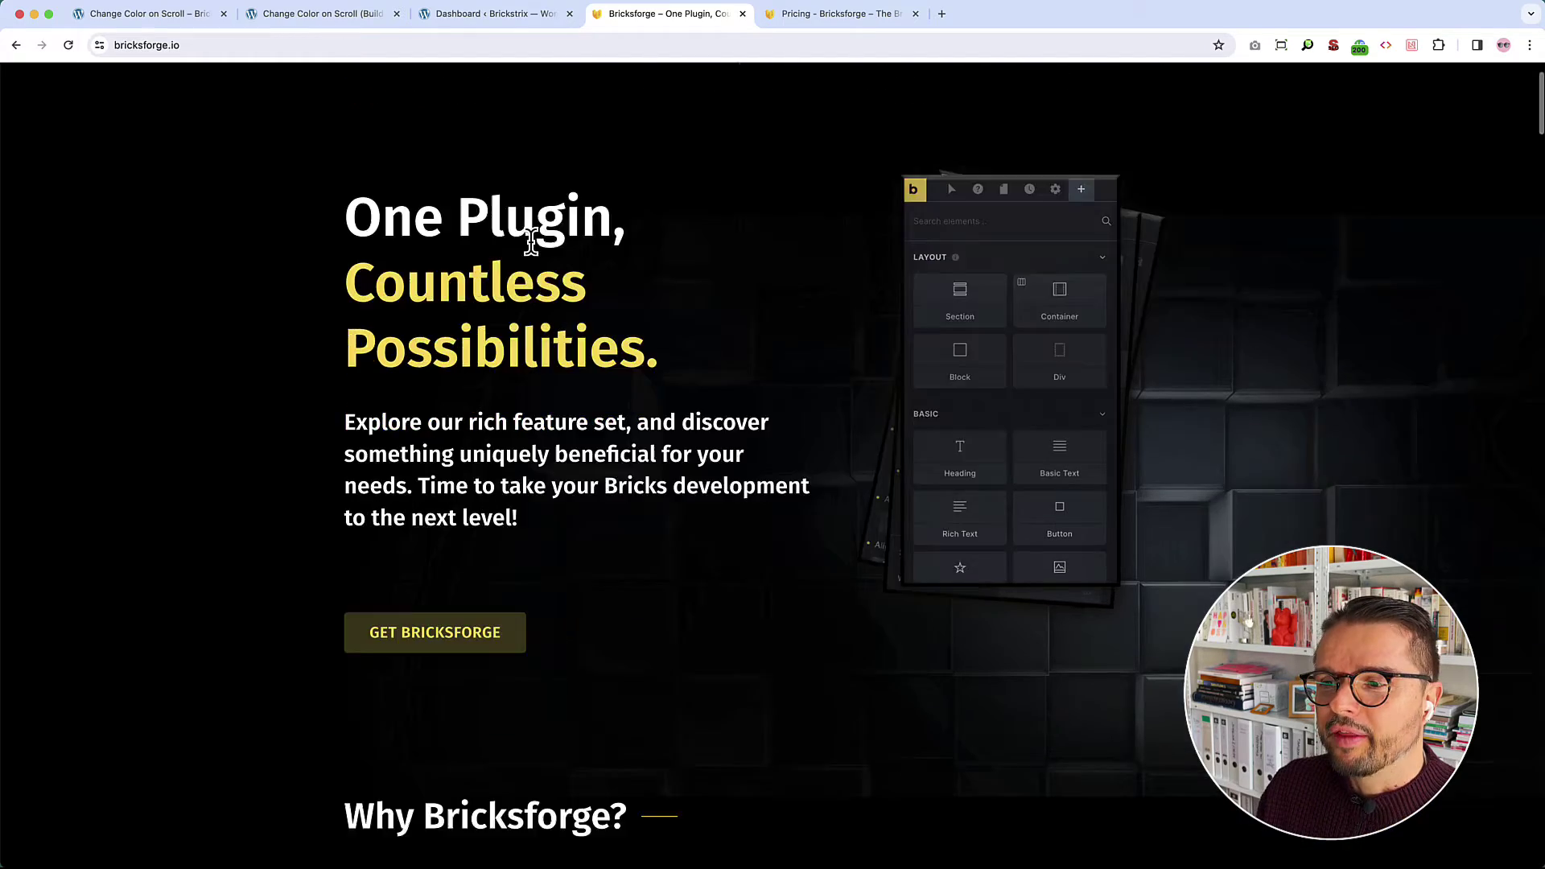
{"action": "scroll", "coordinate": [235, 284], "scroll_direction": "down", "scroll_amount": 20}
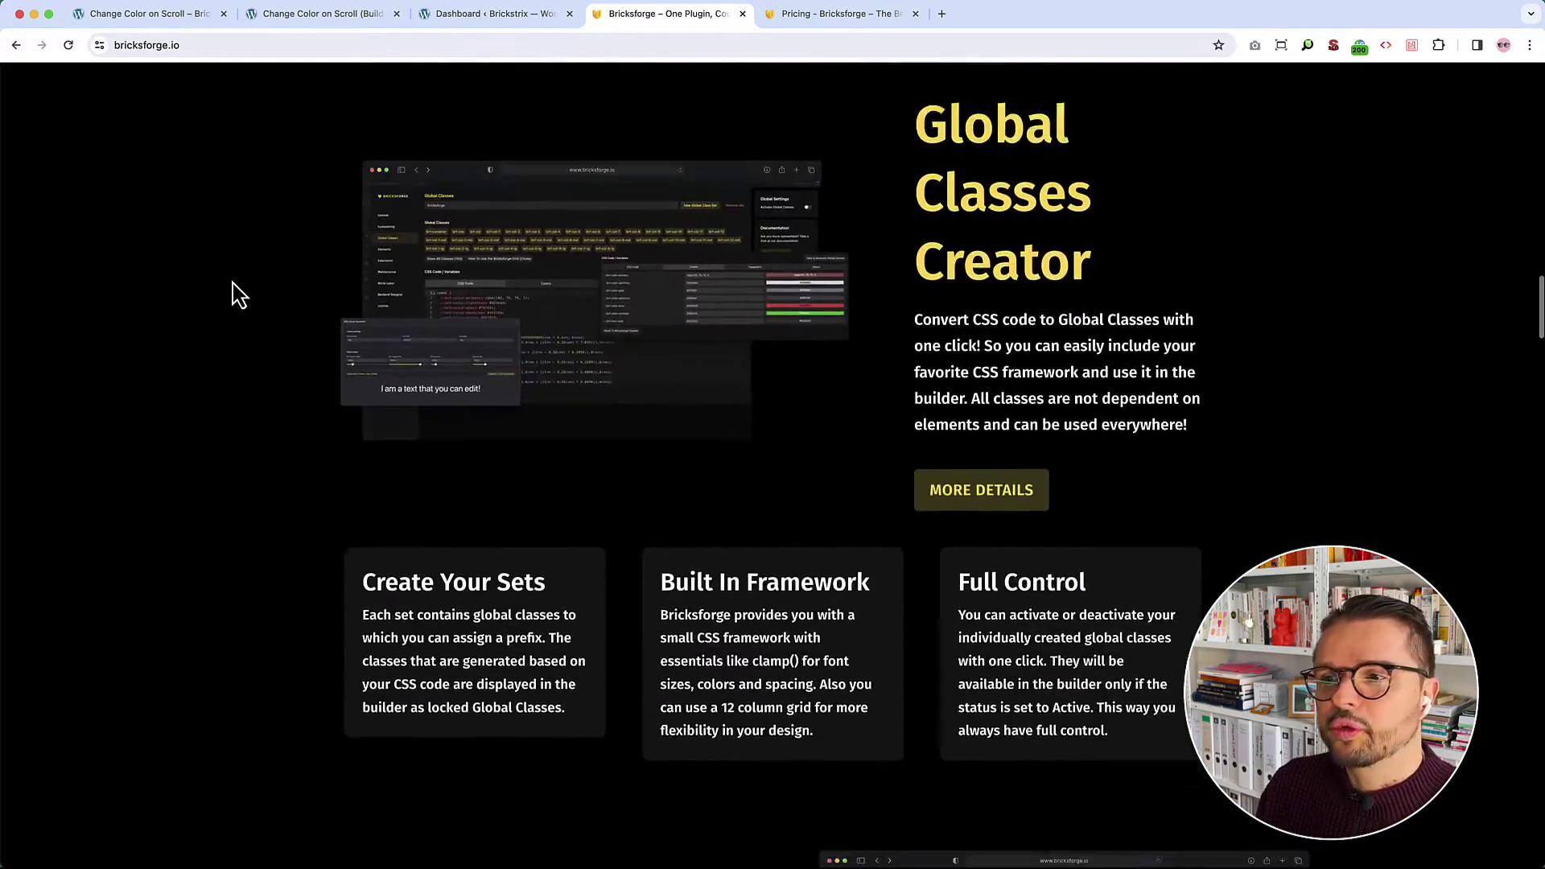
{"action": "scroll", "coordinate": [233, 284], "scroll_direction": "up", "scroll_amount": 1}
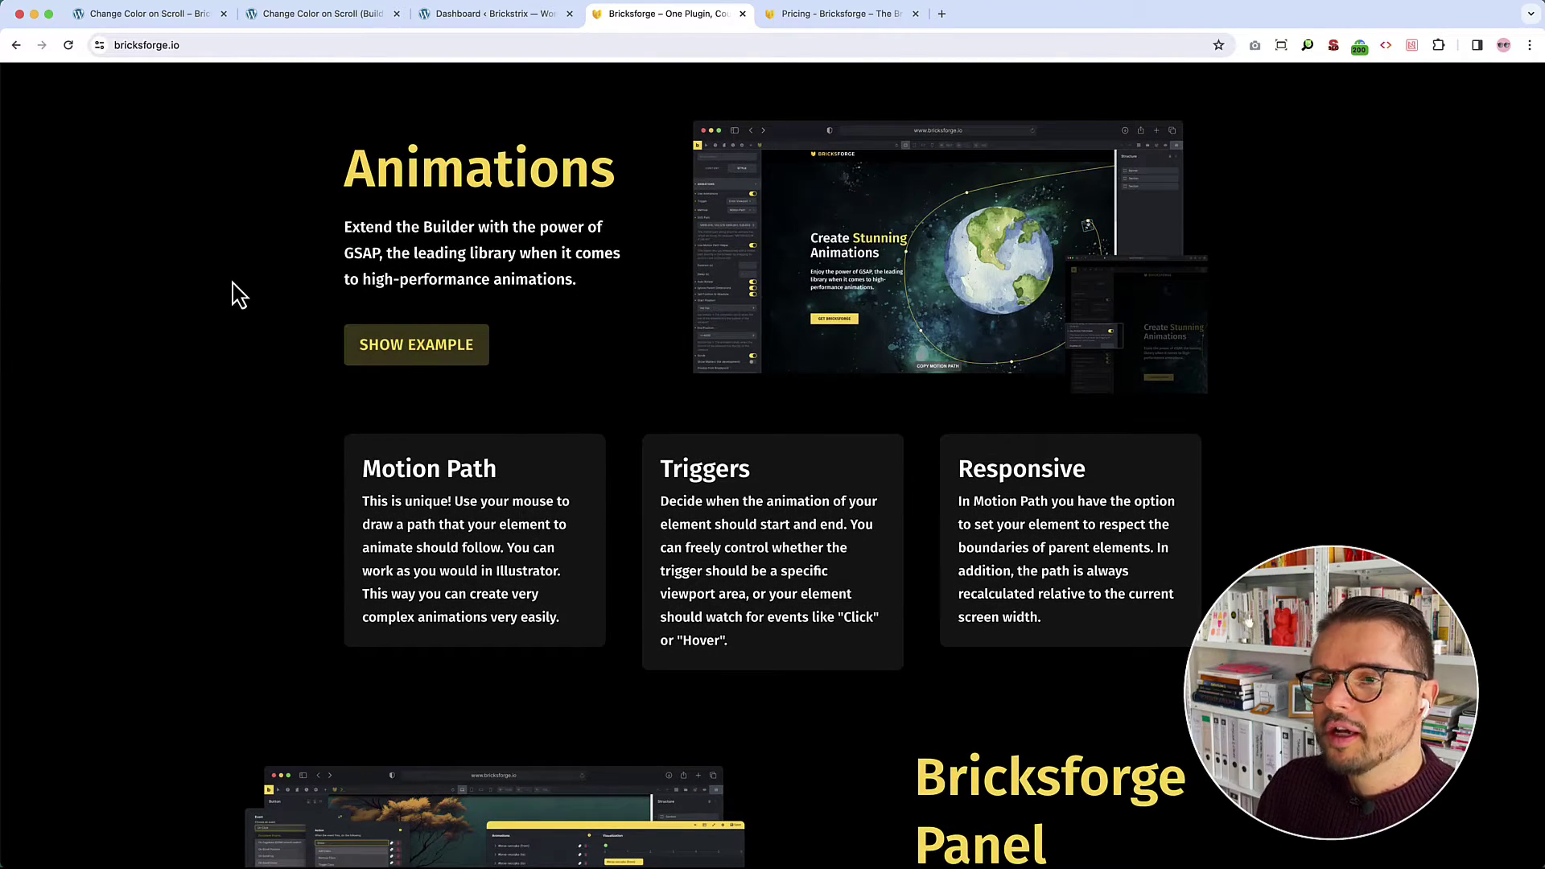
{"action": "left_click", "coordinate": [355, 14]}
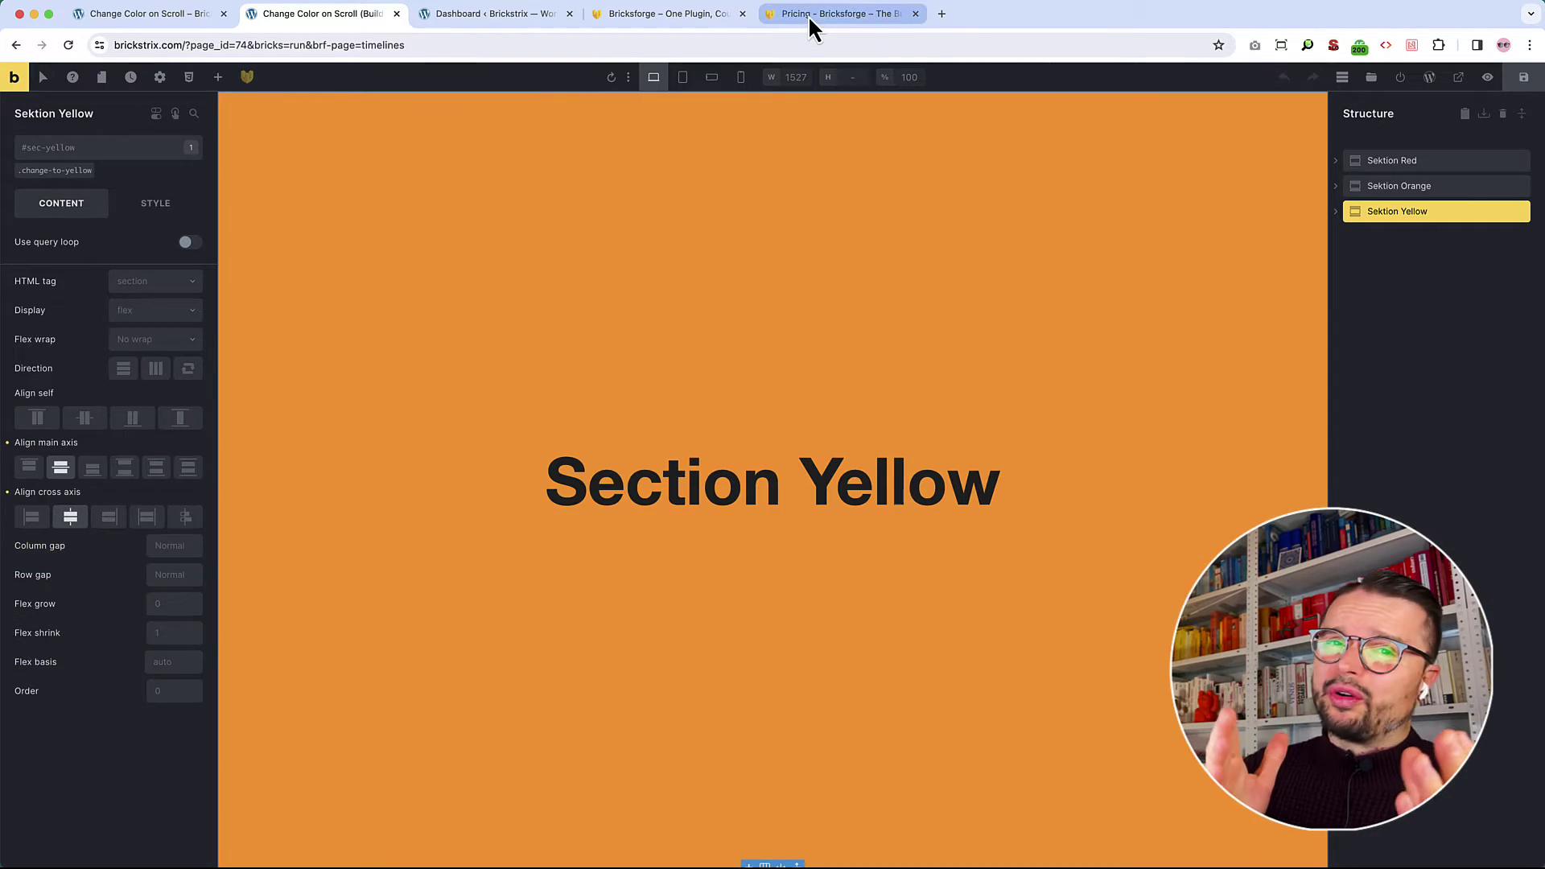
{"action": "left_click", "coordinate": [808, 15]}
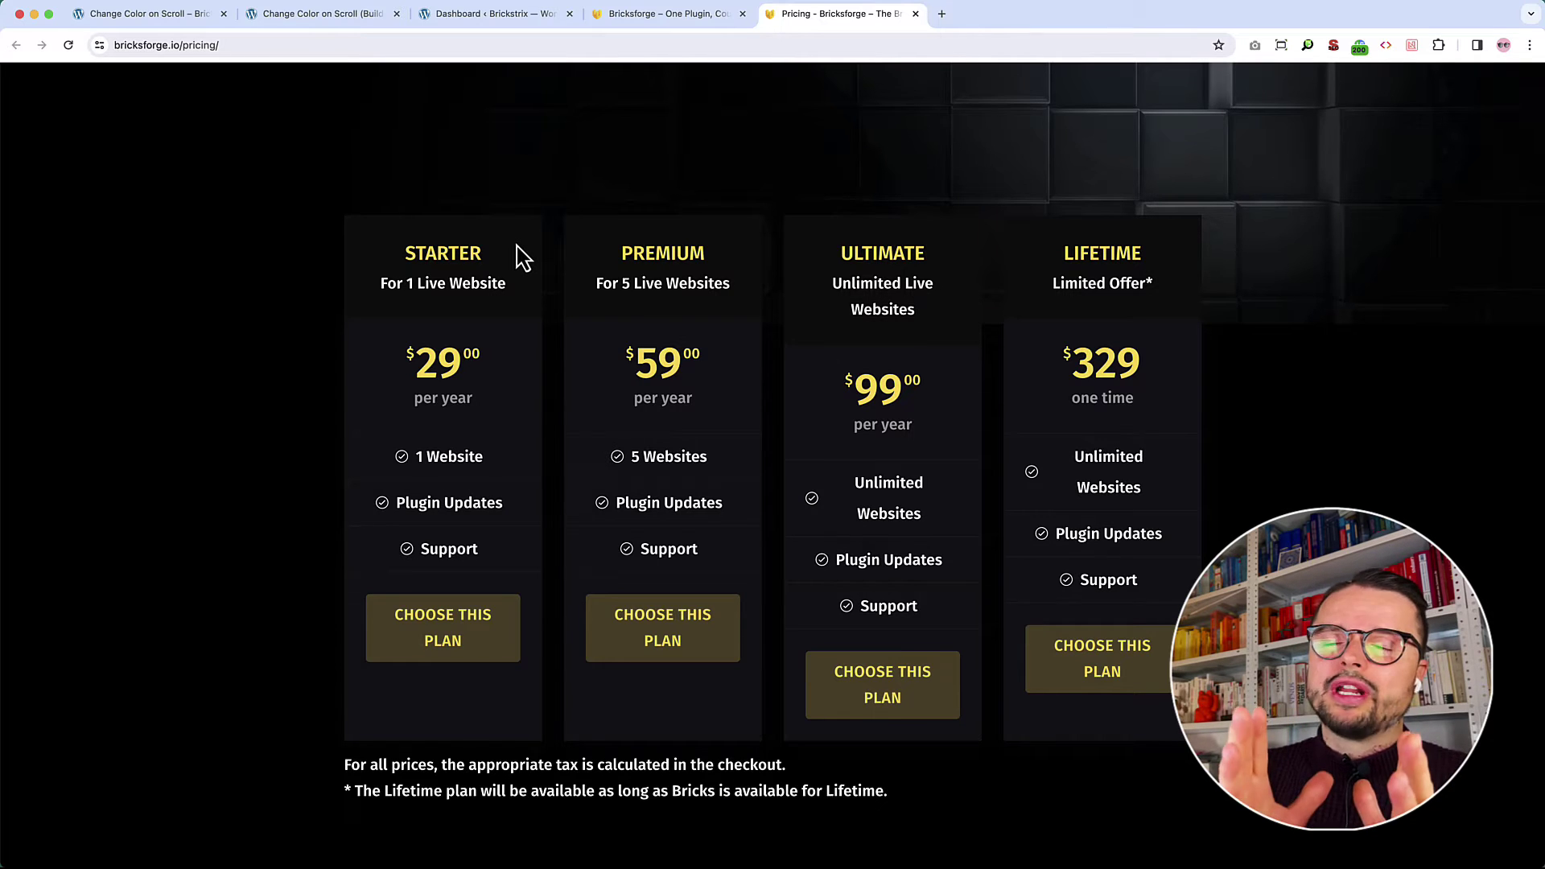
{"action": "left_click", "coordinate": [145, 16]}
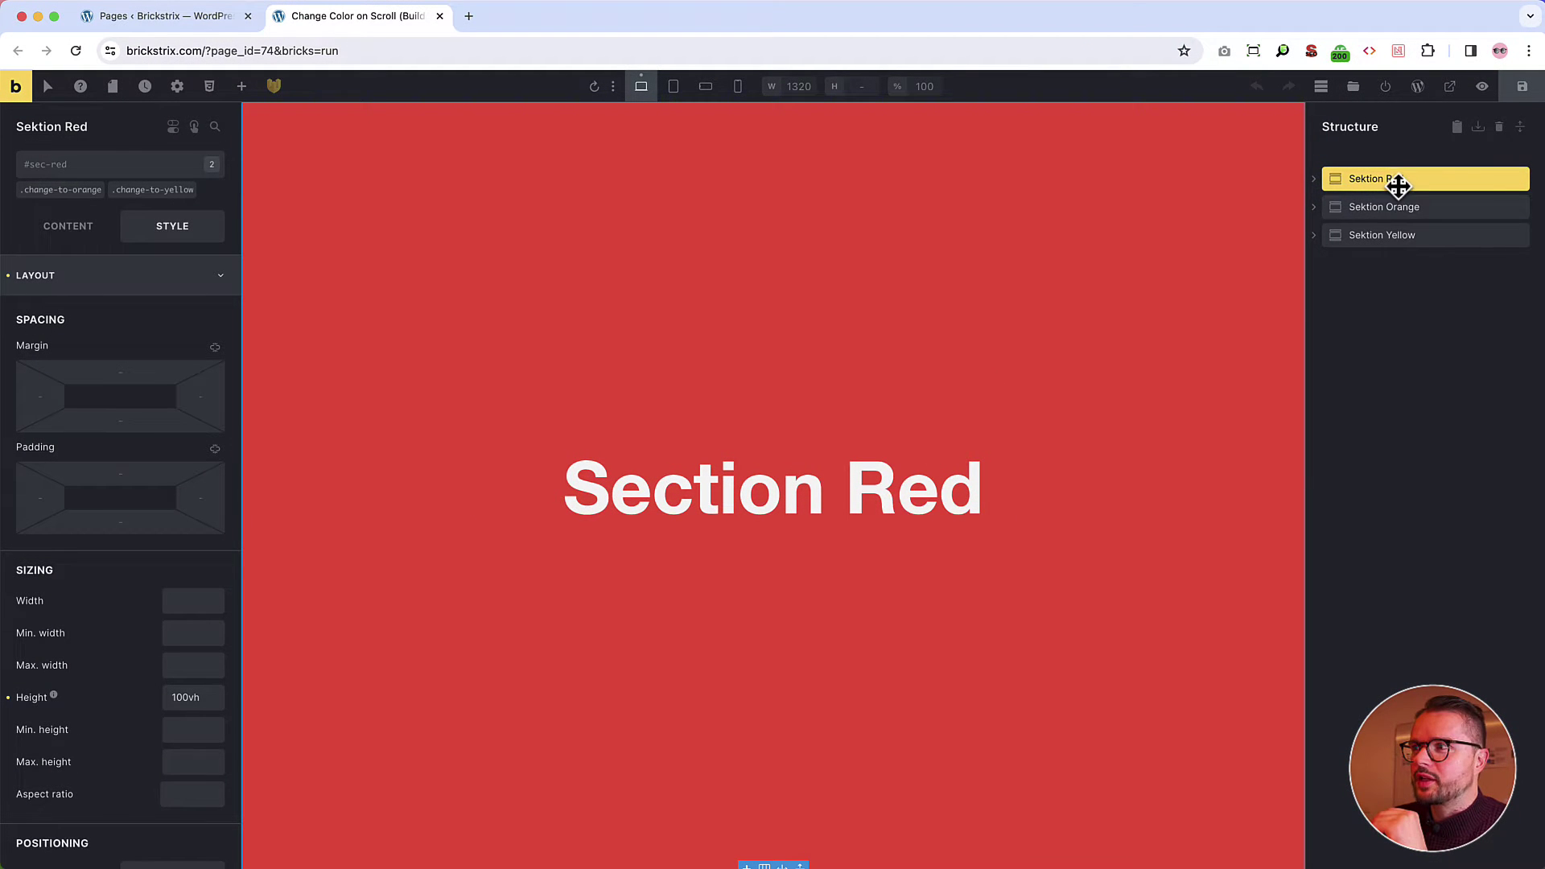
Select Sektion Orange, then Sektion Yellow, in the Structure panel and scroll the canvas
{"action": "left_click", "coordinate": [1390, 209]}
{"action": "left_click", "coordinate": [1390, 235]}
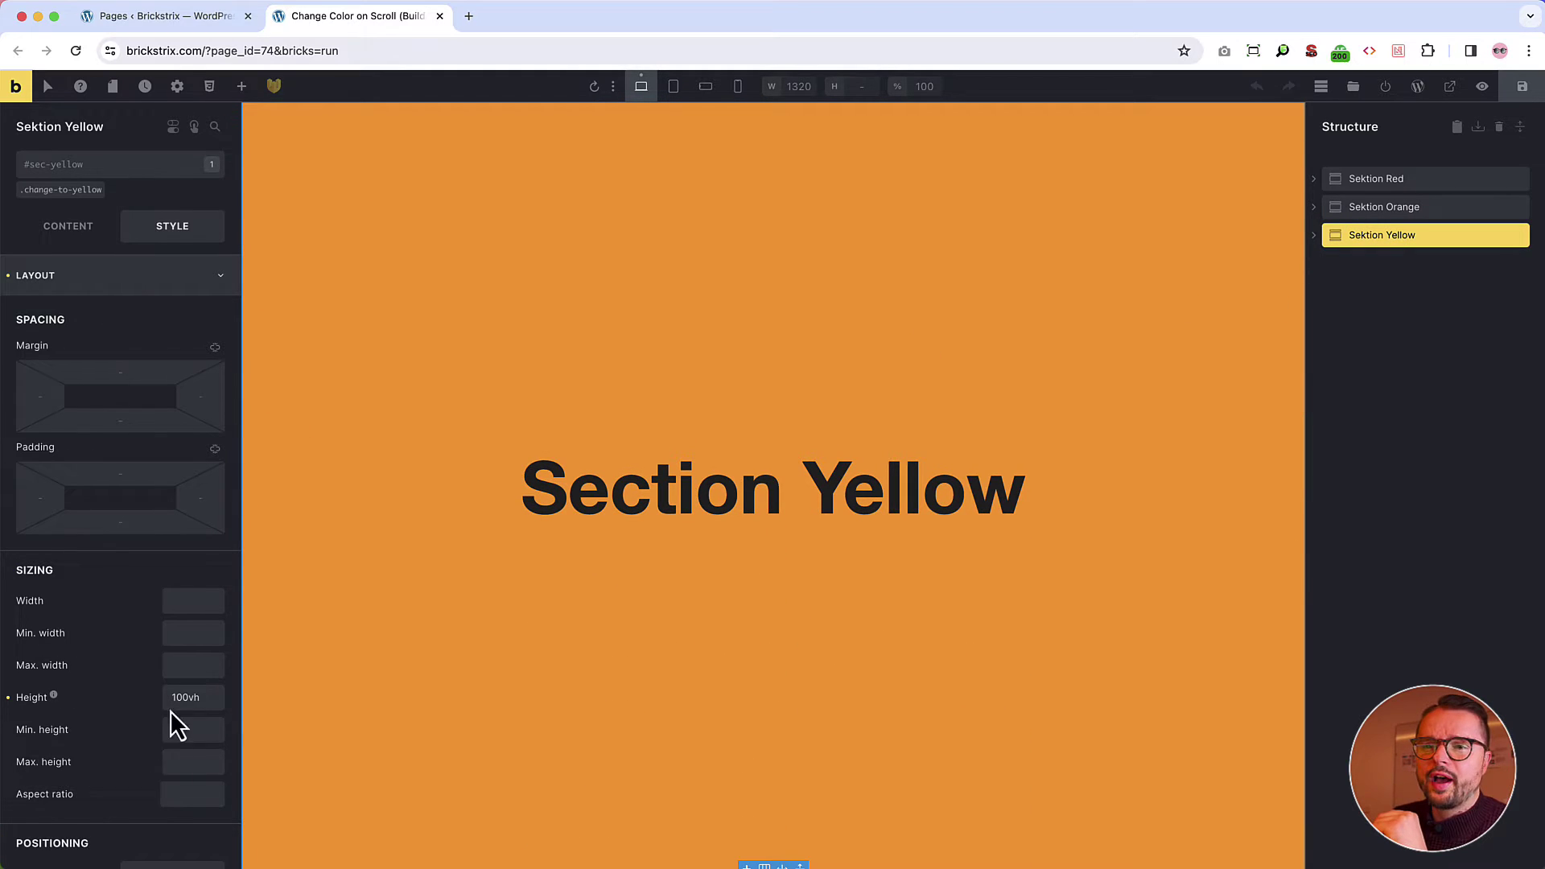
{"action": "scroll", "coordinate": [497, 690], "scroll_direction": "up", "scroll_amount": 10}
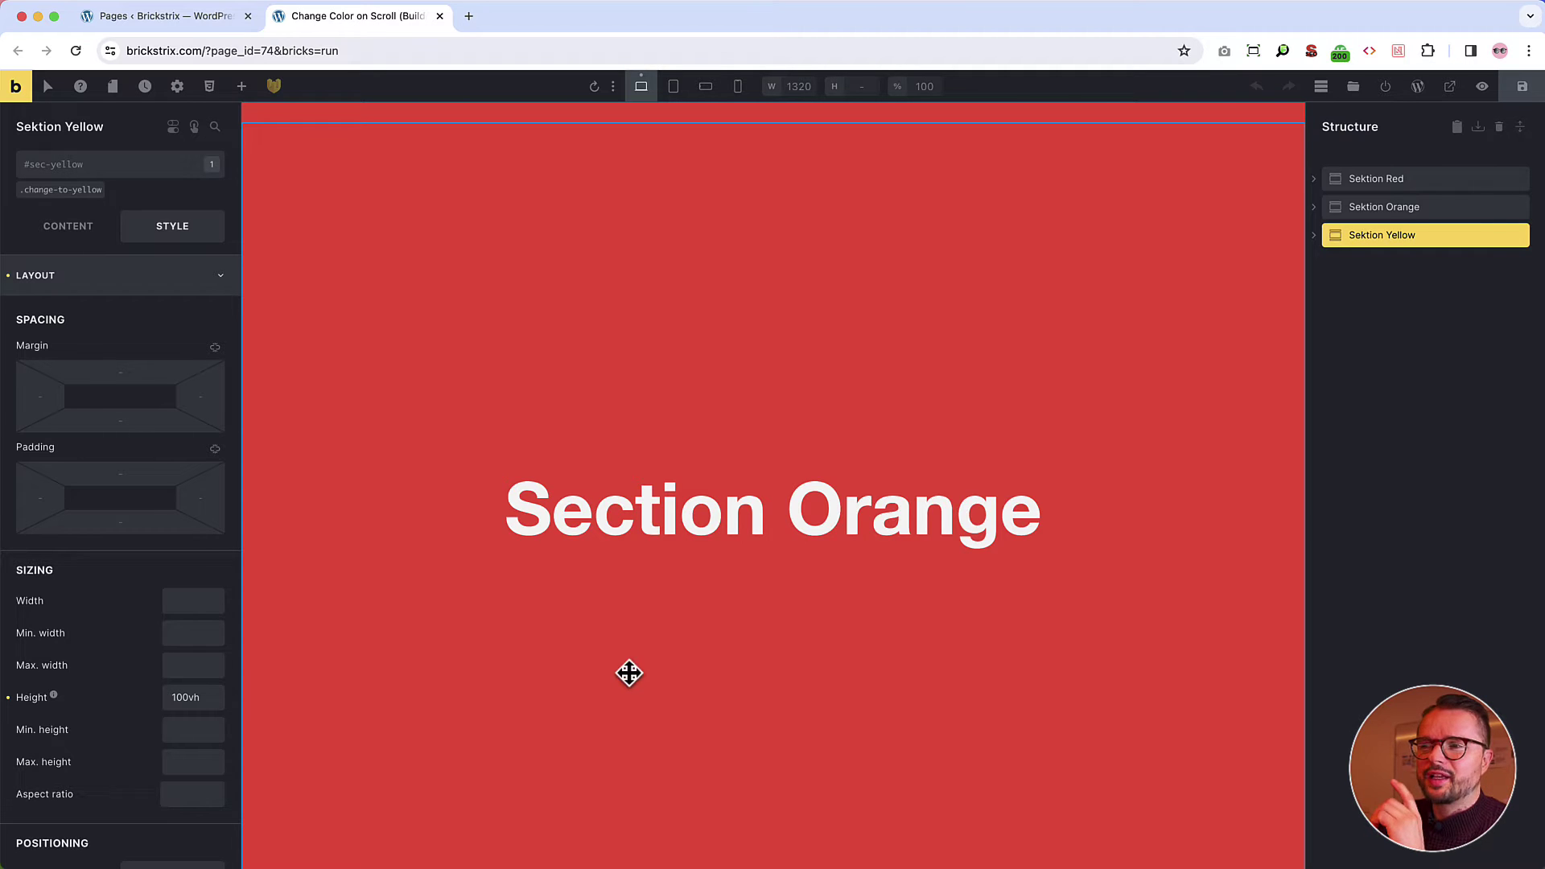
{"action": "scroll", "coordinate": [669, 445], "scroll_direction": "down", "scroll_amount": 10}
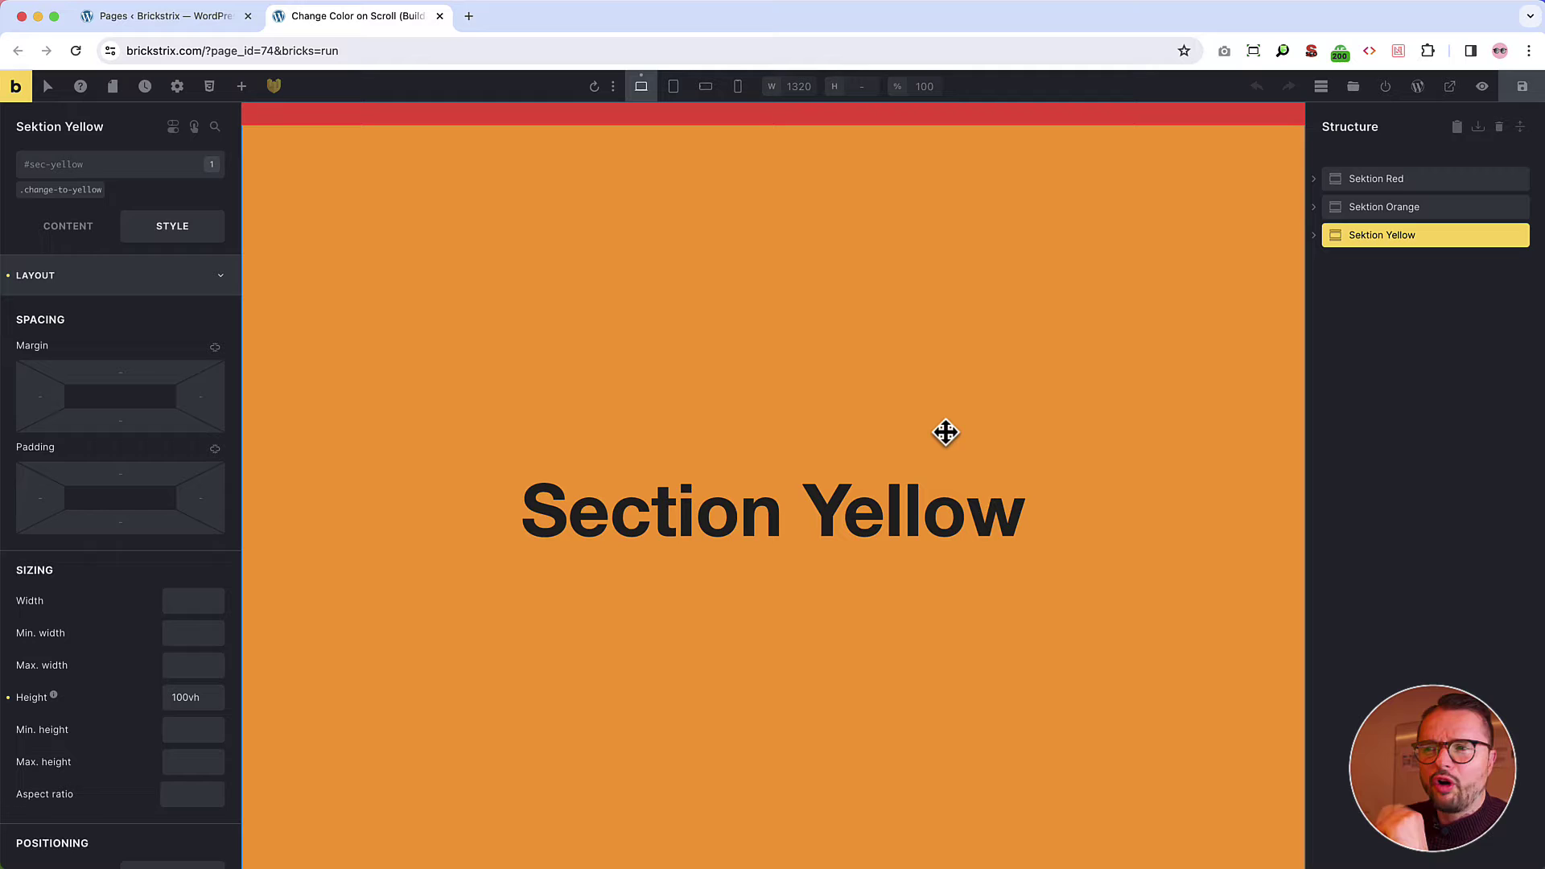
{"action": "scroll", "coordinate": [908, 443], "scroll_direction": "up", "scroll_amount": 10}
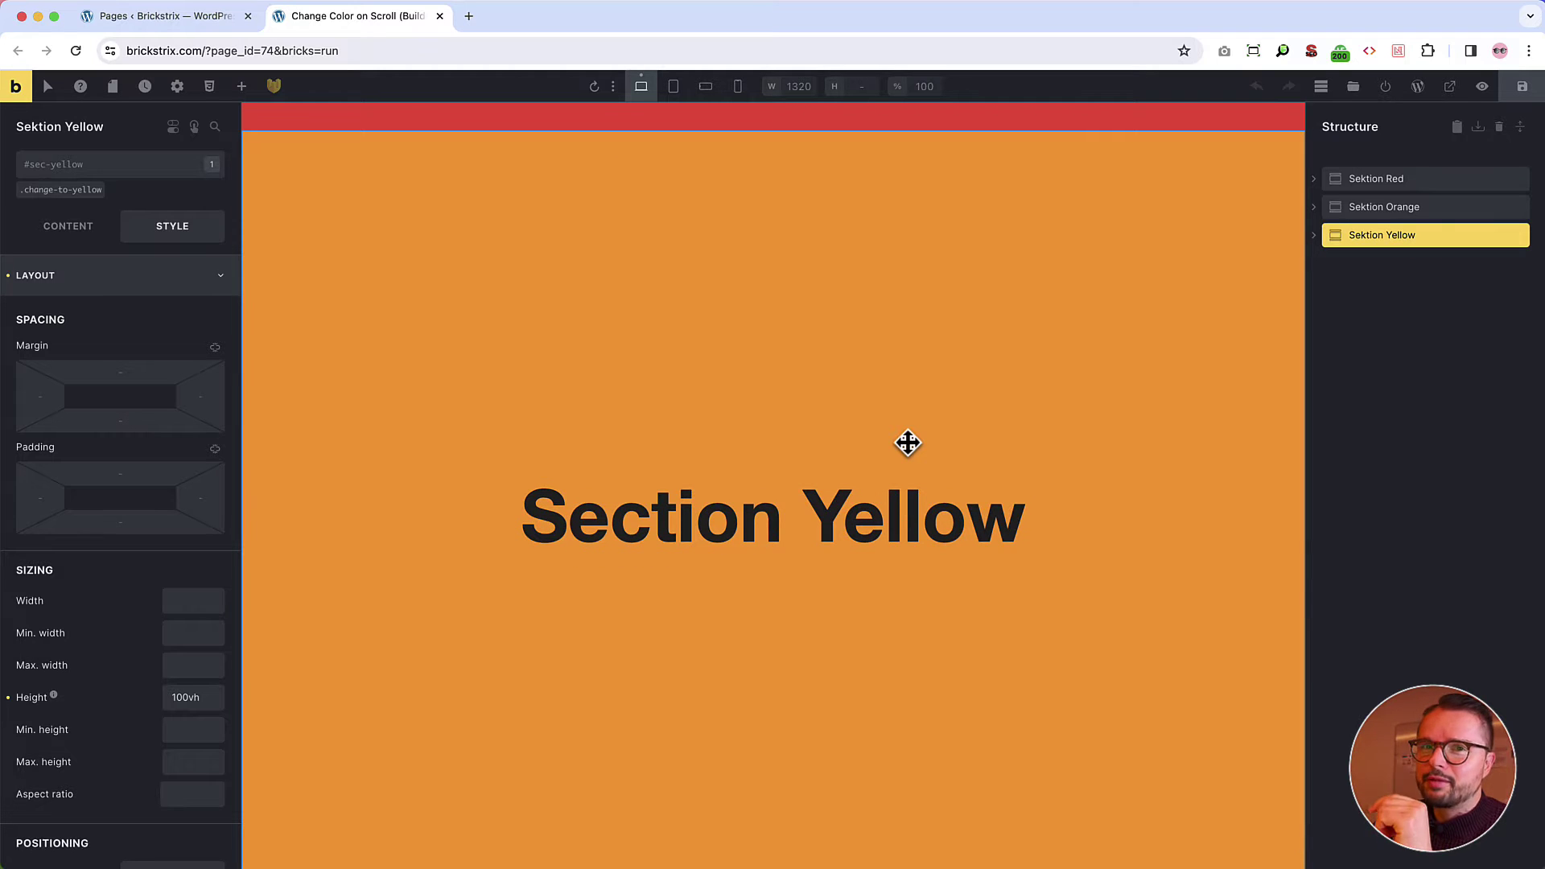
{"action": "scroll", "coordinate": [908, 442], "scroll_direction": "up", "scroll_amount": 7}
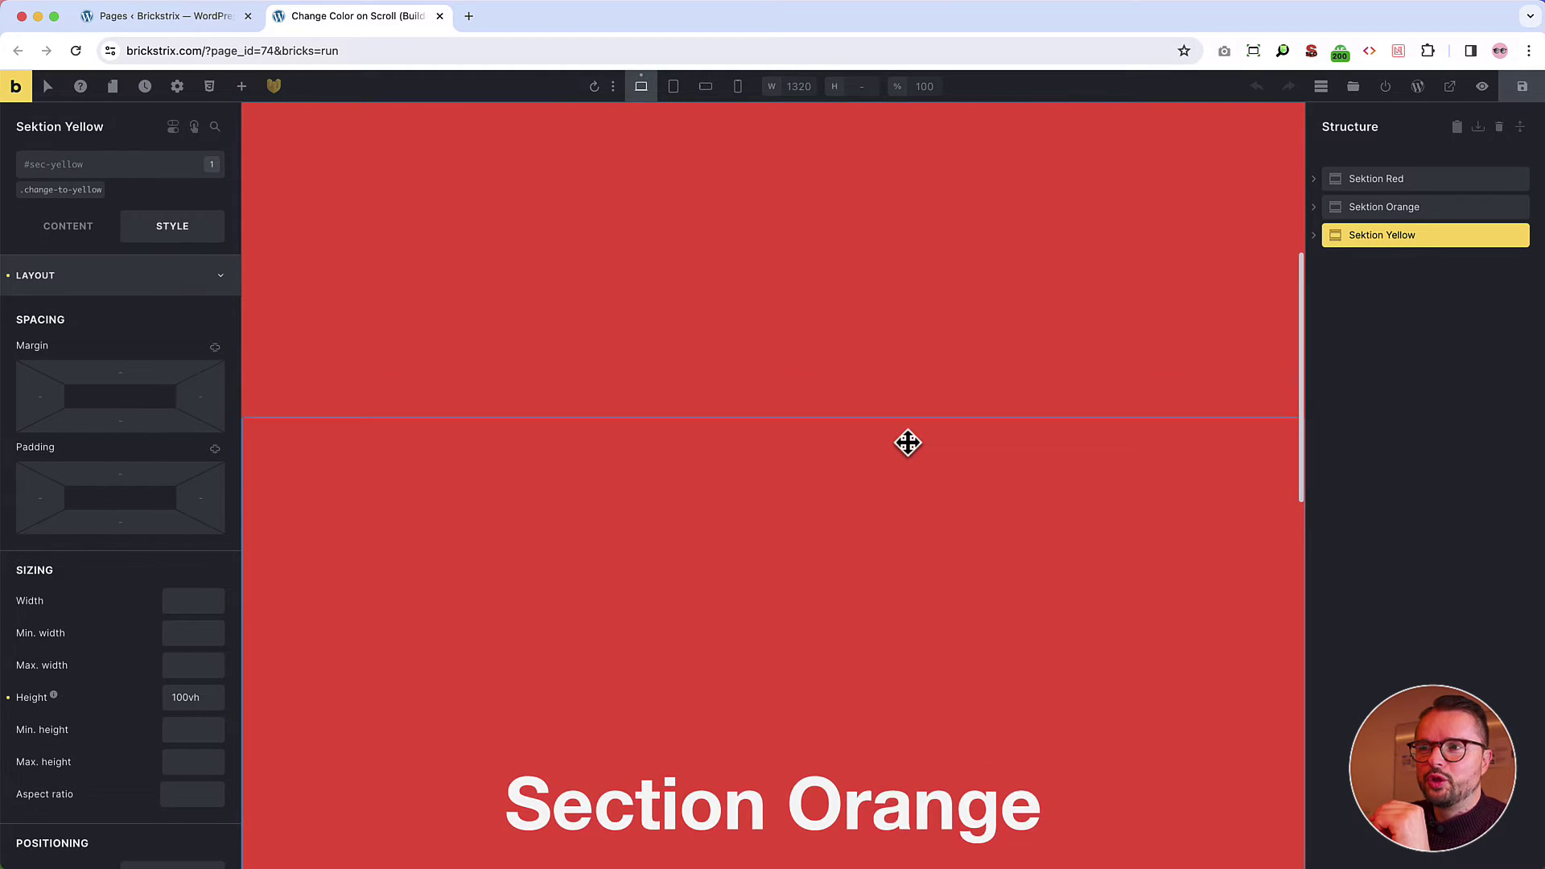
{"action": "scroll", "coordinate": [908, 442], "scroll_direction": "down", "scroll_amount": 3}
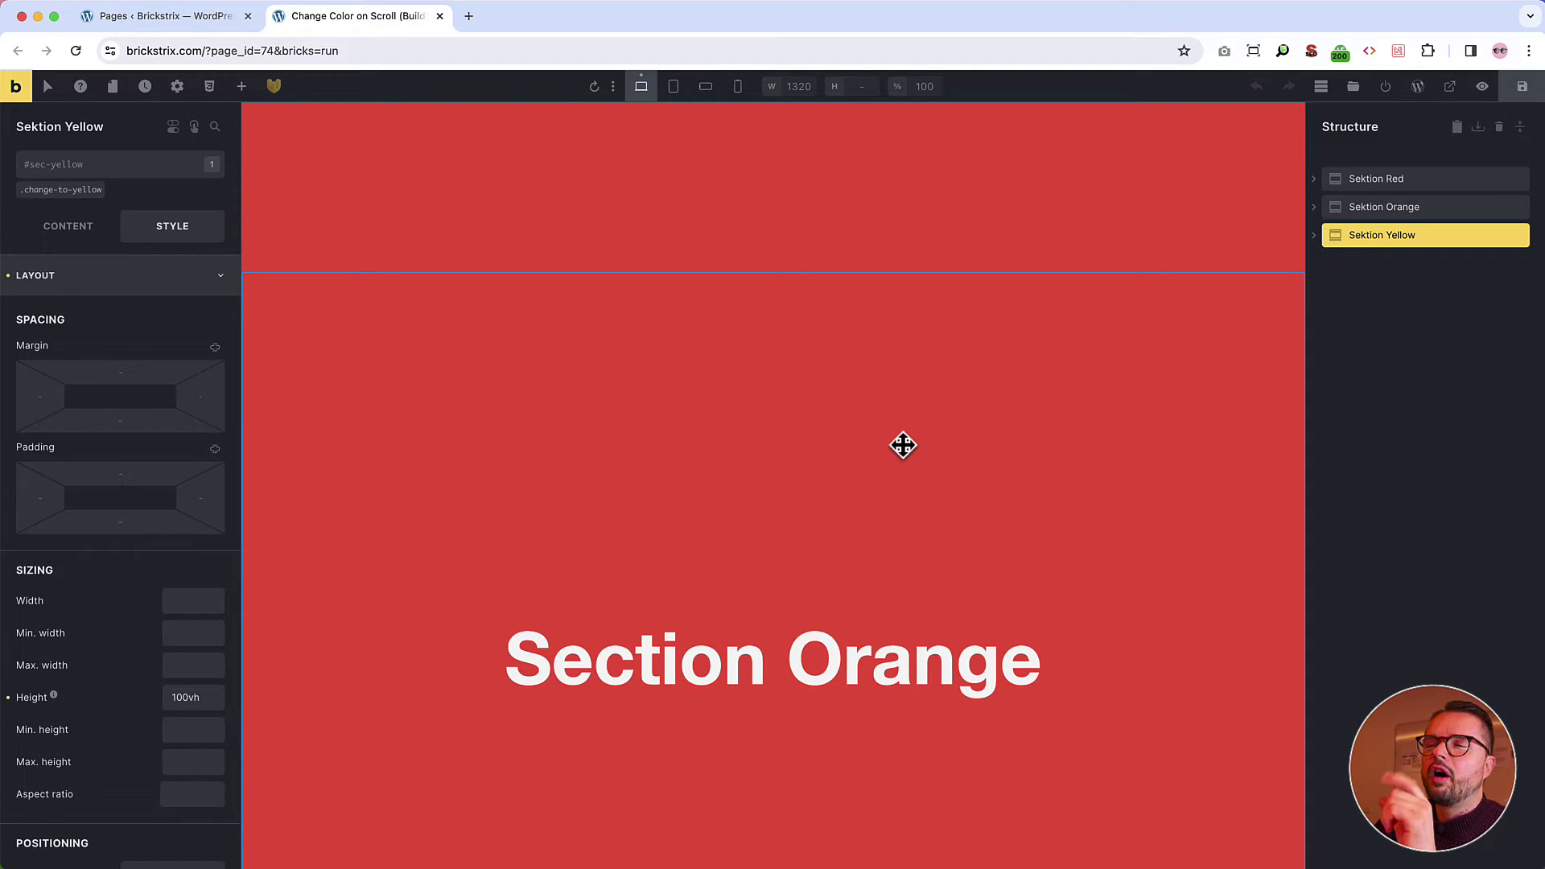
{"action": "scroll", "coordinate": [903, 445], "scroll_direction": "up", "scroll_amount": 8}
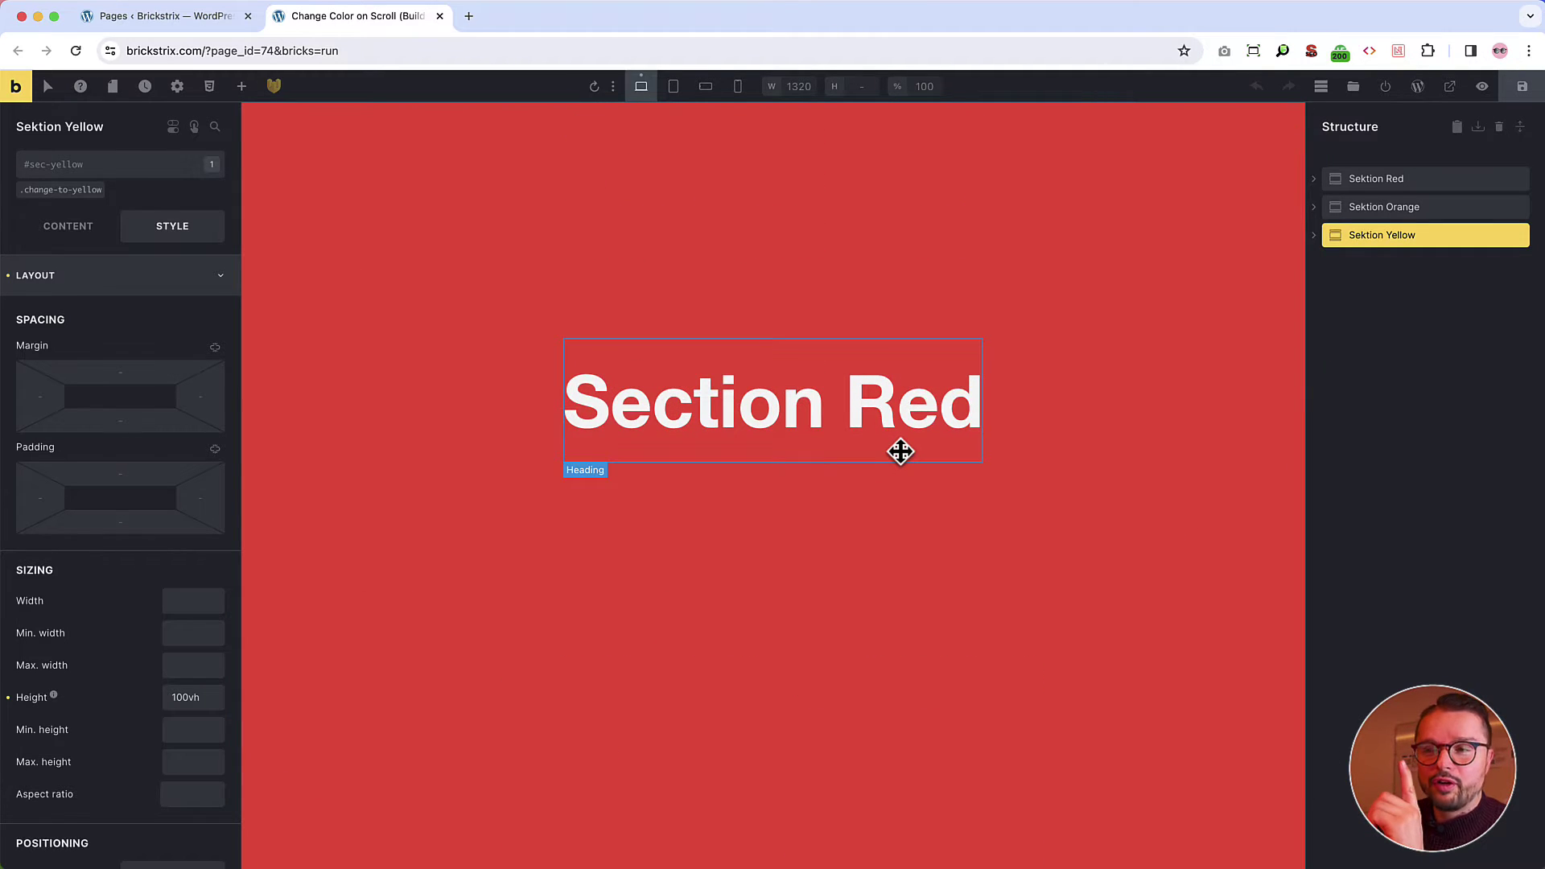
{"action": "scroll", "coordinate": [900, 452], "scroll_direction": "down", "scroll_amount": 5}
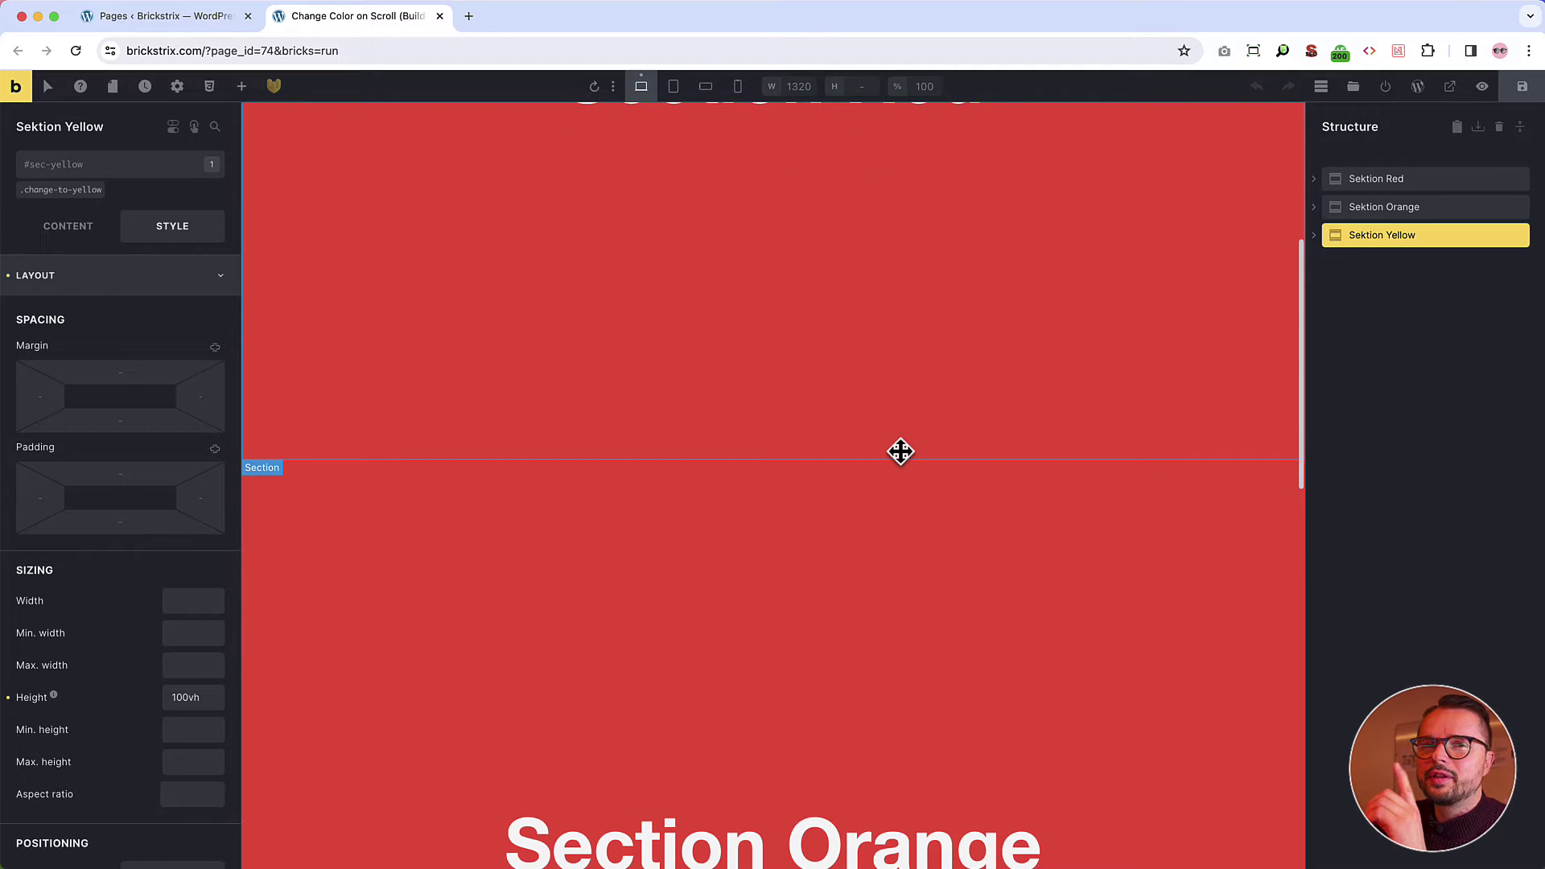
{"action": "scroll", "coordinate": [900, 451], "scroll_direction": "down", "scroll_amount": 3}
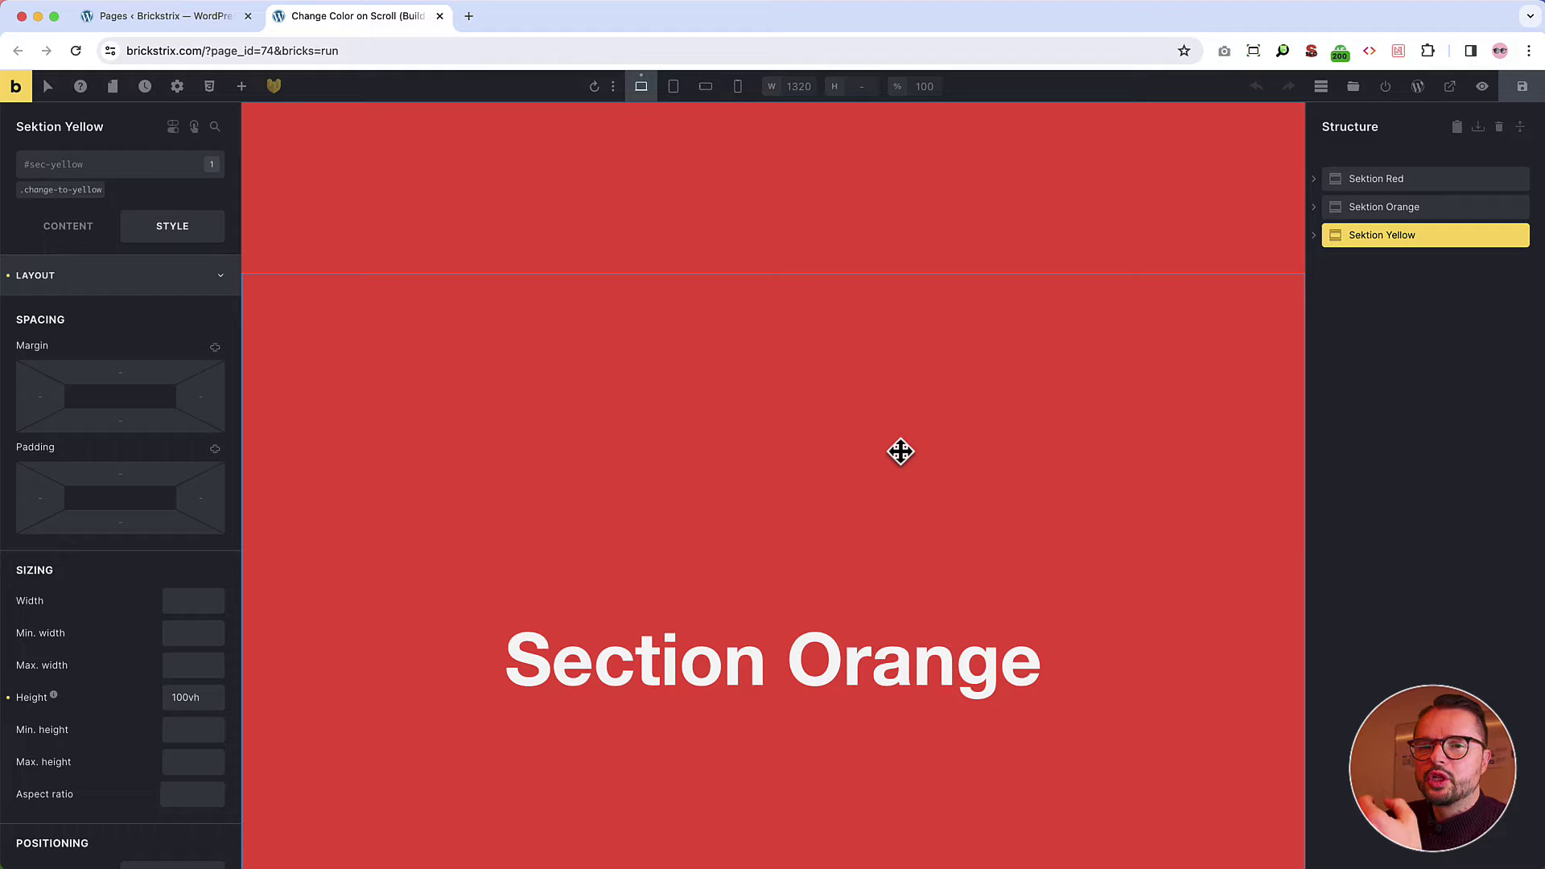
{"action": "scroll", "coordinate": [901, 452], "scroll_direction": "down", "scroll_amount": 1}
{"action": "scroll", "coordinate": [901, 452], "scroll_direction": "down", "scroll_amount": 2}
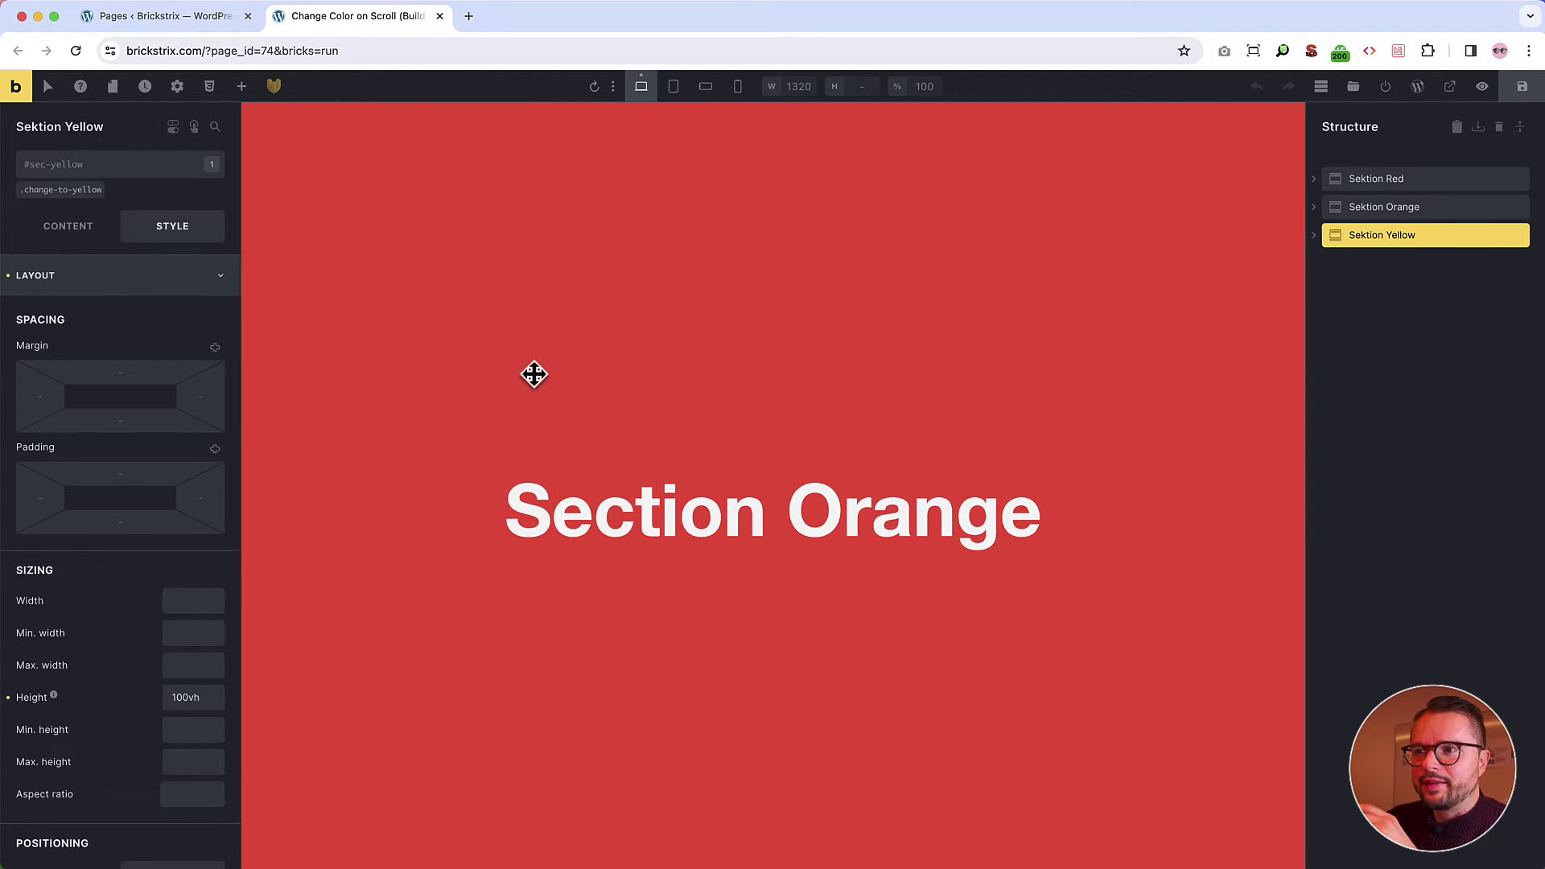
Show Sektion Orange's Background style settings, then select Sektion Yellow to compare
{"action": "left_click", "coordinate": [1070, 279]}
{"action": "left_click", "coordinate": [157, 284]}
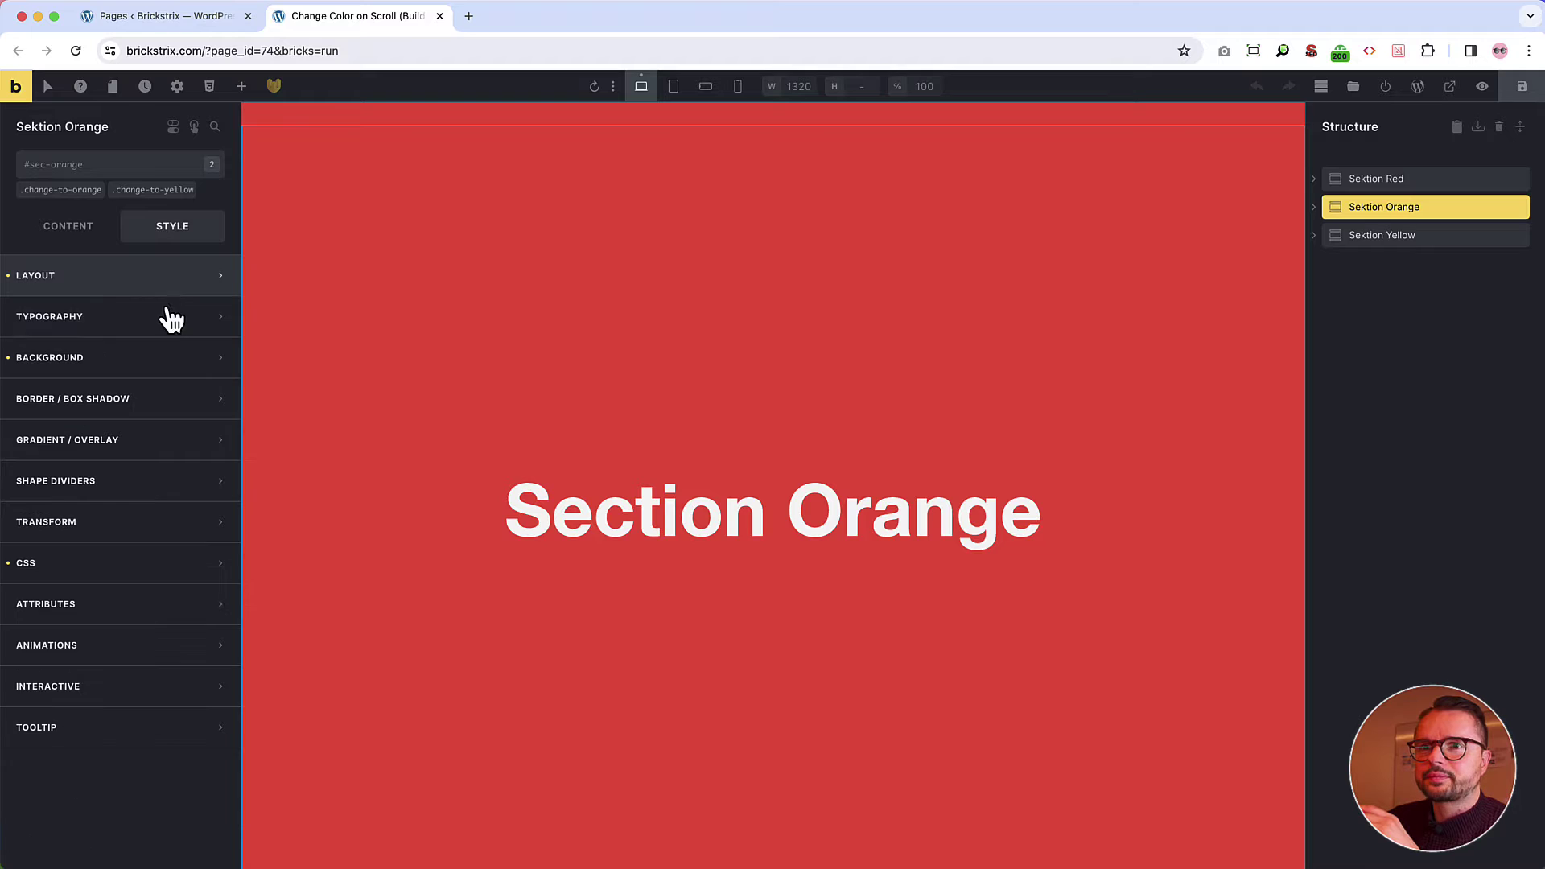
{"action": "left_click", "coordinate": [190, 366]}
{"action": "scroll", "coordinate": [510, 437], "scroll_direction": "down", "scroll_amount": 5}
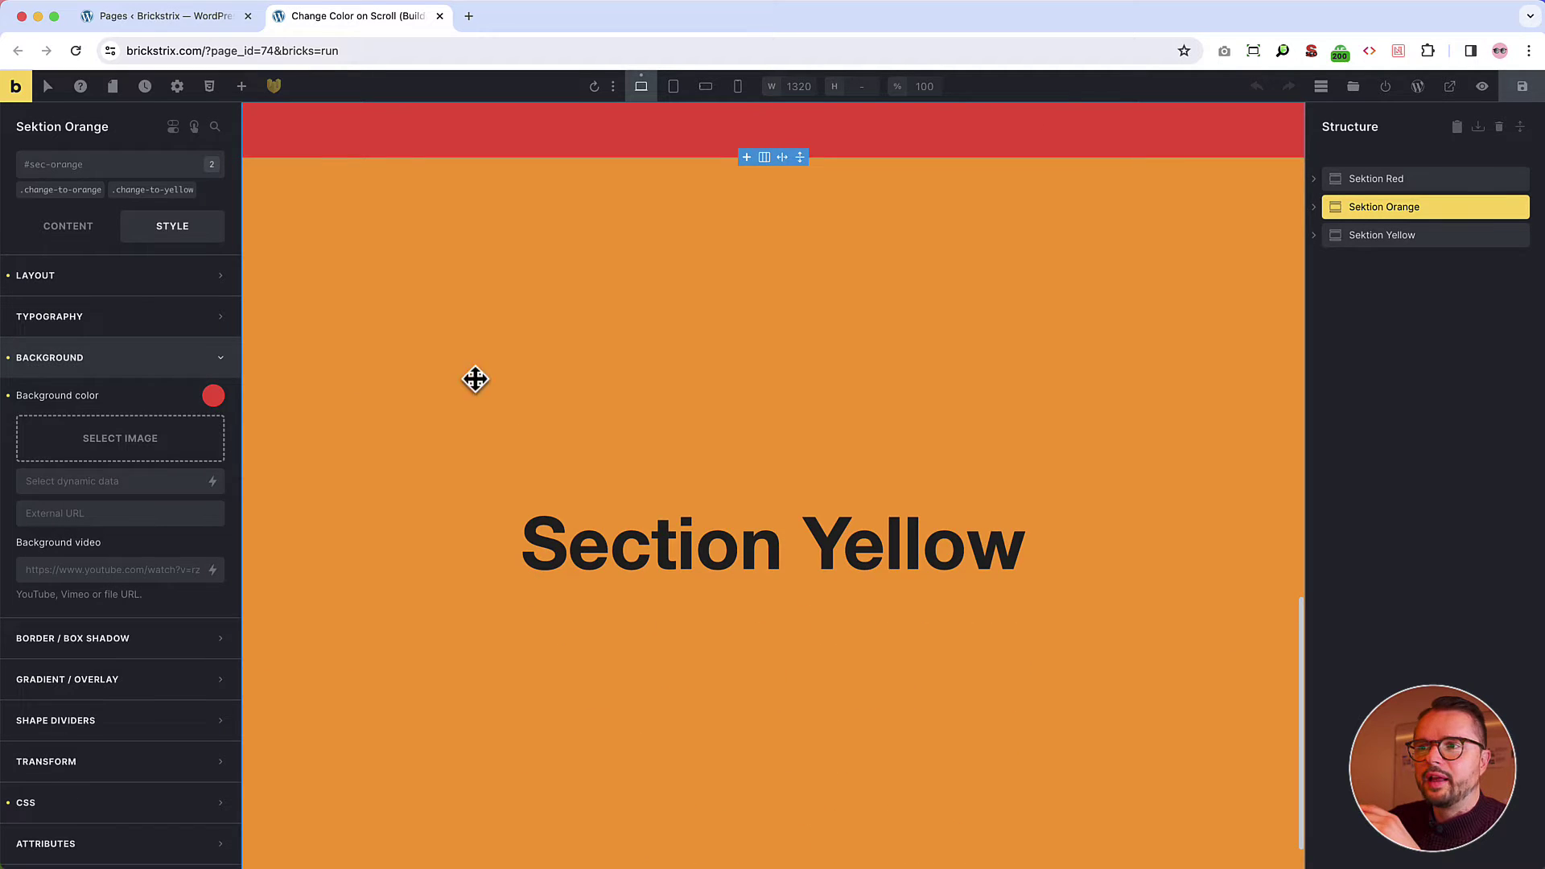
{"action": "left_click", "coordinate": [1347, 235]}
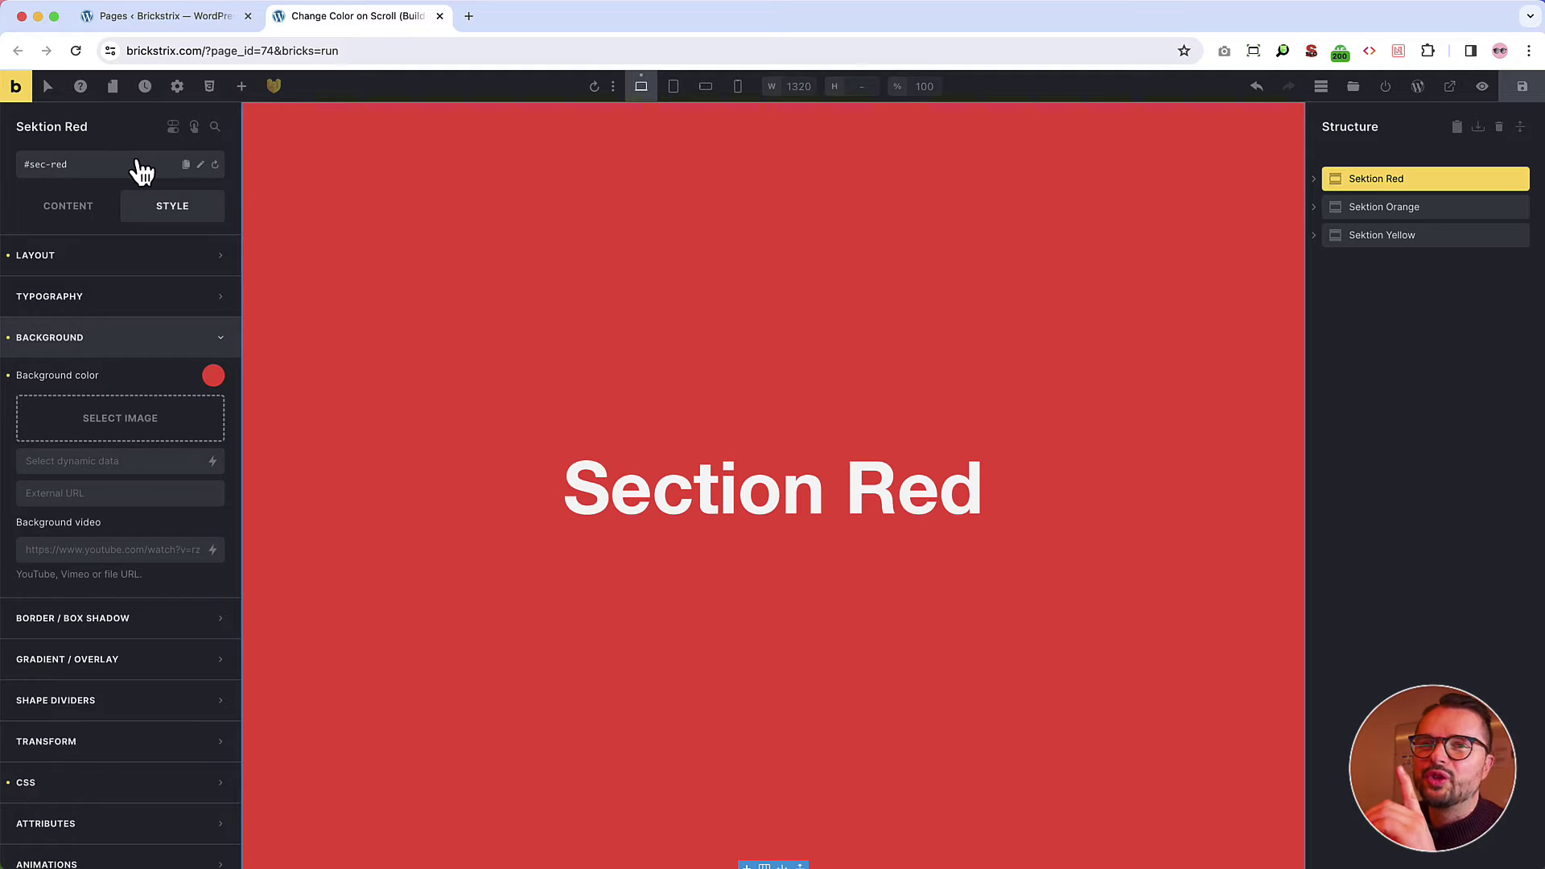
{"action": "left_click", "coordinate": [200, 165]}
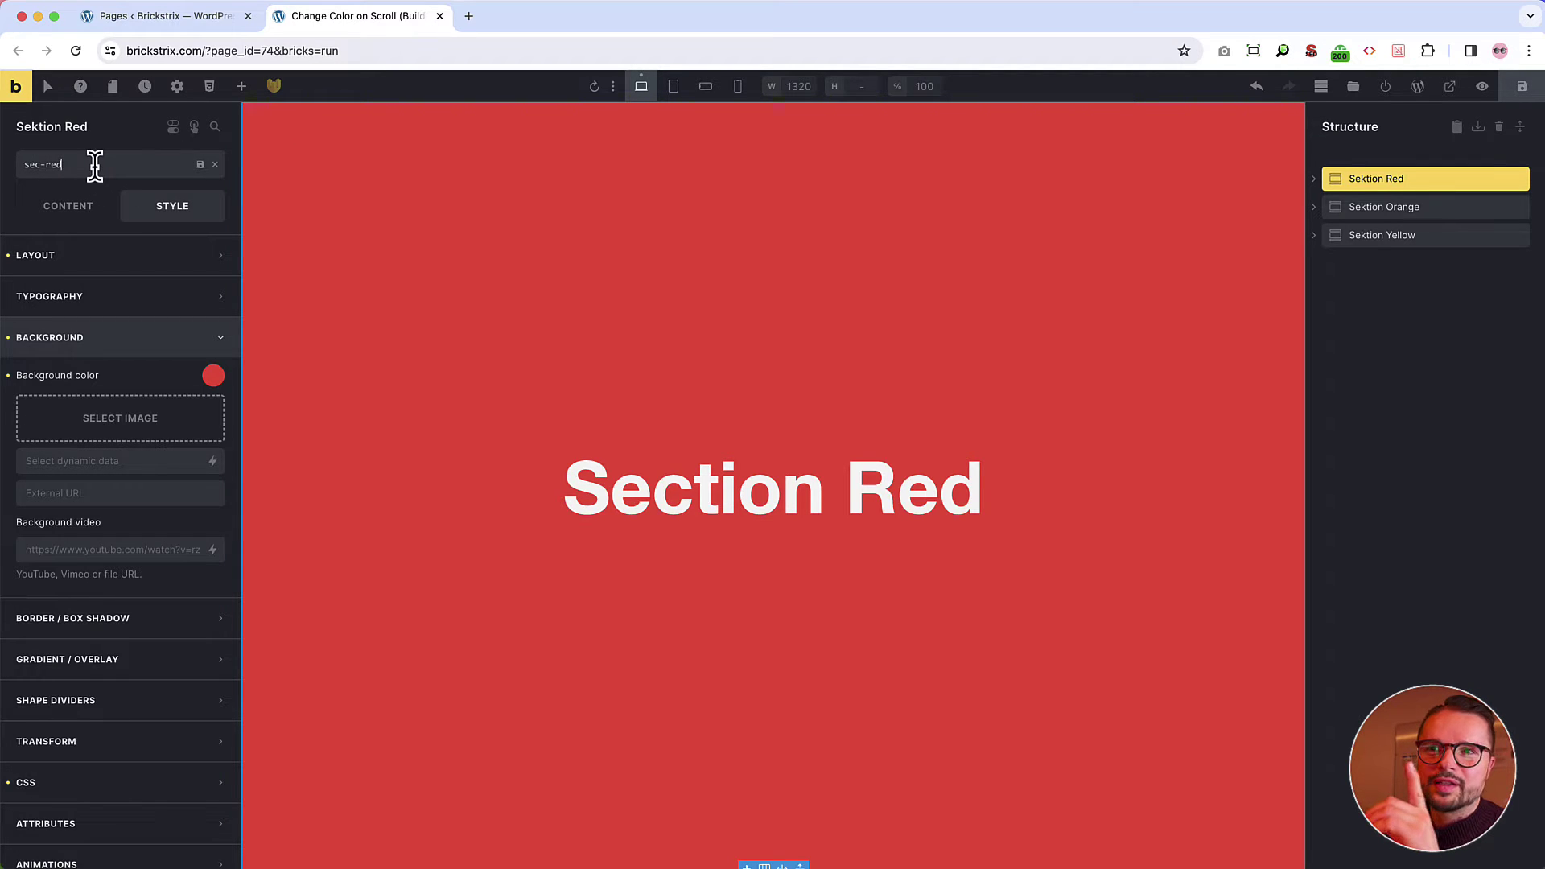
{"action": "left_click", "coordinate": [200, 165]}
{"action": "left_click", "coordinate": [1417, 208]}
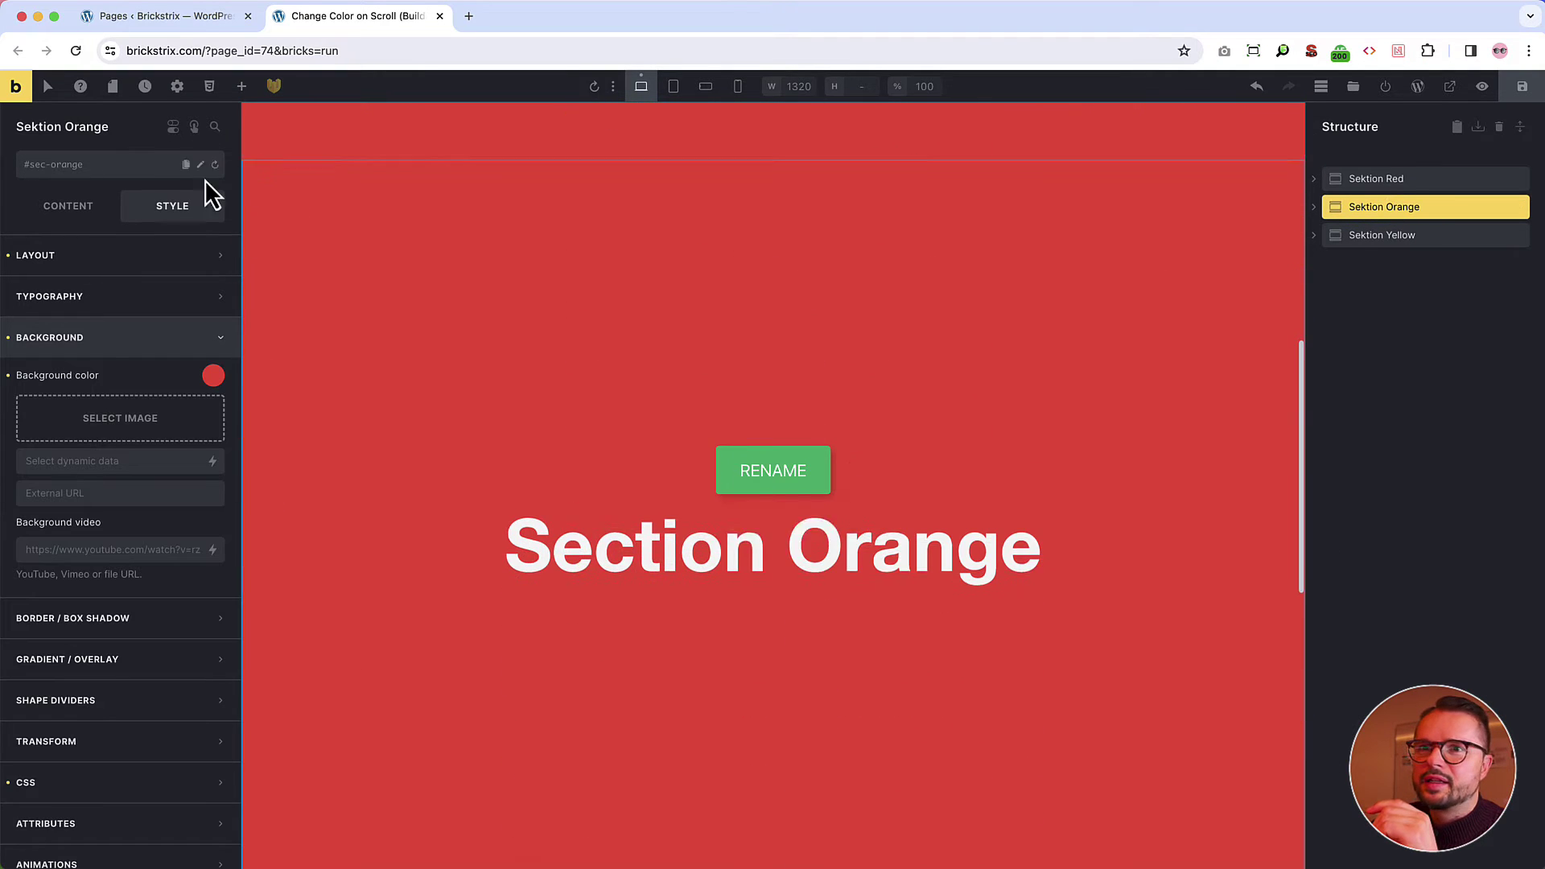
{"action": "left_click", "coordinate": [1415, 236]}
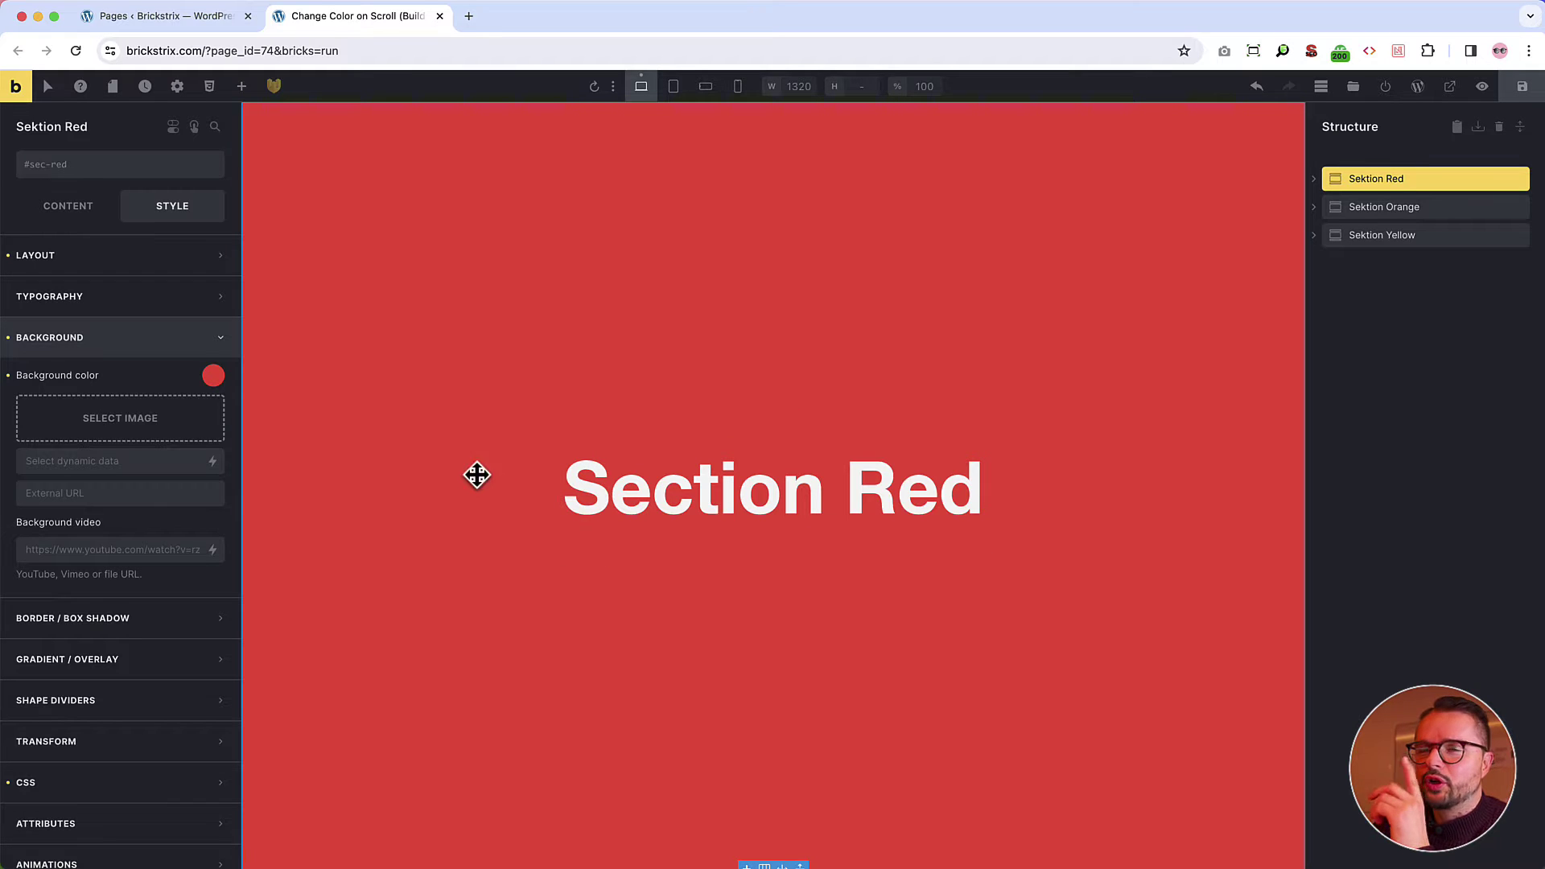
Apply the .change-to-orange class to Sektion Red
{"action": "left_click", "coordinate": [128, 175]}
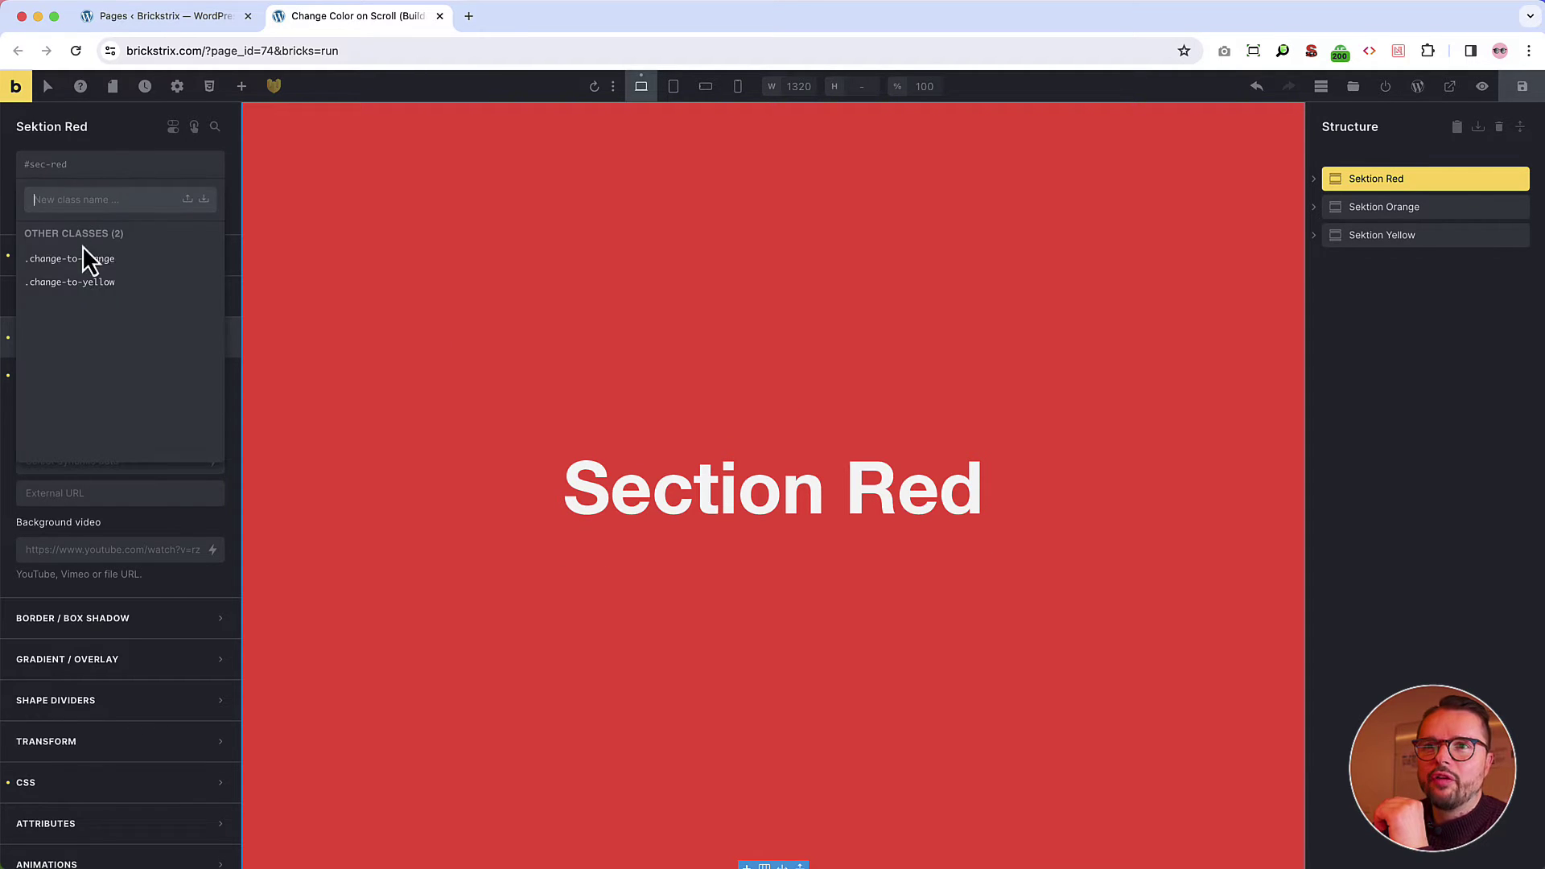
{"action": "left_click", "coordinate": [107, 266]}
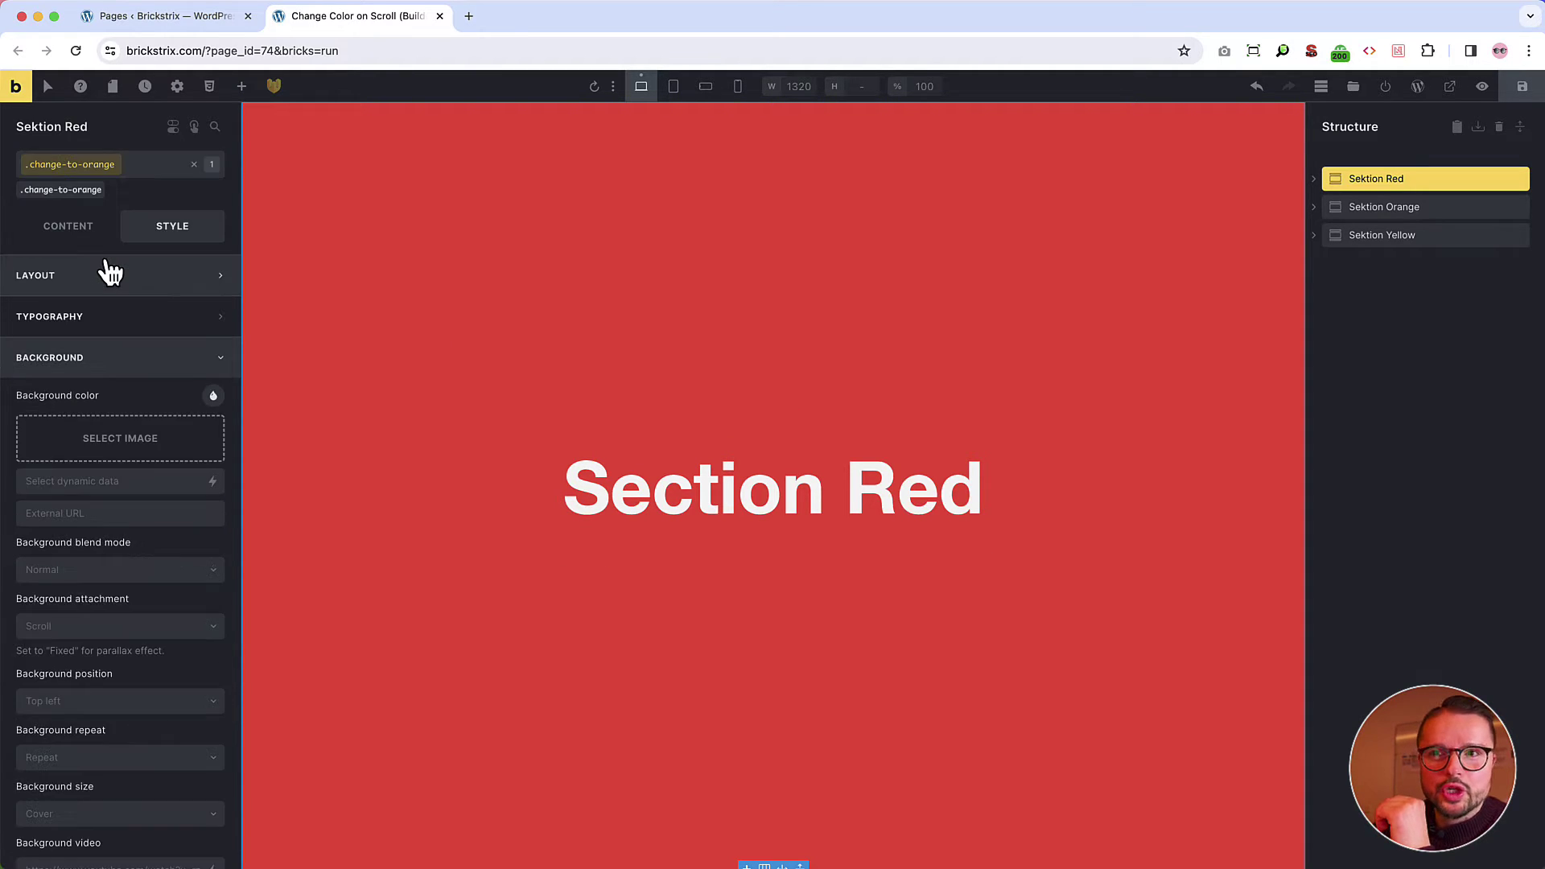
{"action": "left_click", "coordinate": [58, 194]}
Give Sektion Orange both the .change-to-orange and .change-to-yellow classes
{"action": "left_click", "coordinate": [1394, 206]}
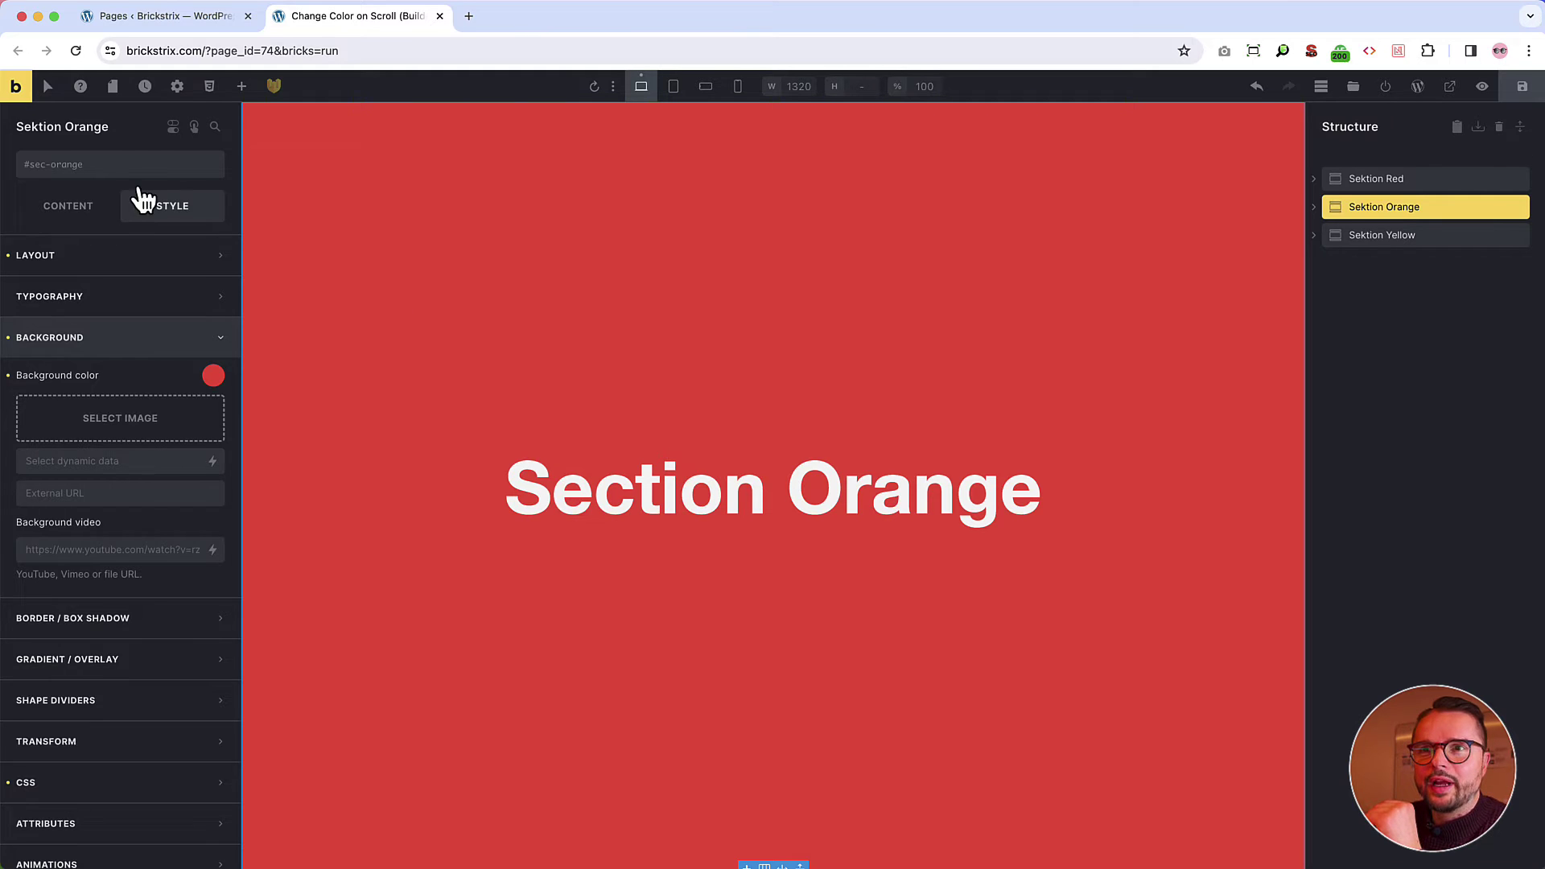
{"action": "left_click", "coordinate": [108, 166]}
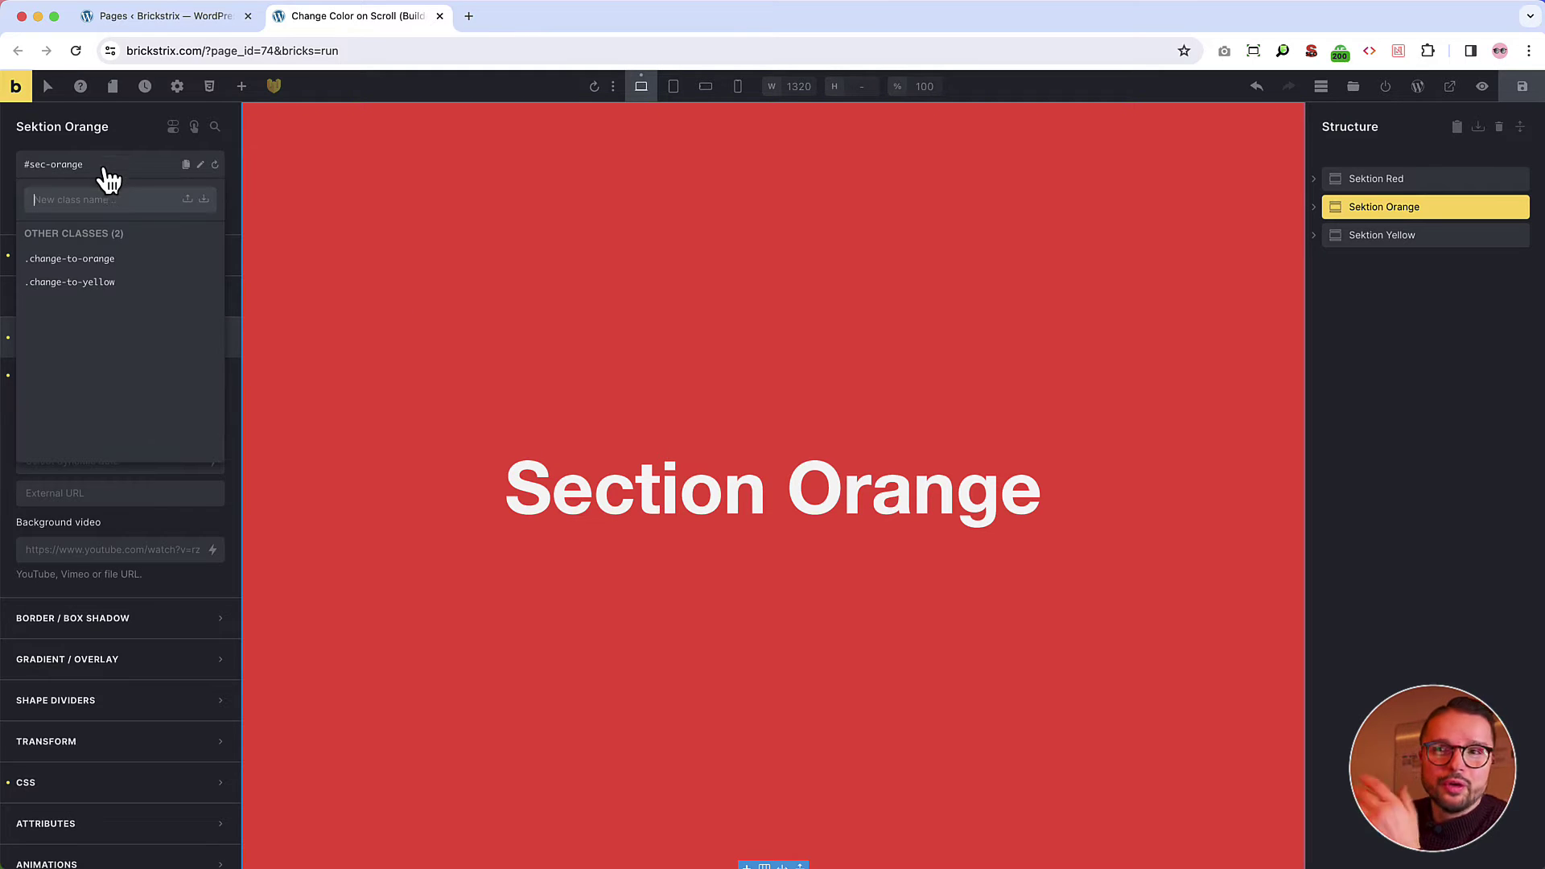
{"action": "left_click", "coordinate": [111, 259]}
{"action": "left_click", "coordinate": [74, 192]}
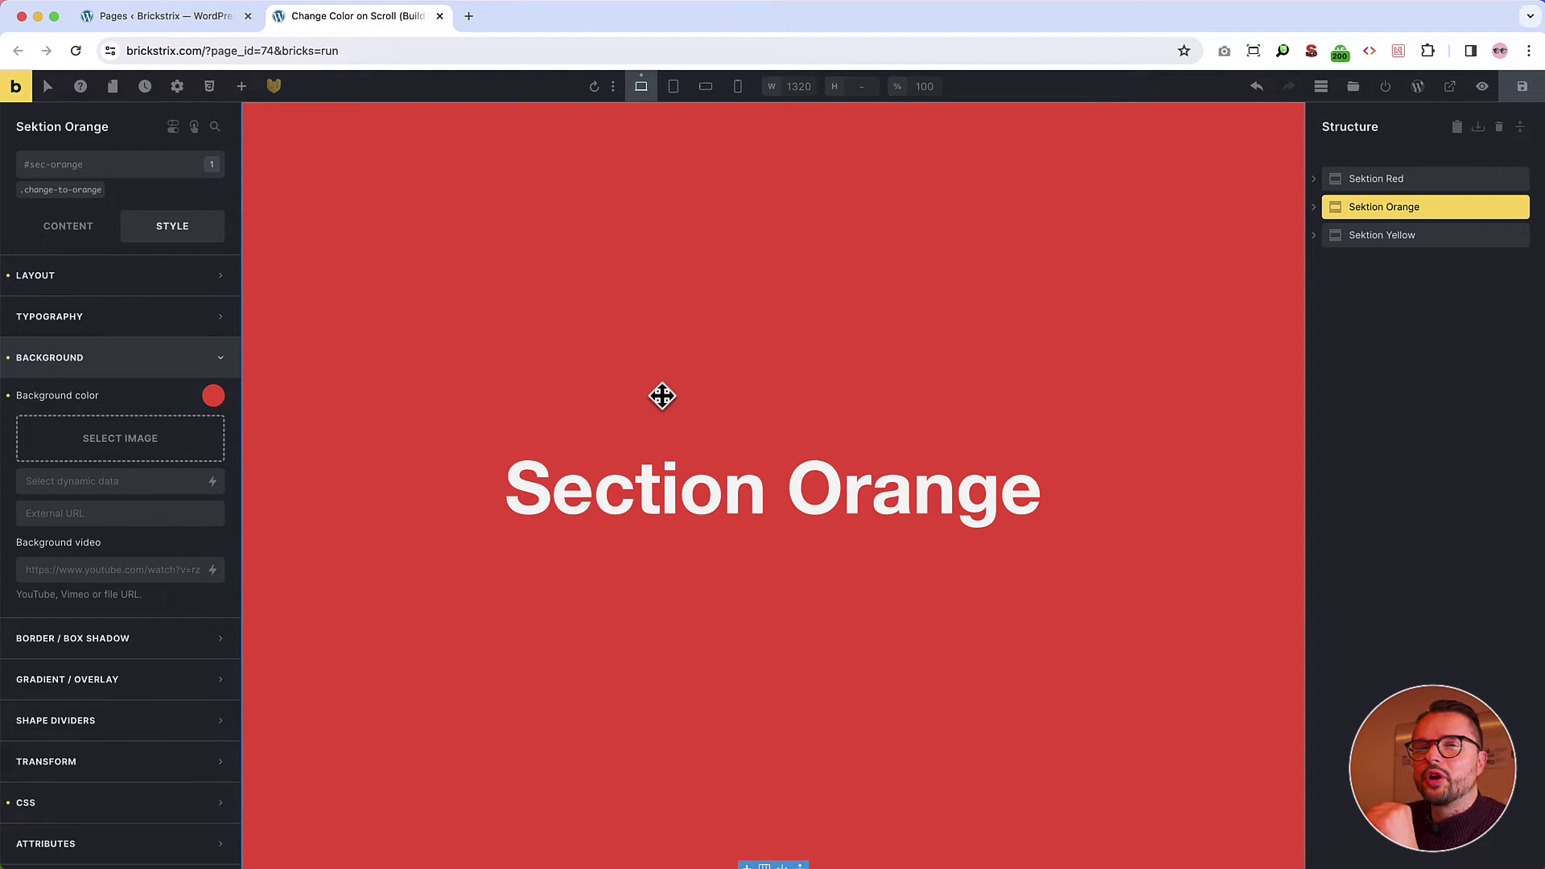
{"action": "scroll", "coordinate": [661, 395], "scroll_direction": "down", "scroll_amount": 5}
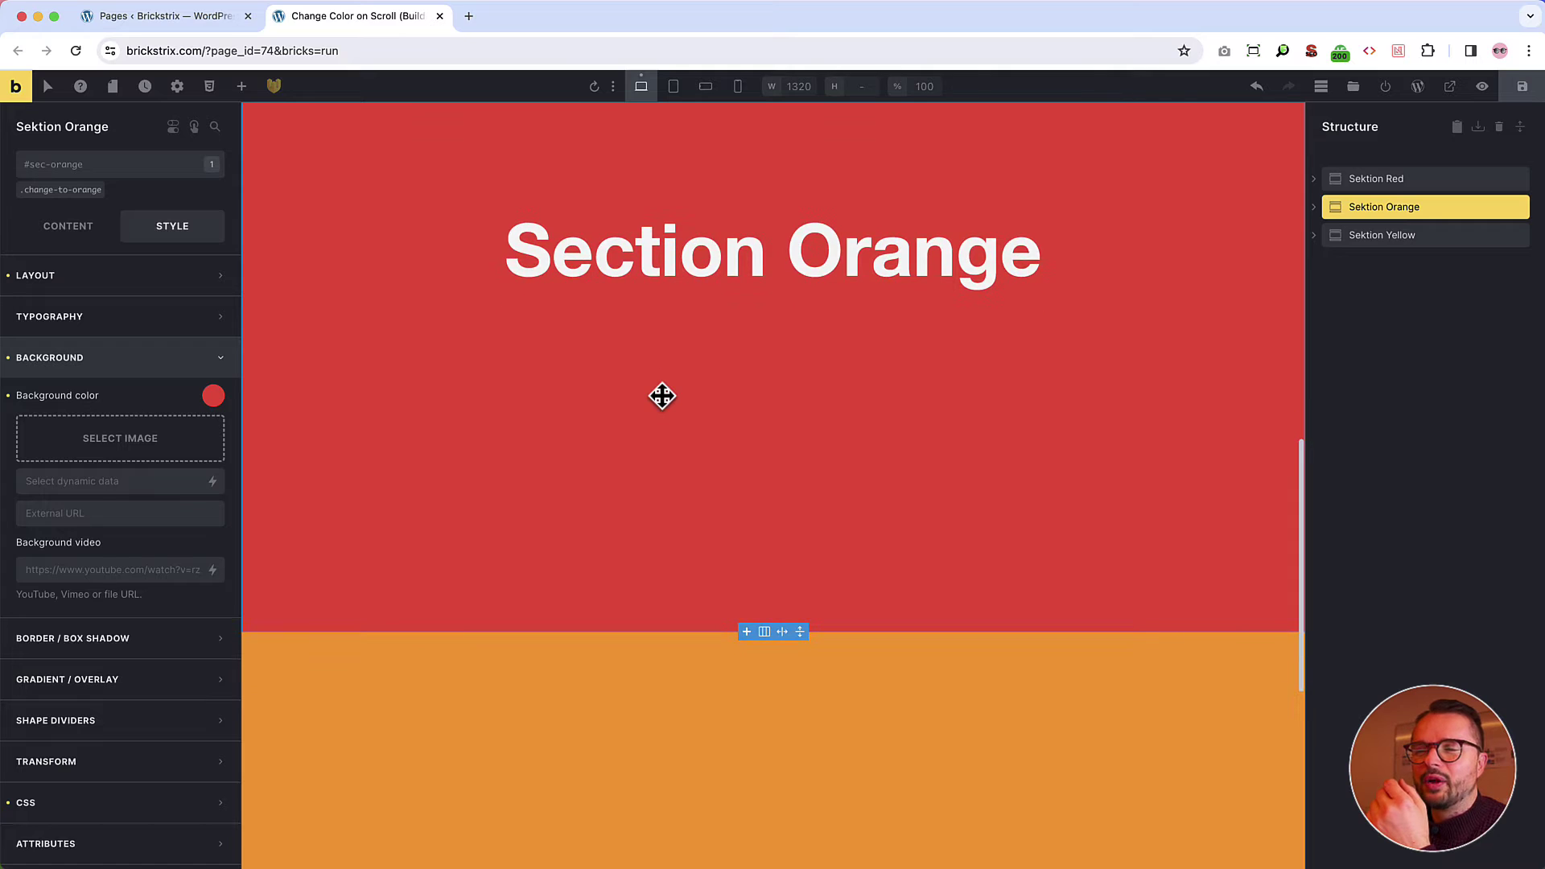
{"action": "left_click", "coordinate": [112, 169]}
{"action": "left_click", "coordinate": [95, 310]}
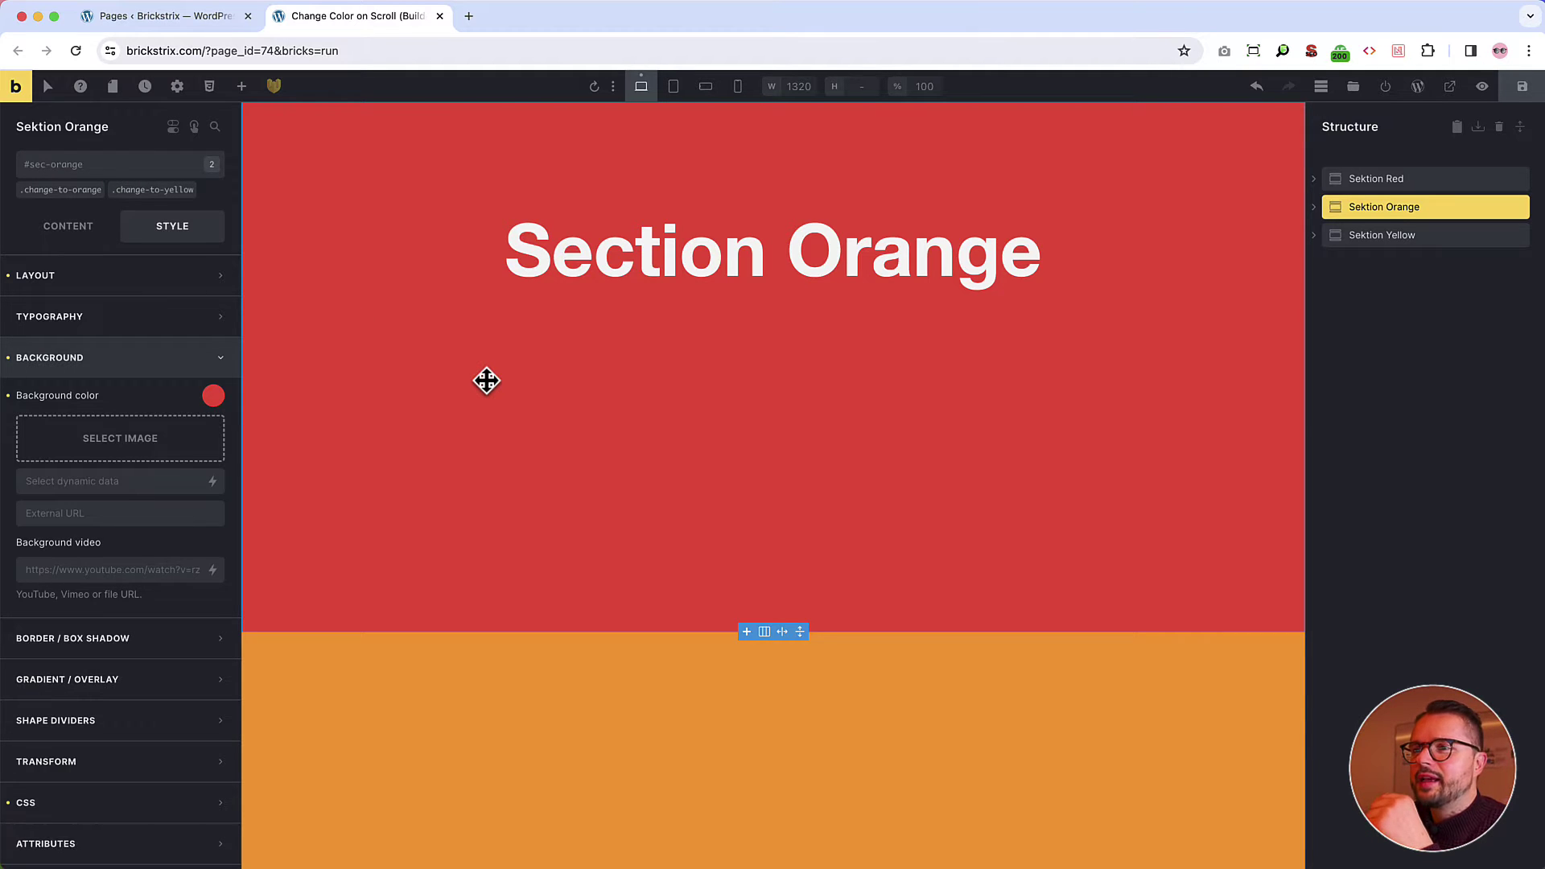
{"action": "scroll", "coordinate": [486, 381], "scroll_direction": "down", "scroll_amount": 10}
Apply the .change-to-yellow class to Sektion Yellow
{"action": "left_click", "coordinate": [1360, 236]}
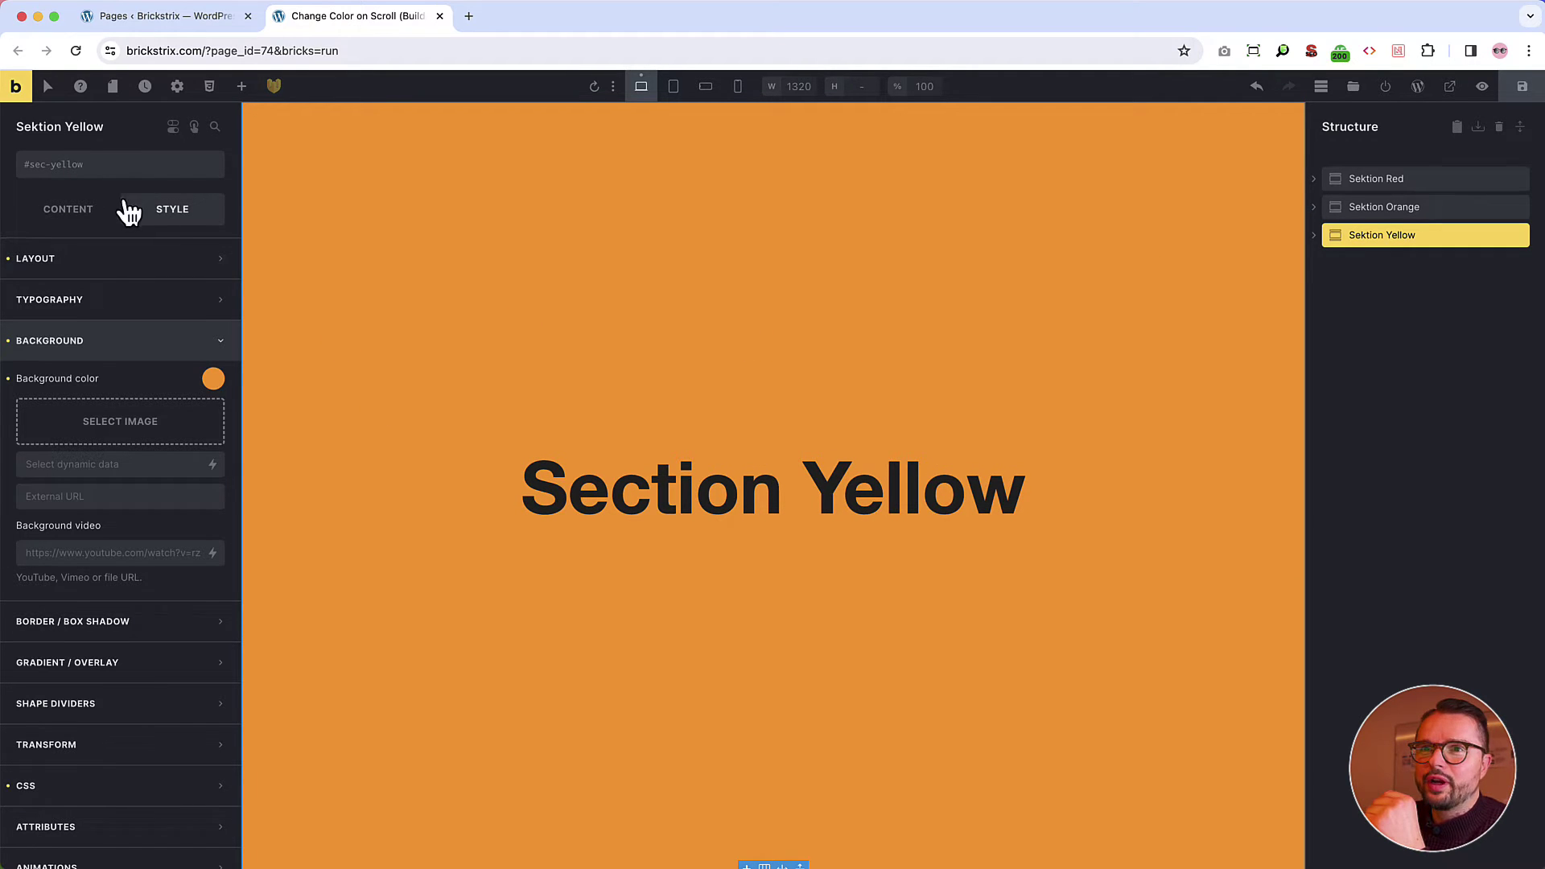
{"action": "left_click", "coordinate": [96, 169]}
{"action": "left_click", "coordinate": [107, 311]}
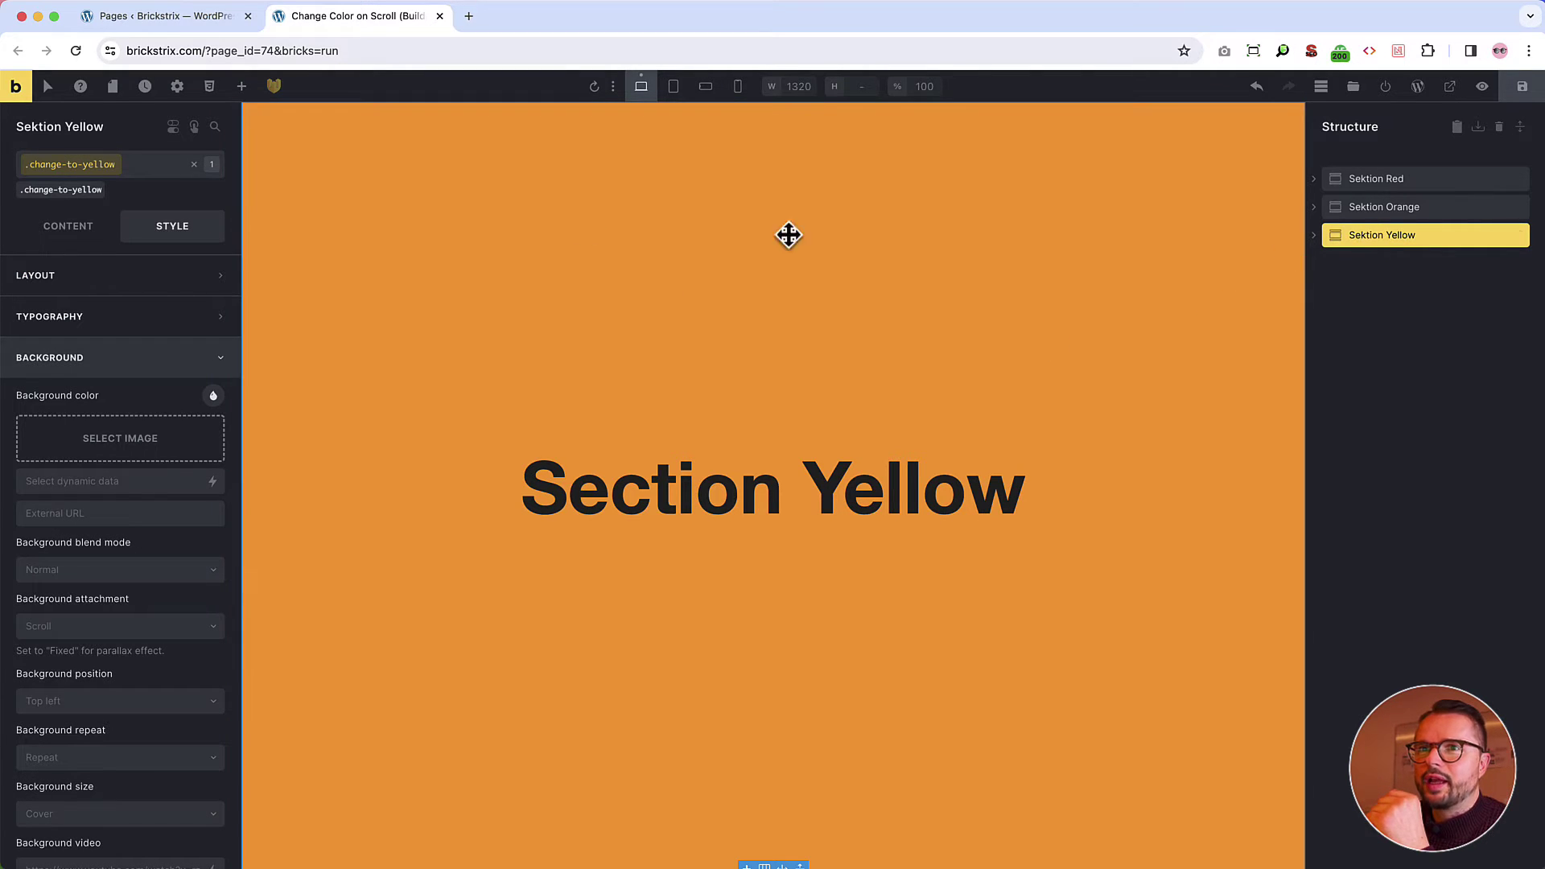
{"action": "left_click", "coordinate": [99, 193]}
Check the assigned classes on Sektion Orange and Sektion Red
{"action": "left_click", "coordinate": [1381, 209]}
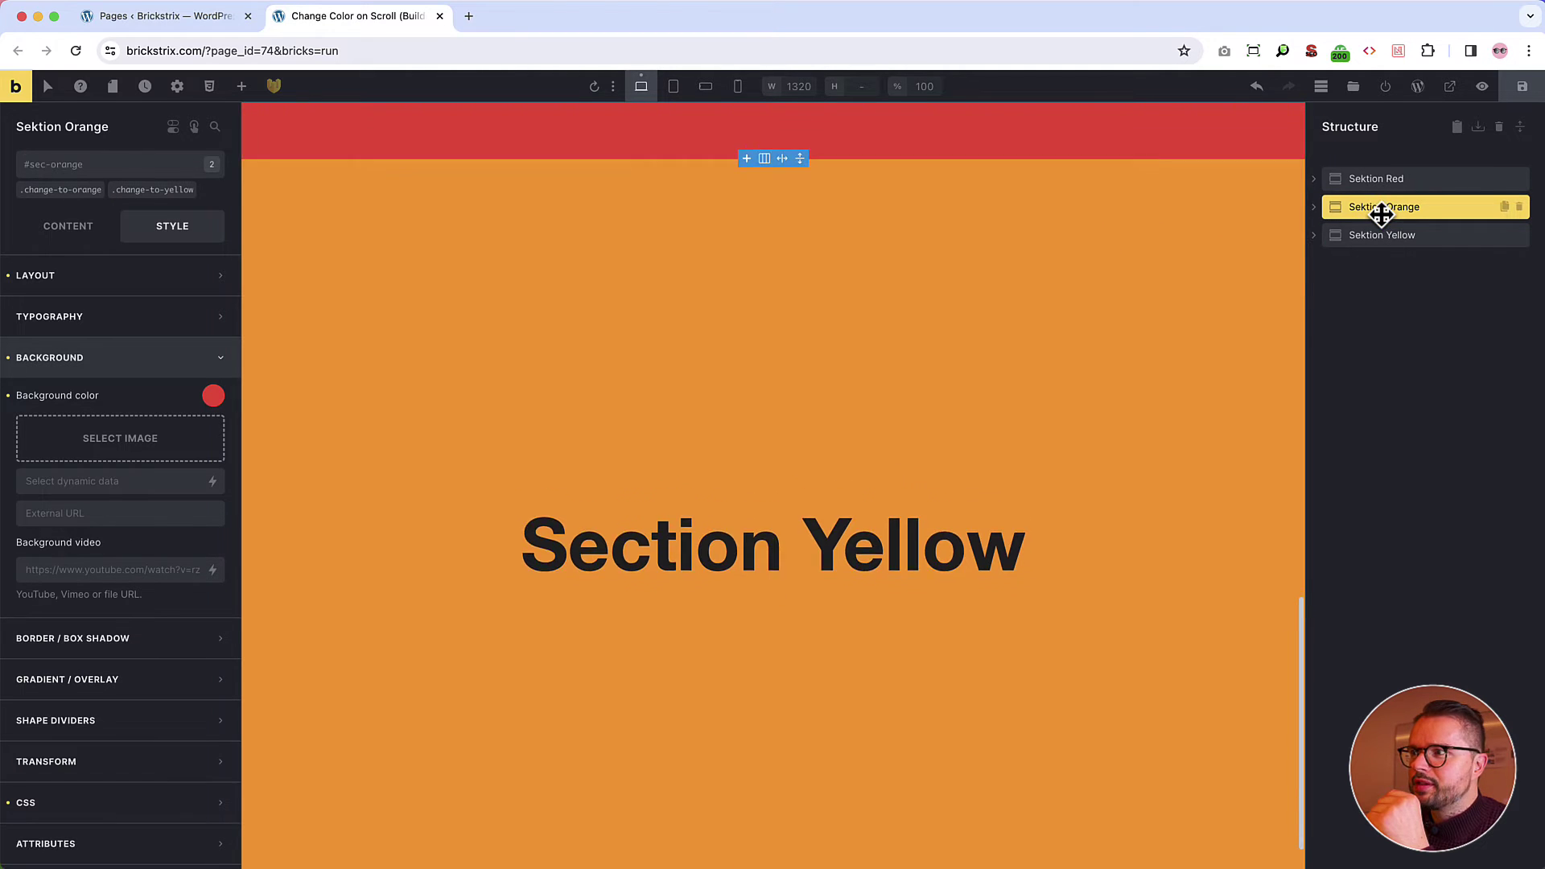
{"action": "left_click", "coordinate": [1400, 180]}
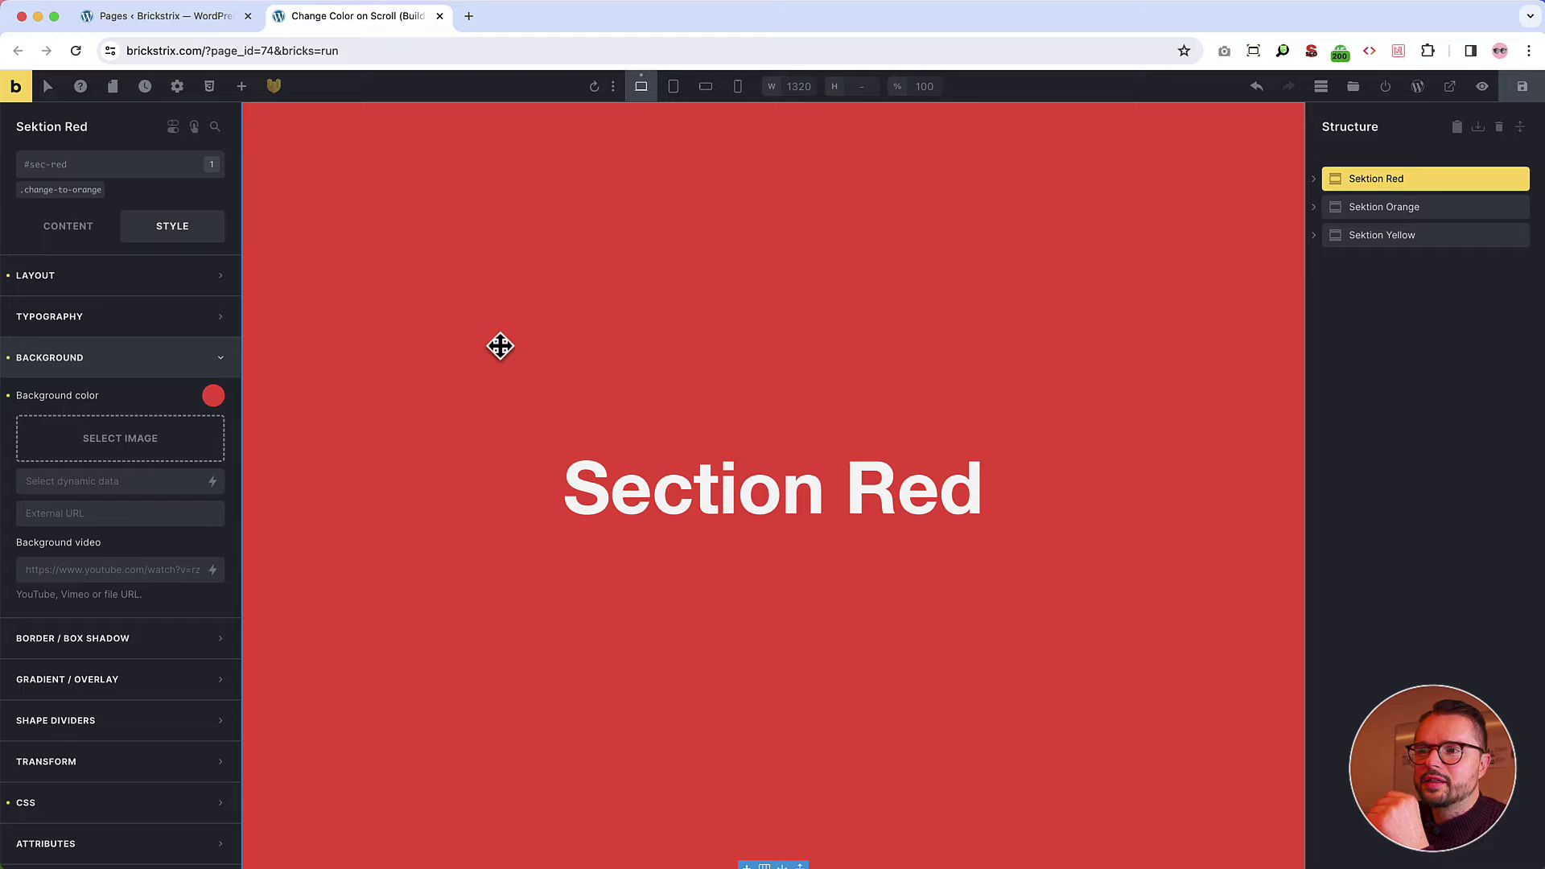
{"action": "scroll", "coordinate": [500, 347], "scroll_direction": "down", "scroll_amount": 8}
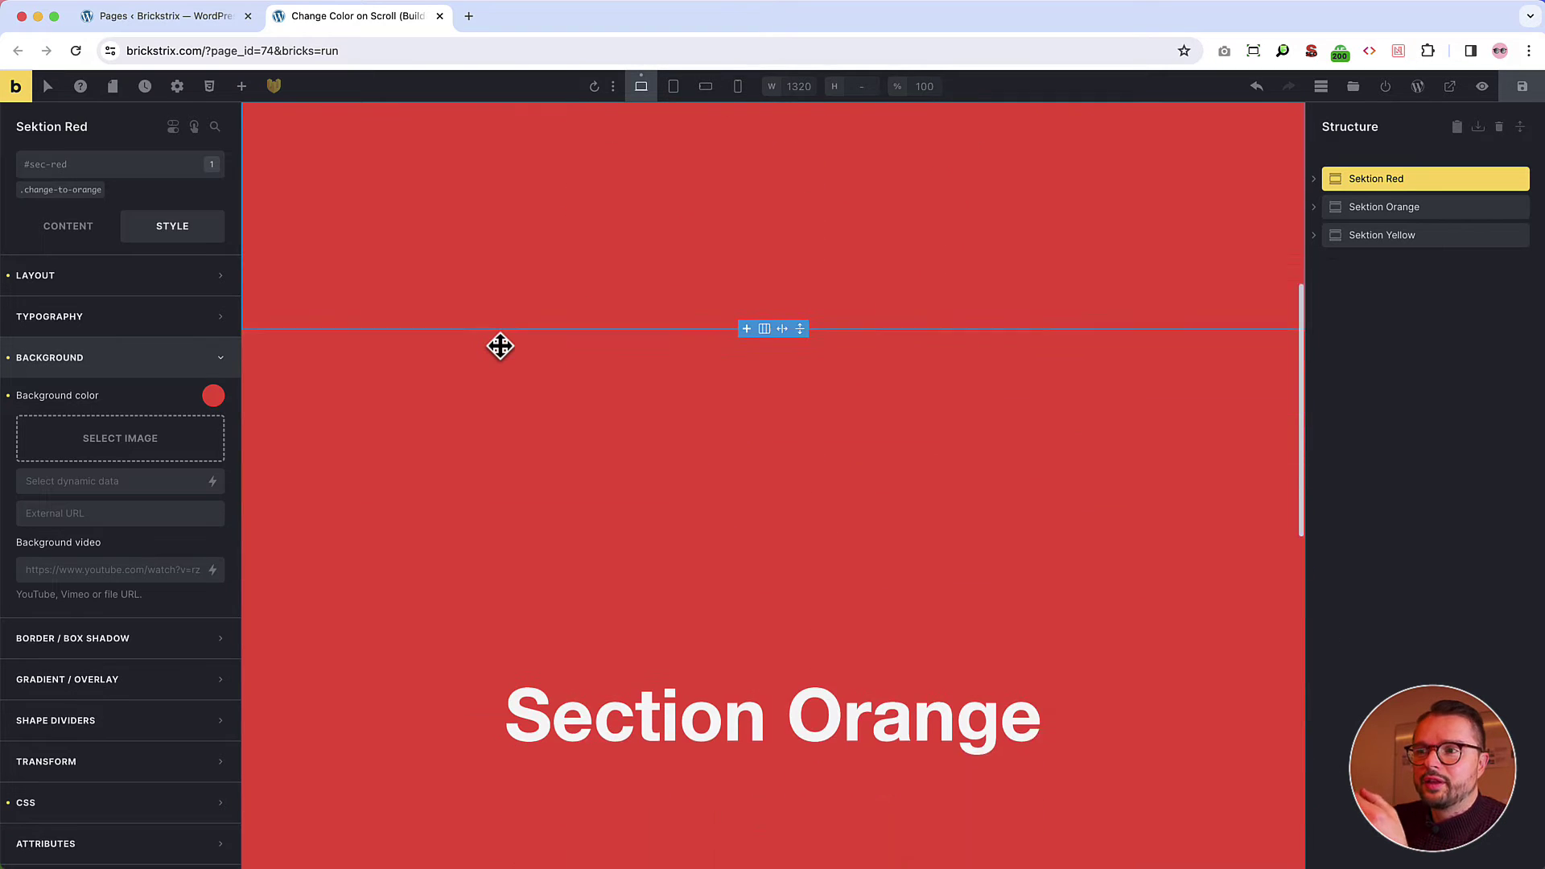
{"action": "scroll", "coordinate": [500, 346], "scroll_direction": "down", "scroll_amount": 10}
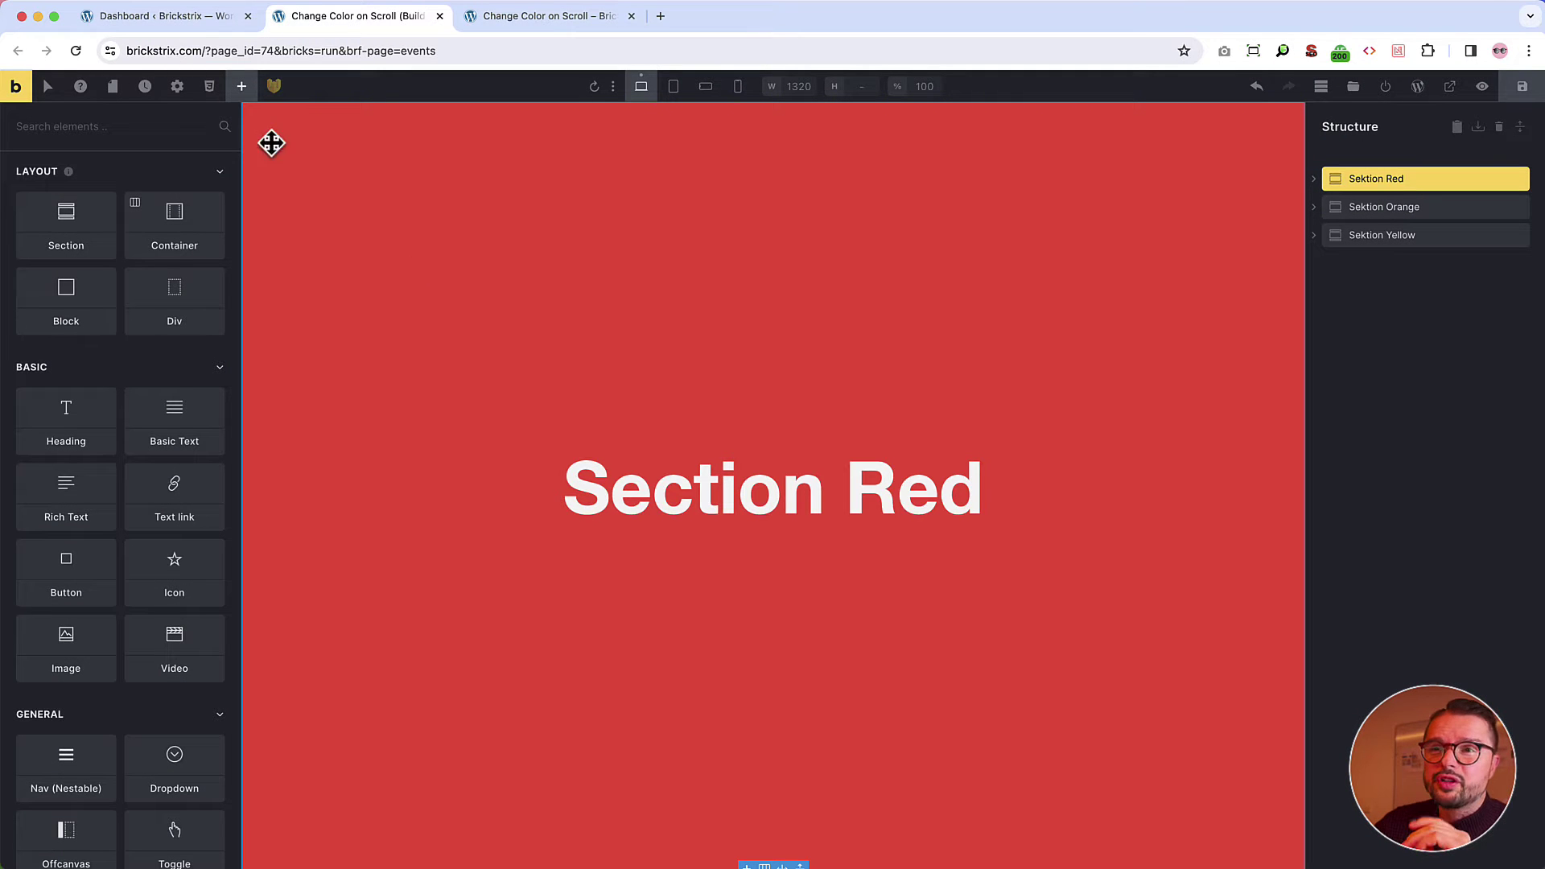
{"action": "left_click", "coordinate": [119, 18]}
{"action": "mouse_move", "coordinate": [70, 219]}
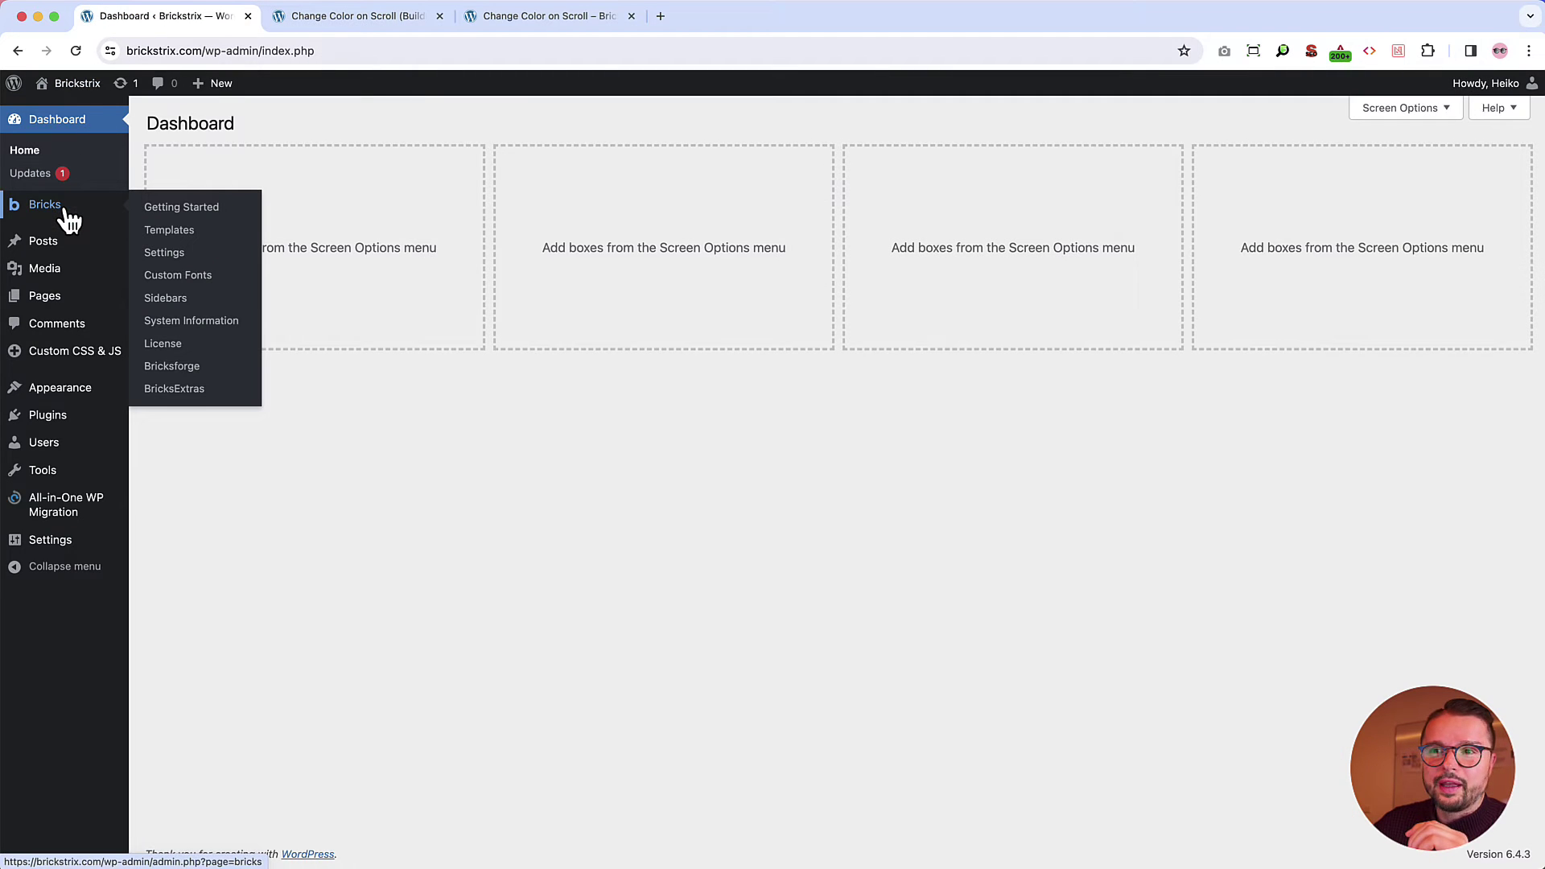
{"action": "left_click", "coordinate": [177, 370]}
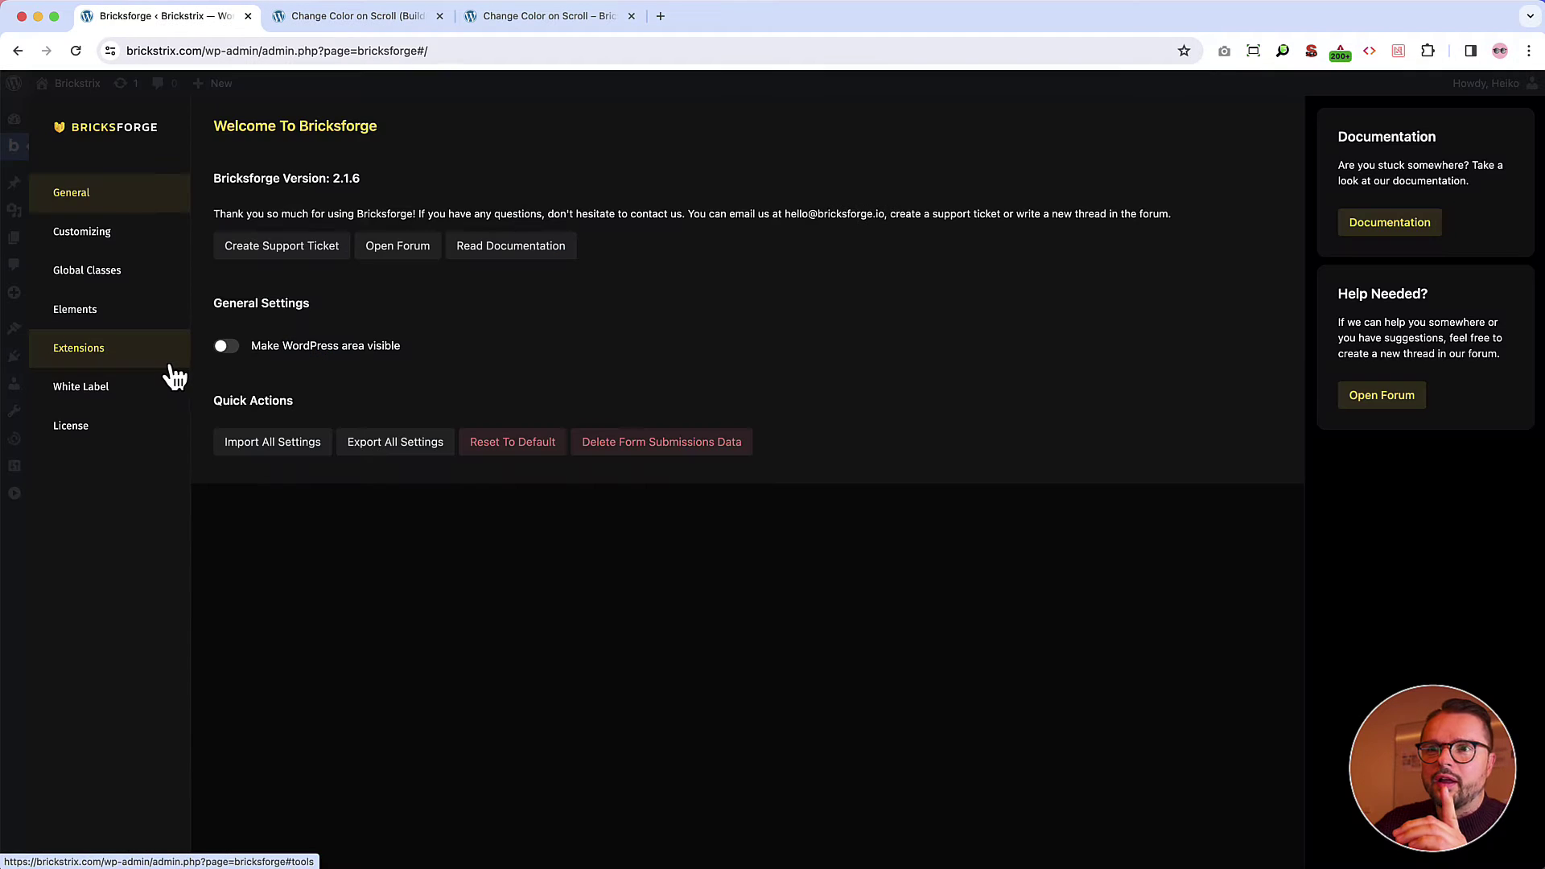
{"action": "left_click", "coordinate": [105, 368]}
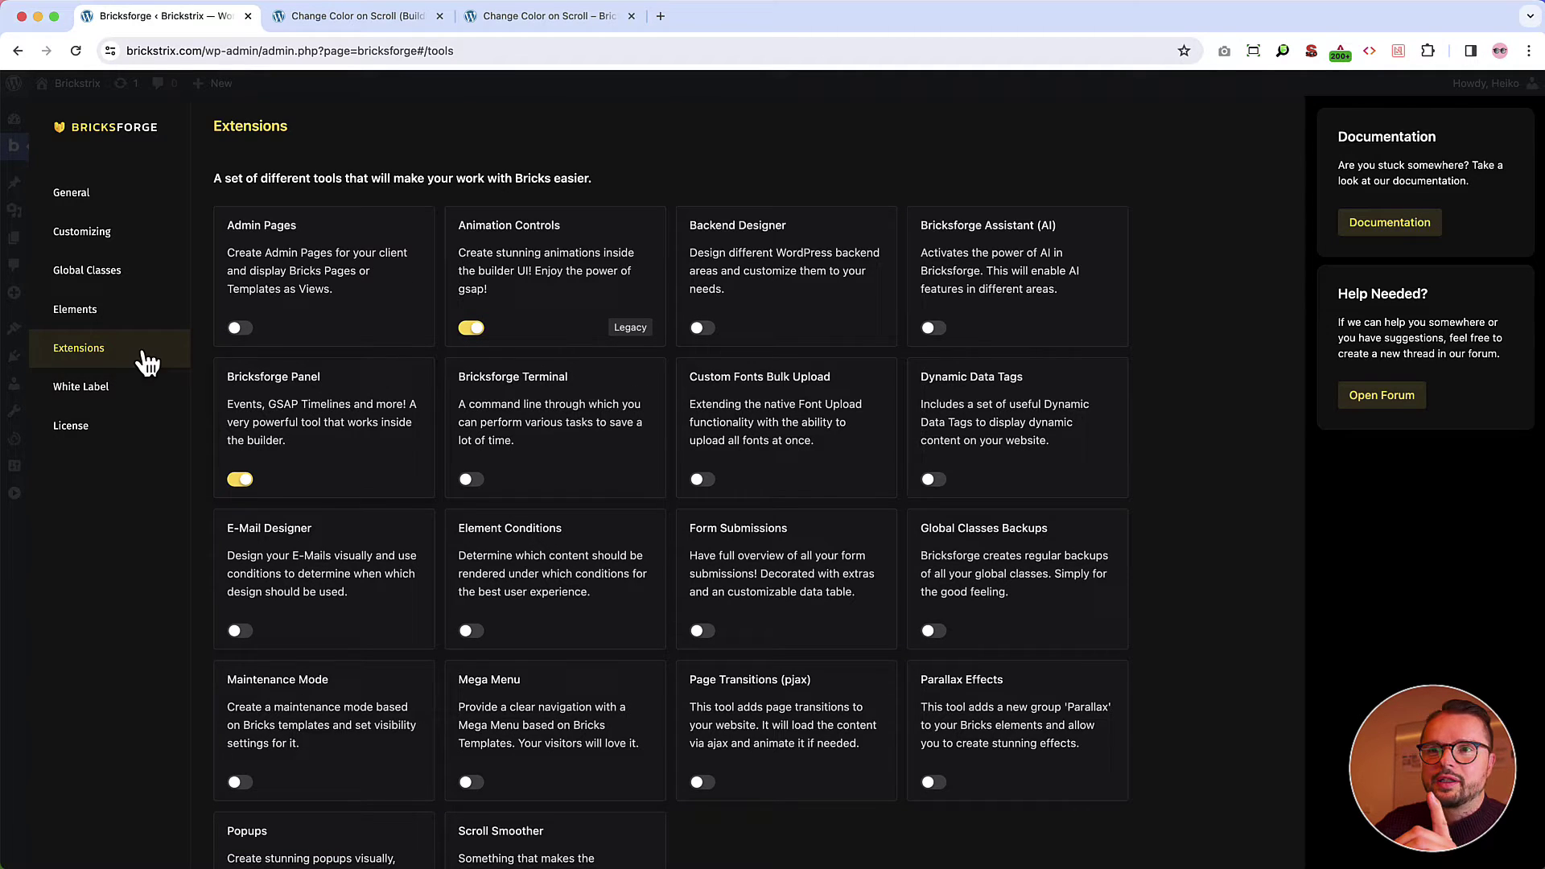
{"action": "left_click", "coordinate": [347, 23]}
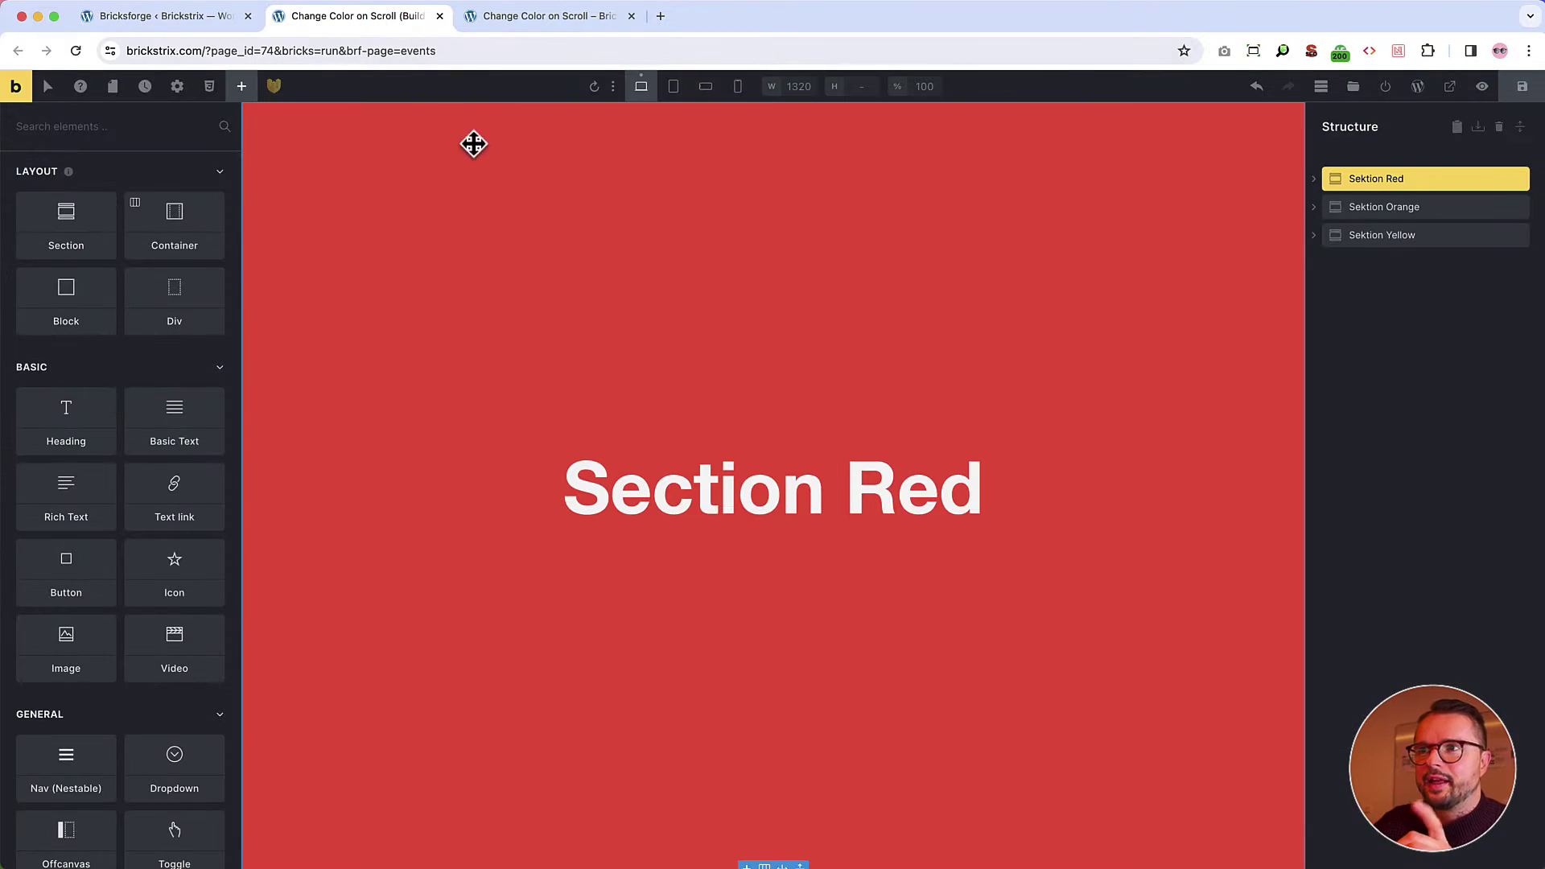
Open the Bricksforge Panel and save its settings with 'Save also Bricks Builder when saving' enabled
{"action": "left_click", "coordinate": [277, 86]}
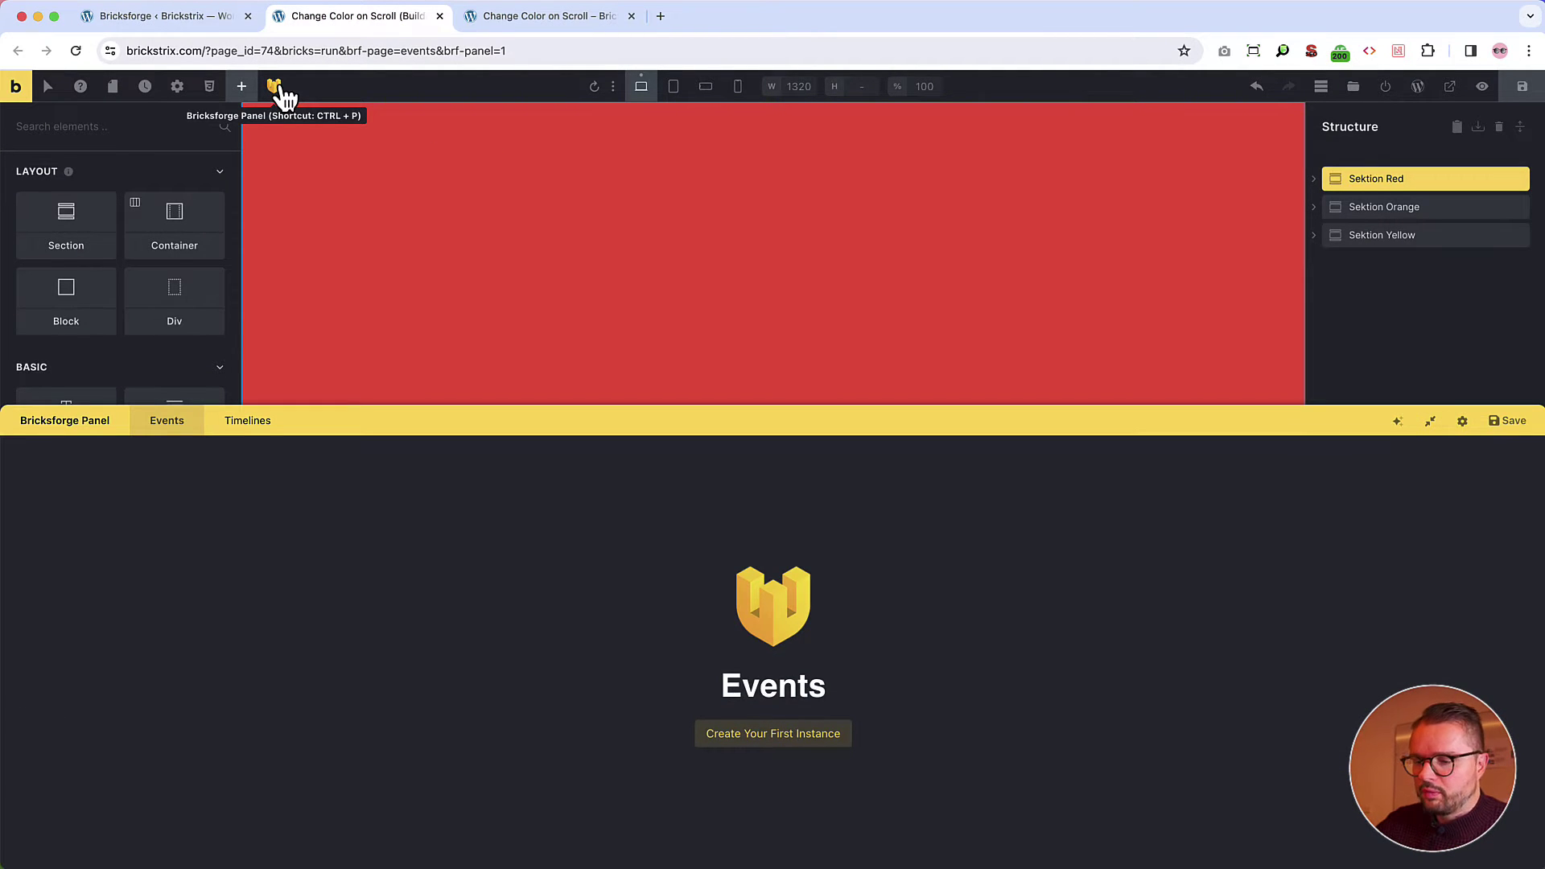
{"action": "left_click", "coordinate": [278, 86]}
{"action": "left_click", "coordinate": [278, 87]}
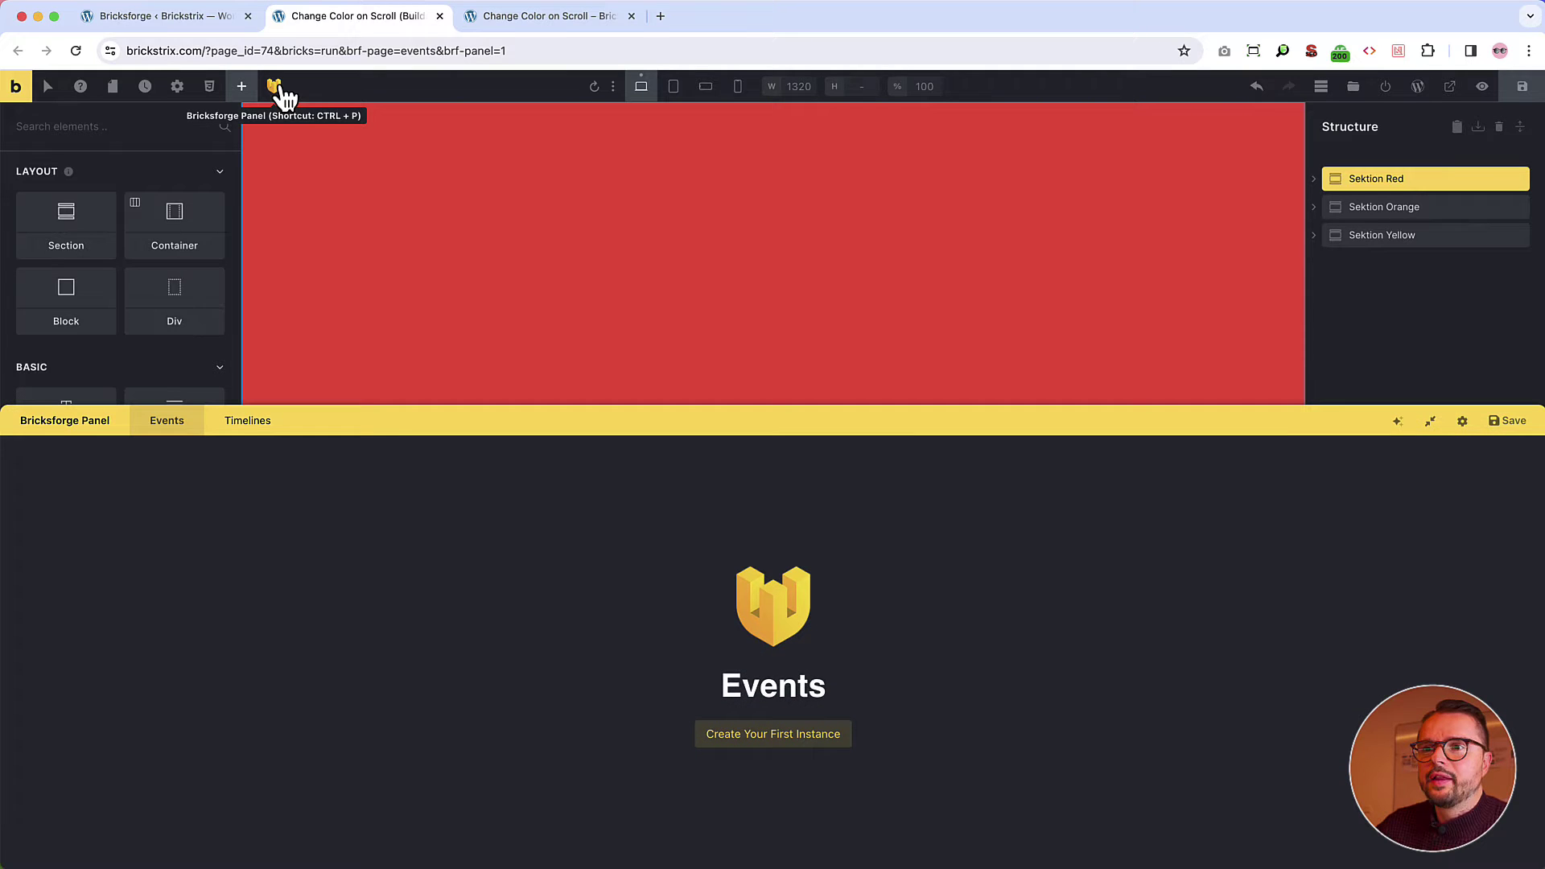
{"action": "left_click", "coordinate": [1463, 422]}
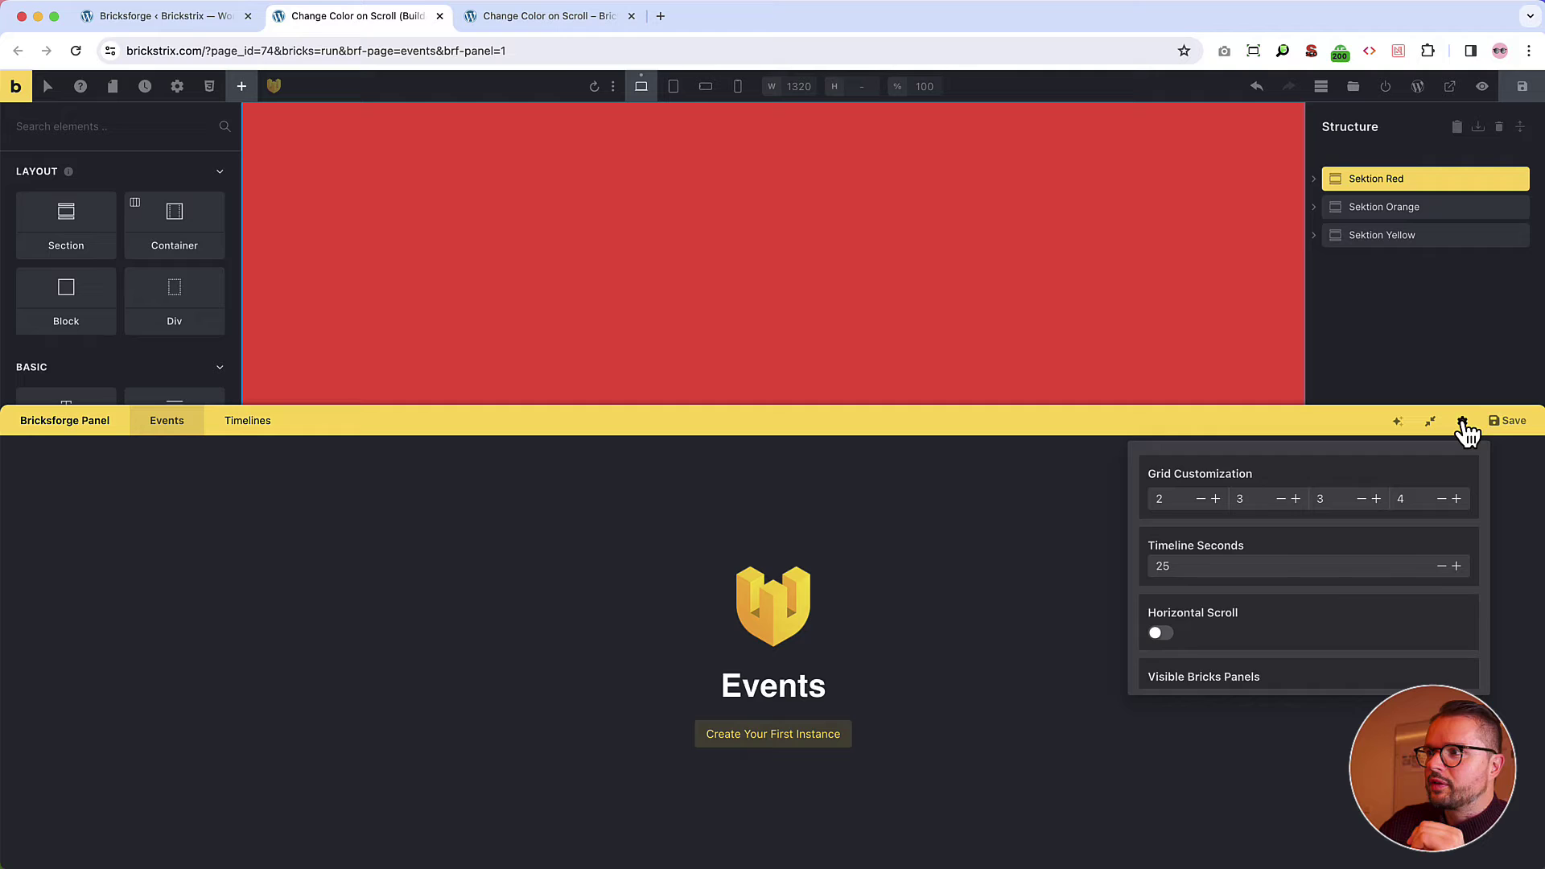
{"action": "scroll", "coordinate": [1297, 594], "scroll_direction": "down", "scroll_amount": 1}
{"action": "scroll", "coordinate": [1291, 581], "scroll_direction": "down", "scroll_amount": 3}
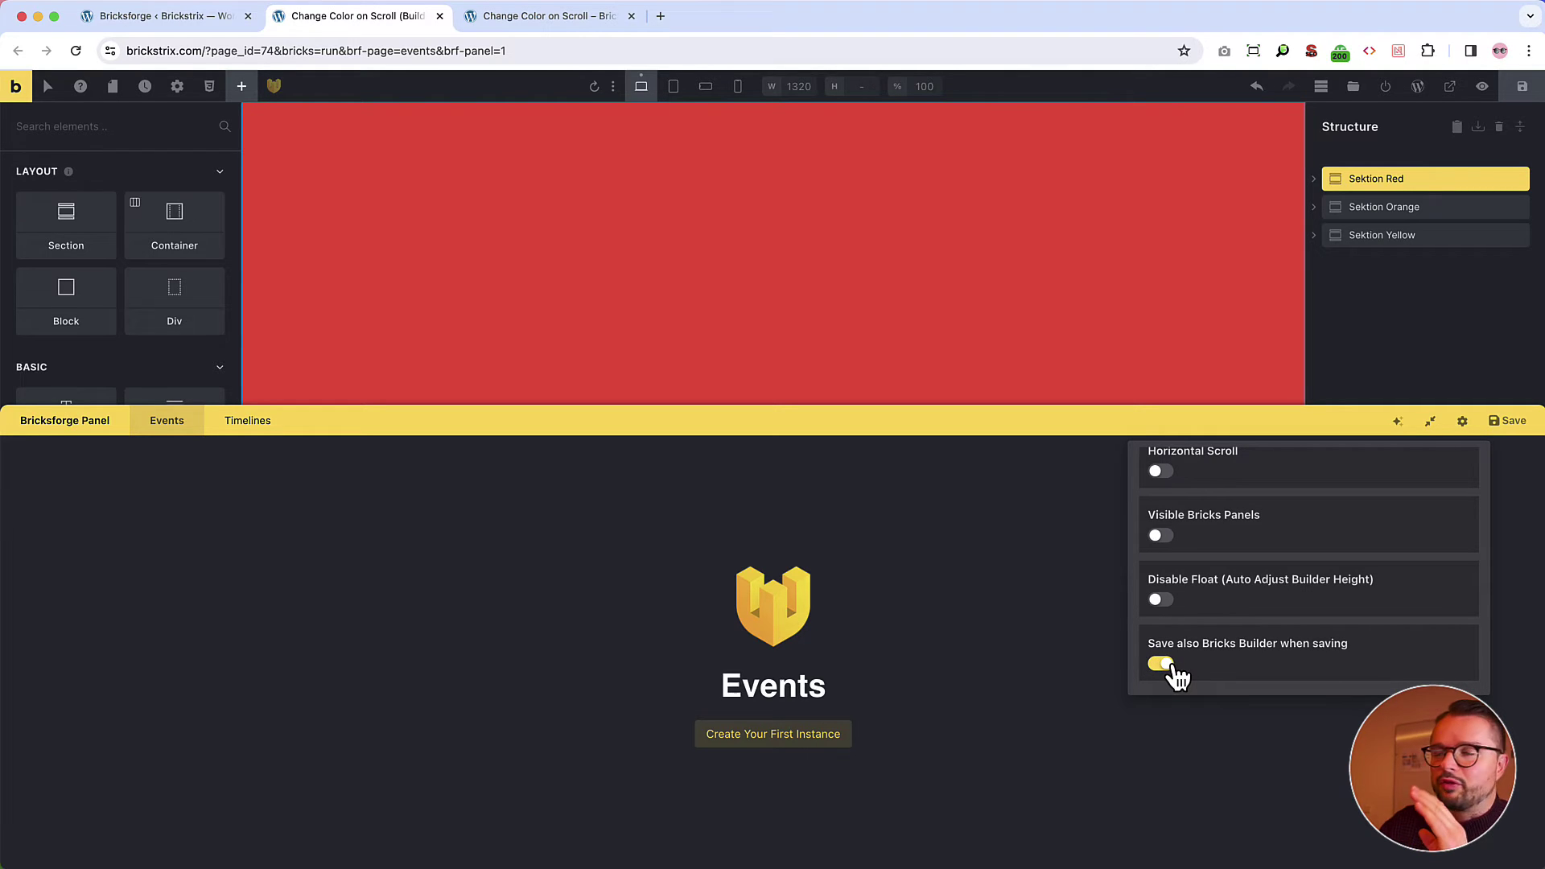
{"action": "left_click", "coordinate": [1510, 424]}
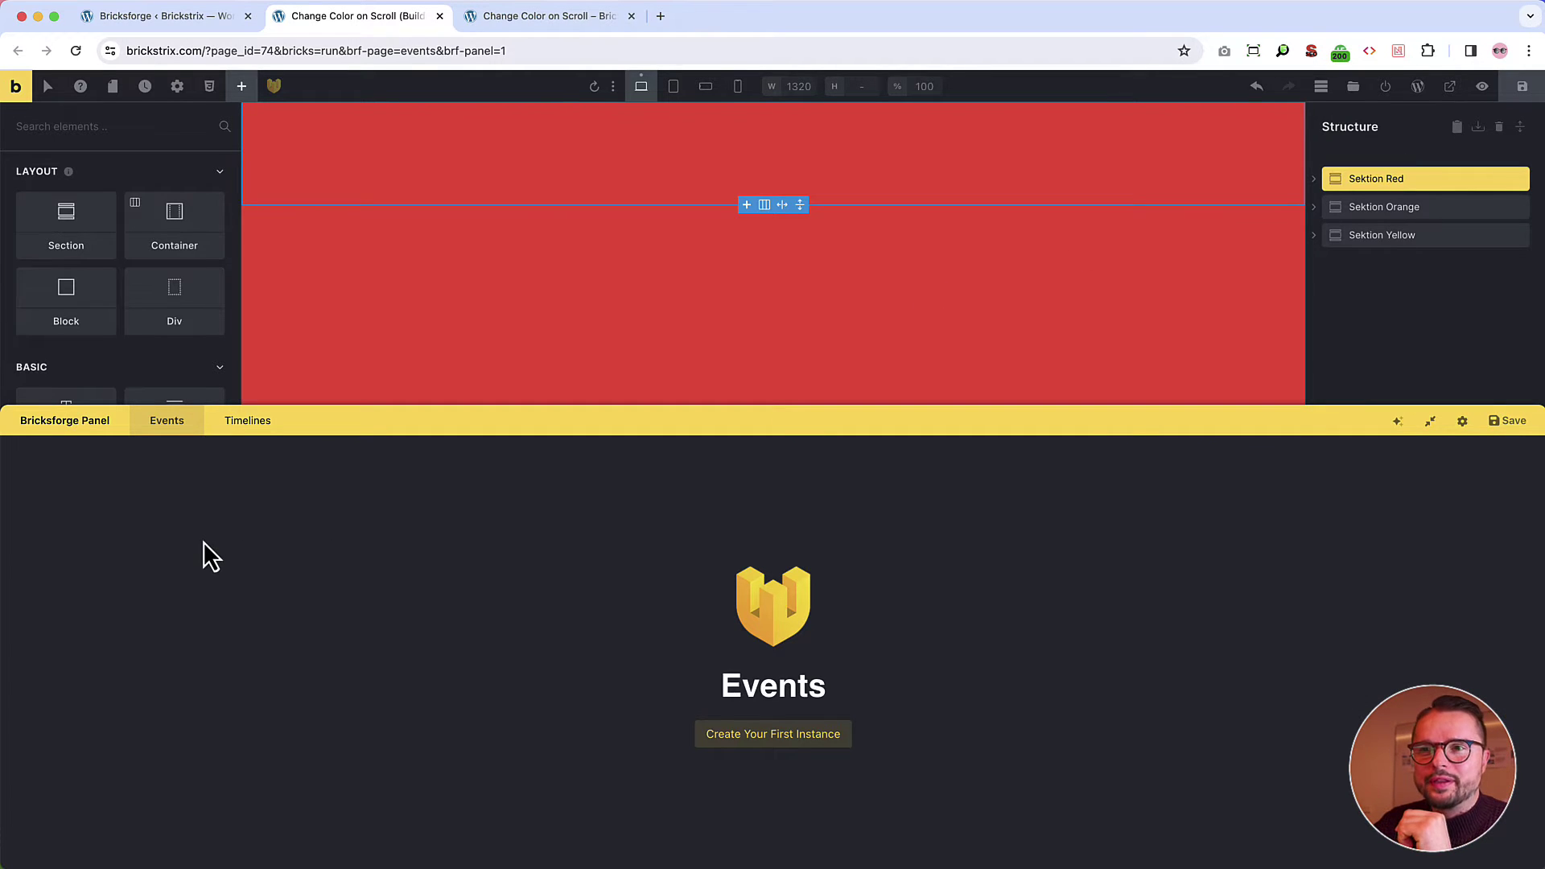
Add a new timeline in New folder of the Bricksforge Timelines and rename it 'Red to Orange'
{"action": "left_click", "coordinate": [247, 421]}
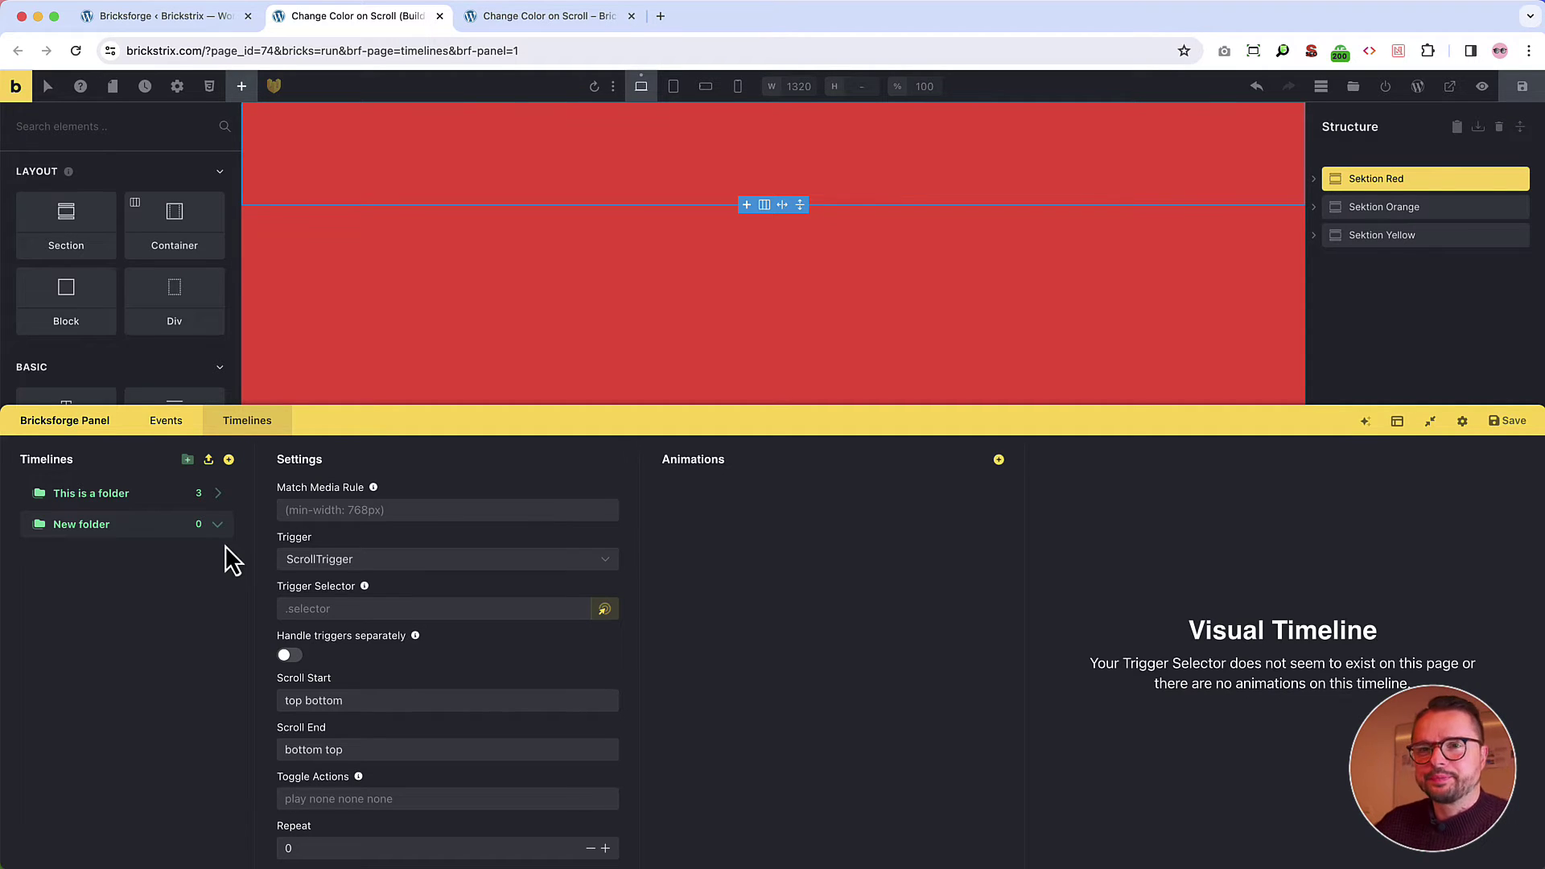
{"action": "left_click", "coordinate": [229, 460]}
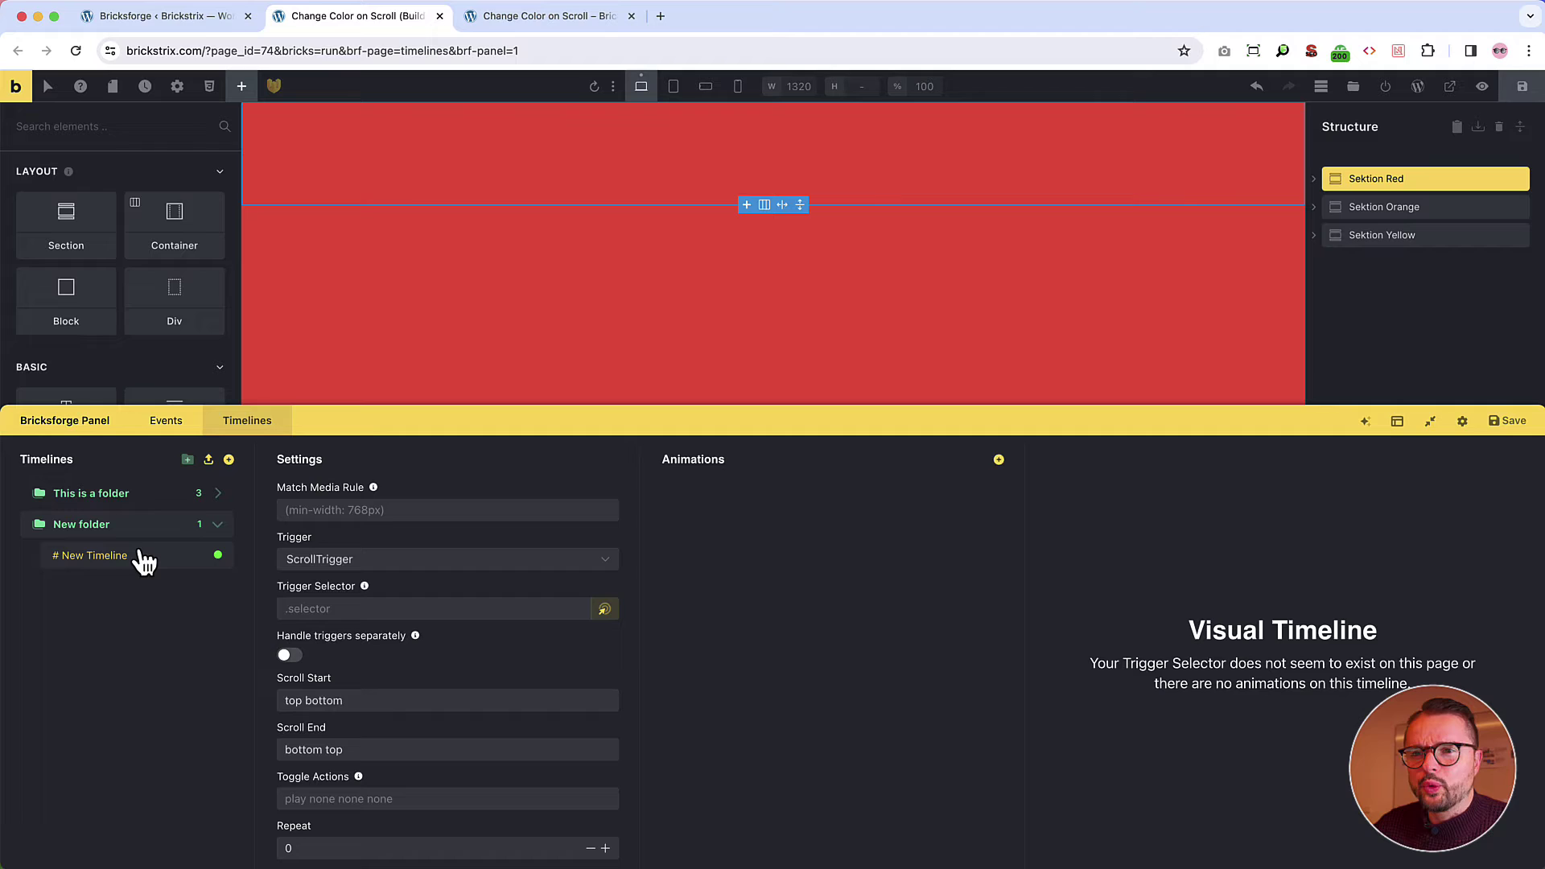
{"action": "double_click", "coordinate": [80, 556]}
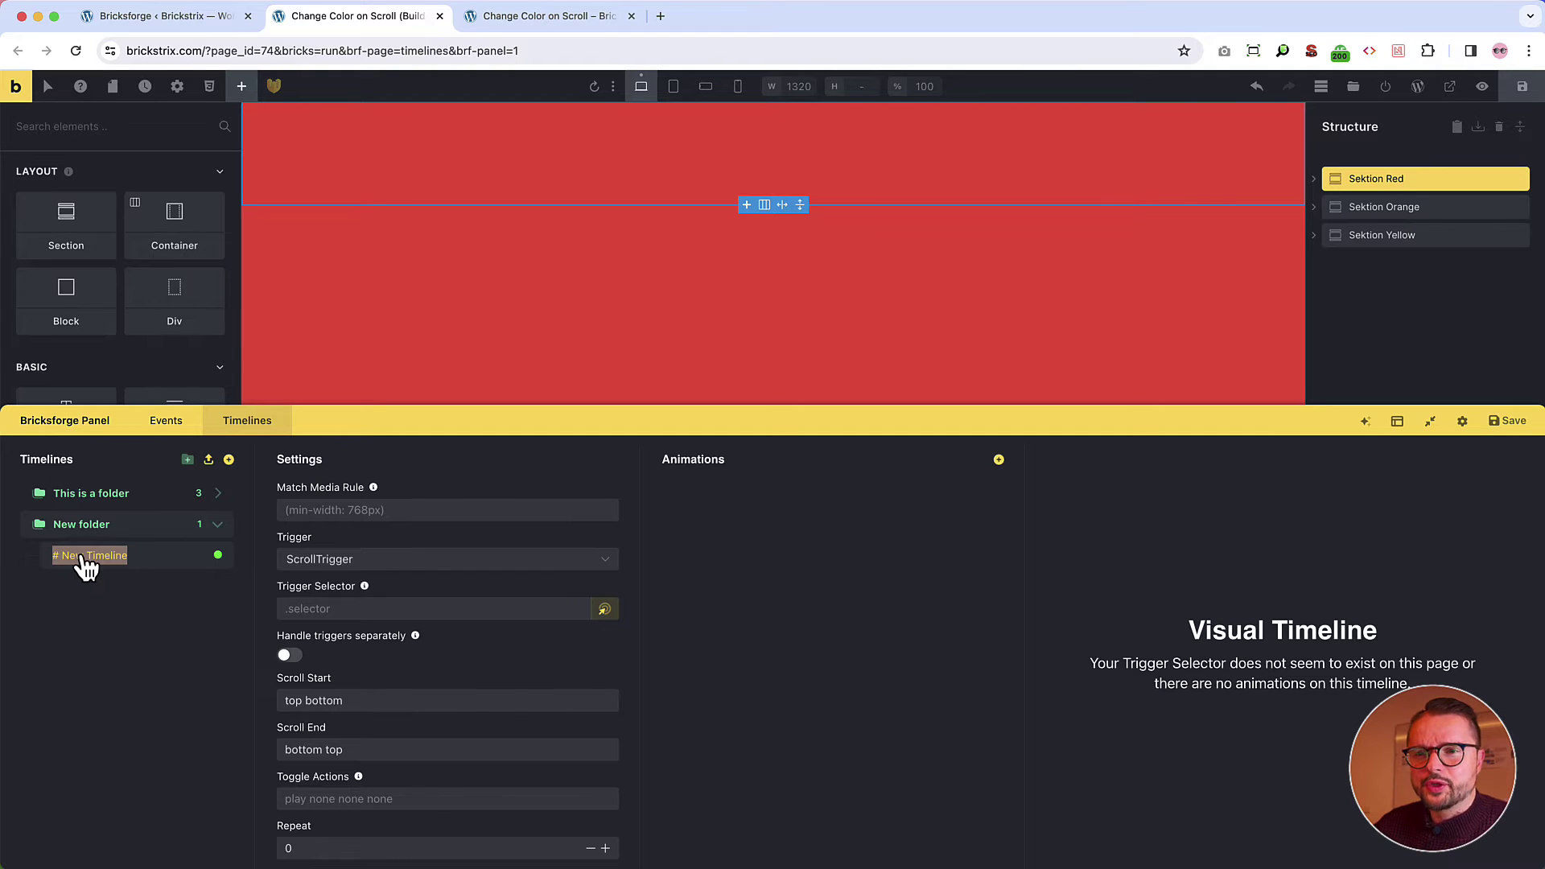
{"action": "type", "text": "Red to Orange"}
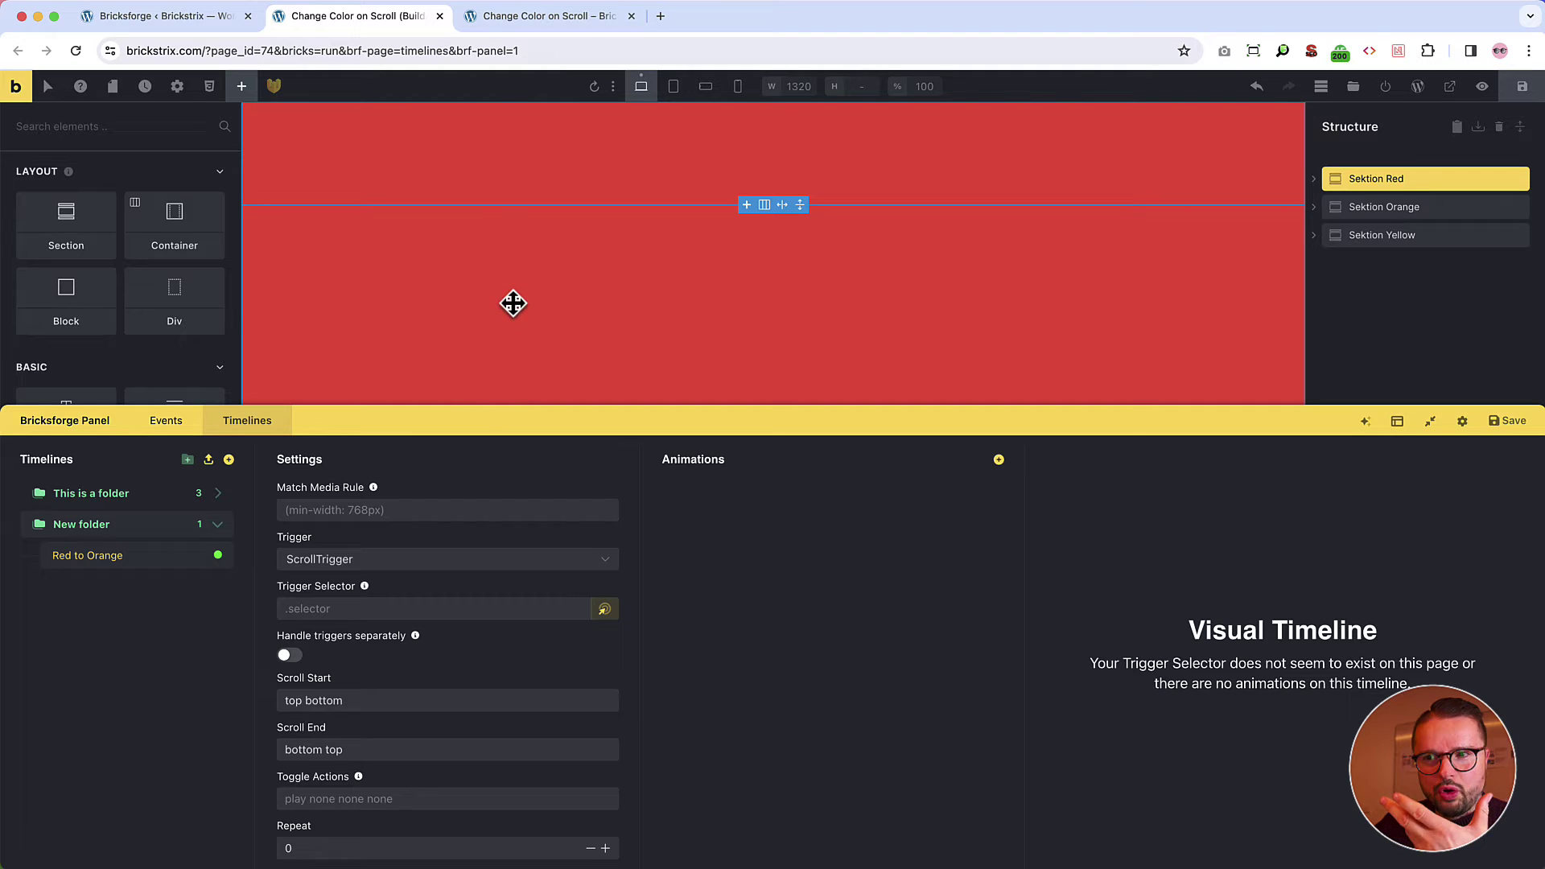
Set the timeline's Trigger Selector to #sec-orange
{"action": "left_click", "coordinate": [359, 609]}
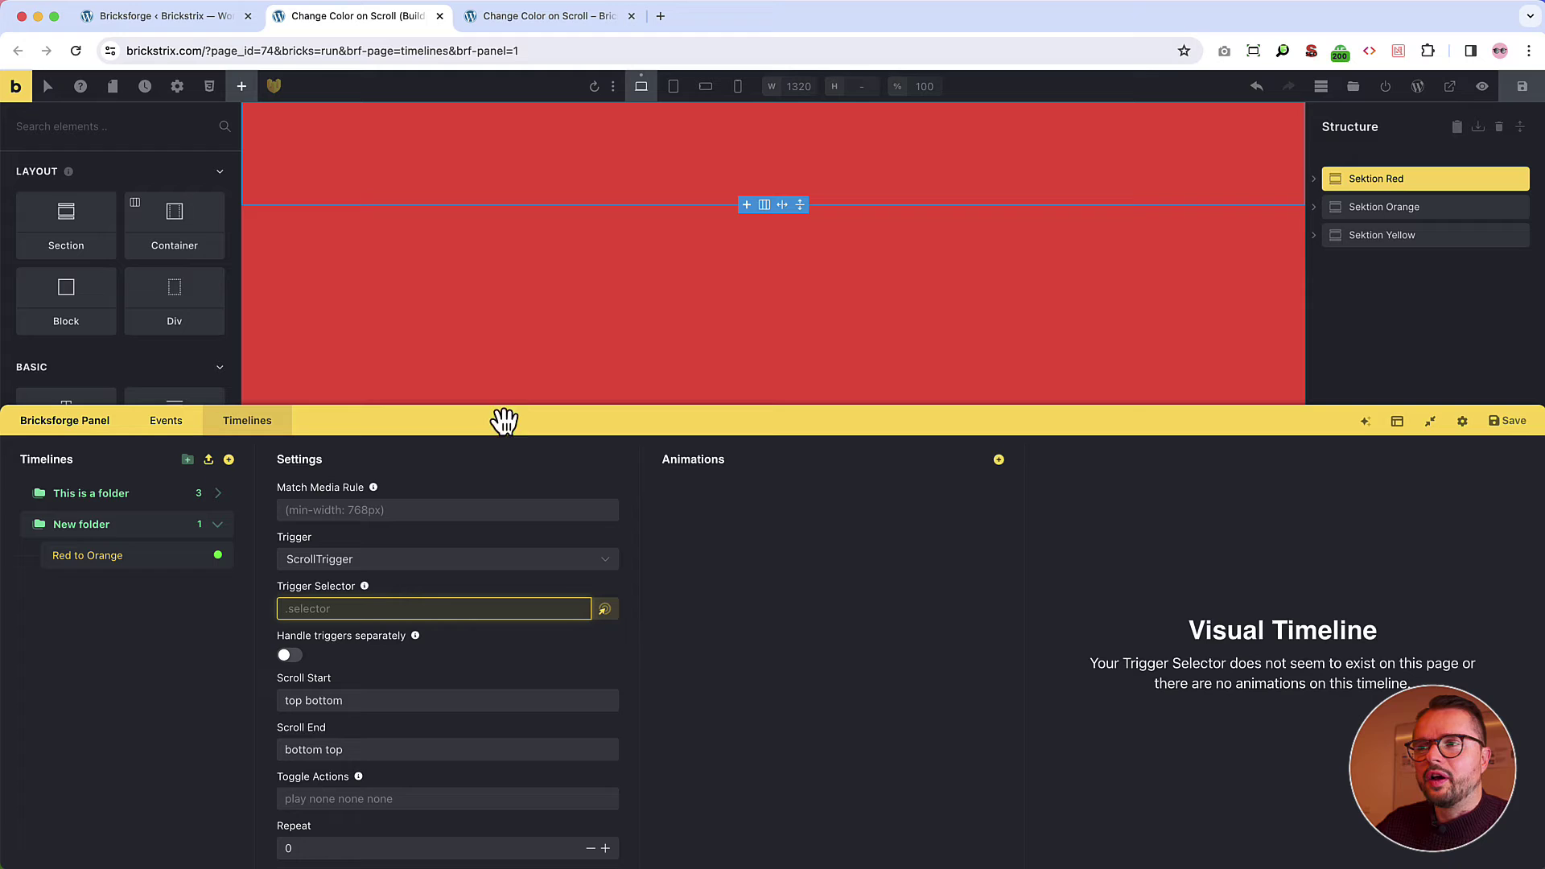
{"action": "scroll", "coordinate": [509, 330], "scroll_direction": "up", "scroll_amount": 3}
{"action": "scroll", "coordinate": [509, 330], "scroll_direction": "down", "scroll_amount": 2}
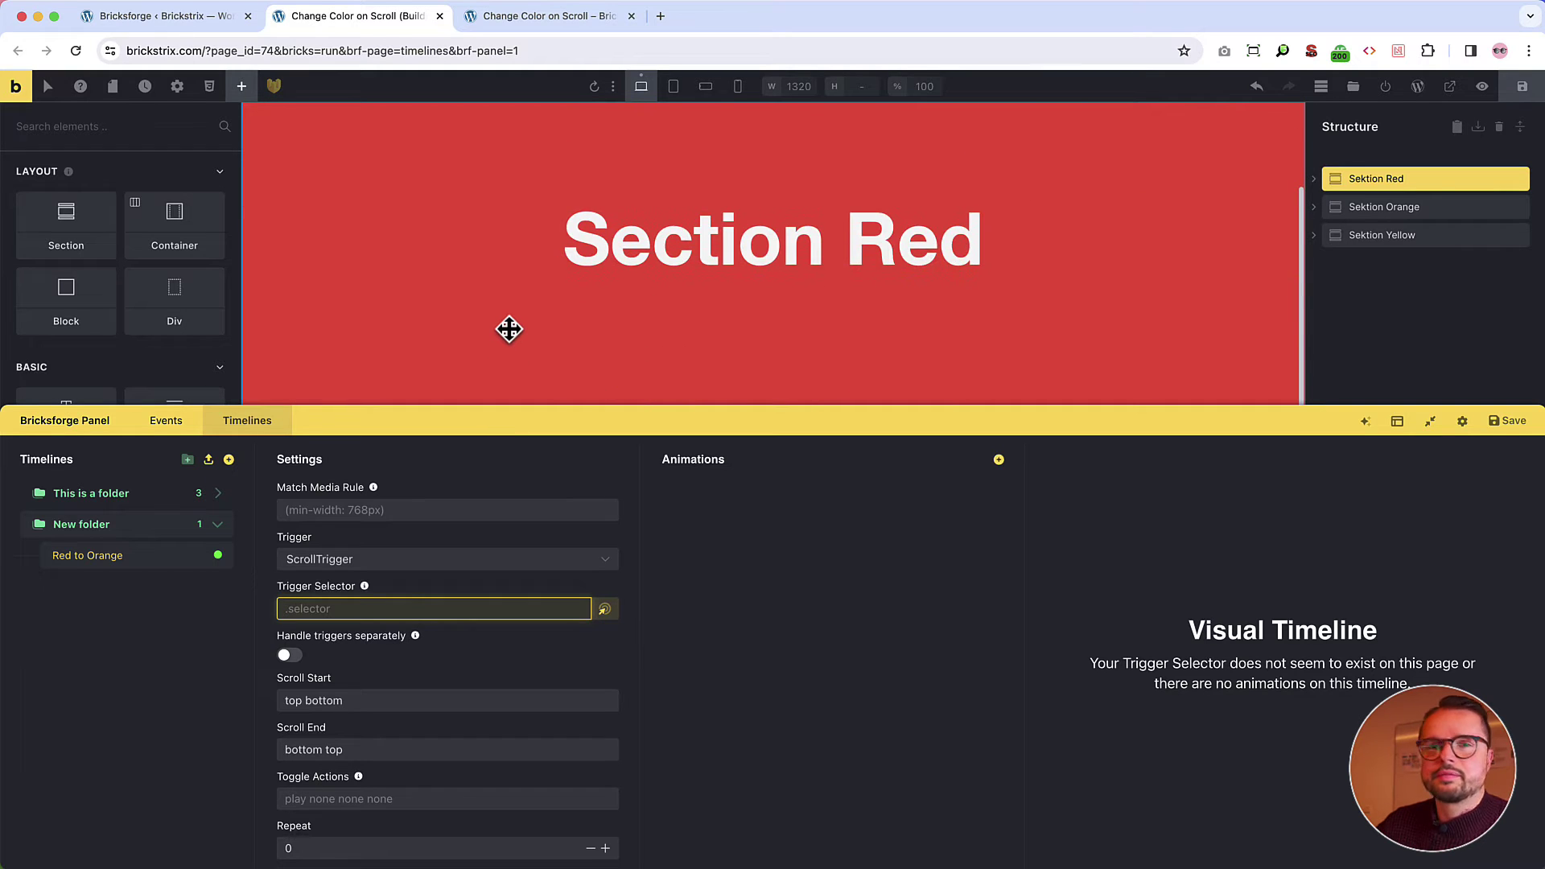
{"action": "scroll", "coordinate": [508, 330], "scroll_direction": "down", "scroll_amount": 4}
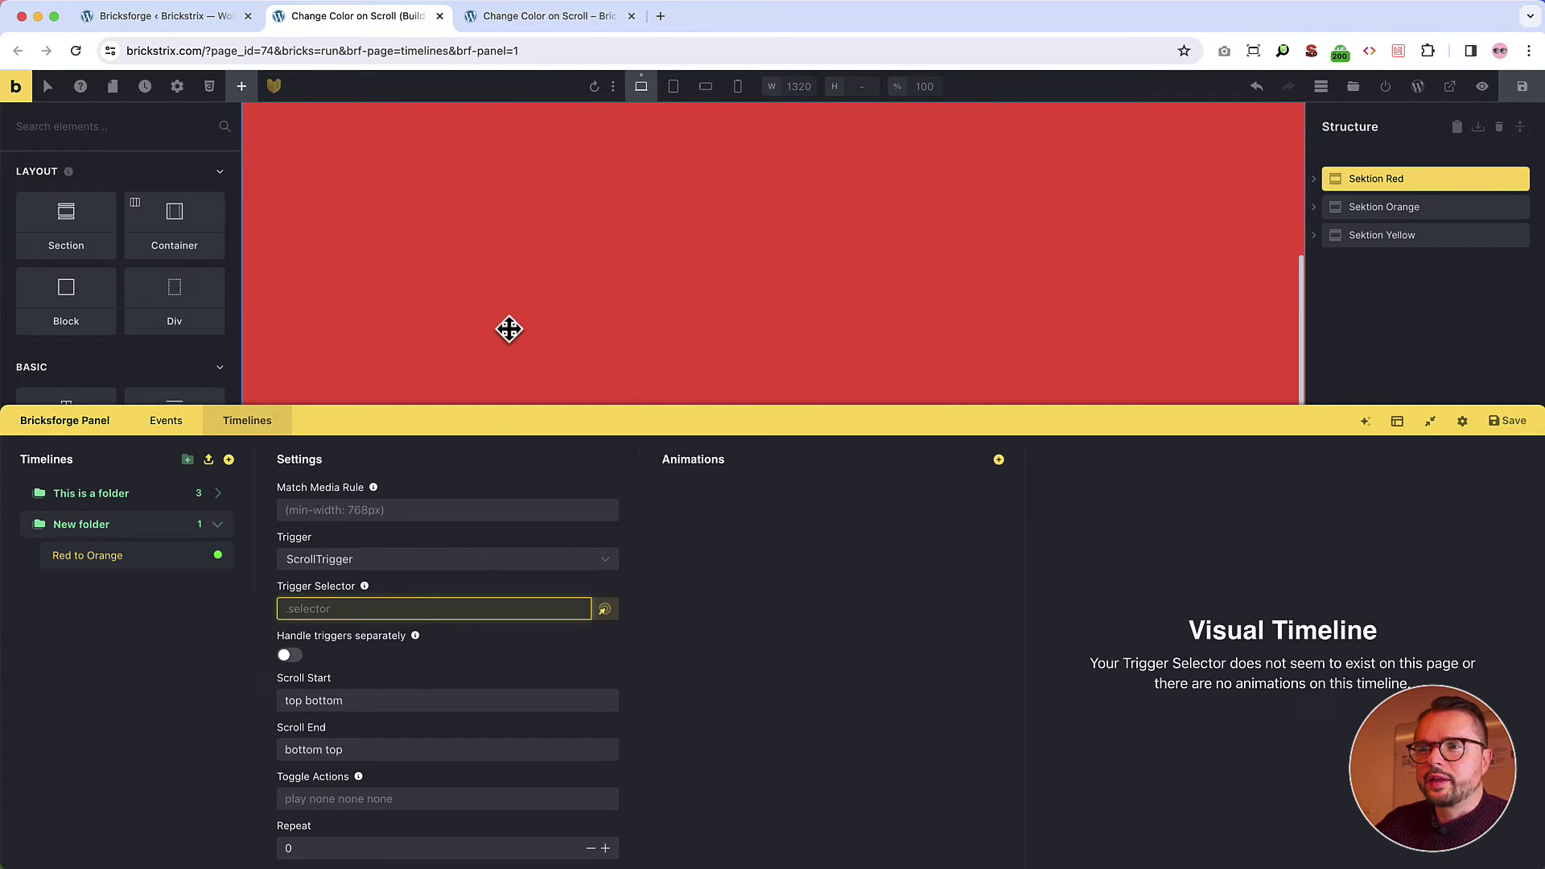
{"action": "scroll", "coordinate": [509, 328], "scroll_direction": "down", "scroll_amount": 2}
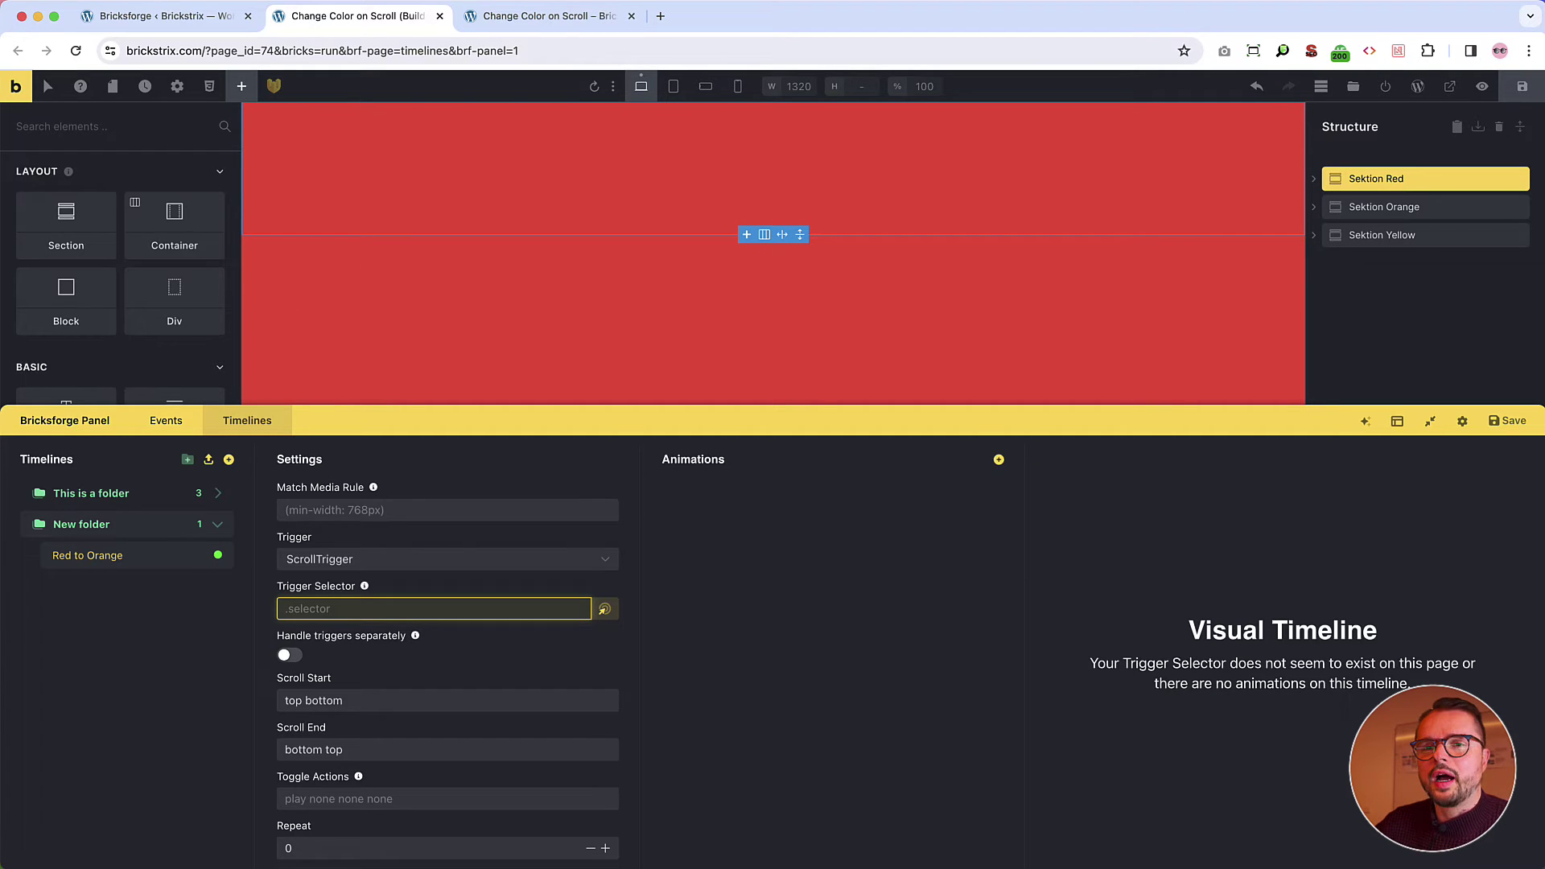
{"action": "key", "text": "super+Tab"}
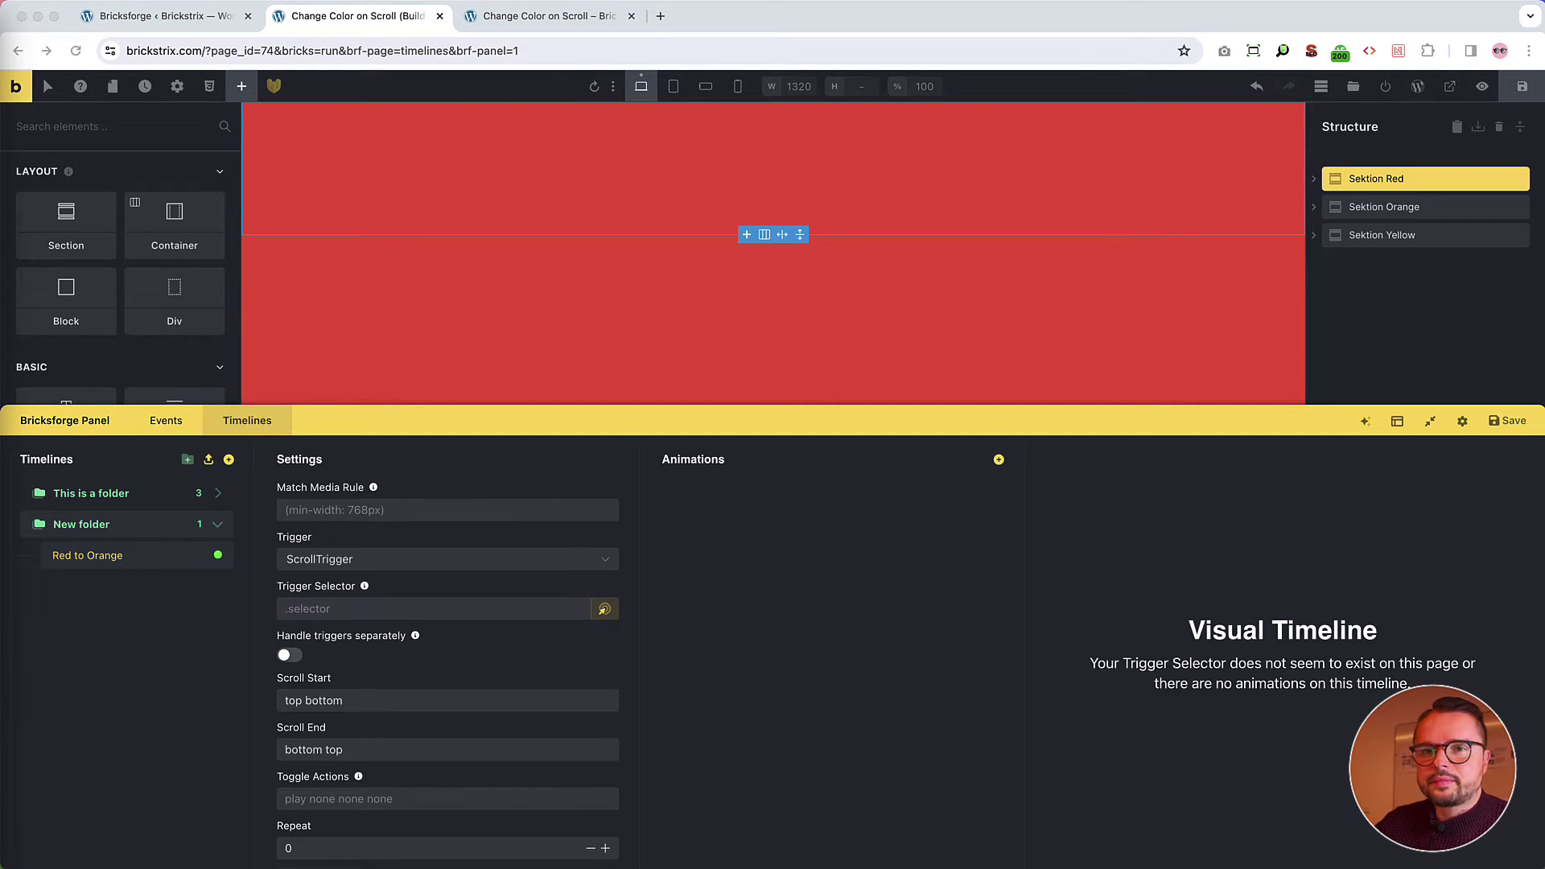
{"action": "left_click", "coordinate": [310, 605]}
{"action": "type", "text": "#sec-orange"}
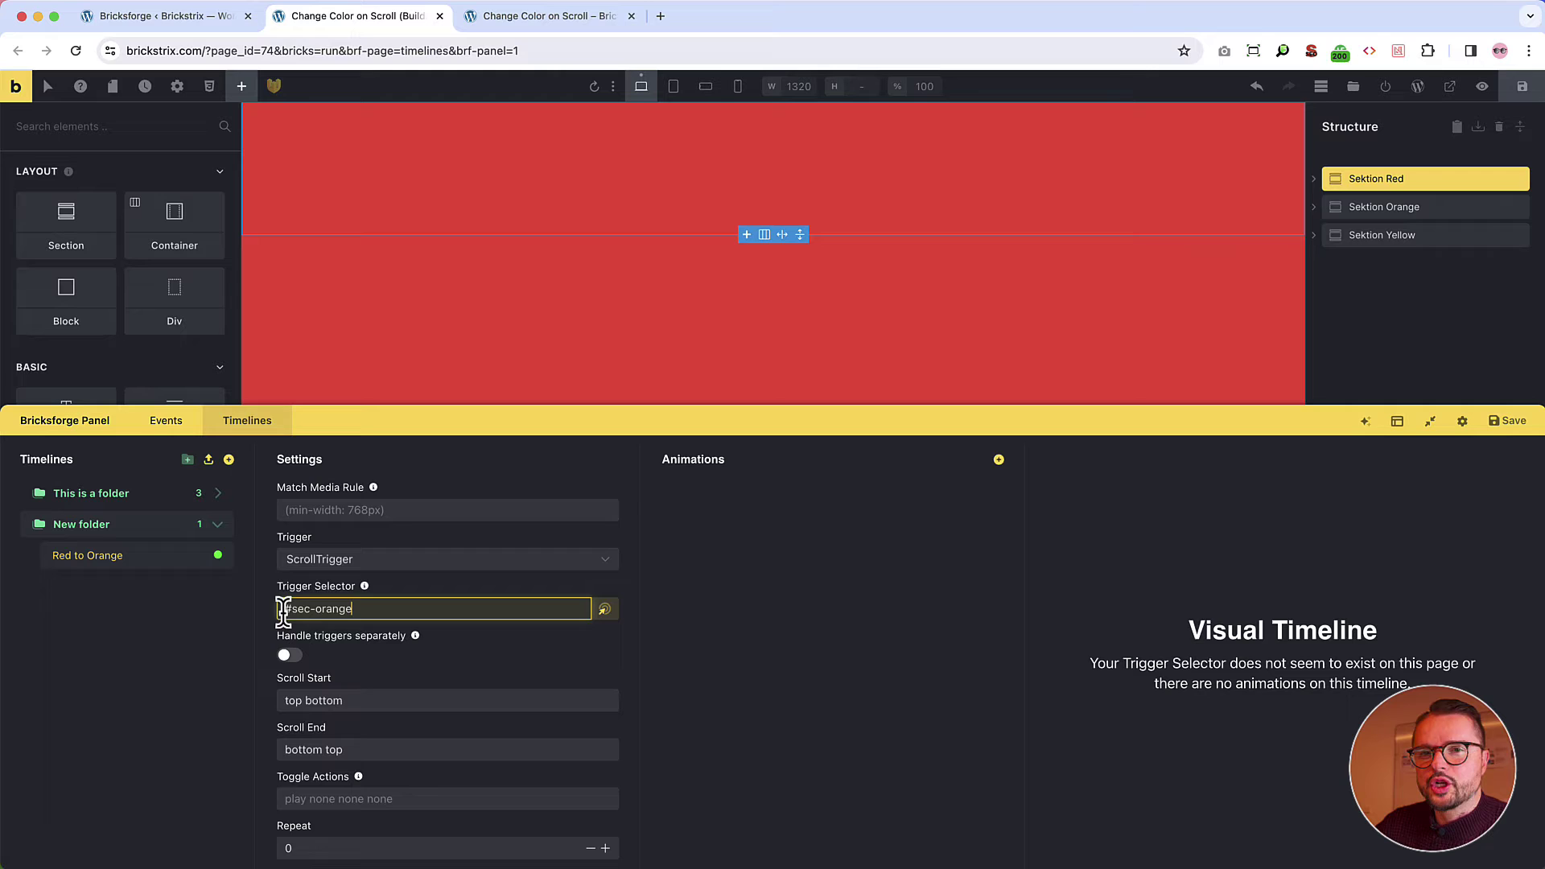
Turn on Show Markers and change Scroll Start to 'top 60%'
{"action": "scroll", "coordinate": [359, 655], "scroll_direction": "down", "scroll_amount": 10}
{"action": "scroll", "coordinate": [359, 656], "scroll_direction": "down", "scroll_amount": 2}
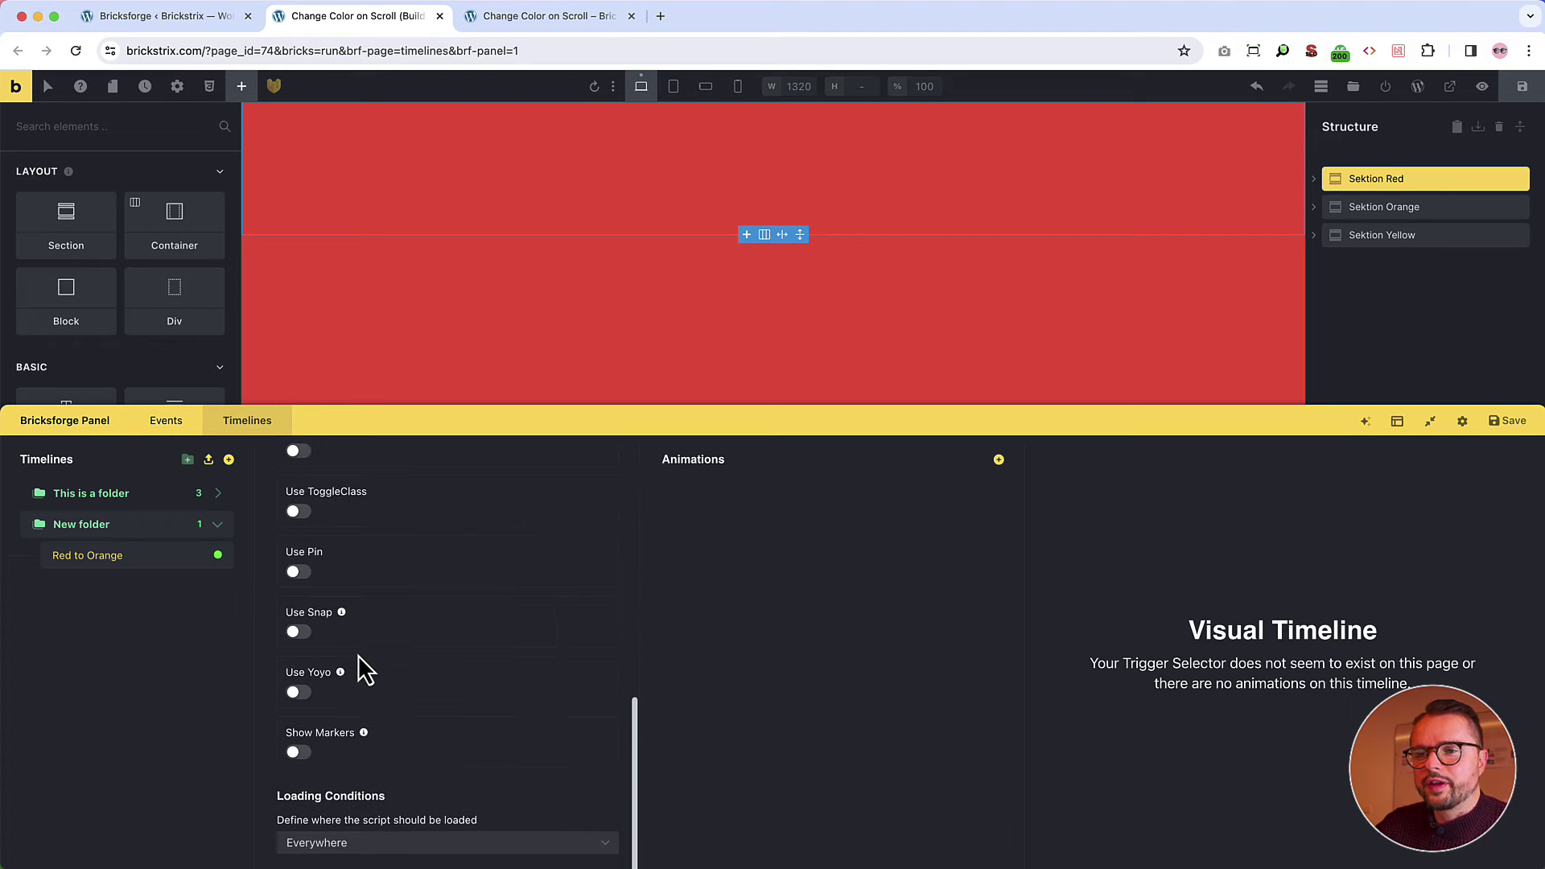
{"action": "left_click", "coordinate": [299, 754]}
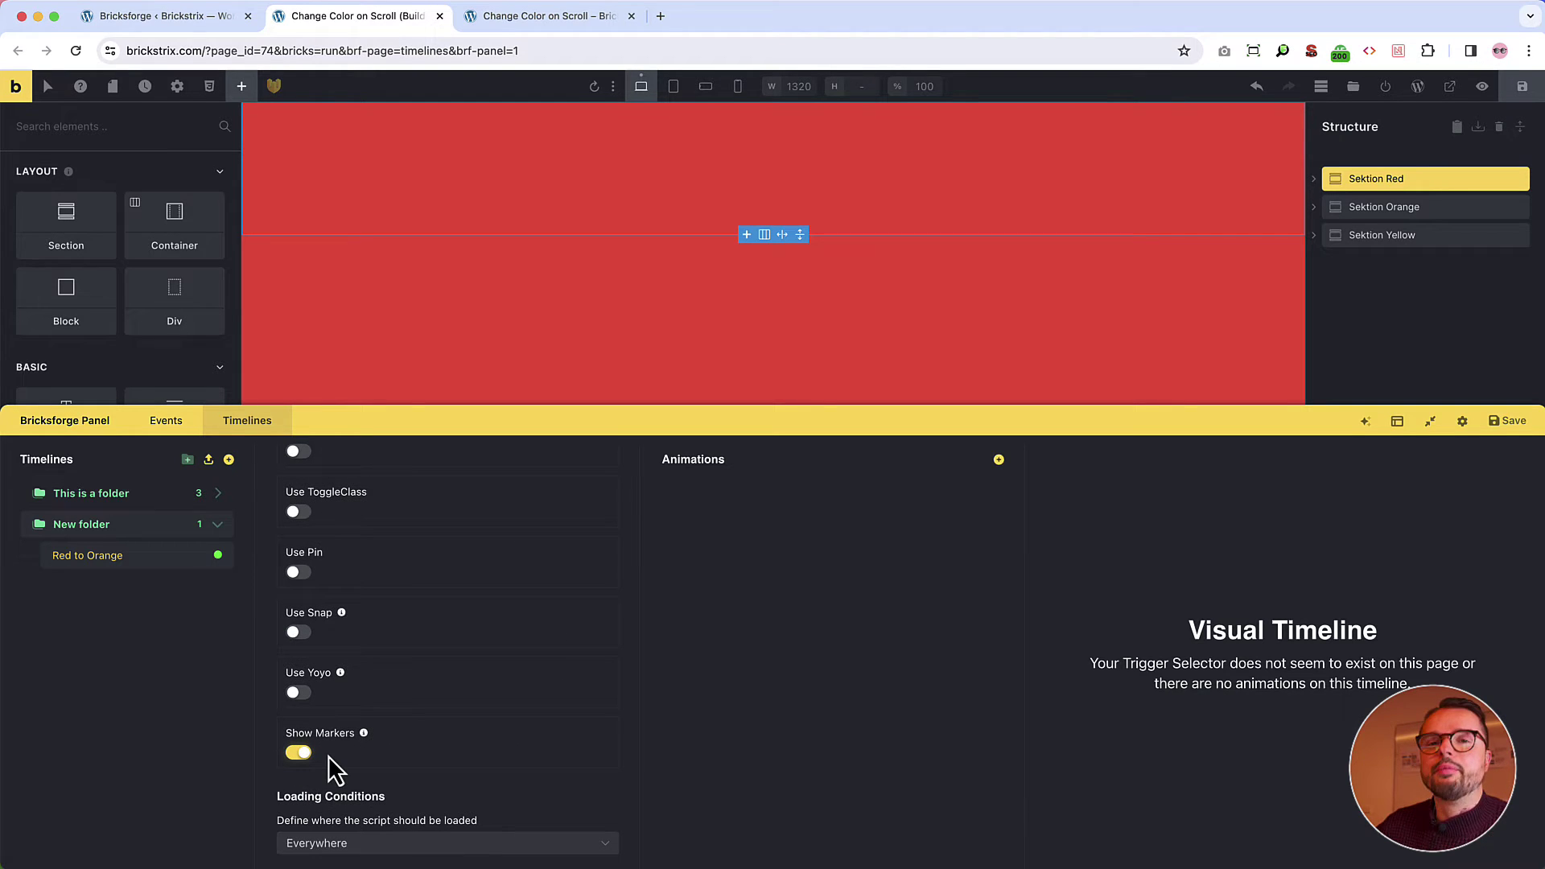
{"action": "scroll", "coordinate": [328, 756], "scroll_direction": "up", "scroll_amount": 10}
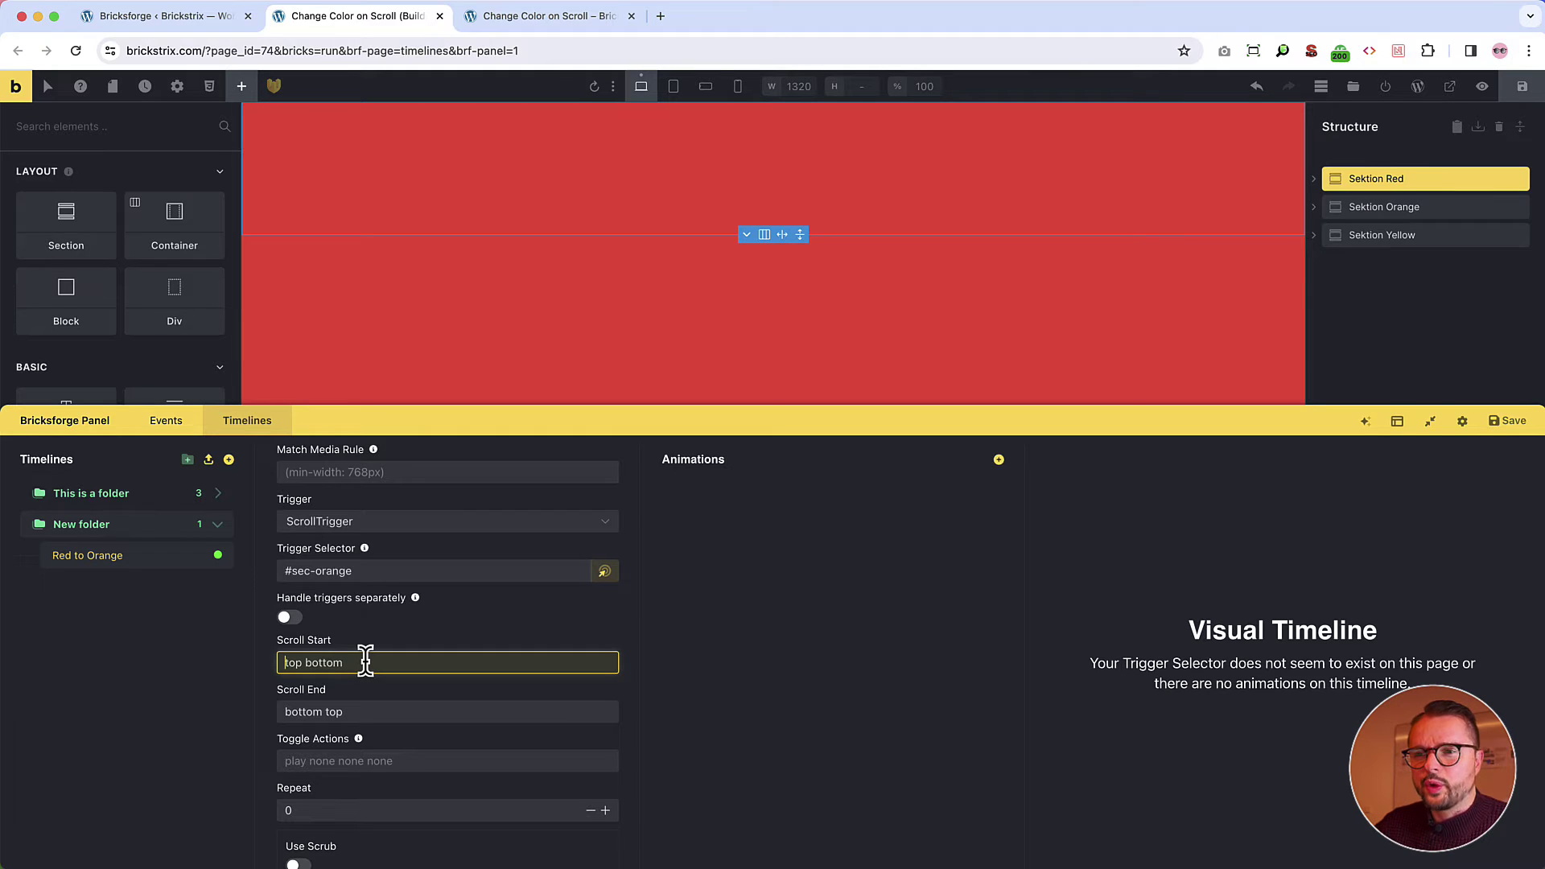
{"action": "key", "text": "shift+alt+Right"}
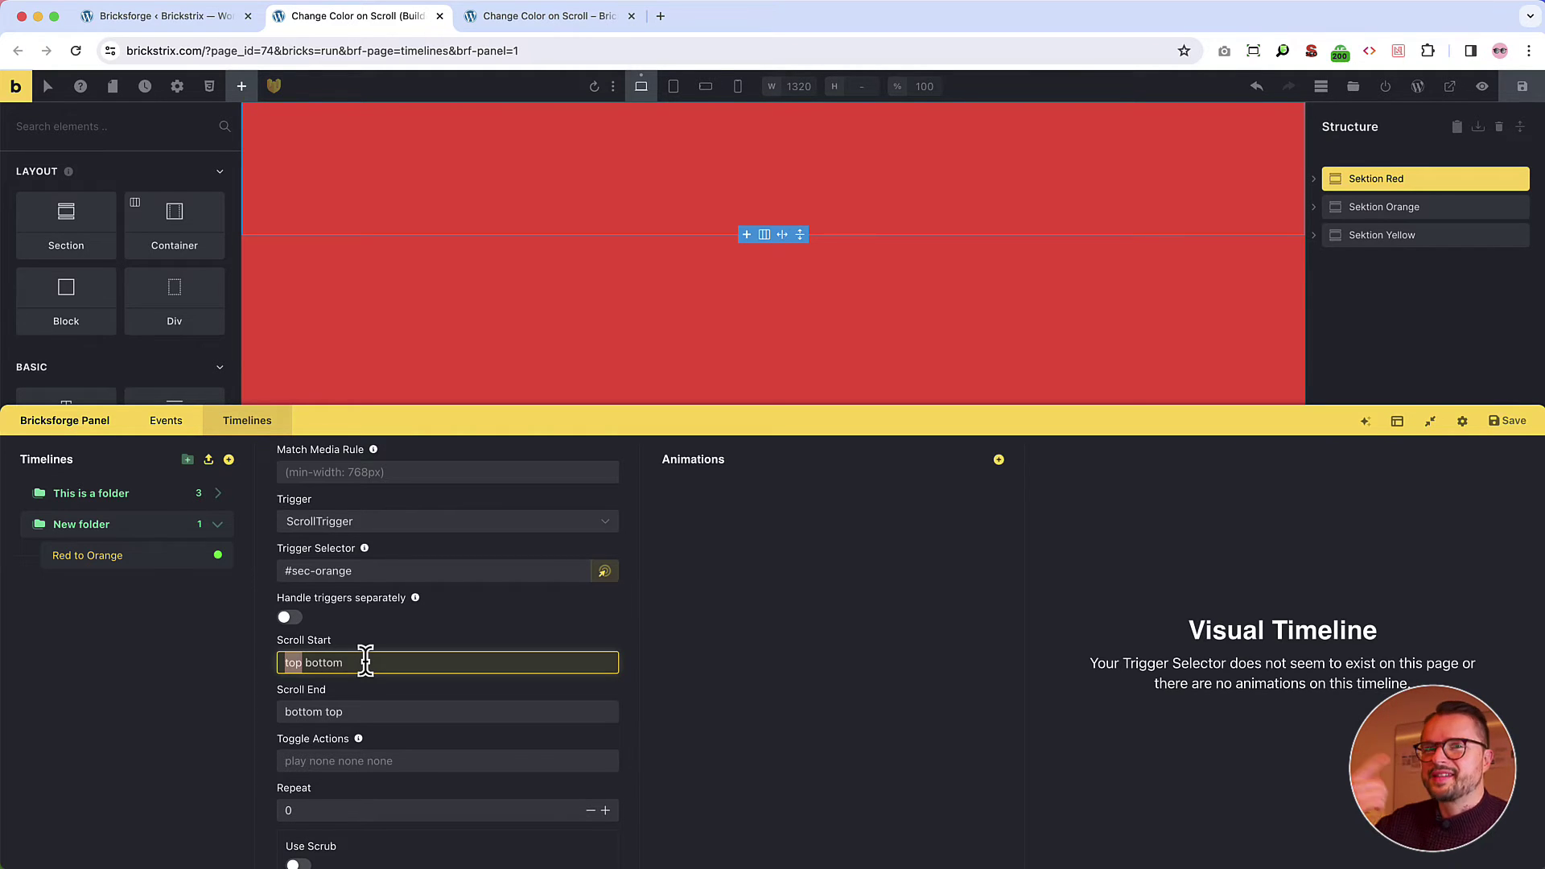
{"action": "key", "text": "Right"}
{"action": "key", "text": "shift+alt+Right"}
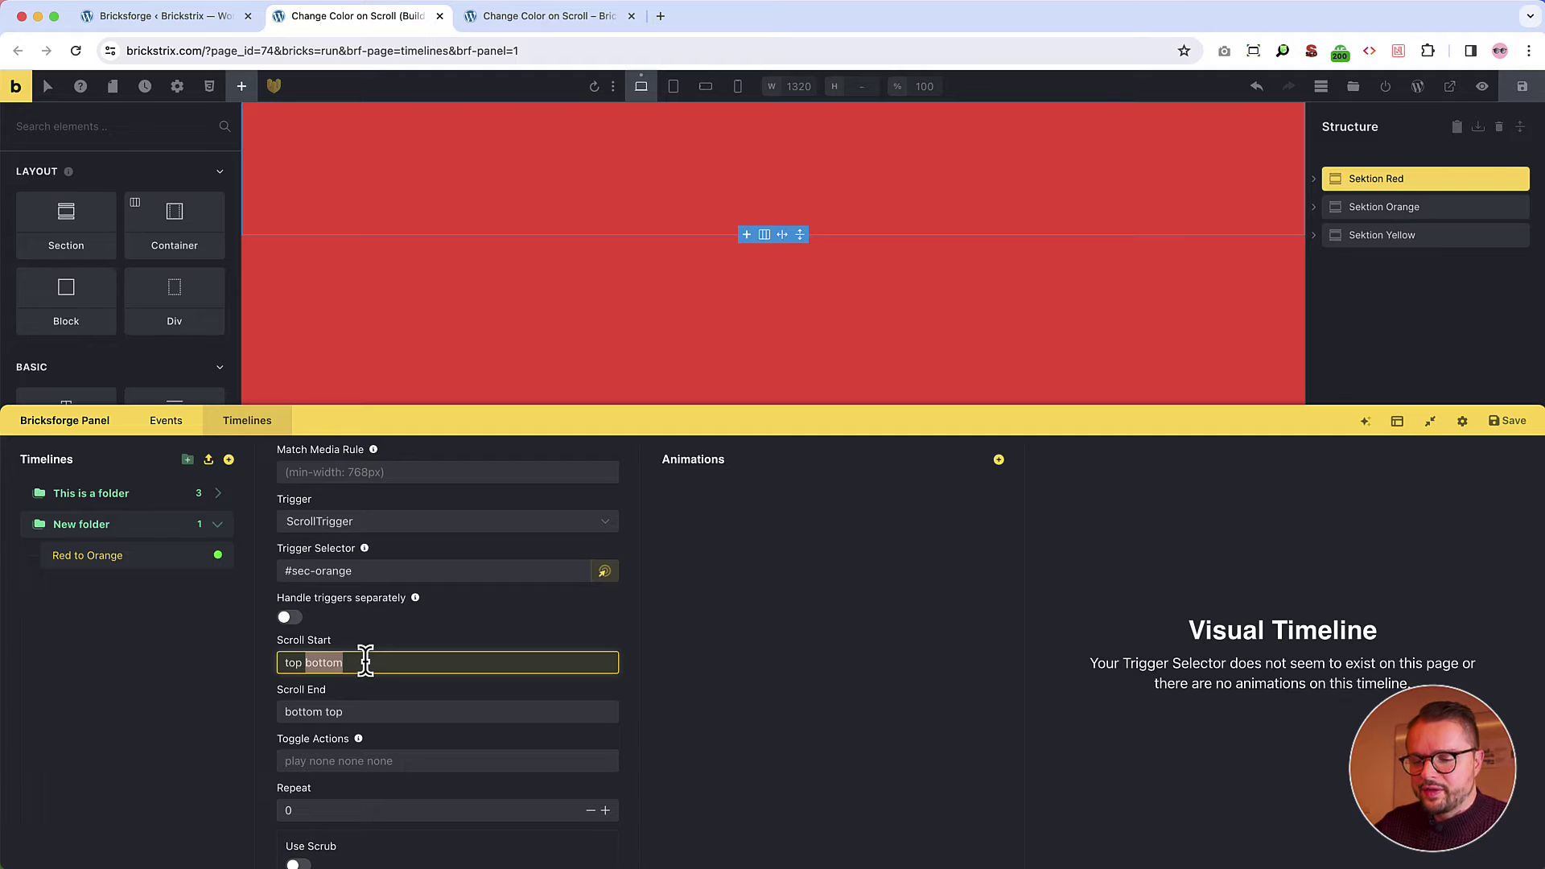
{"action": "type", "text": "6"}
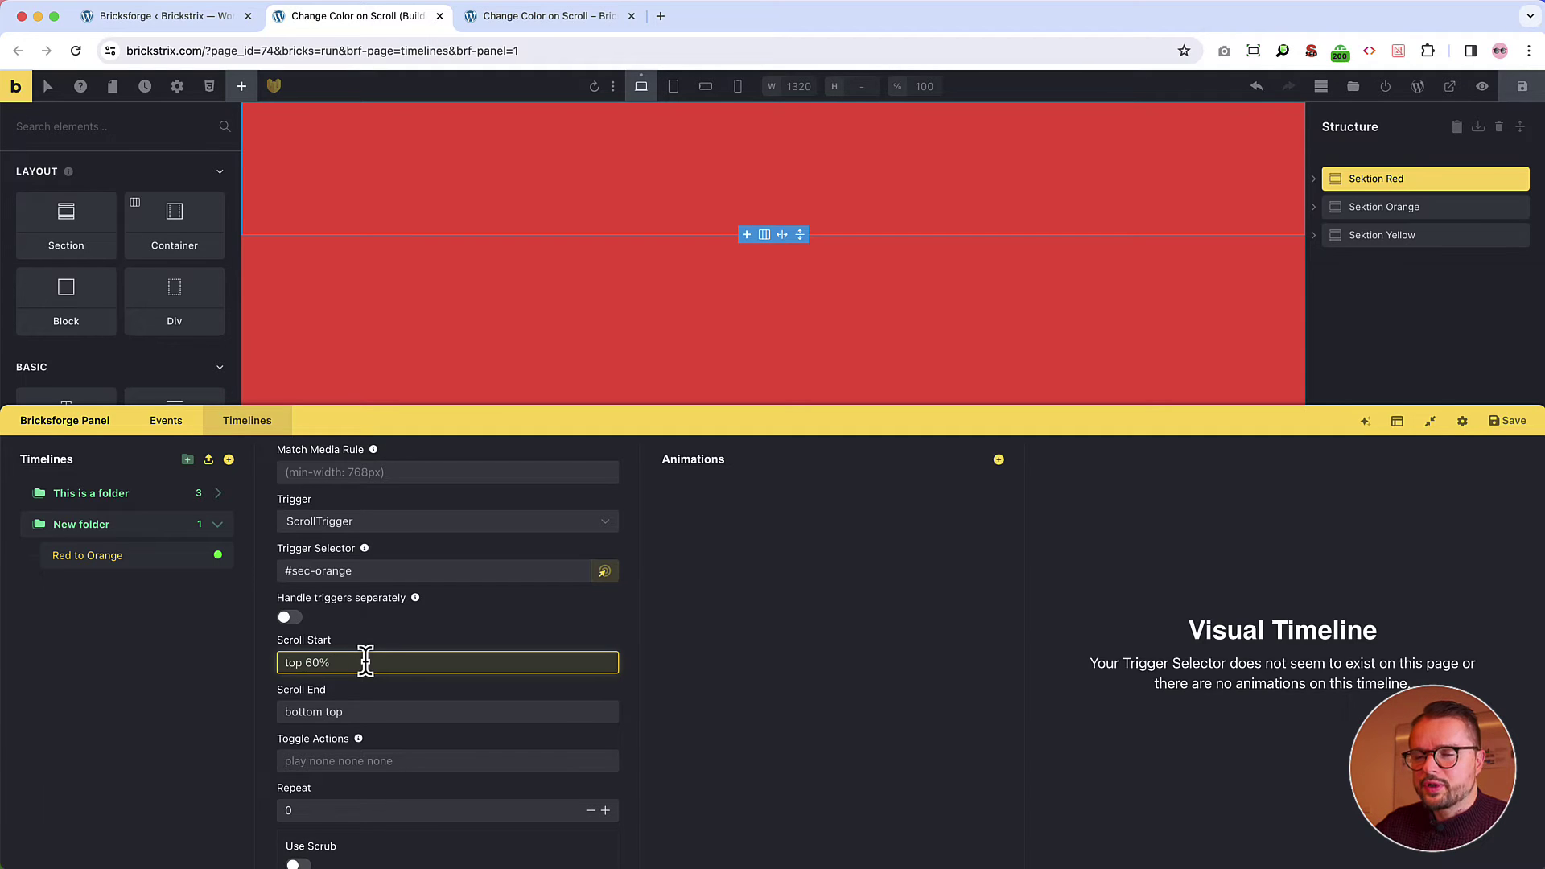
{"action": "type", "text": "0%"}
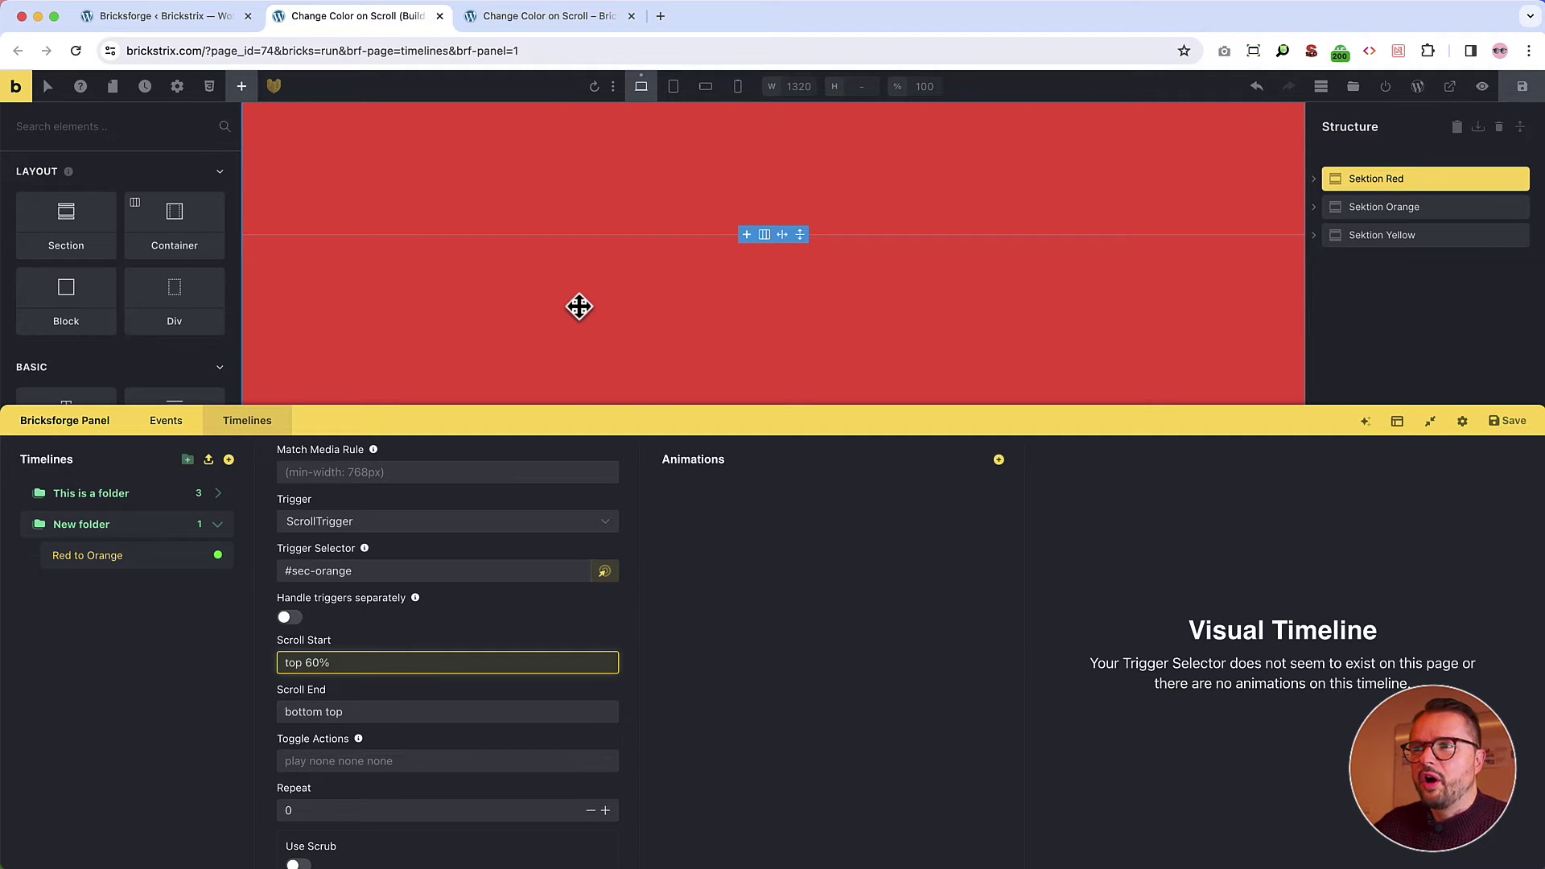
{"action": "left_click", "coordinate": [525, 16]}
{"action": "scroll", "coordinate": [447, 476], "scroll_direction": "down", "scroll_amount": 4}
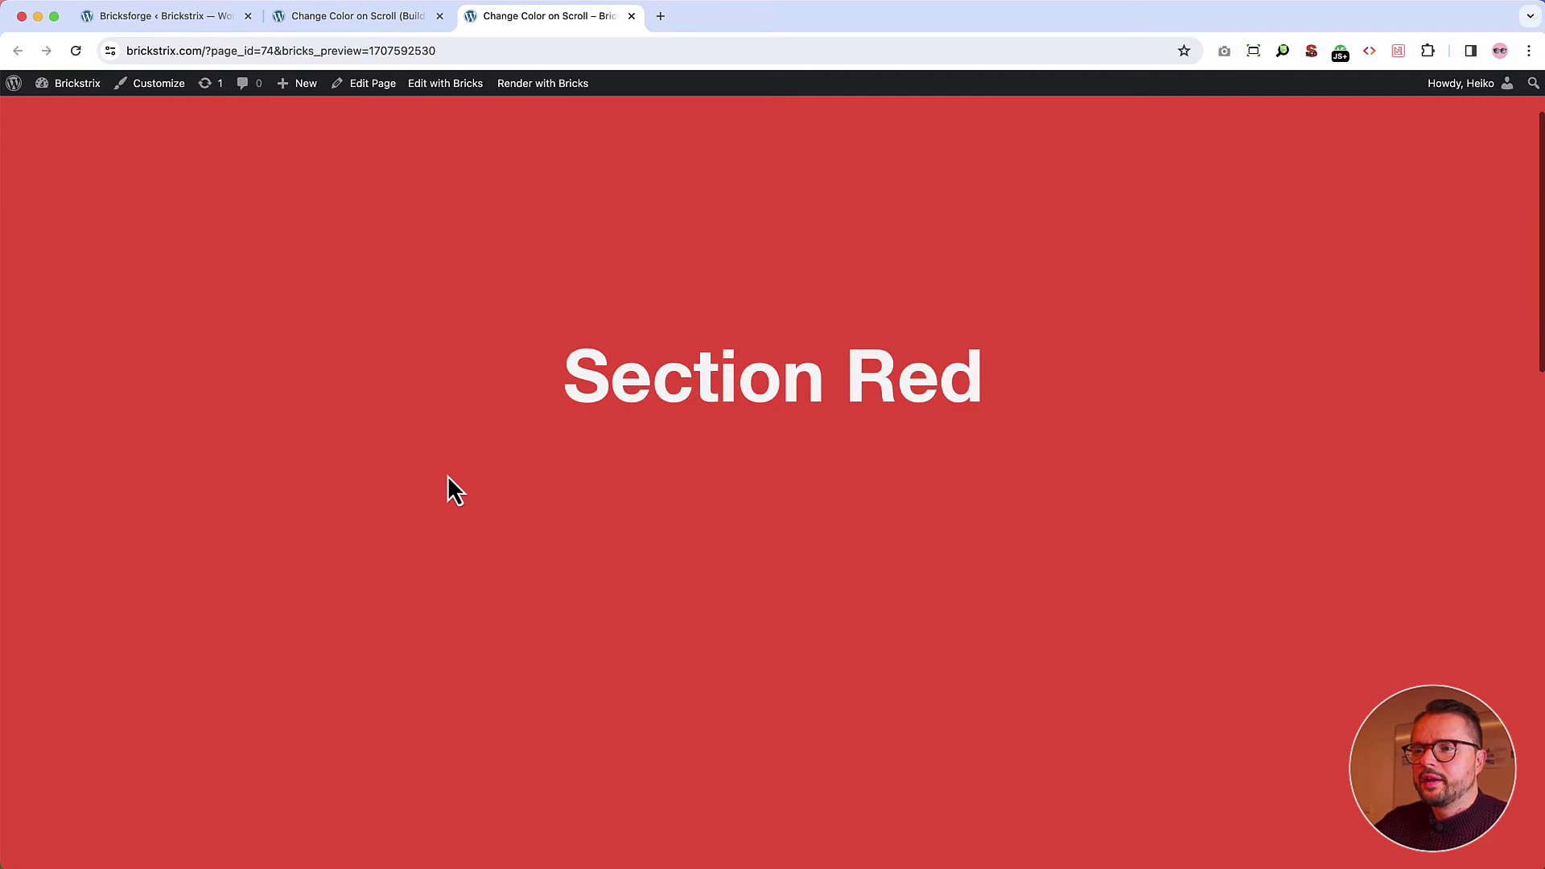
{"action": "scroll", "coordinate": [433, 515], "scroll_direction": "down", "scroll_amount": 3}
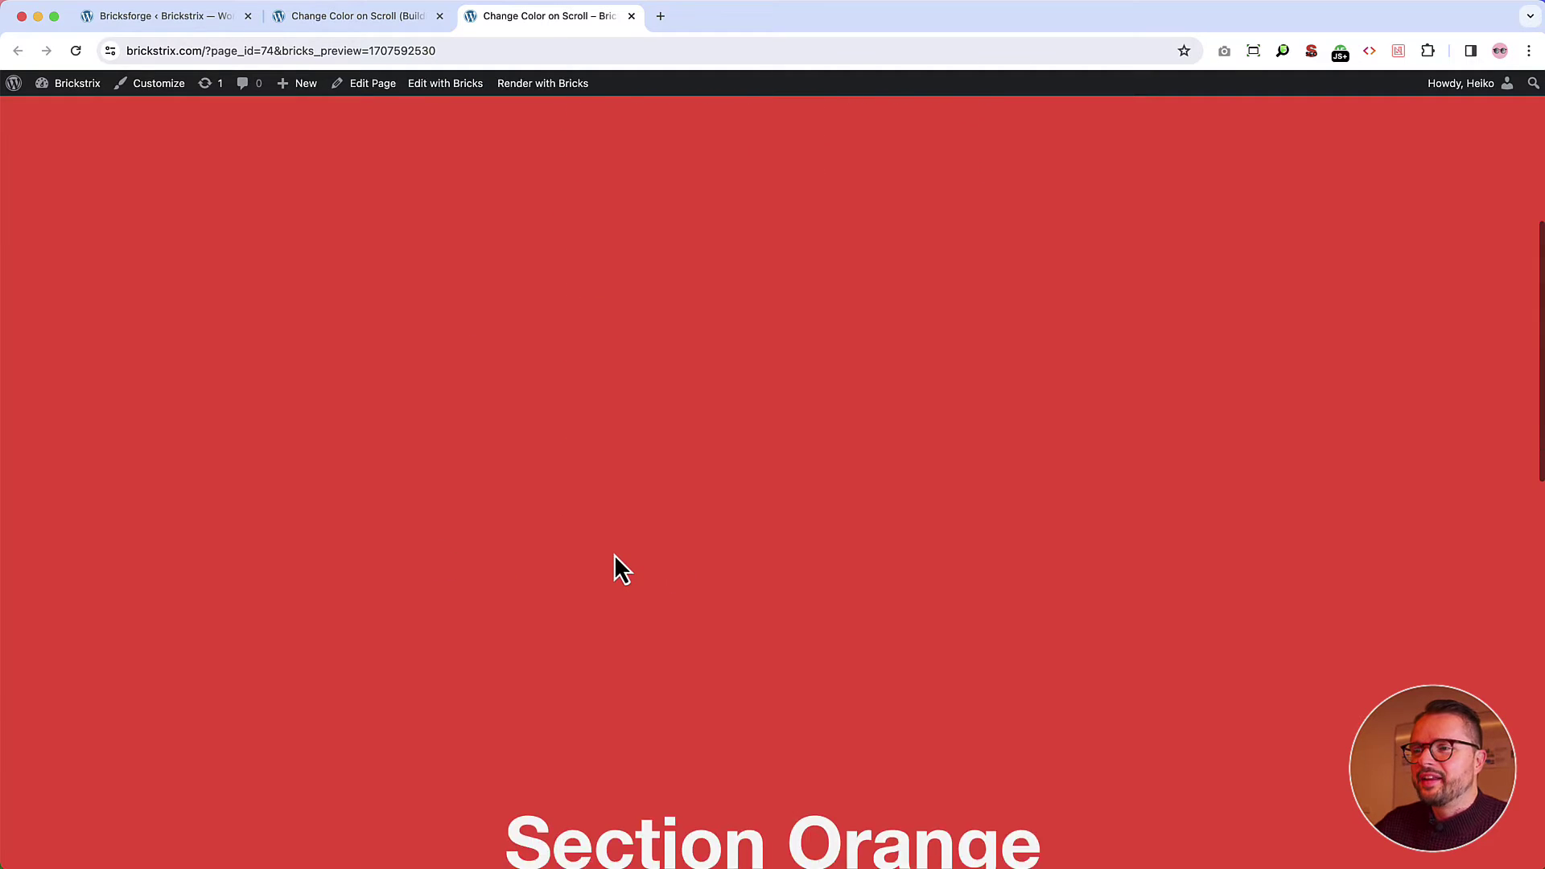
{"action": "scroll", "coordinate": [615, 555], "scroll_direction": "up", "scroll_amount": 1}
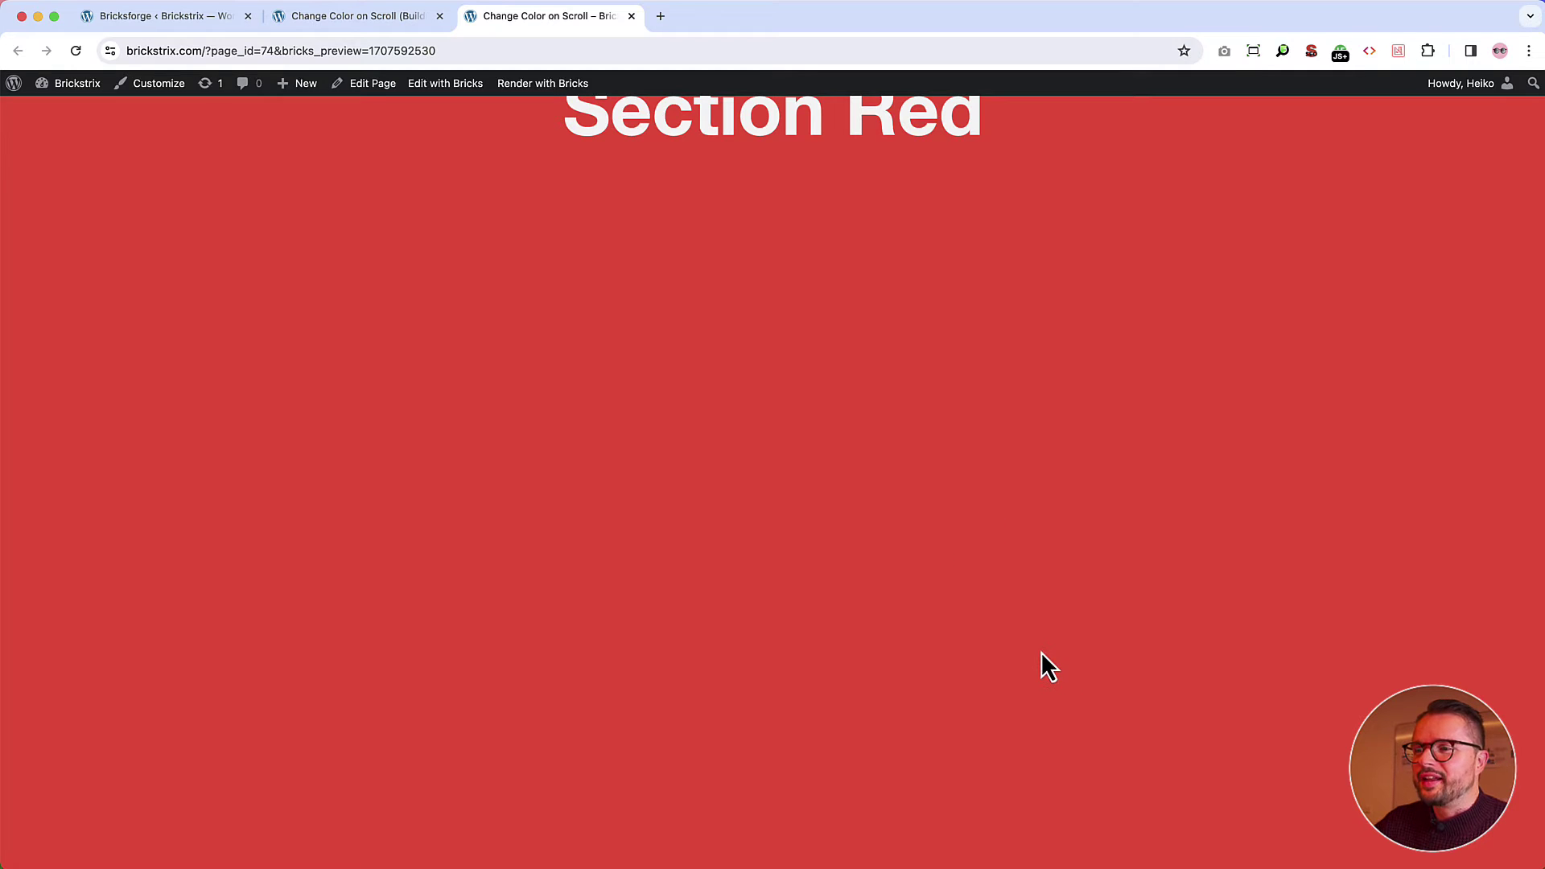
{"action": "scroll", "coordinate": [1041, 652], "scroll_direction": "up", "scroll_amount": 1}
Return to the builder and scroll the canvas to check the timeline's scroll markers
{"action": "left_click", "coordinate": [419, 16]}
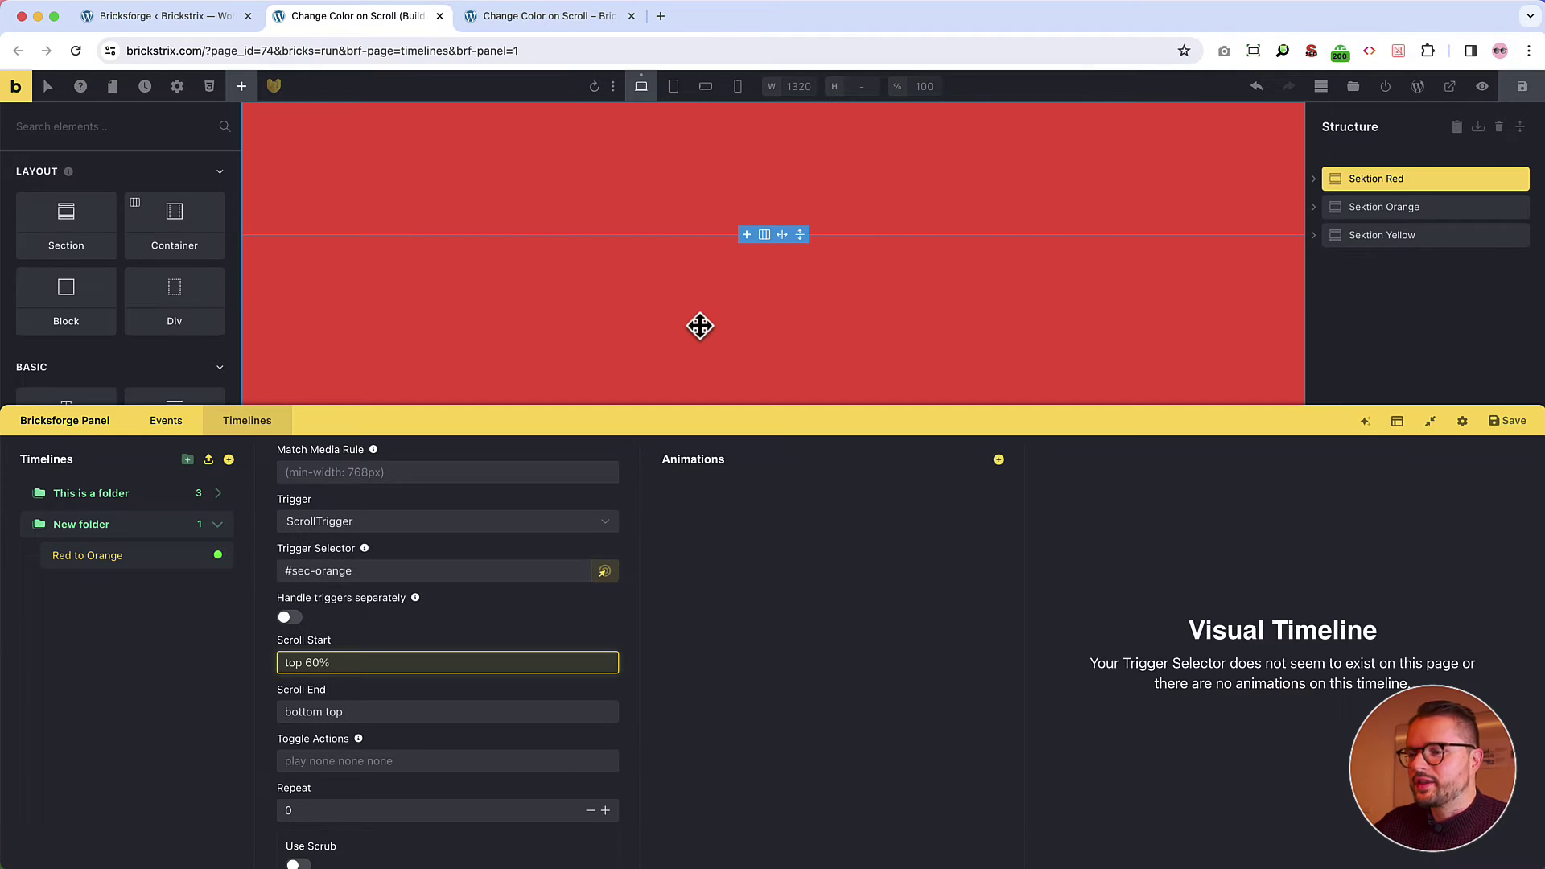
{"action": "key", "text": "Escape"}
{"action": "scroll", "coordinate": [732, 418], "scroll_direction": "down", "scroll_amount": 1}
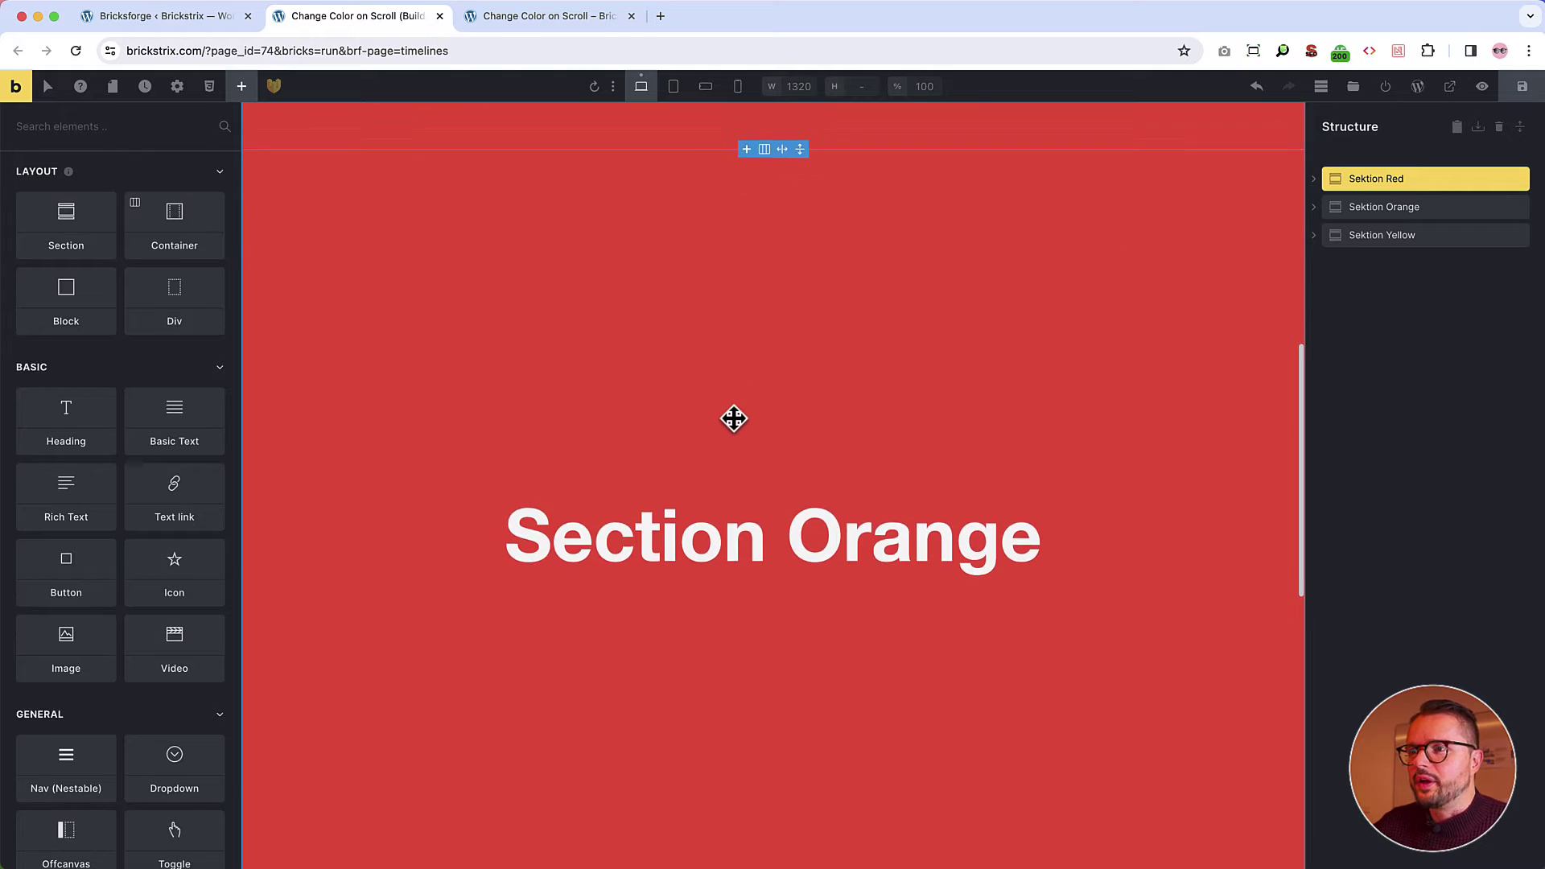
{"action": "scroll", "coordinate": [732, 418], "scroll_direction": "up", "scroll_amount": 8}
{"action": "scroll", "coordinate": [733, 418], "scroll_direction": "down", "scroll_amount": 3}
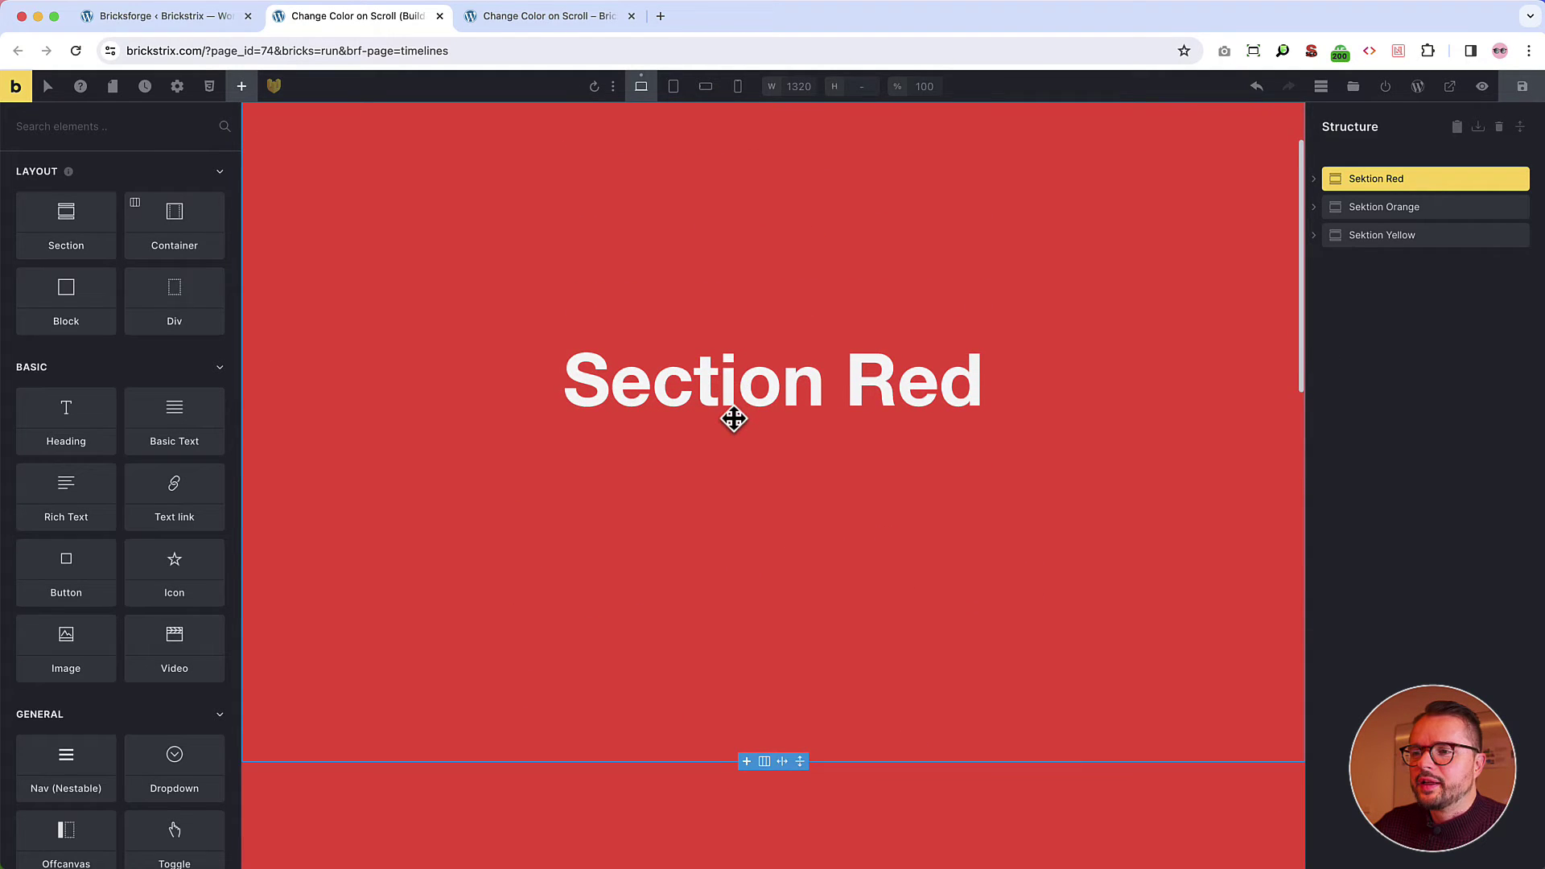
{"action": "scroll", "coordinate": [733, 417], "scroll_direction": "down", "scroll_amount": 2}
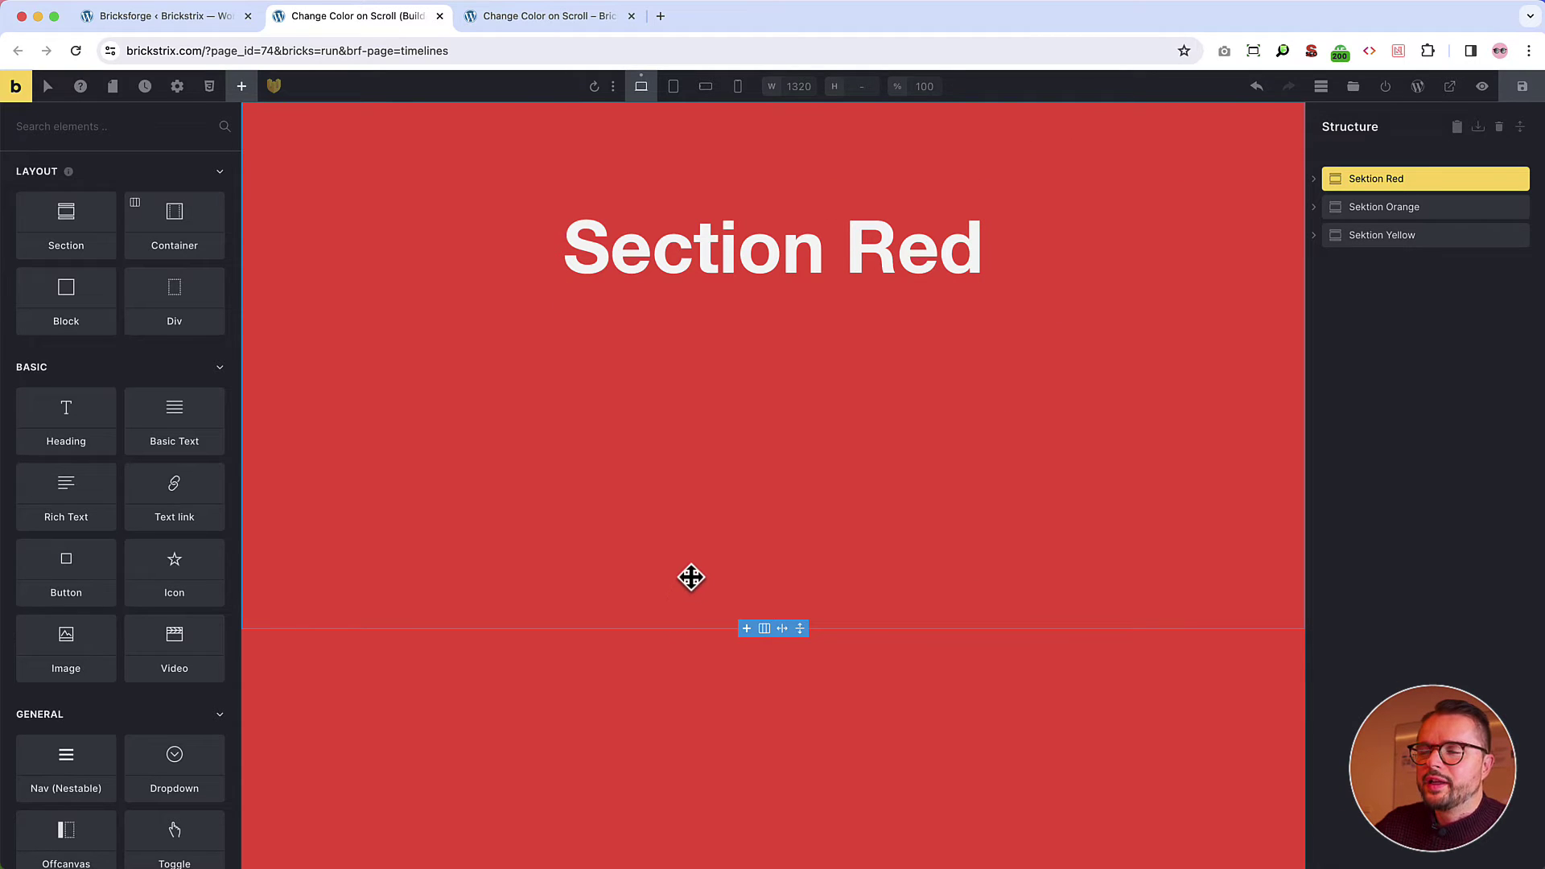
{"action": "scroll", "coordinate": [691, 577], "scroll_direction": "down", "scroll_amount": 3}
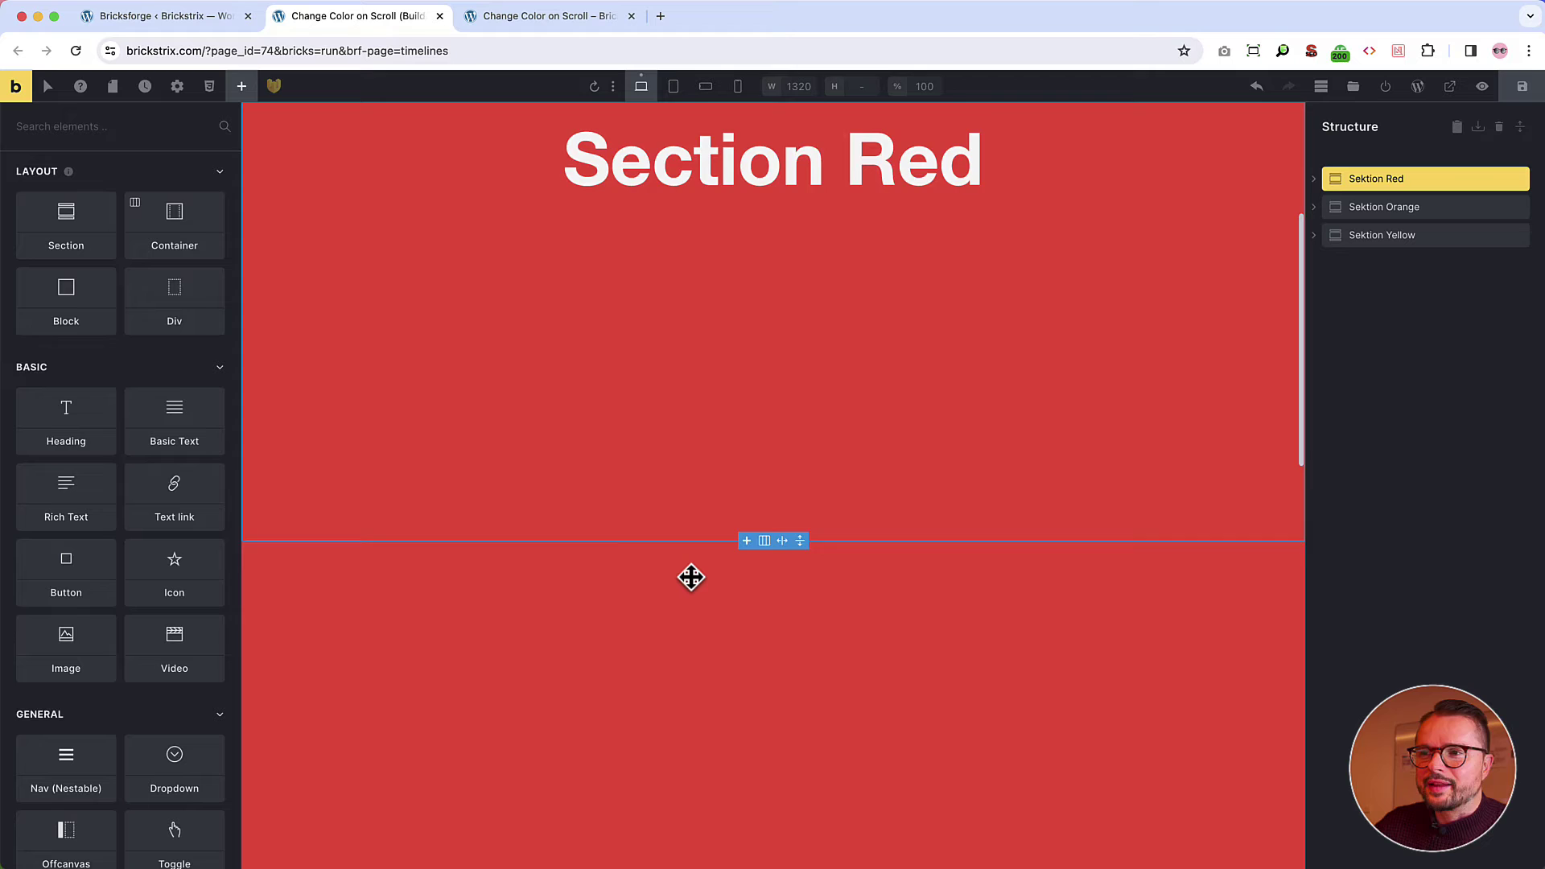
{"action": "scroll", "coordinate": [692, 577], "scroll_direction": "down", "scroll_amount": 2}
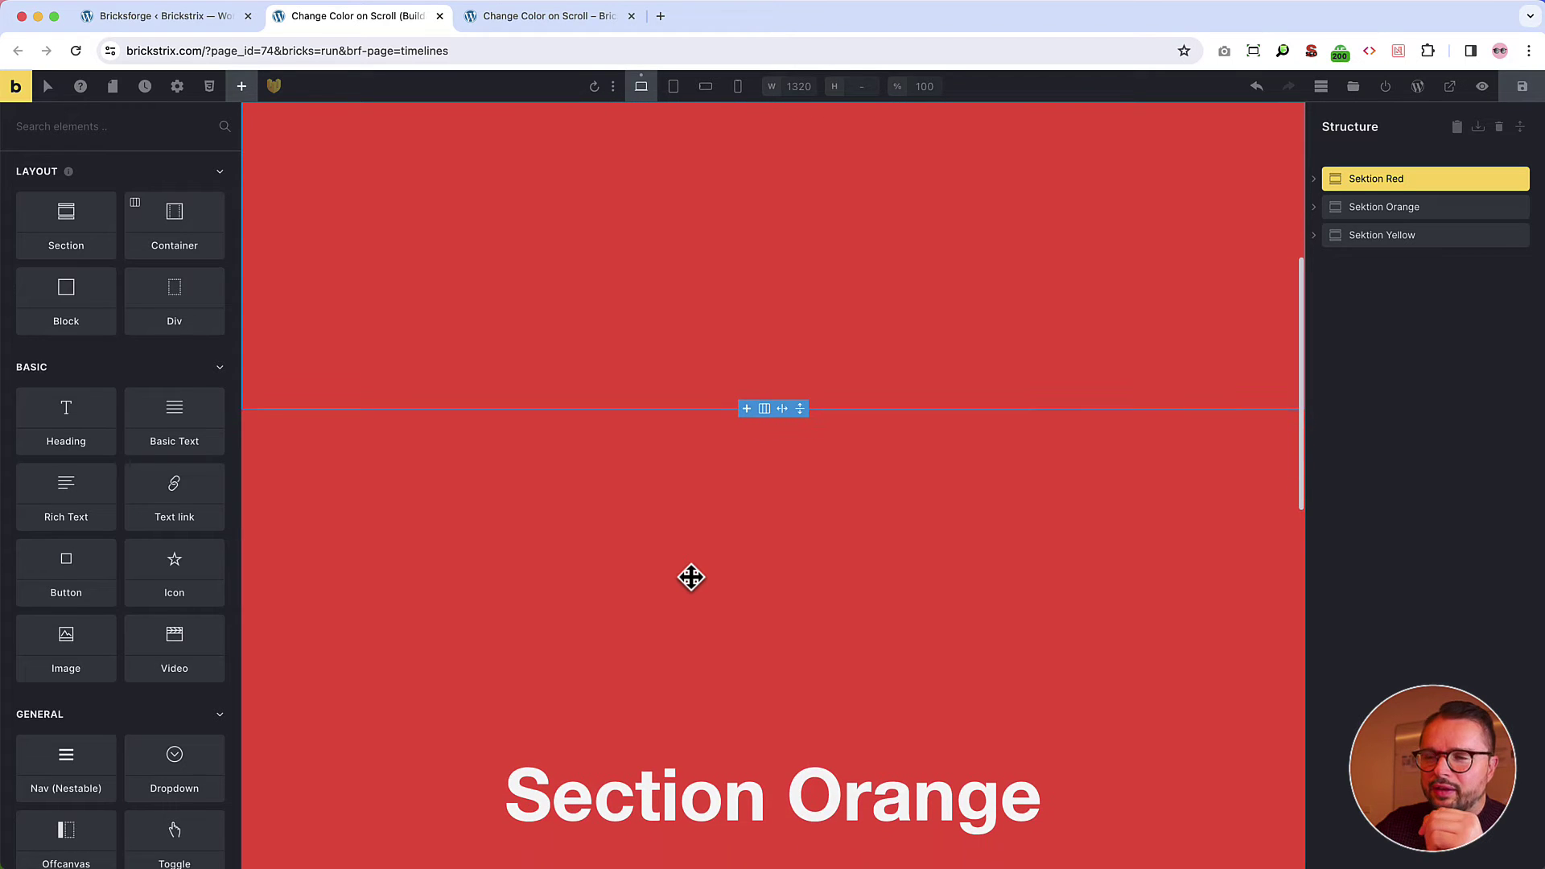
{"action": "scroll", "coordinate": [691, 577], "scroll_direction": "down", "scroll_amount": 1}
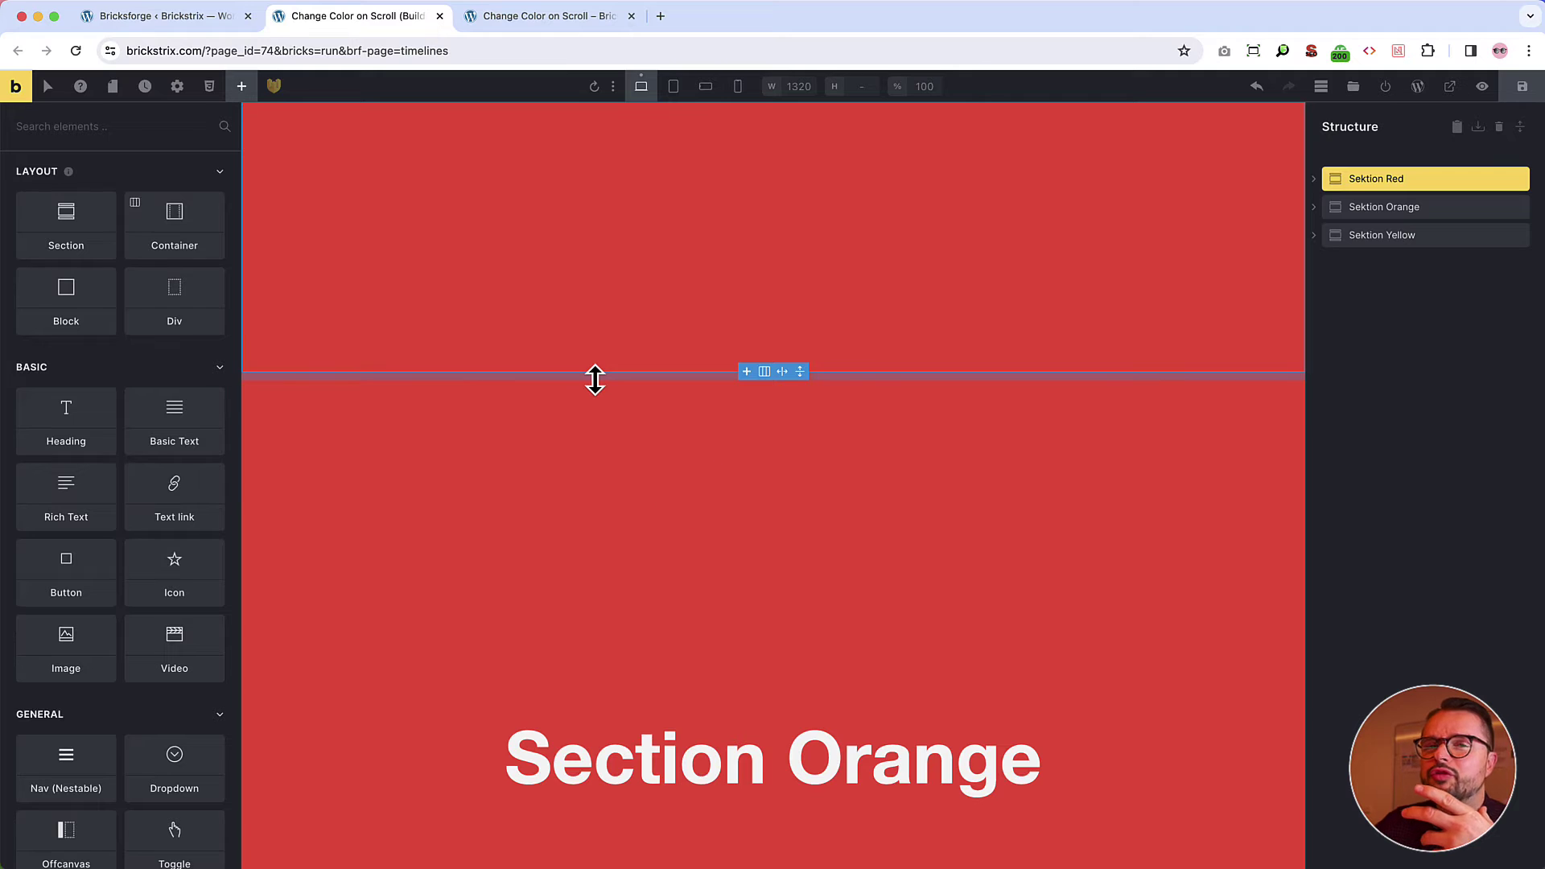
Wrap the Scroll Start value in quotation marks in the timeline settings
{"action": "key", "text": "super+shift+b"}
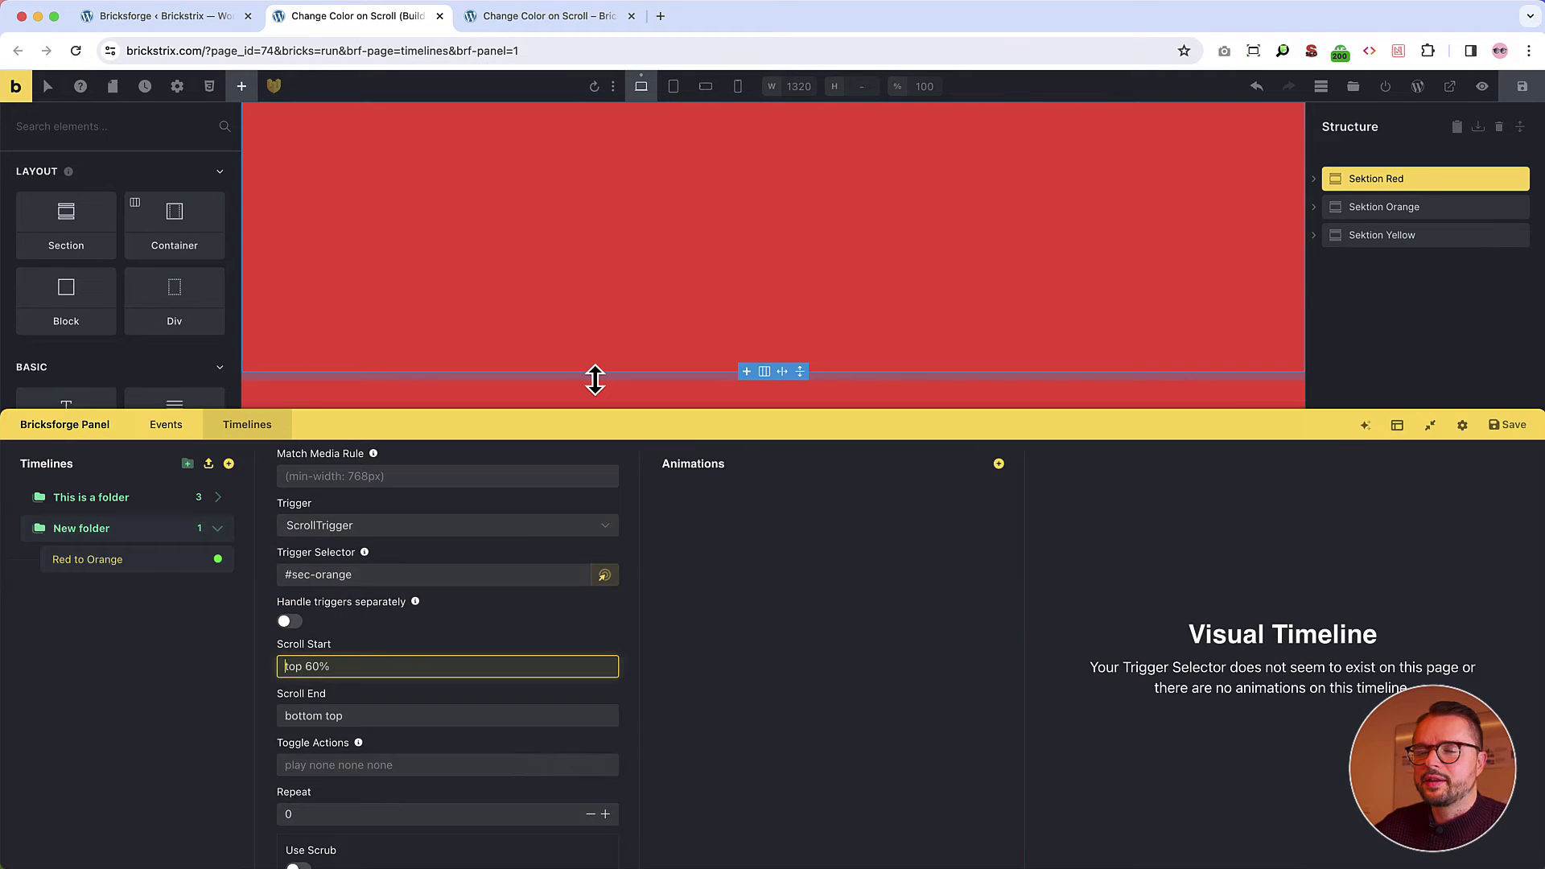
{"action": "scroll", "coordinate": [388, 646], "scroll_direction": "down", "scroll_amount": 1}
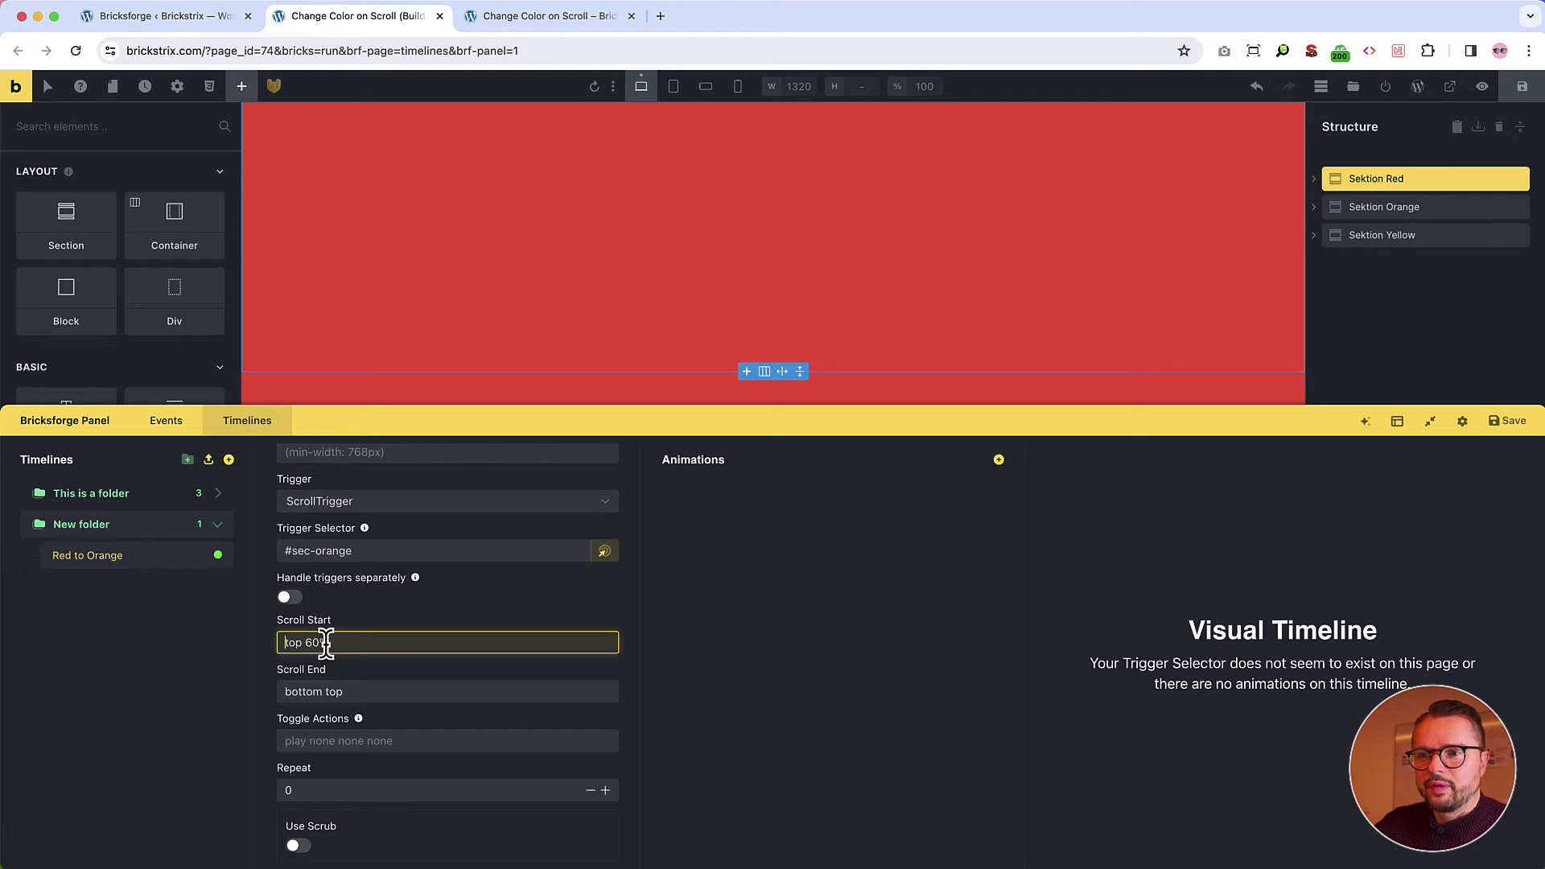
{"action": "left_click", "coordinate": [284, 642]}
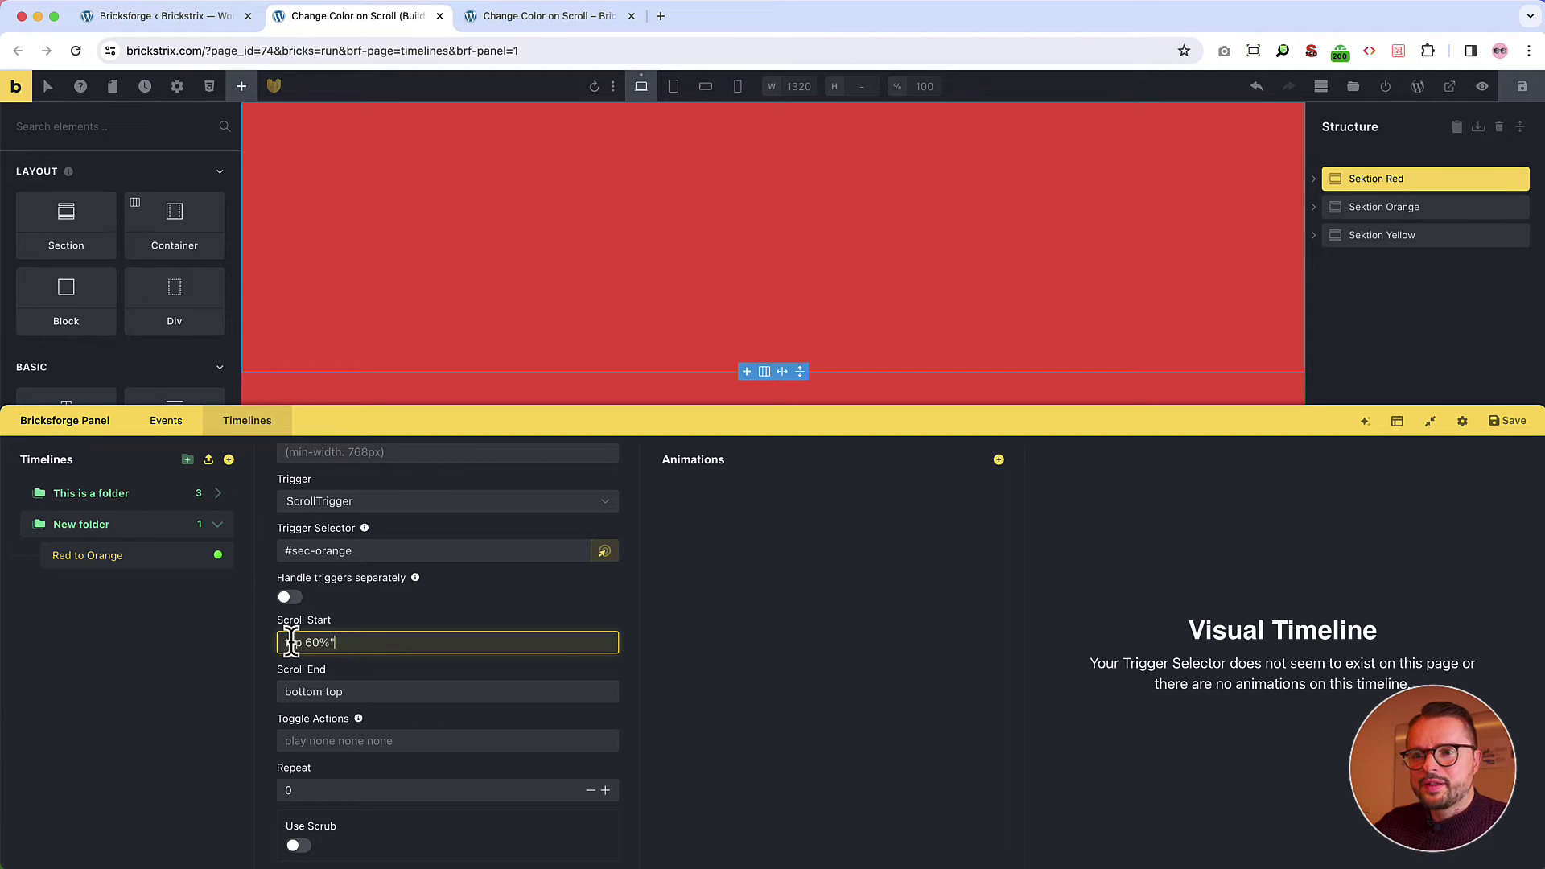
{"action": "type", "text": "\""}
{"action": "key", "text": "End"}
{"action": "type", "text": "\""}
Change Scroll End to "top 40%"
{"action": "left_click", "coordinate": [318, 691]}
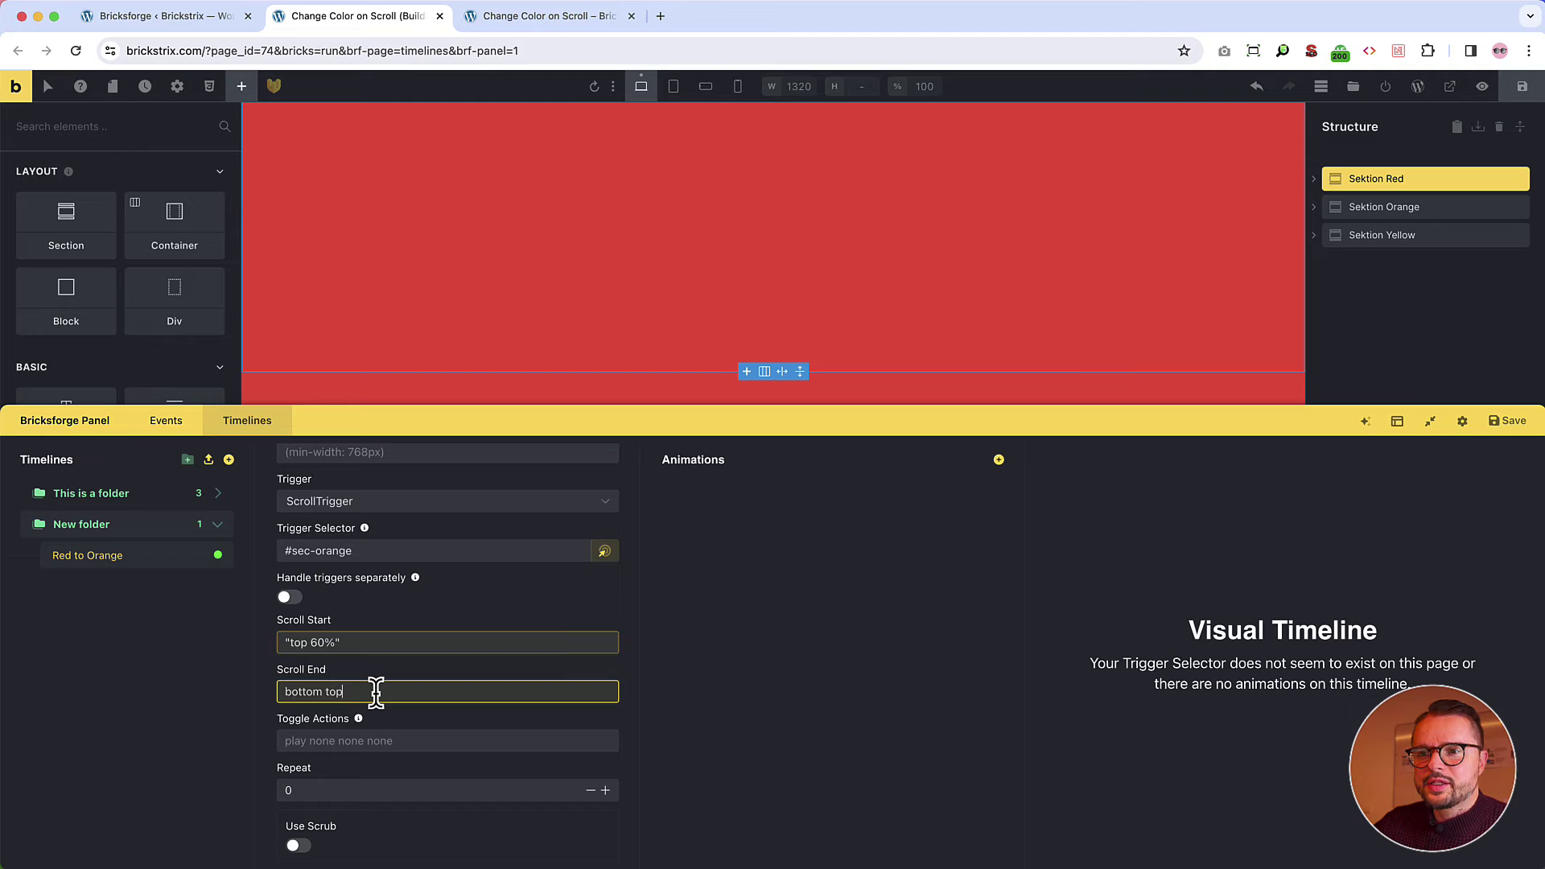
{"action": "key", "text": "Home"}
{"action": "type", "text": "\""}
{"action": "key", "text": "alt+shift+Left"}
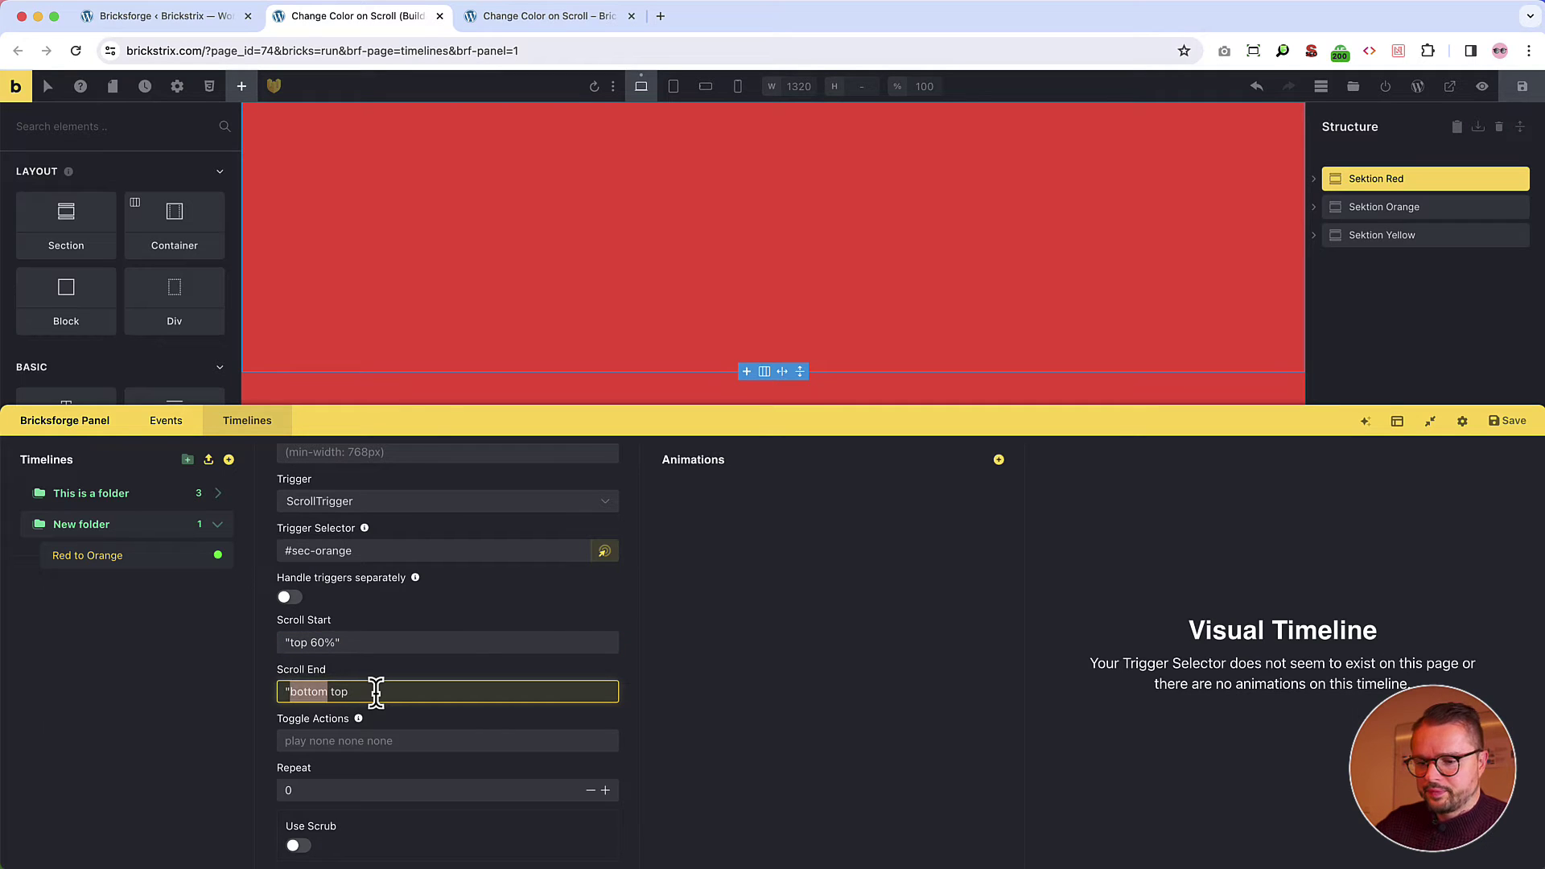
{"action": "type", "text": "top"}
{"action": "key", "text": "alt+shift+Right"}
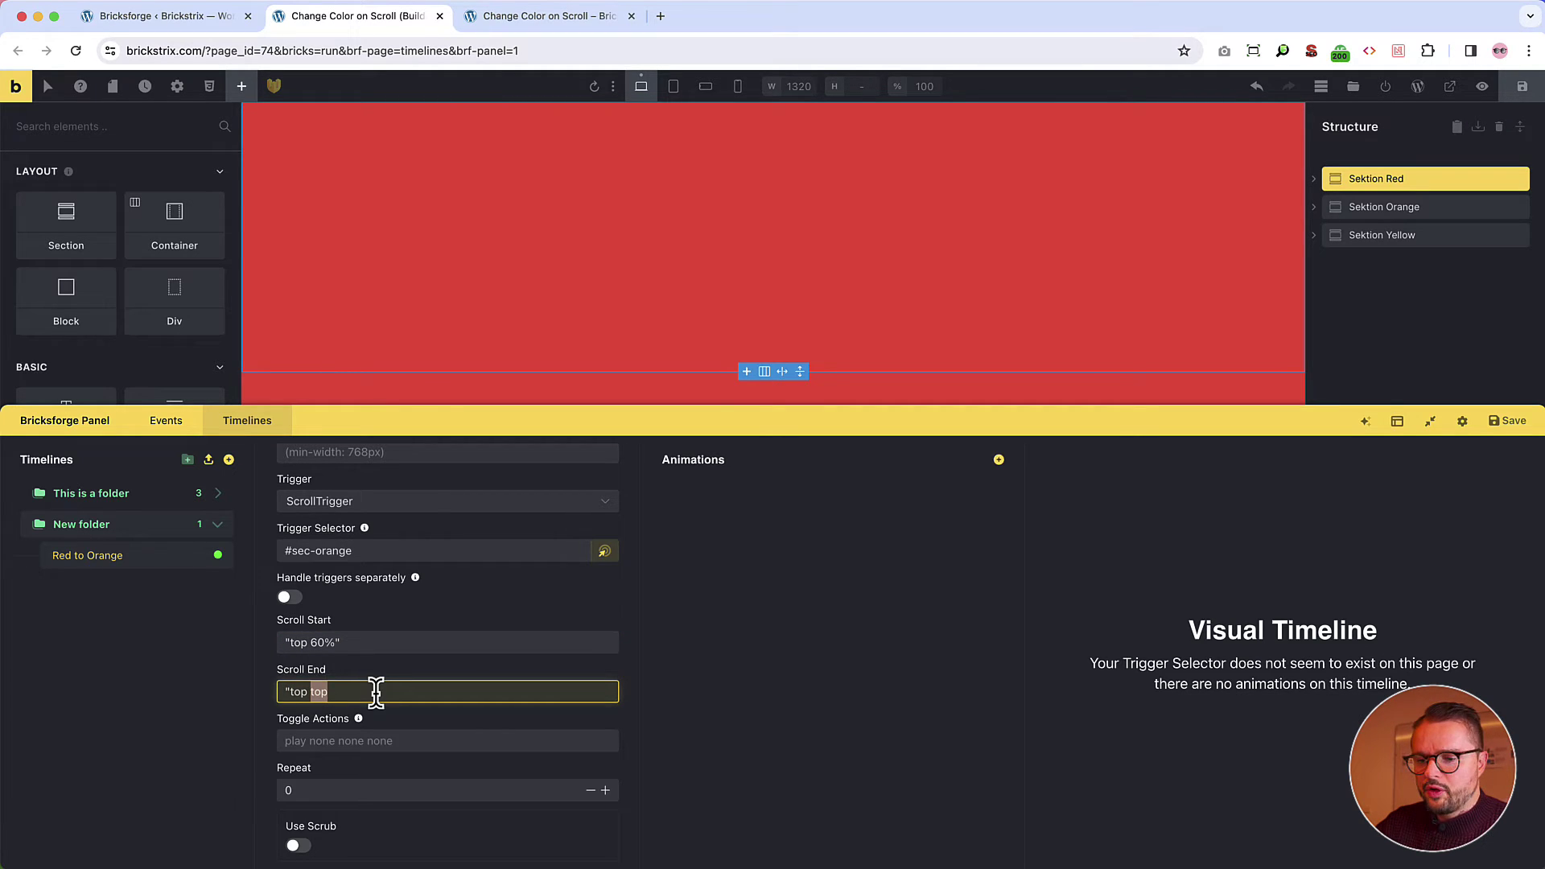
{"action": "type", "text": "40%\""}
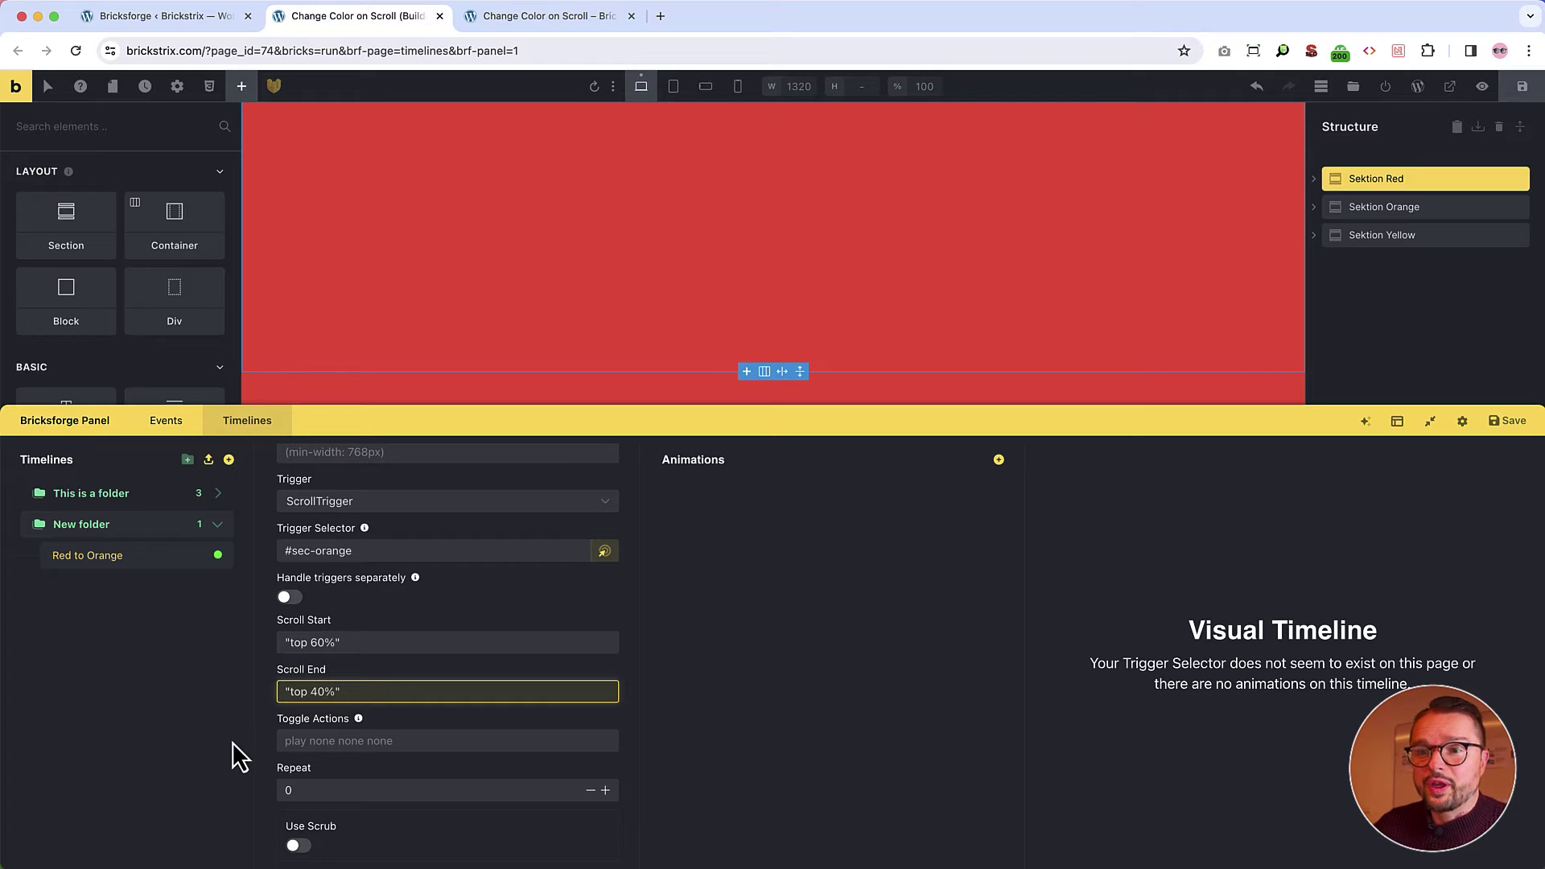
Preview the updated markers on the canvas, then review the Red to Orange scroll settings
{"action": "key", "text": "Escape"}
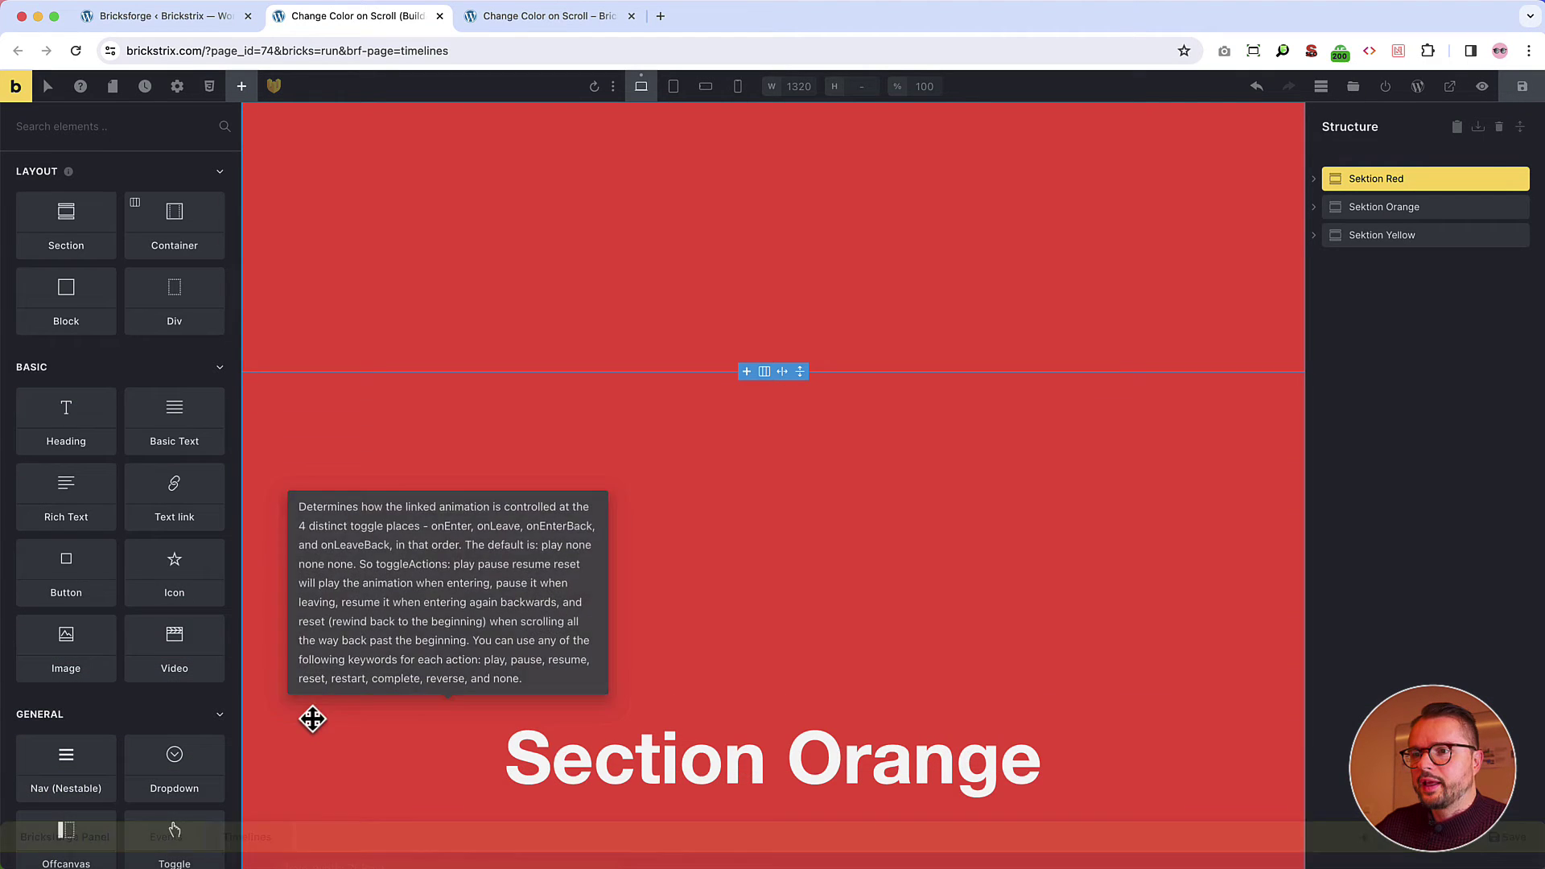
{"action": "scroll", "coordinate": [644, 711], "scroll_direction": "up", "scroll_amount": 3}
{"action": "scroll", "coordinate": [642, 713], "scroll_direction": "up", "scroll_amount": 3}
{"action": "scroll", "coordinate": [643, 712], "scroll_direction": "down", "scroll_amount": 4}
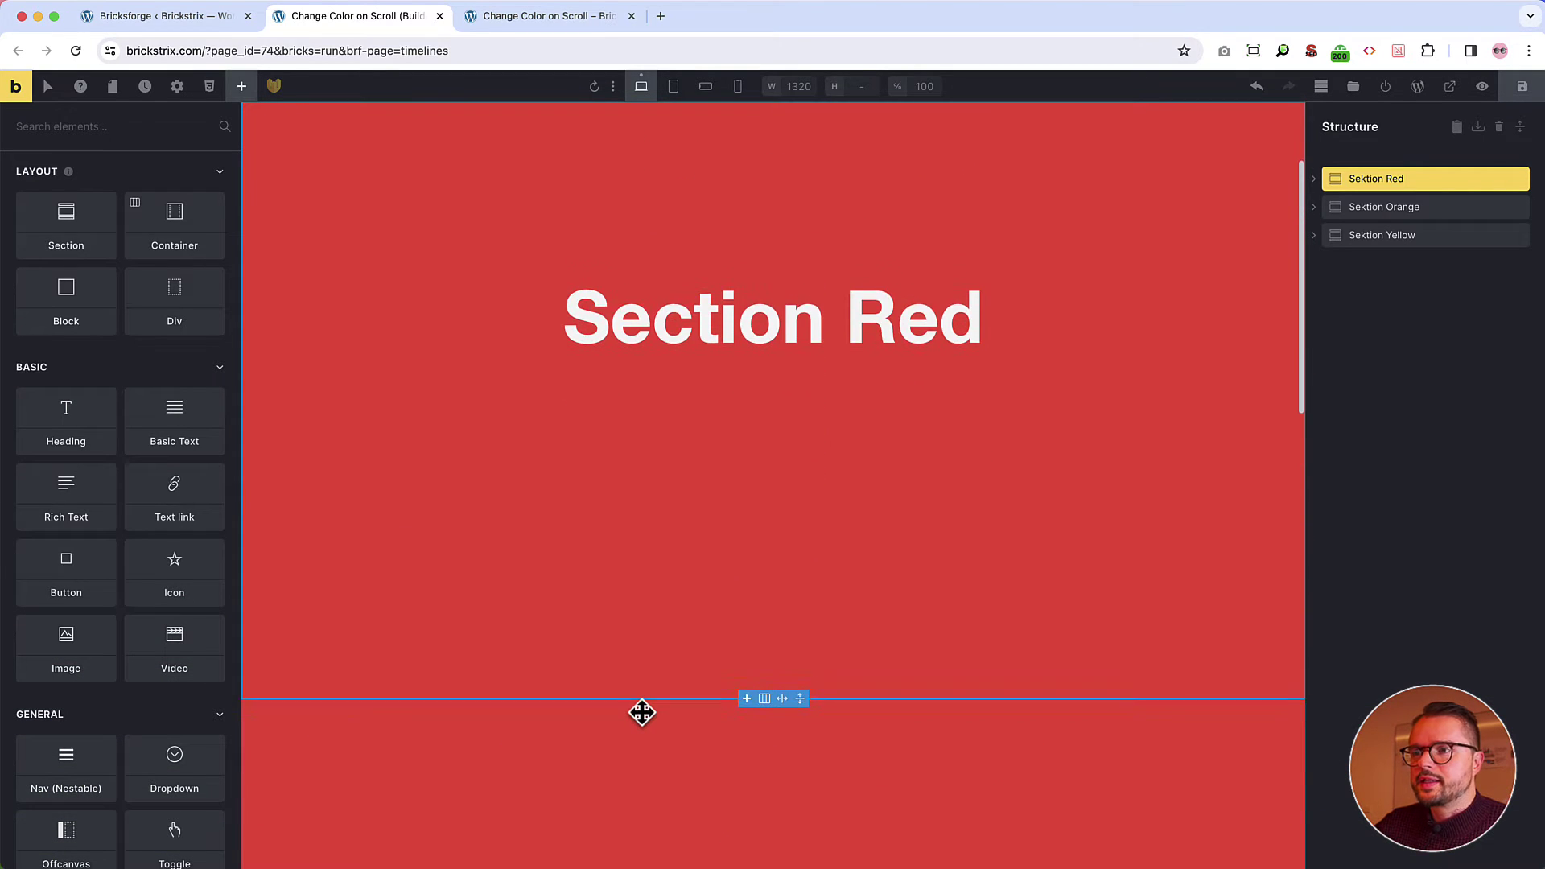
{"action": "scroll", "coordinate": [643, 713], "scroll_direction": "down", "scroll_amount": 1}
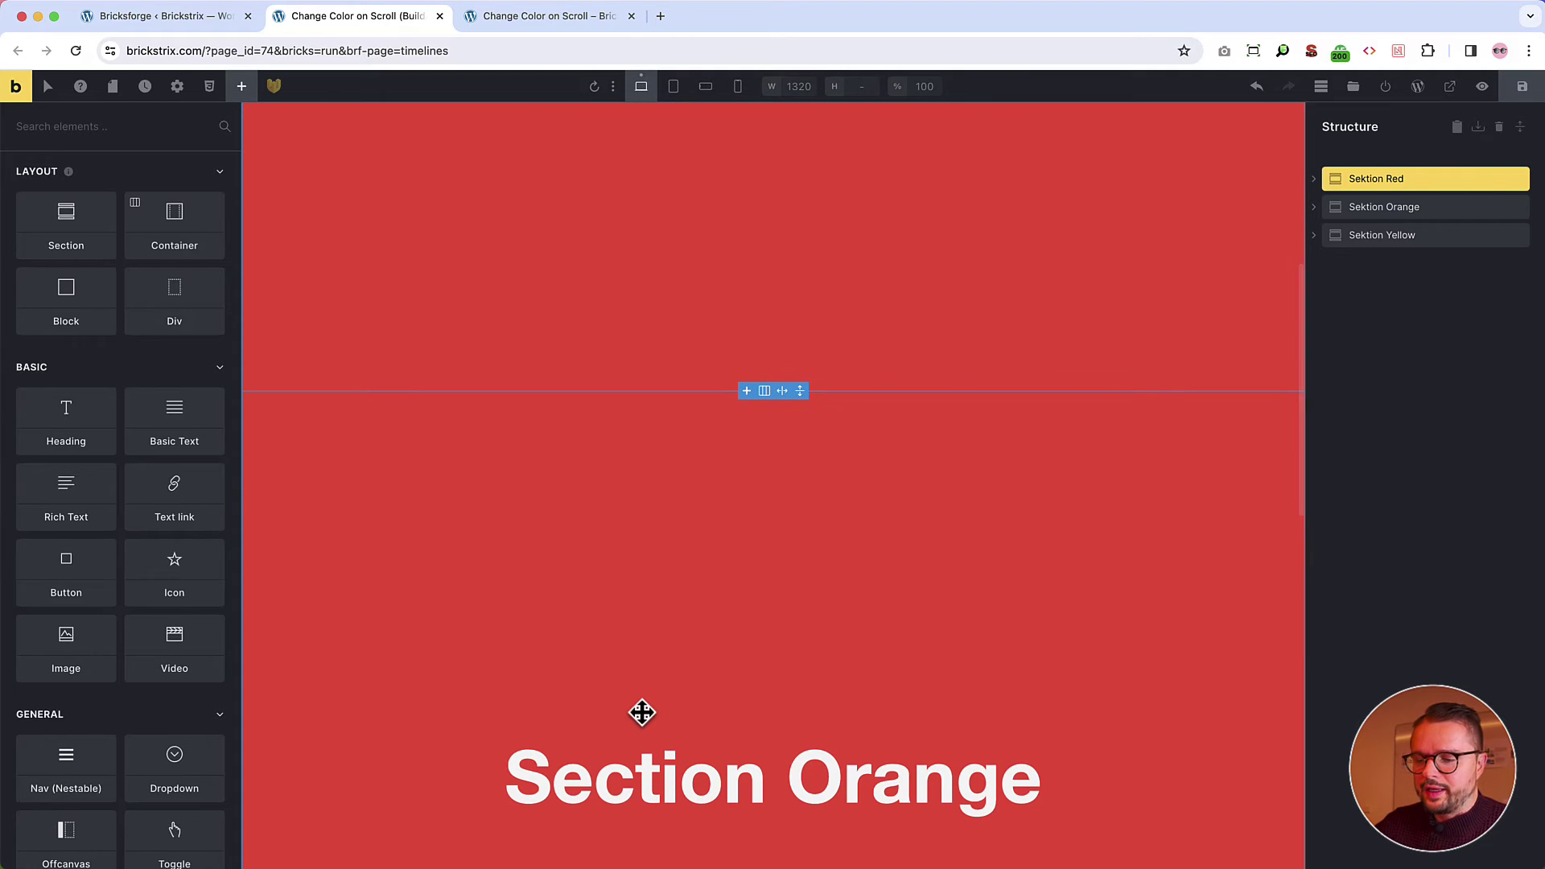
{"action": "key", "text": "ctrl+shift+b"}
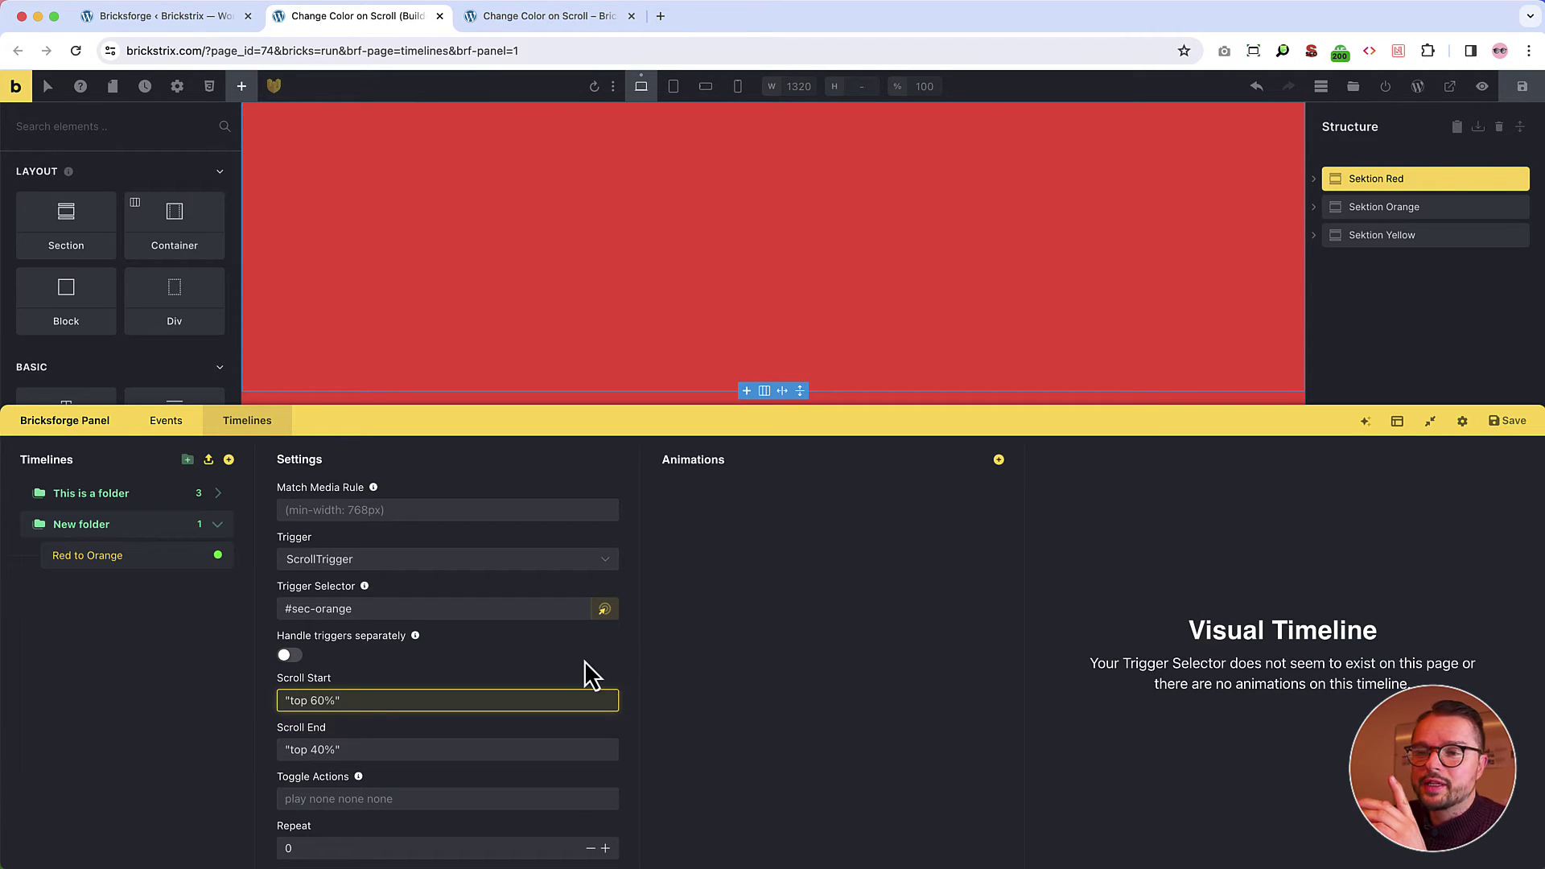
{"action": "left_click", "coordinate": [584, 660]}
{"action": "scroll", "coordinate": [583, 656], "scroll_direction": "down", "scroll_amount": 1}
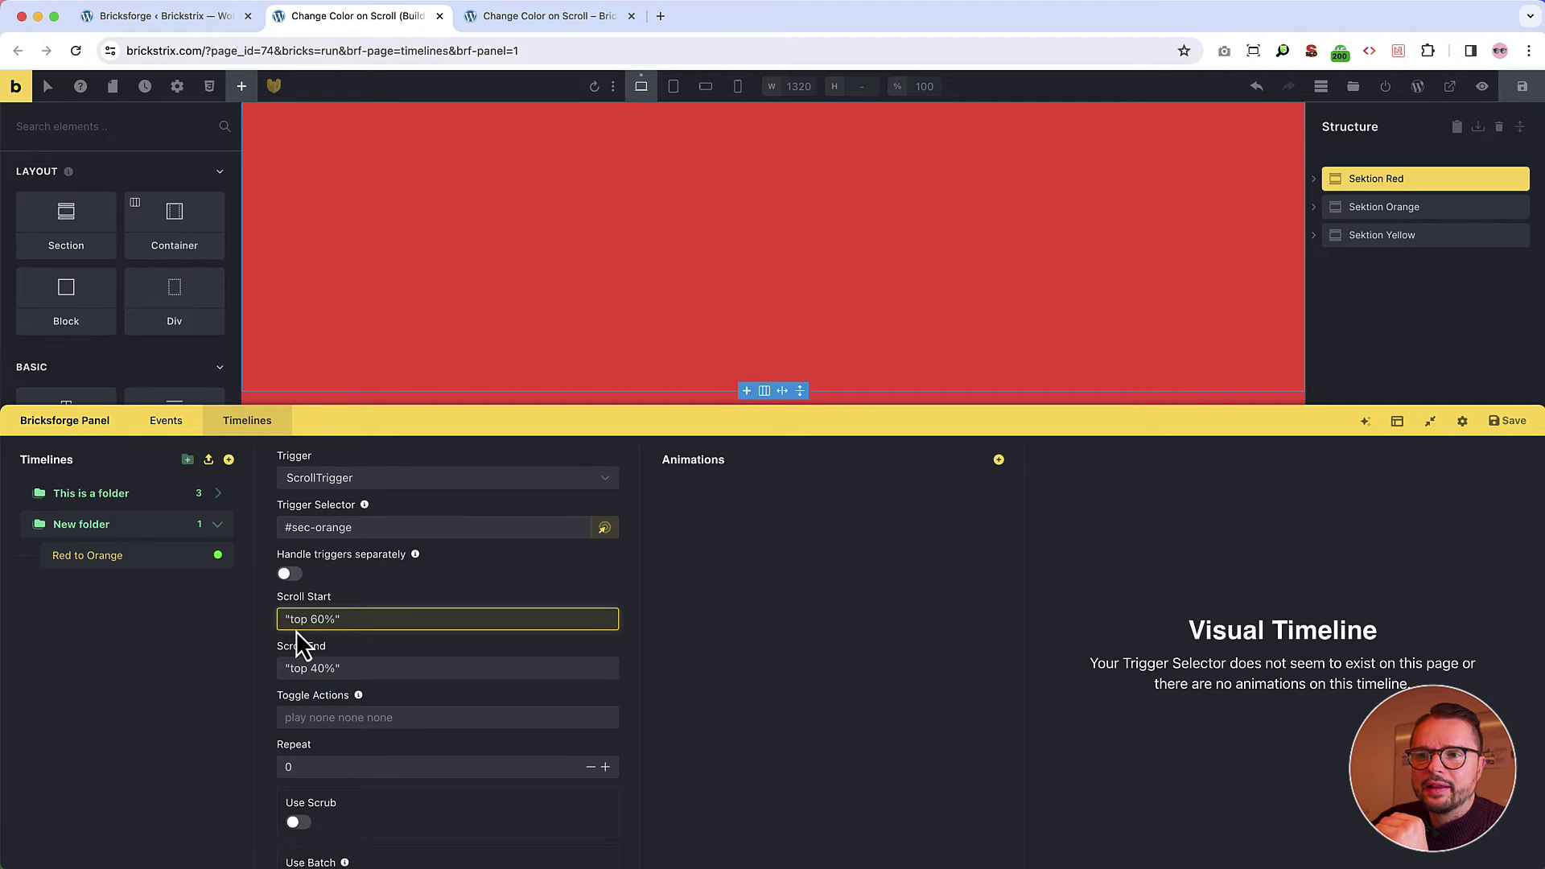
{"action": "scroll", "coordinate": [336, 620], "scroll_direction": "down", "scroll_amount": 10}
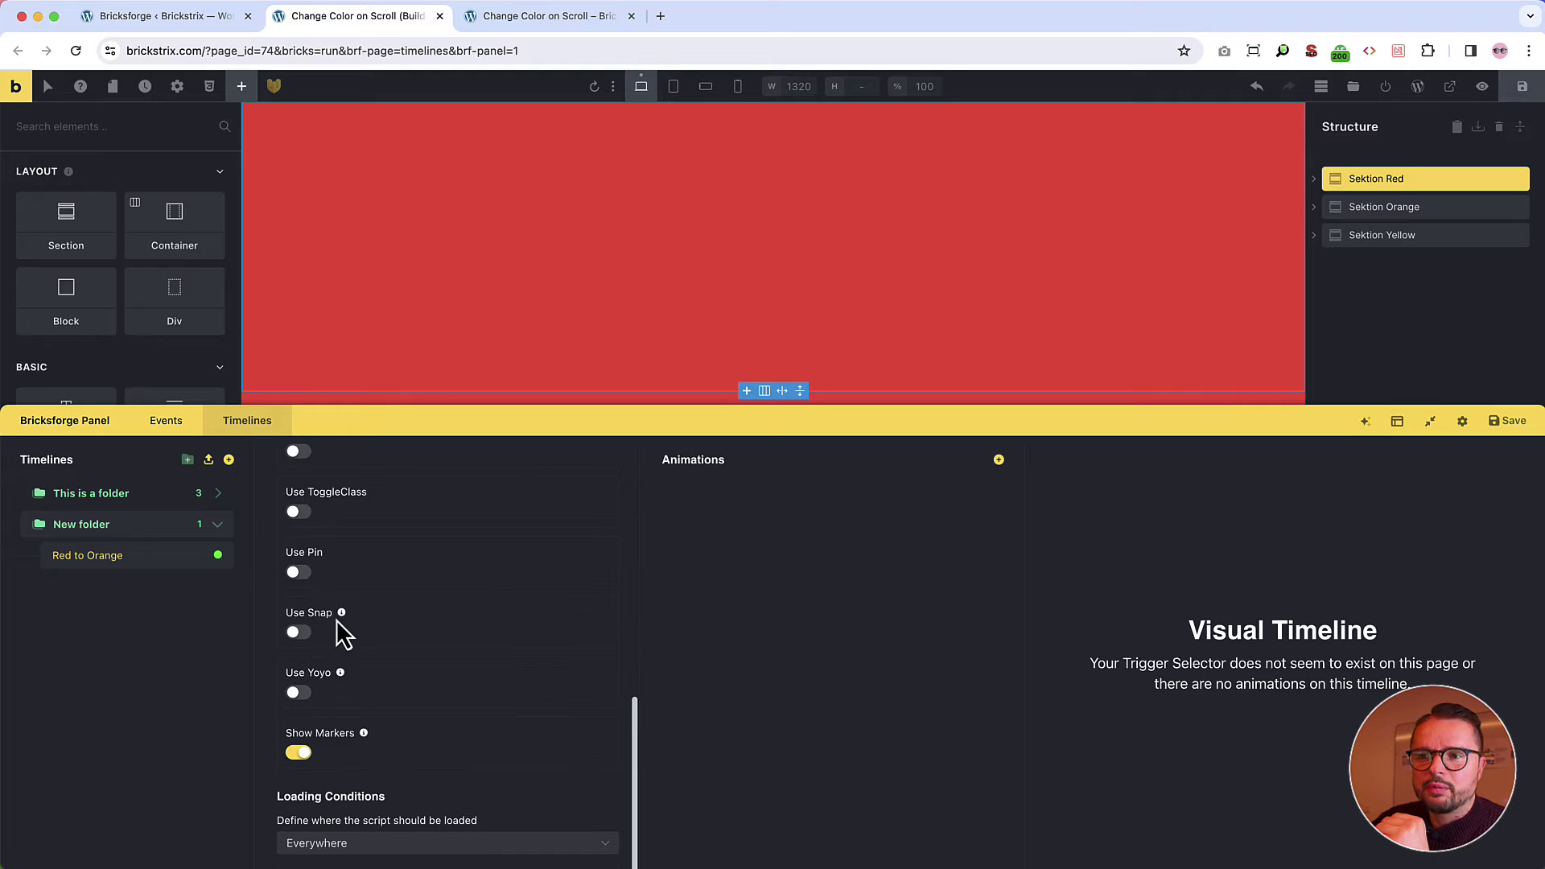
{"action": "scroll", "coordinate": [361, 650], "scroll_direction": "up", "scroll_amount": 10}
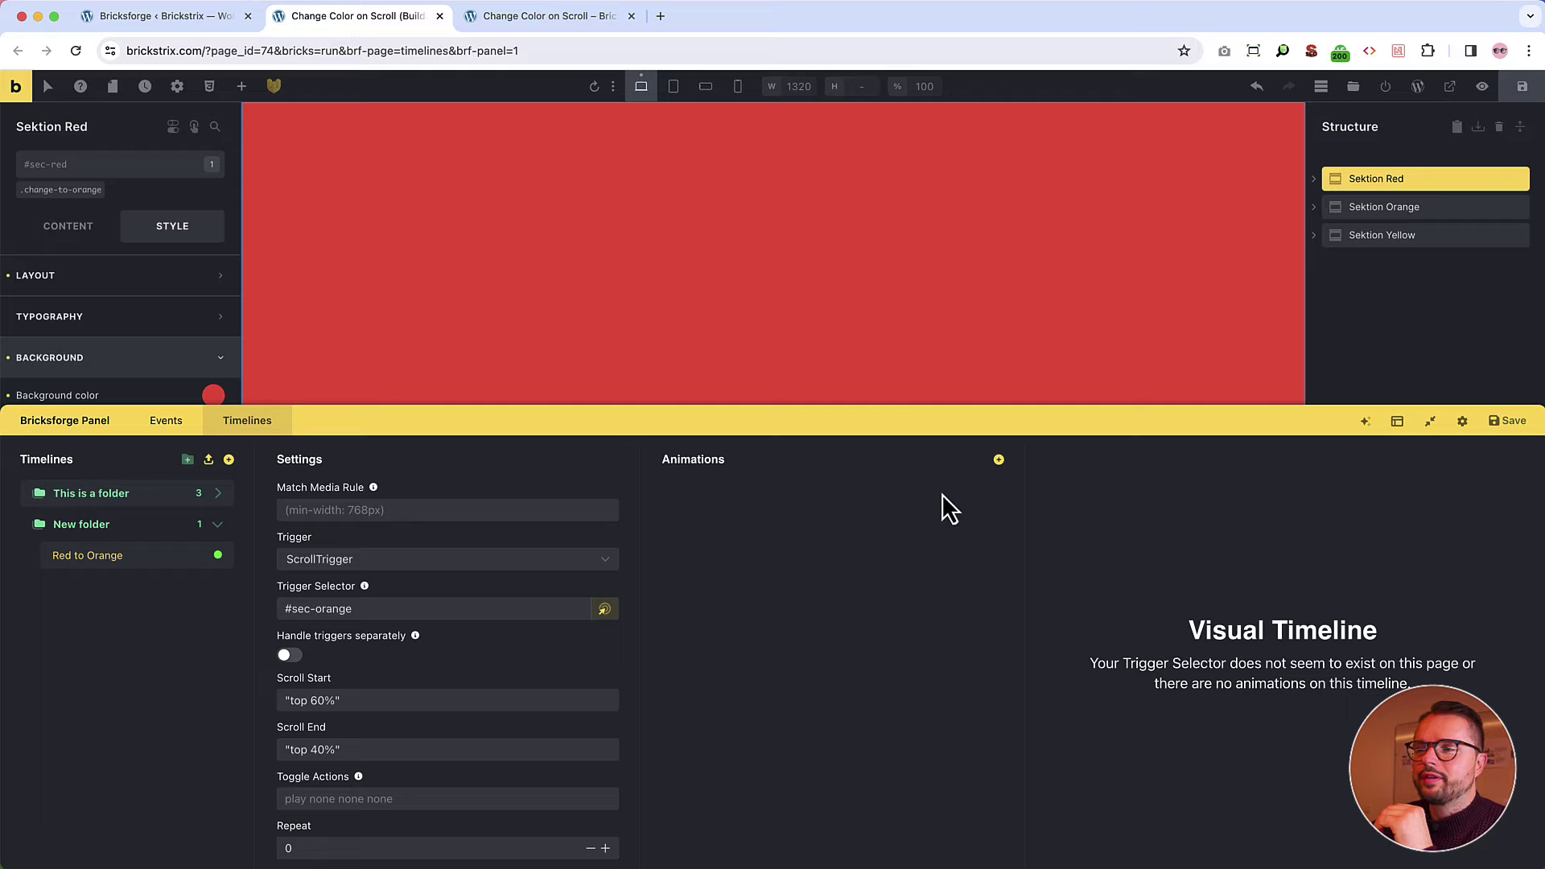
Add an animation to the timeline and delete the accidental duplicate
{"action": "left_click", "coordinate": [999, 460]}
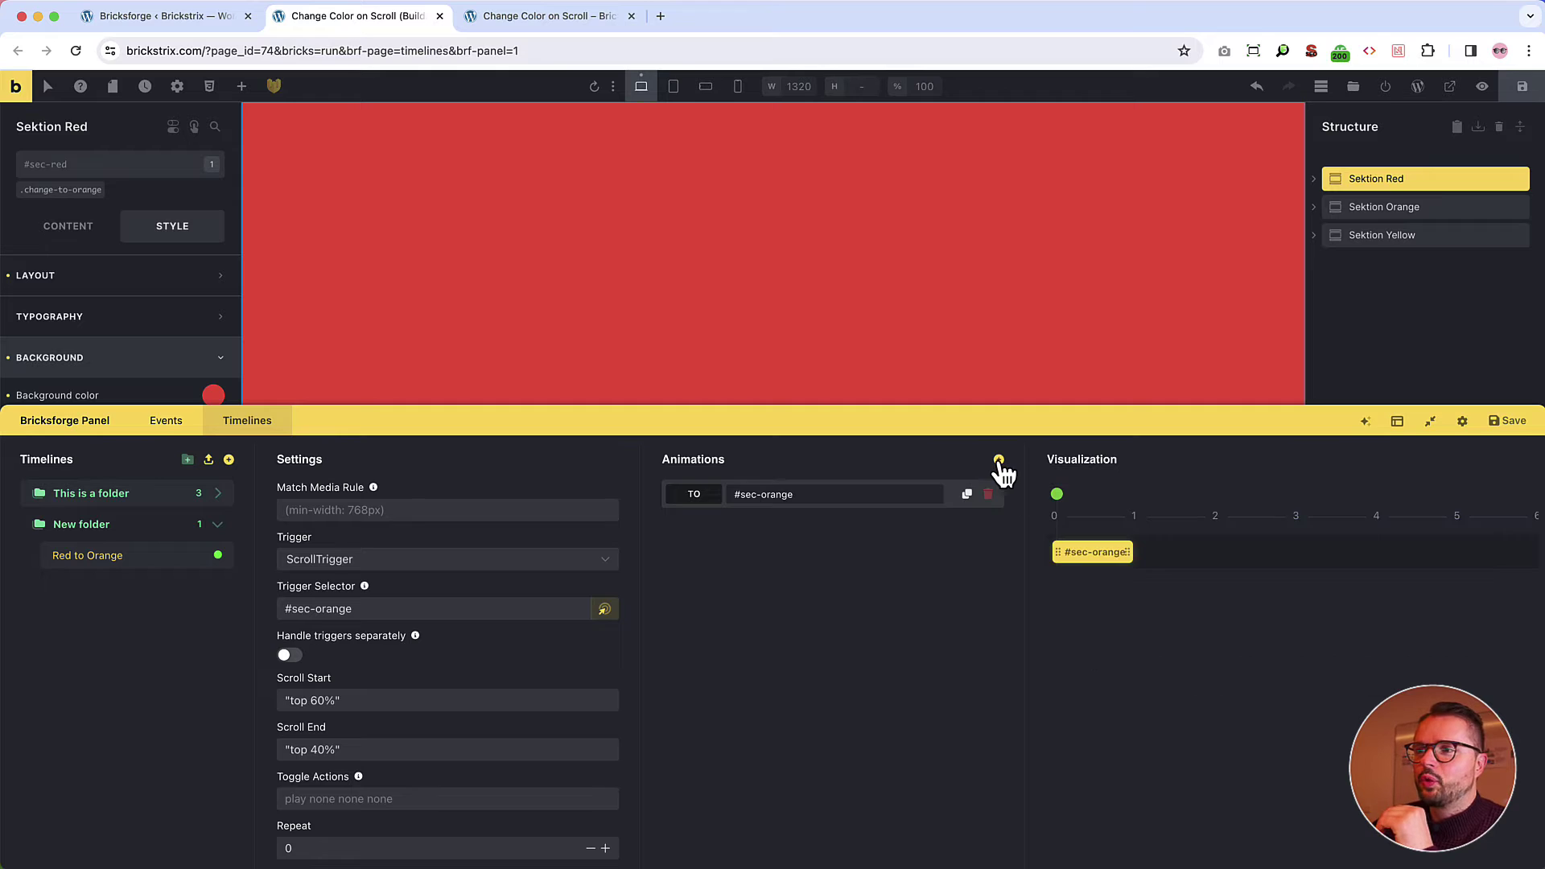
{"action": "left_click", "coordinate": [966, 494]}
{"action": "left_click", "coordinate": [989, 527]}
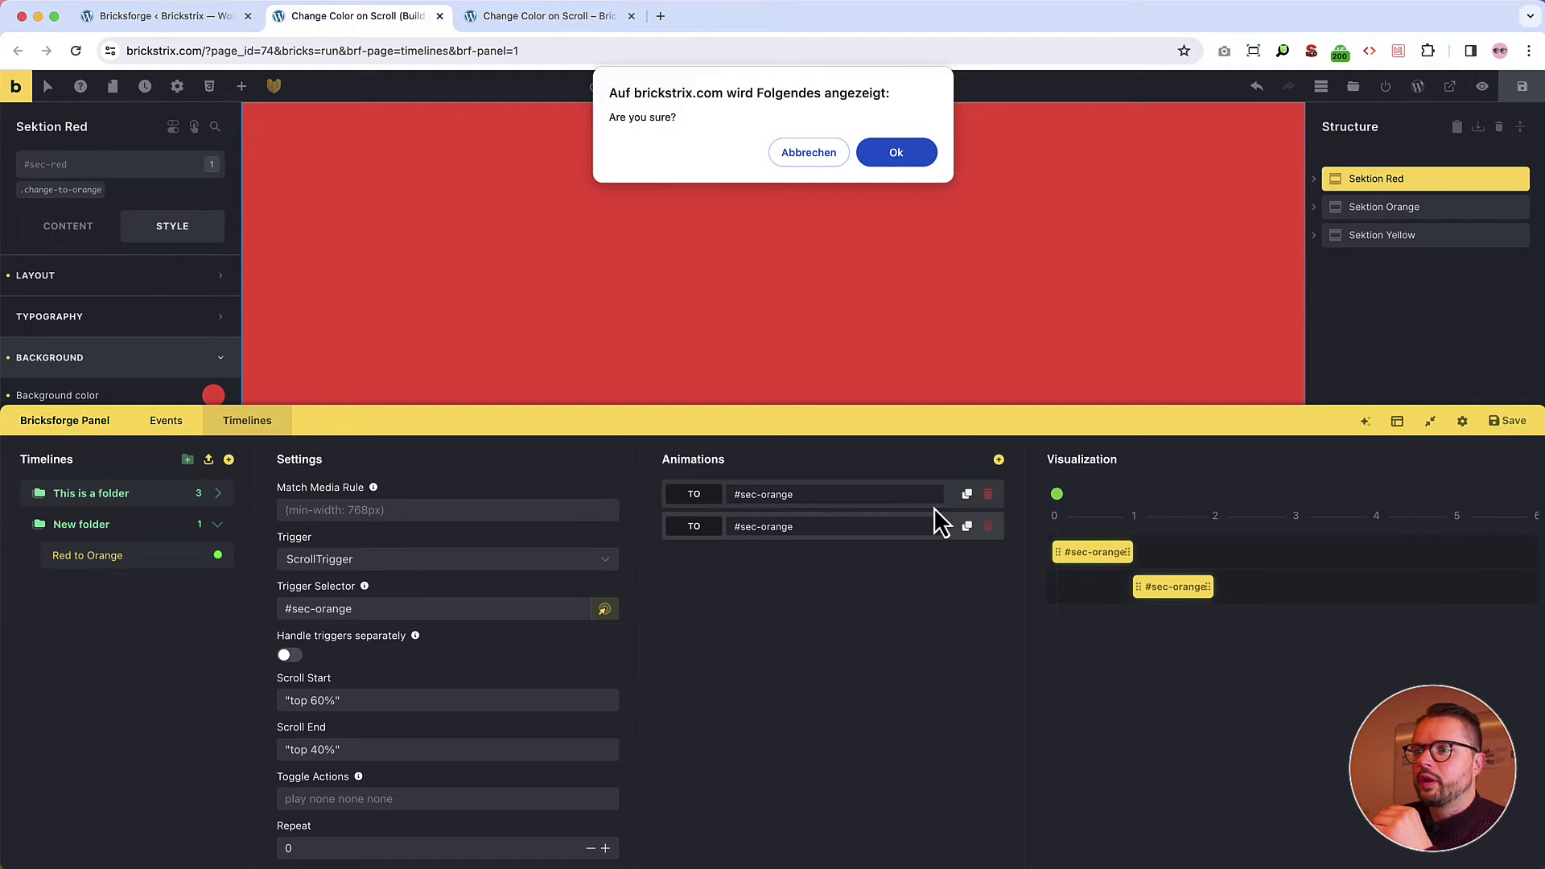
{"action": "left_click", "coordinate": [929, 153]}
Change the animation's Selector to animate from #sec-orange to .change-to-orange
{"action": "left_click", "coordinate": [885, 499]}
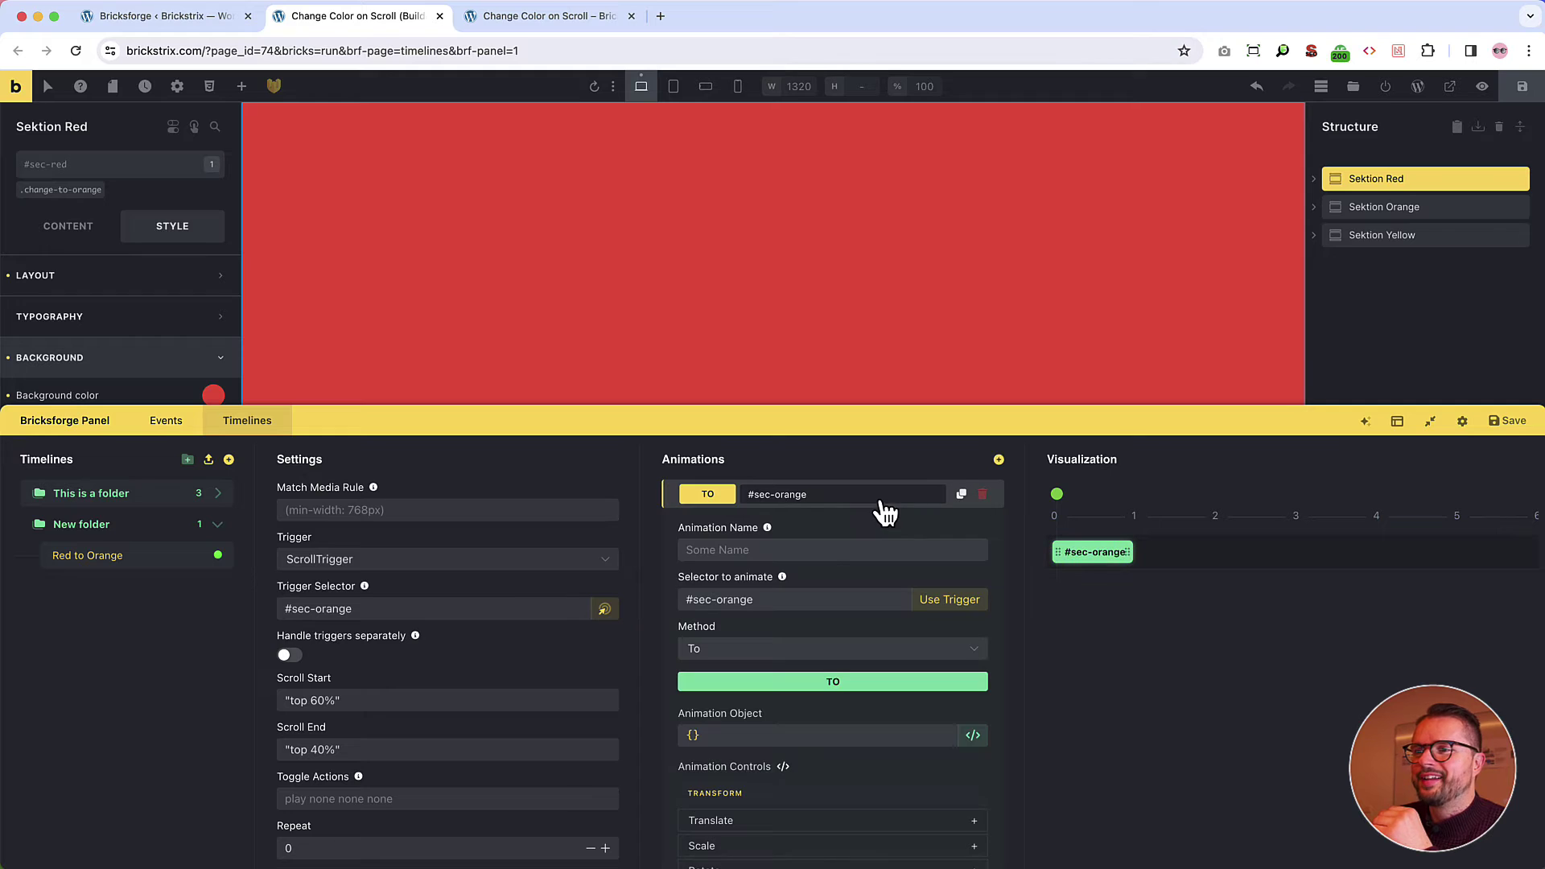
{"action": "left_click", "coordinate": [772, 550]}
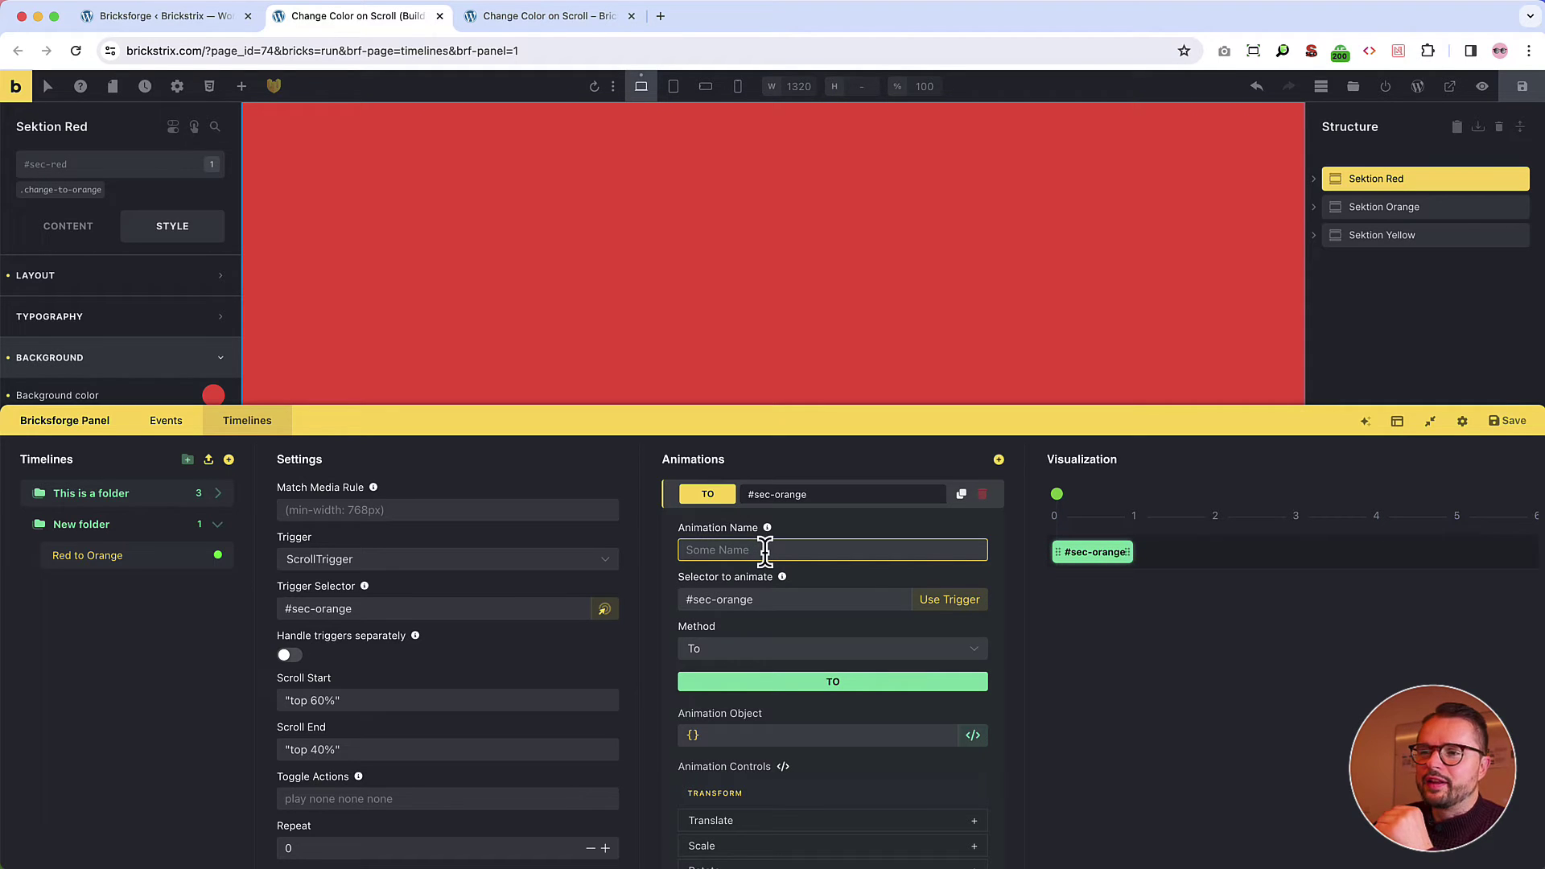
{"action": "mouse_move", "coordinate": [769, 529]}
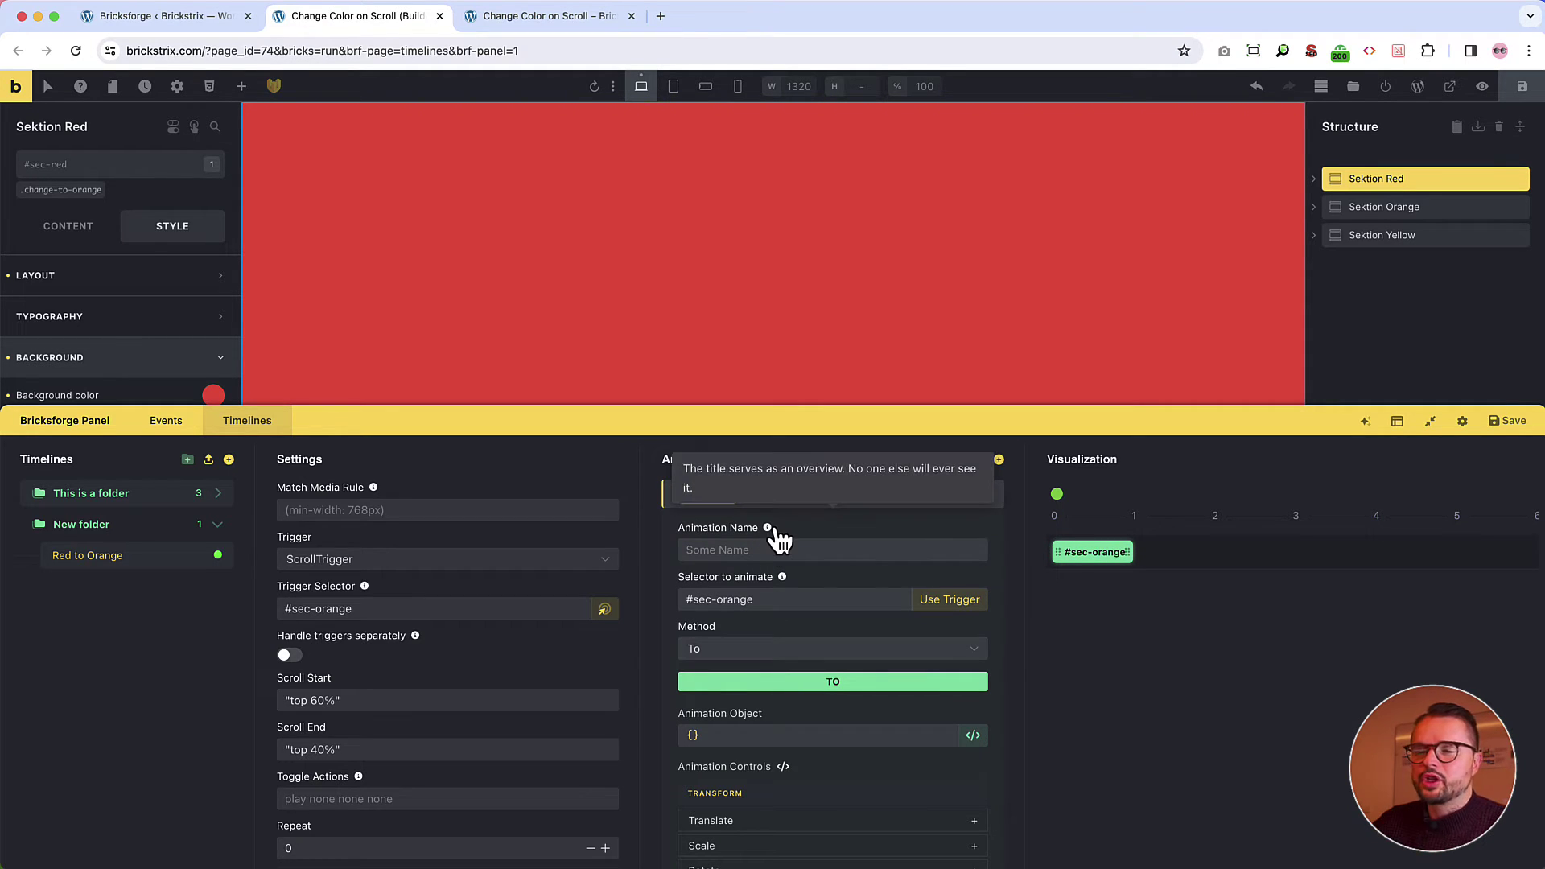
{"action": "left_click", "coordinate": [778, 597]}
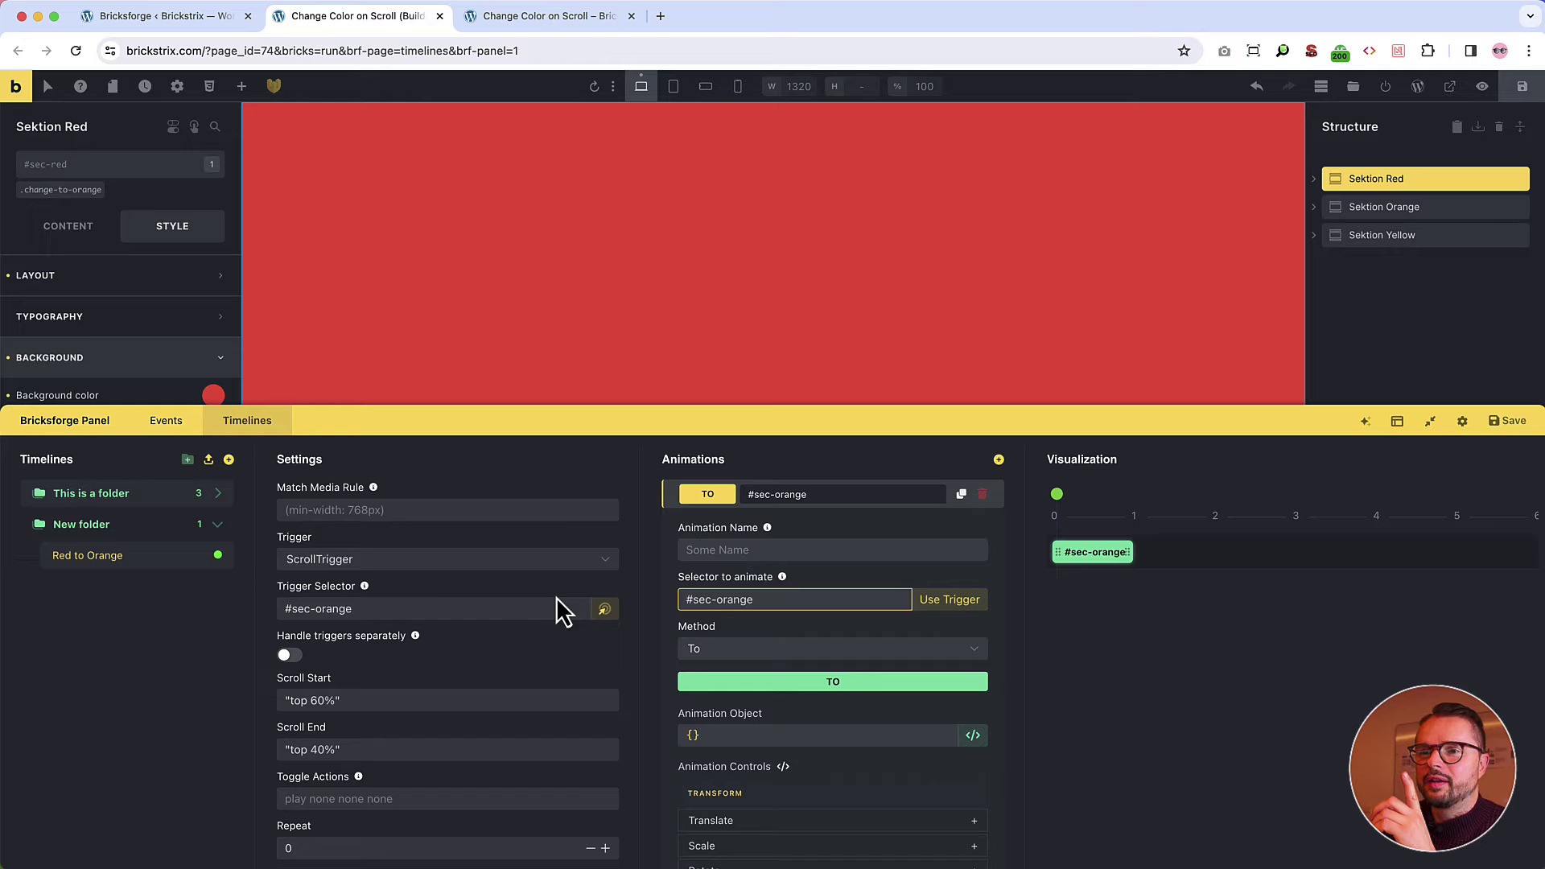
{"action": "left_click", "coordinate": [347, 608]}
{"action": "left_click", "coordinate": [686, 606]}
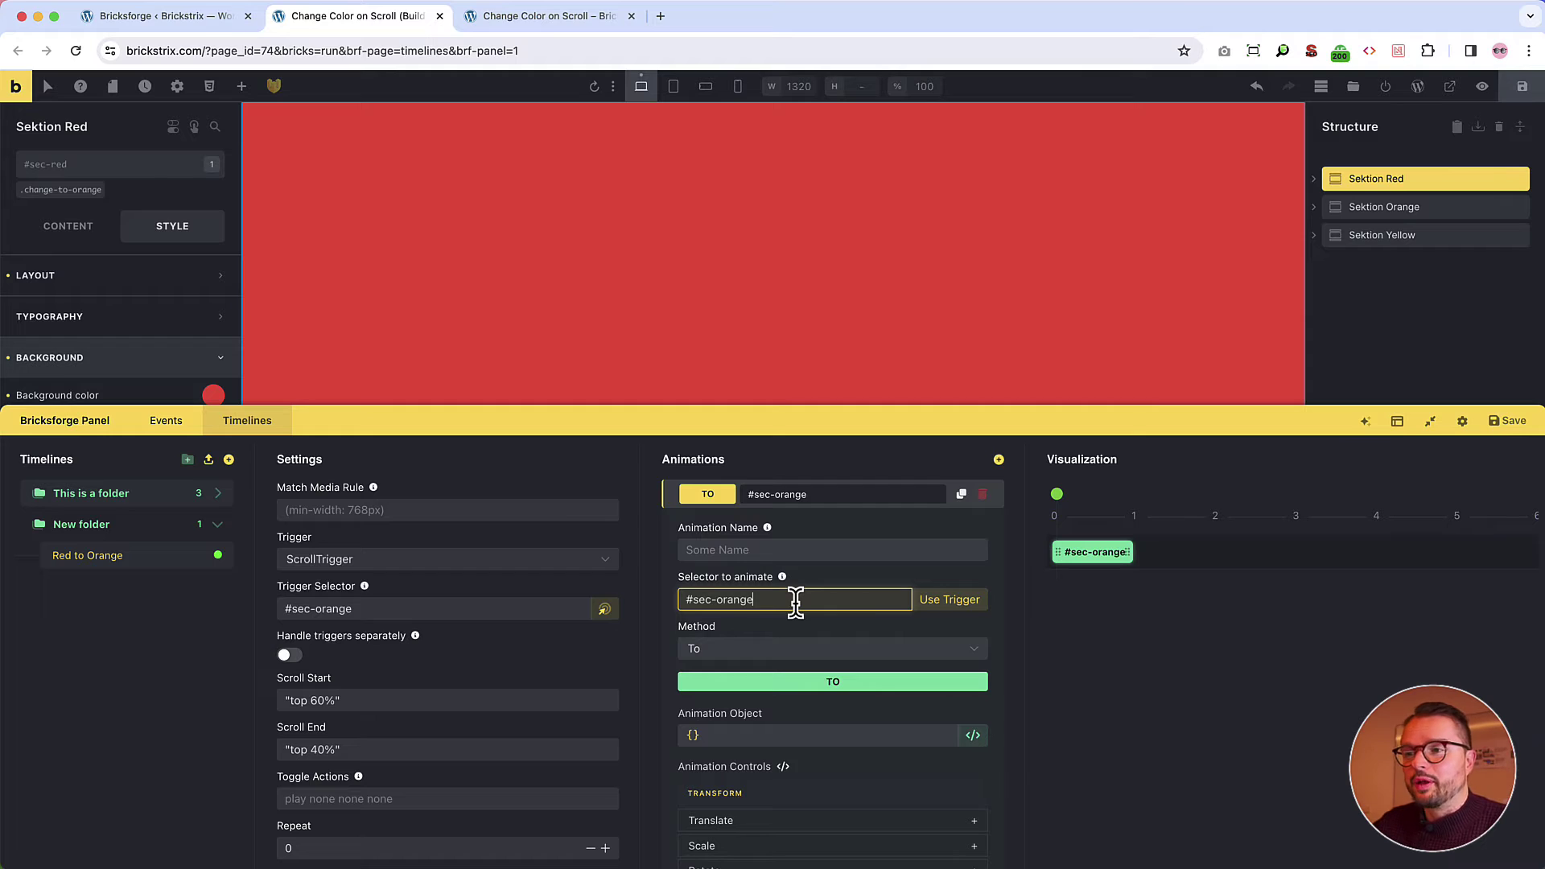
{"action": "key", "text": "BackSpace"}
{"action": "key", "text": "BackSpace"}
{"action": "key", "text": "BackSpace"}
{"action": "key", "text": "BackSpace"}
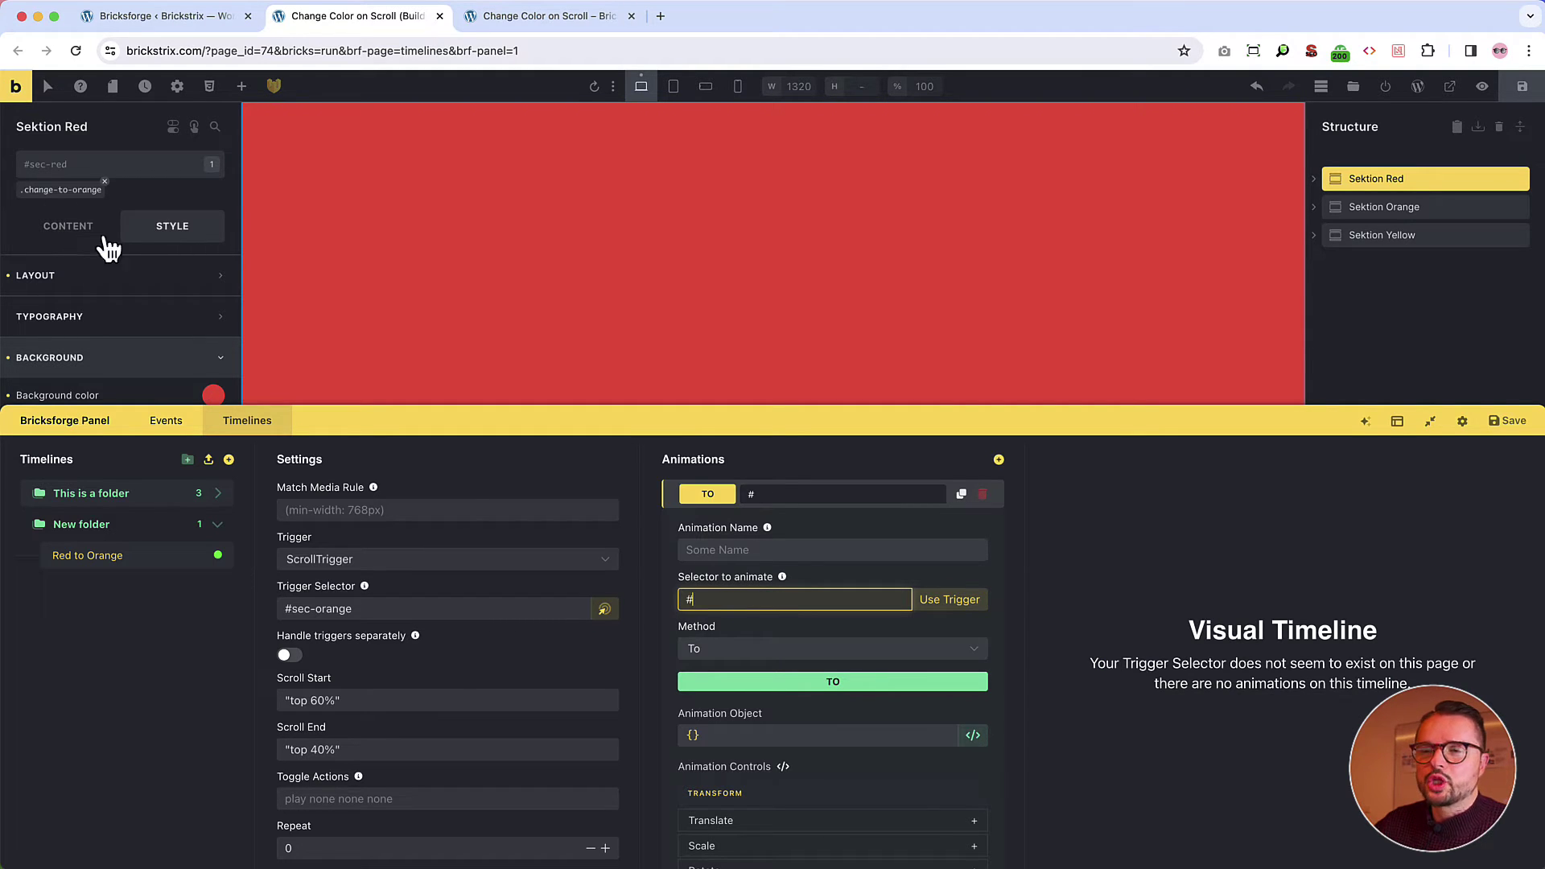
{"action": "type", "text": "hang"}
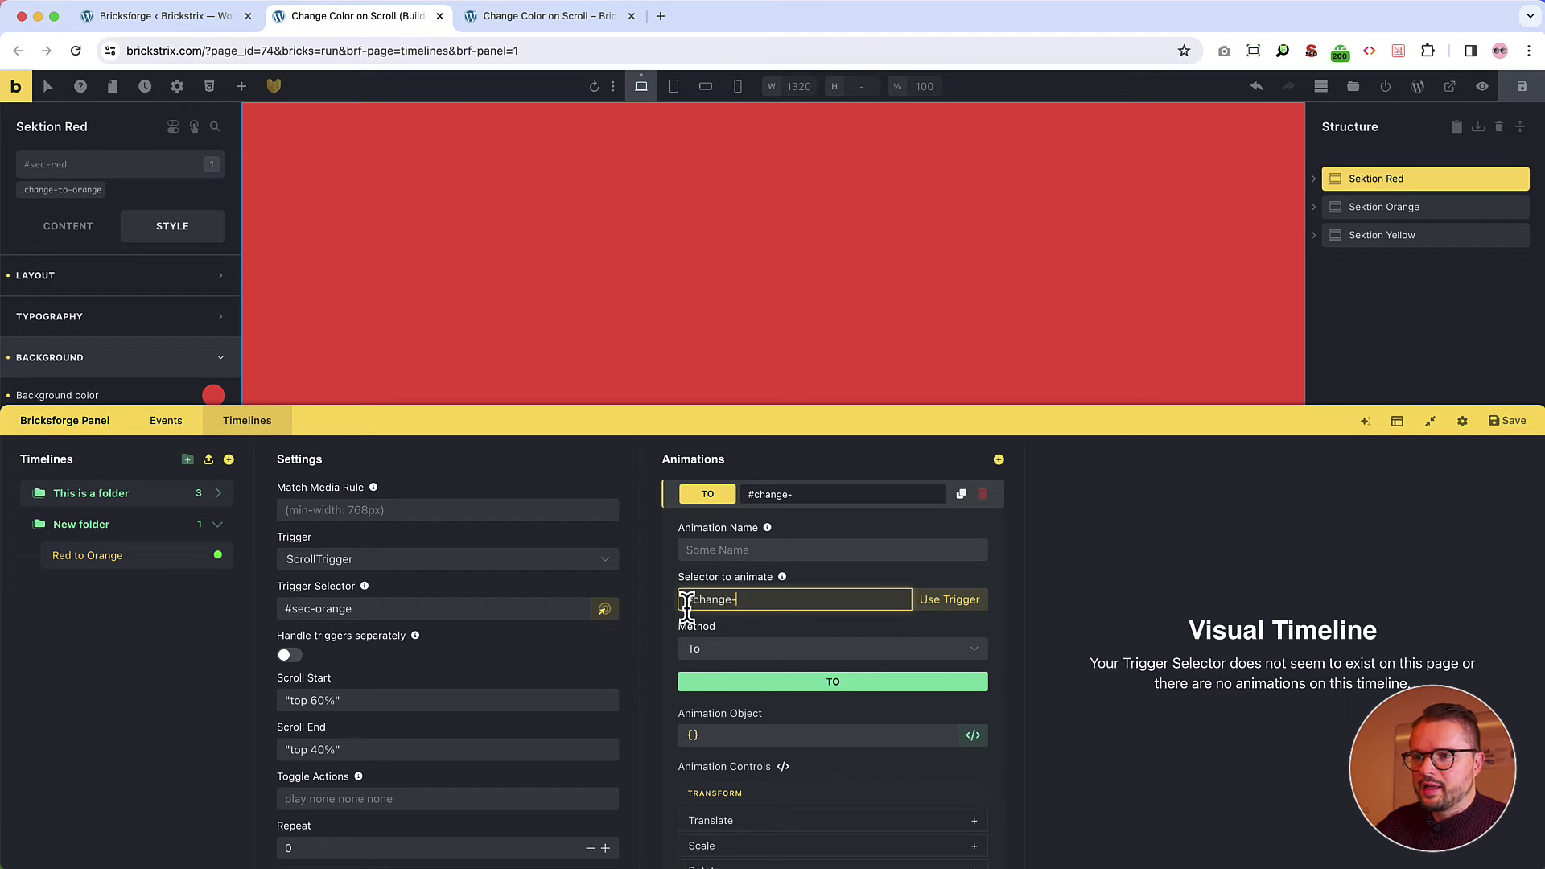
{"action": "type", "text": "e-"}
{"action": "key", "text": "ctrl+a"}
{"action": "type", "text": ".change-"}
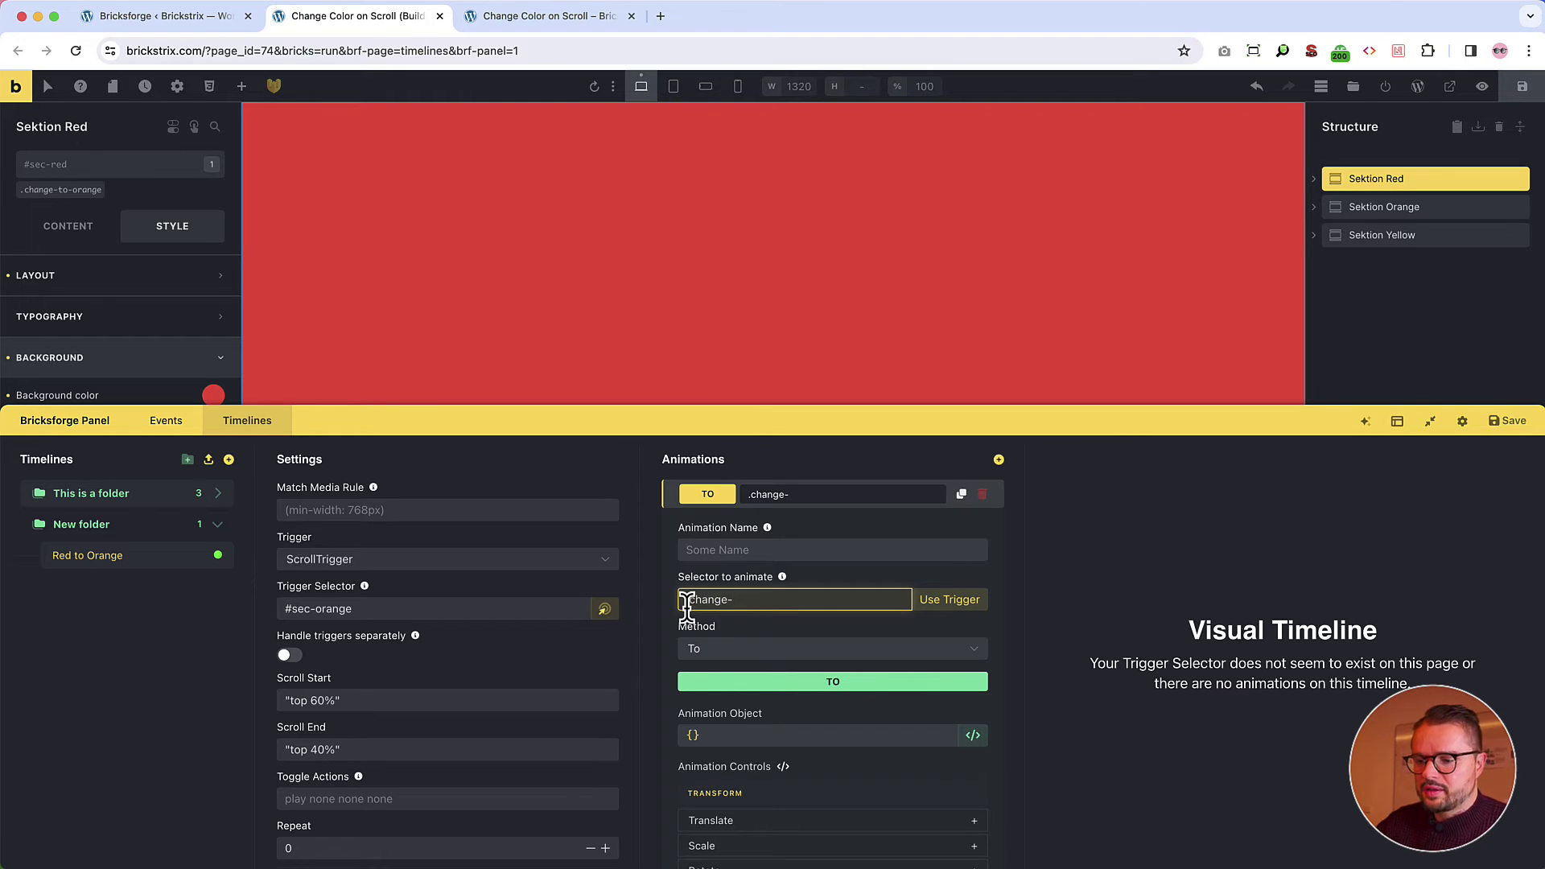
{"action": "type", "text": "to-orange"}
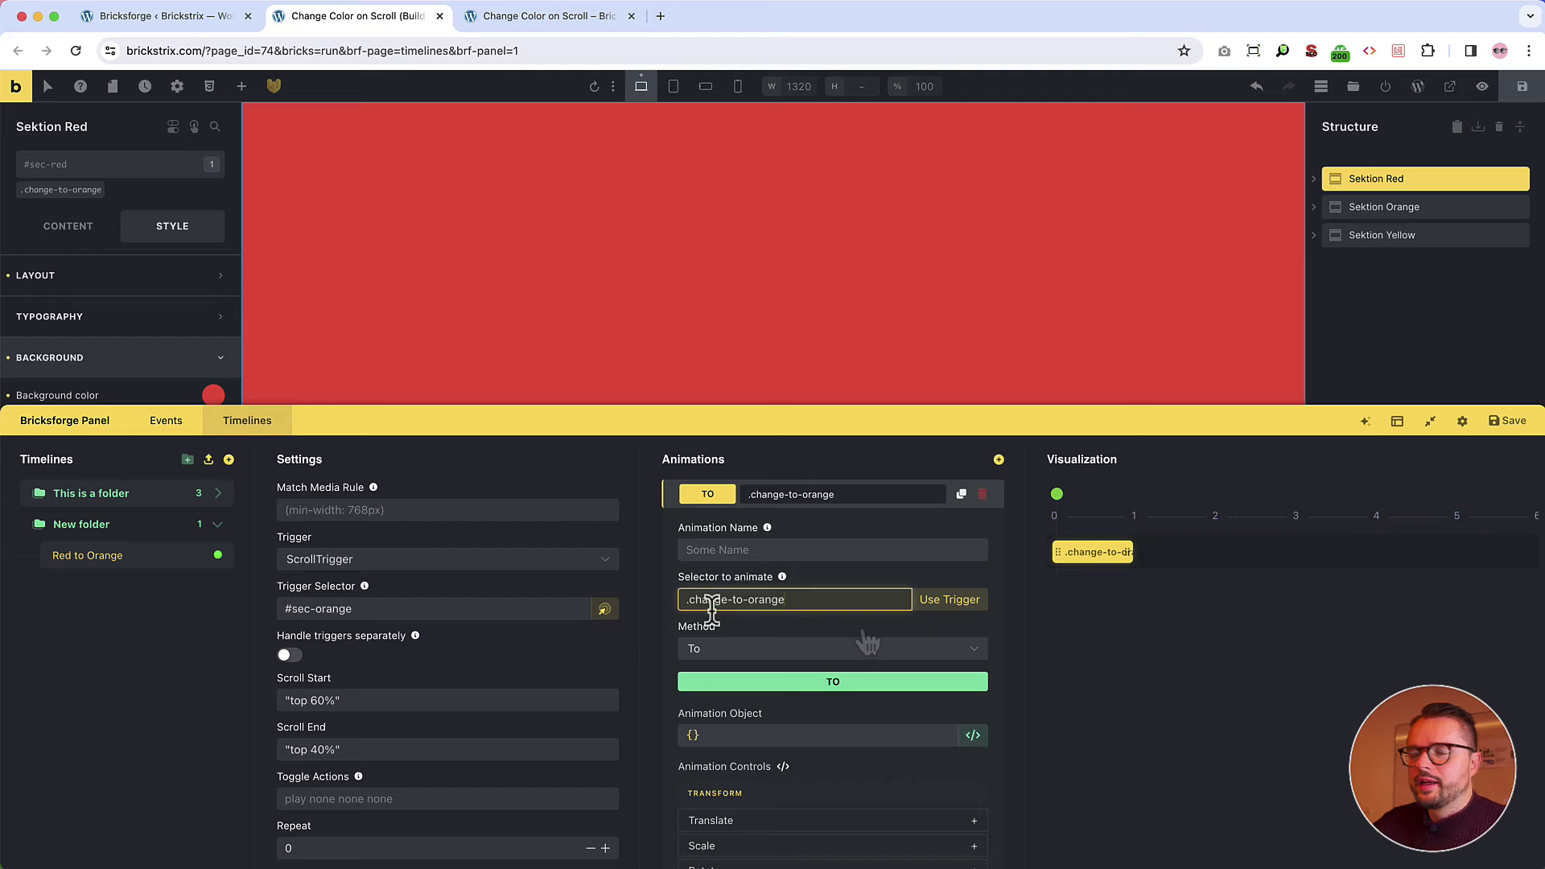
Keep To as the animation method and add a Background Color property to the .change-to-orange animation
{"action": "left_click", "coordinate": [970, 658]}
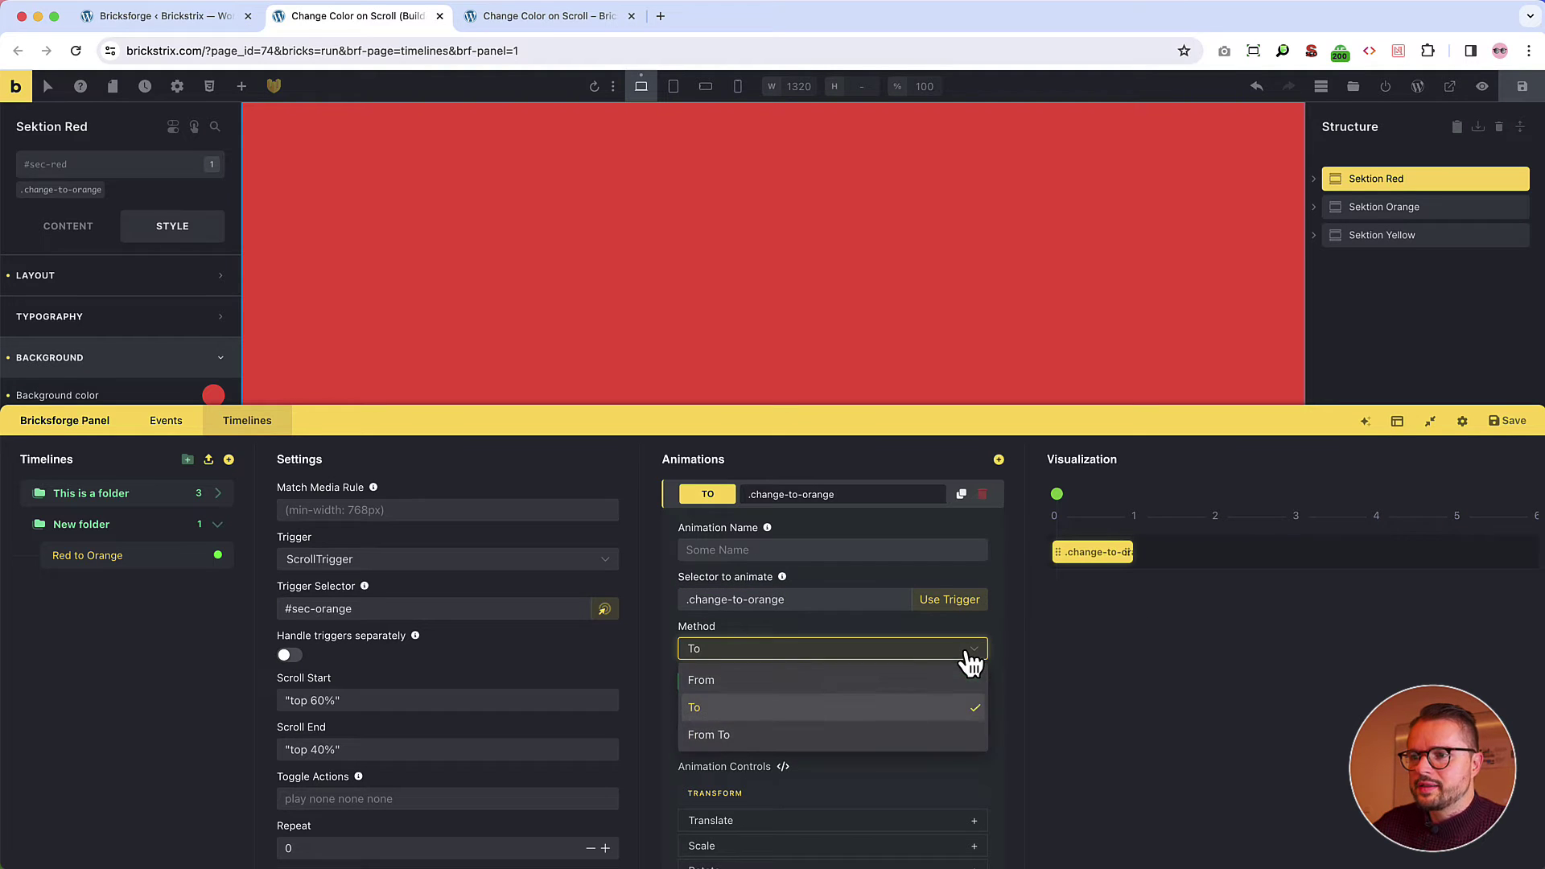
{"action": "left_click", "coordinate": [970, 658]}
{"action": "scroll", "coordinate": [800, 641], "scroll_direction": "down", "scroll_amount": 5}
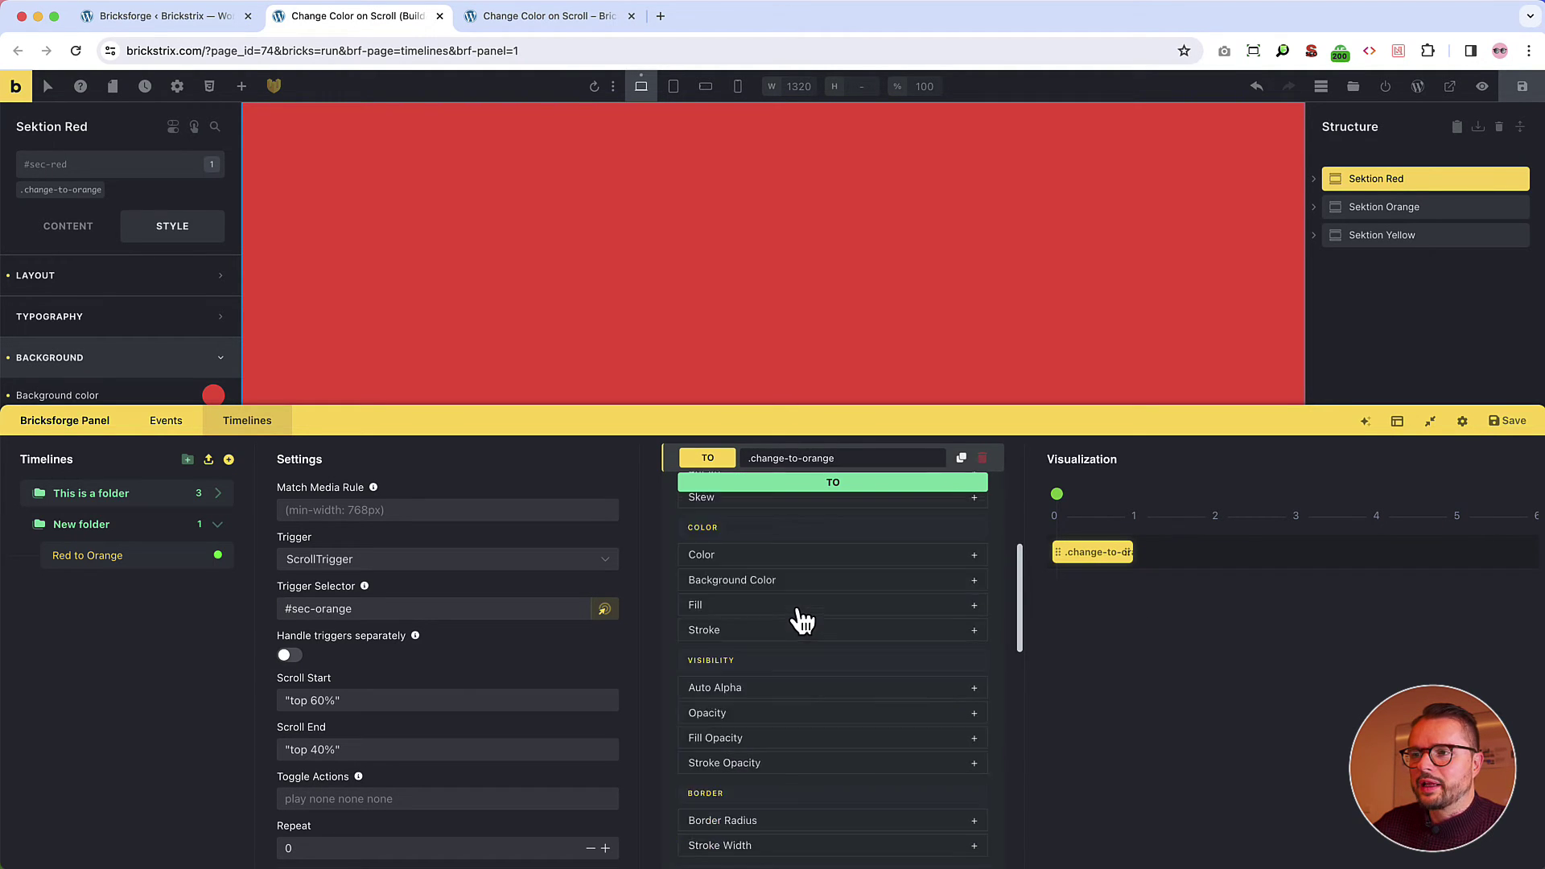
{"action": "scroll", "coordinate": [802, 620], "scroll_direction": "up", "scroll_amount": 2}
{"action": "left_click", "coordinate": [974, 658]}
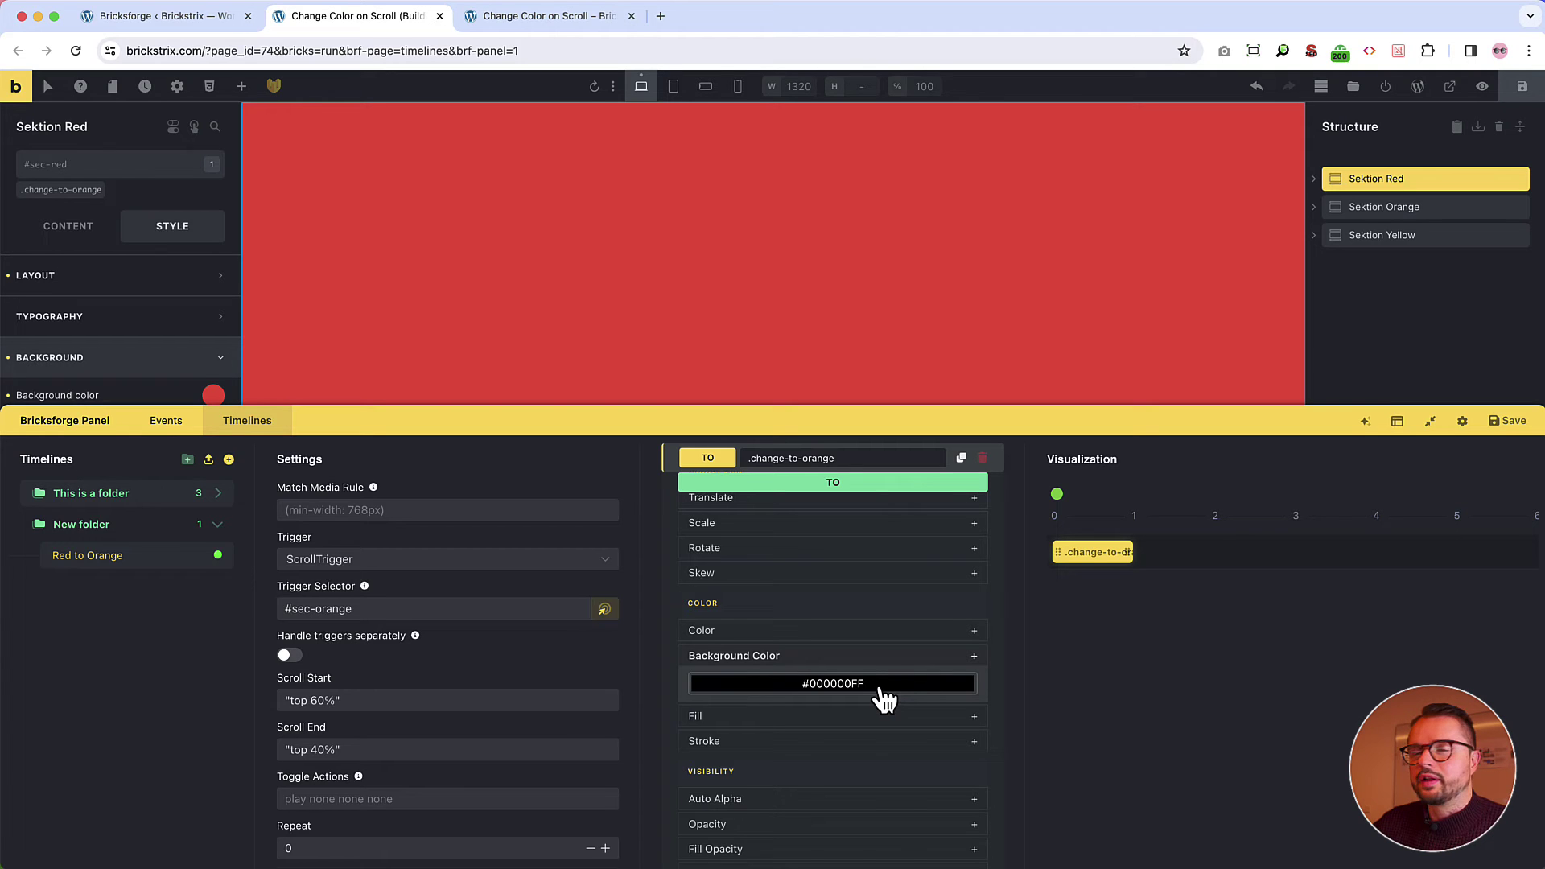
Look up the background colour value on Sektion Yellow in the structure
{"action": "key", "text": "Escape"}
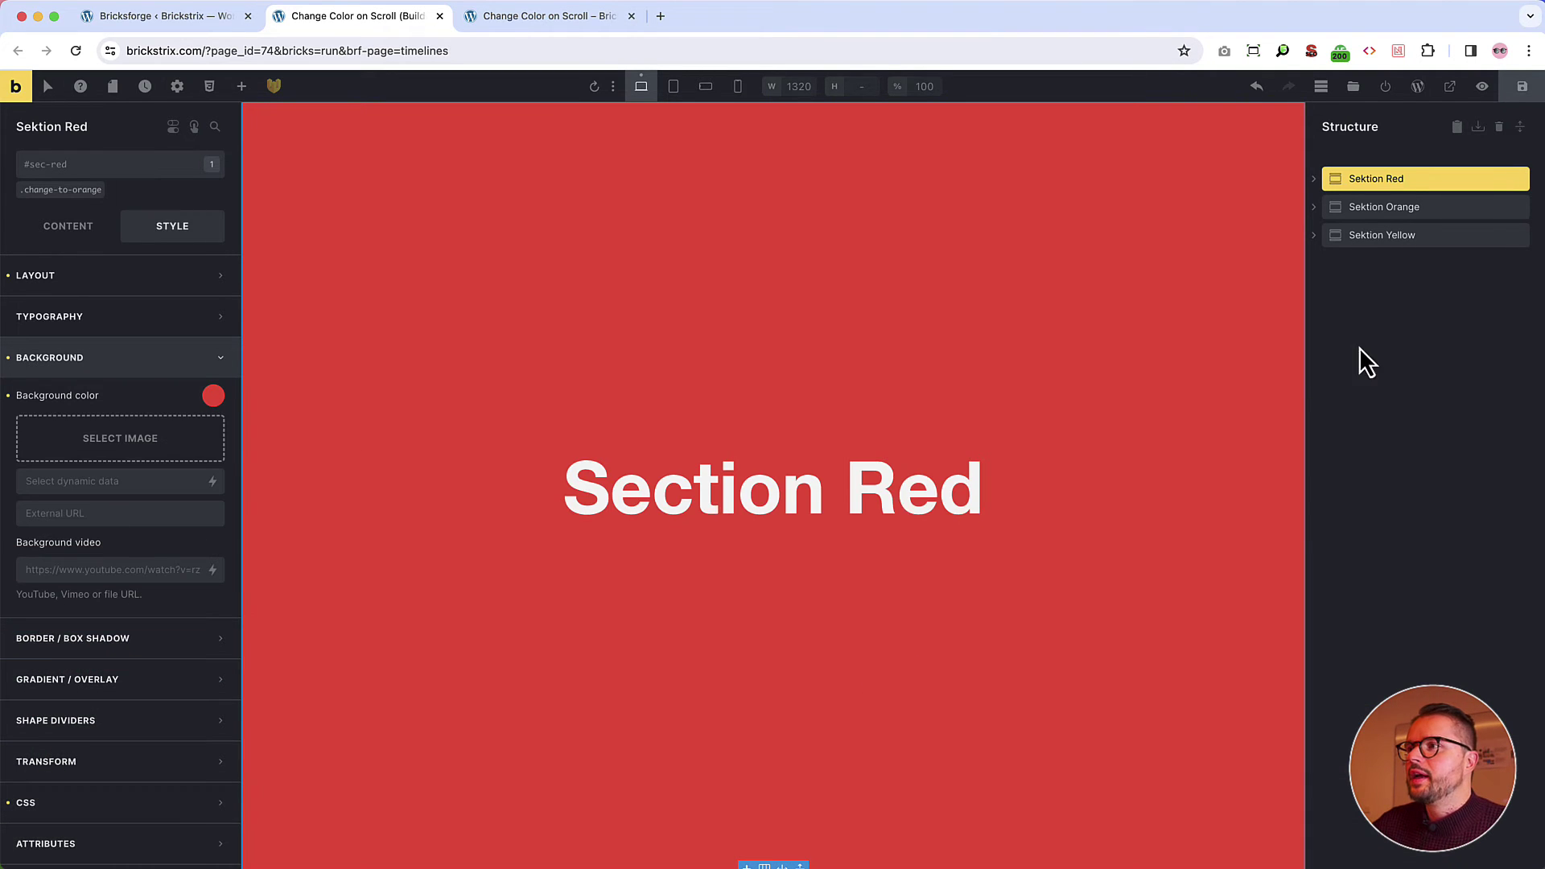
{"action": "left_click", "coordinate": [1375, 208]}
{"action": "left_click", "coordinate": [1372, 234]}
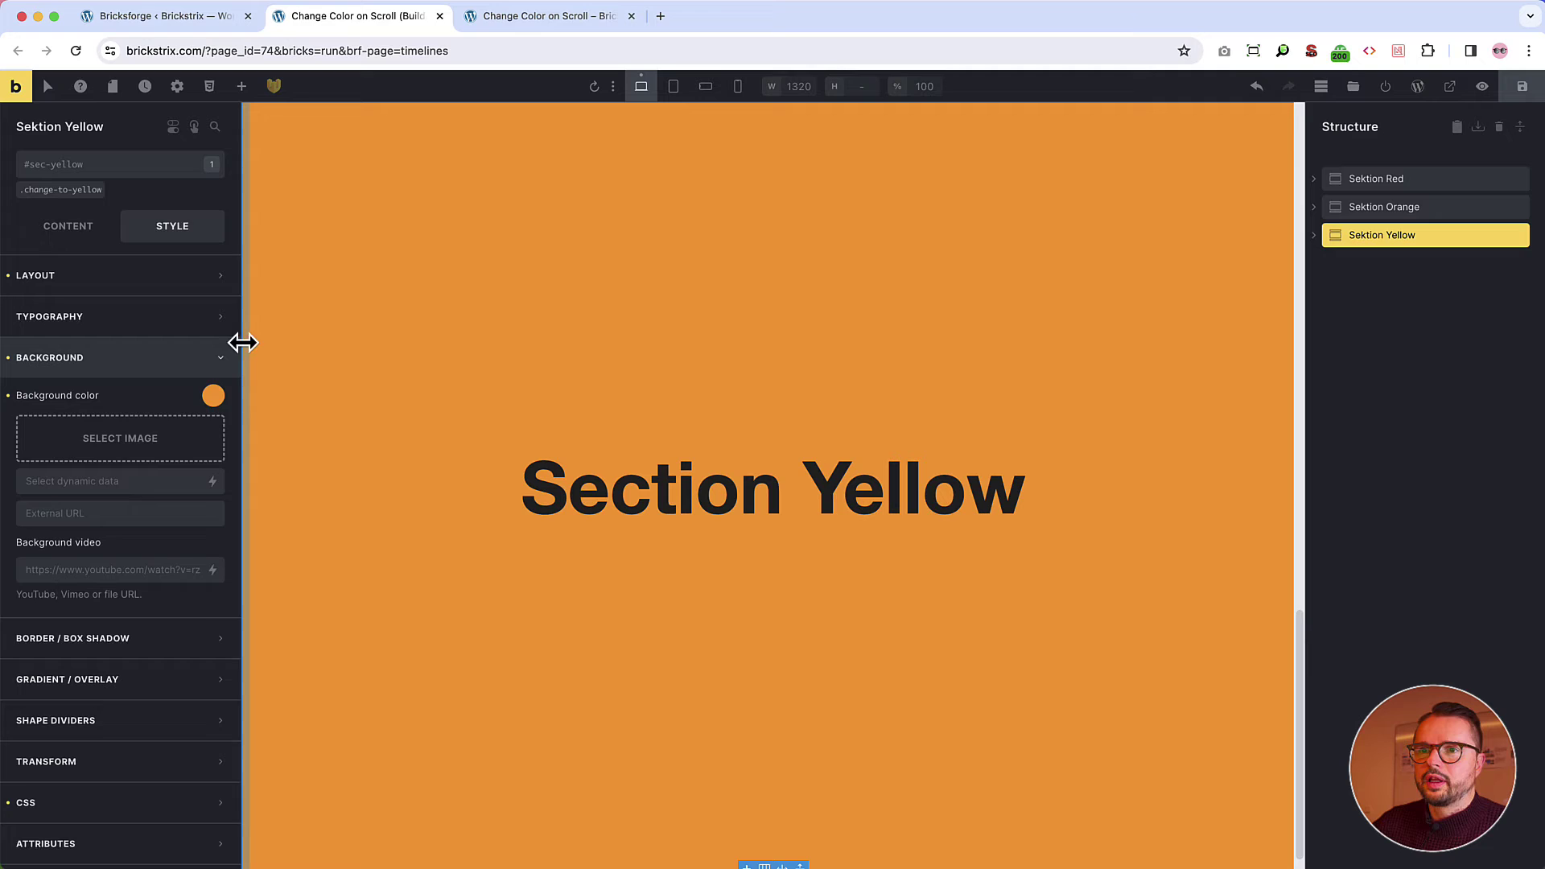
{"action": "left_click", "coordinate": [213, 396]}
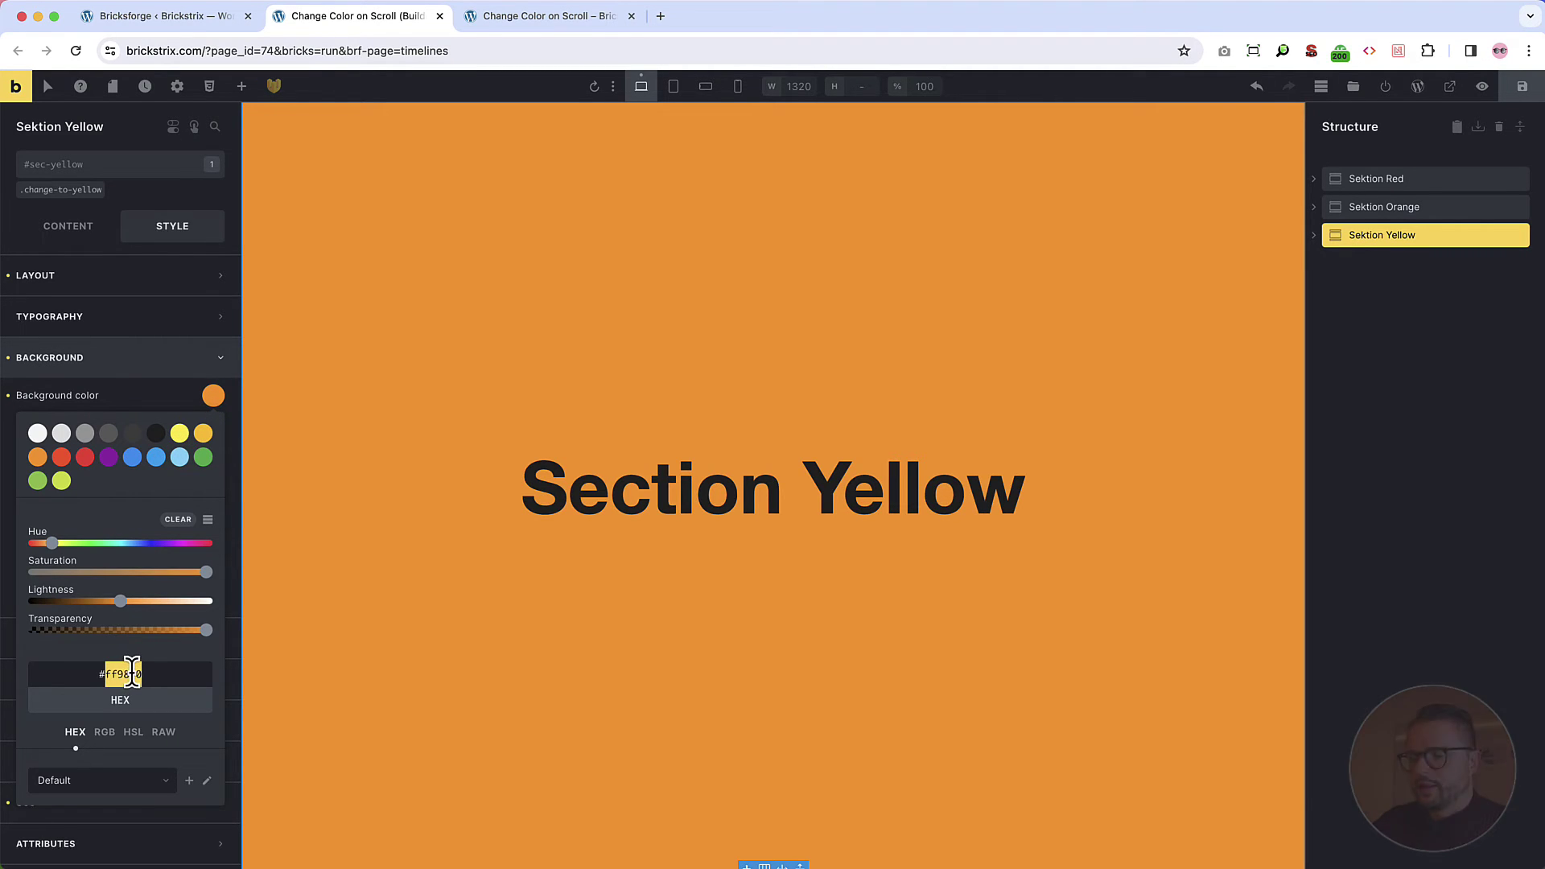
Set the animation's Background Color to orange #ff9800 in the hex field
{"action": "key", "text": "ctrl+shift+b"}
{"action": "scroll", "coordinate": [670, 543], "scroll_direction": "up", "scroll_amount": 10}
{"action": "scroll", "coordinate": [845, 580], "scroll_direction": "down", "scroll_amount": 3}
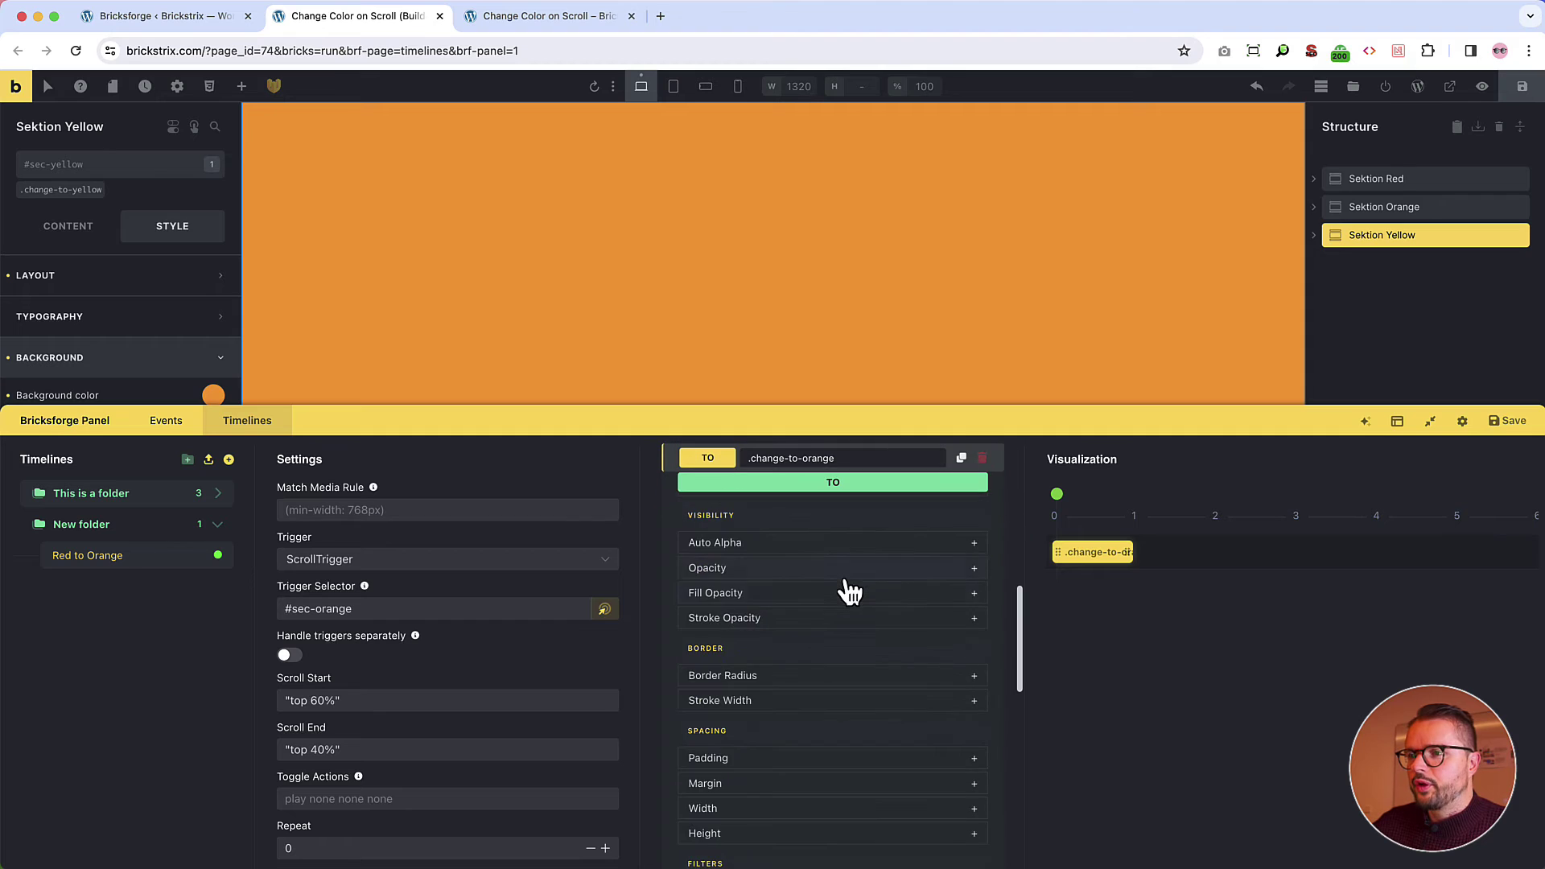
{"action": "scroll", "coordinate": [849, 592], "scroll_direction": "up", "scroll_amount": 3}
{"action": "left_click", "coordinate": [857, 581]}
{"action": "left_click", "coordinate": [826, 799]}
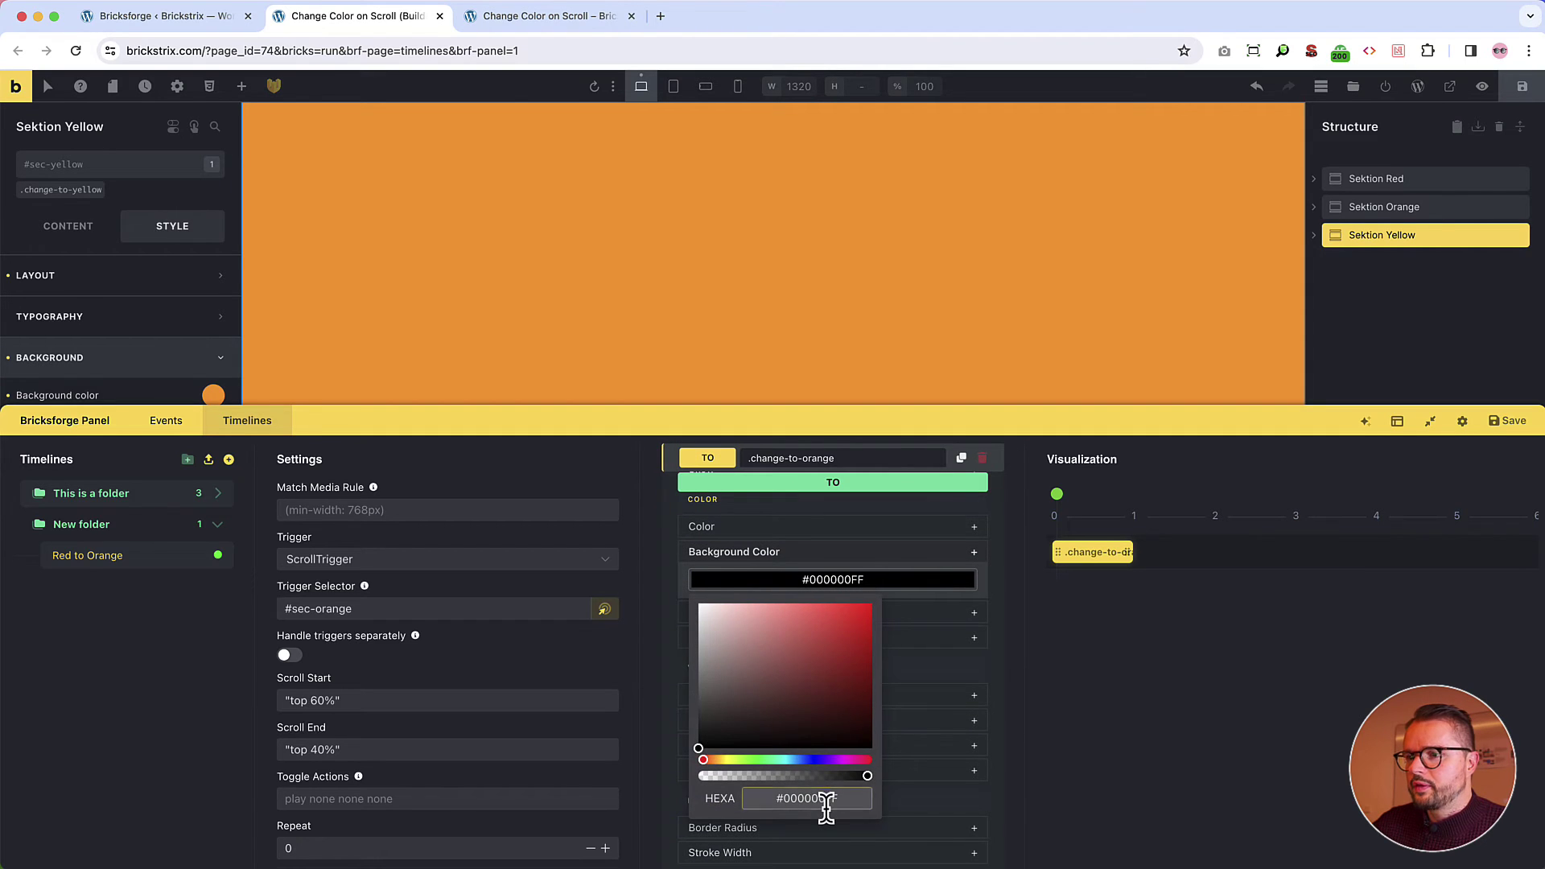
{"action": "double_click", "coordinate": [825, 799]}
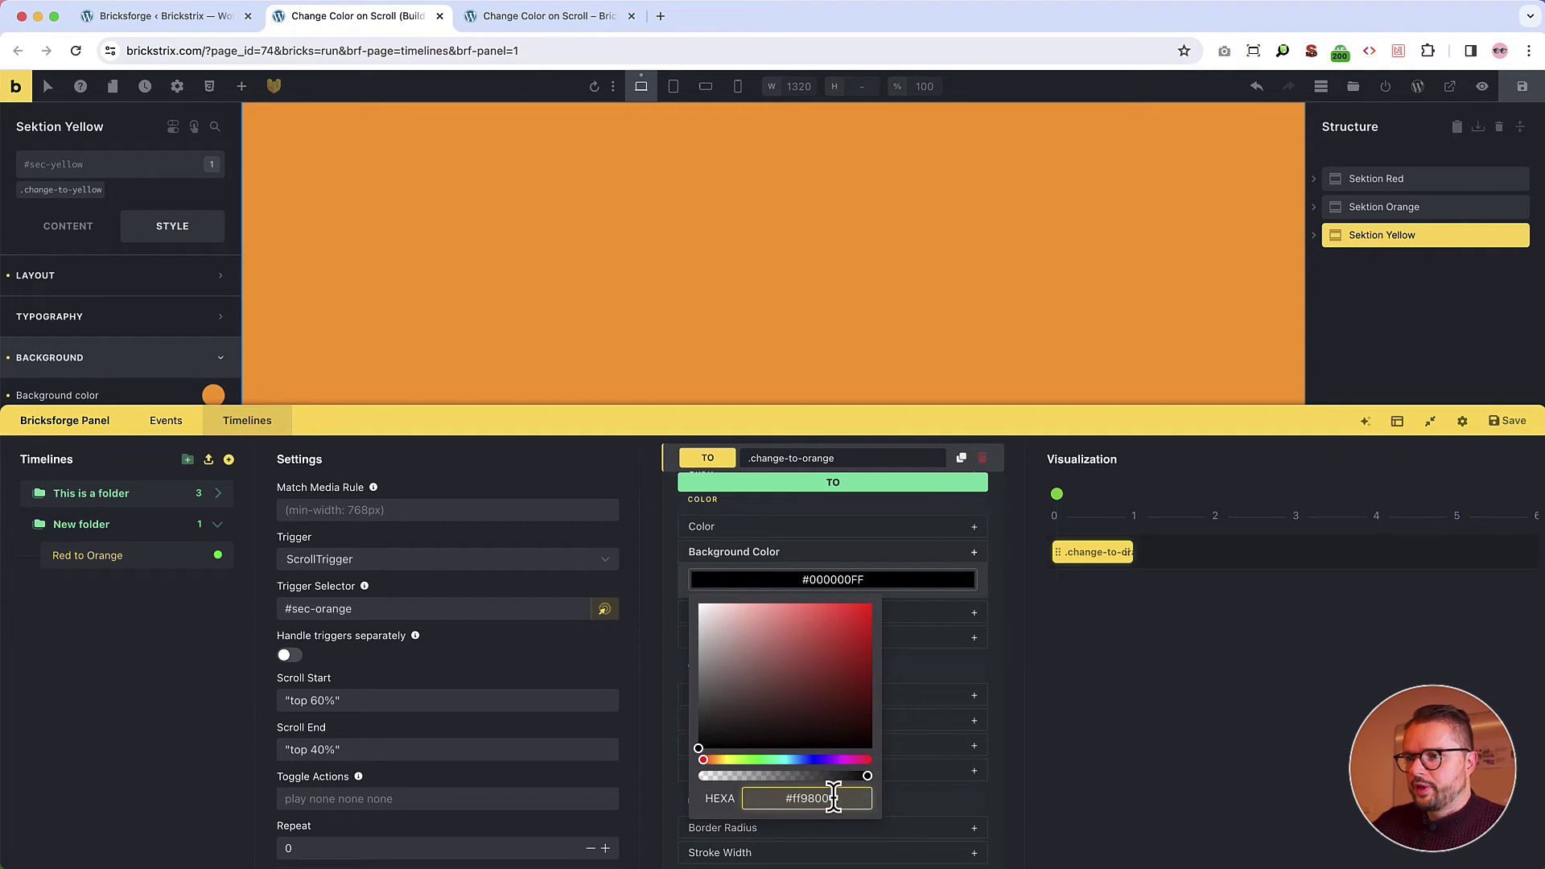
{"action": "key", "text": "Return"}
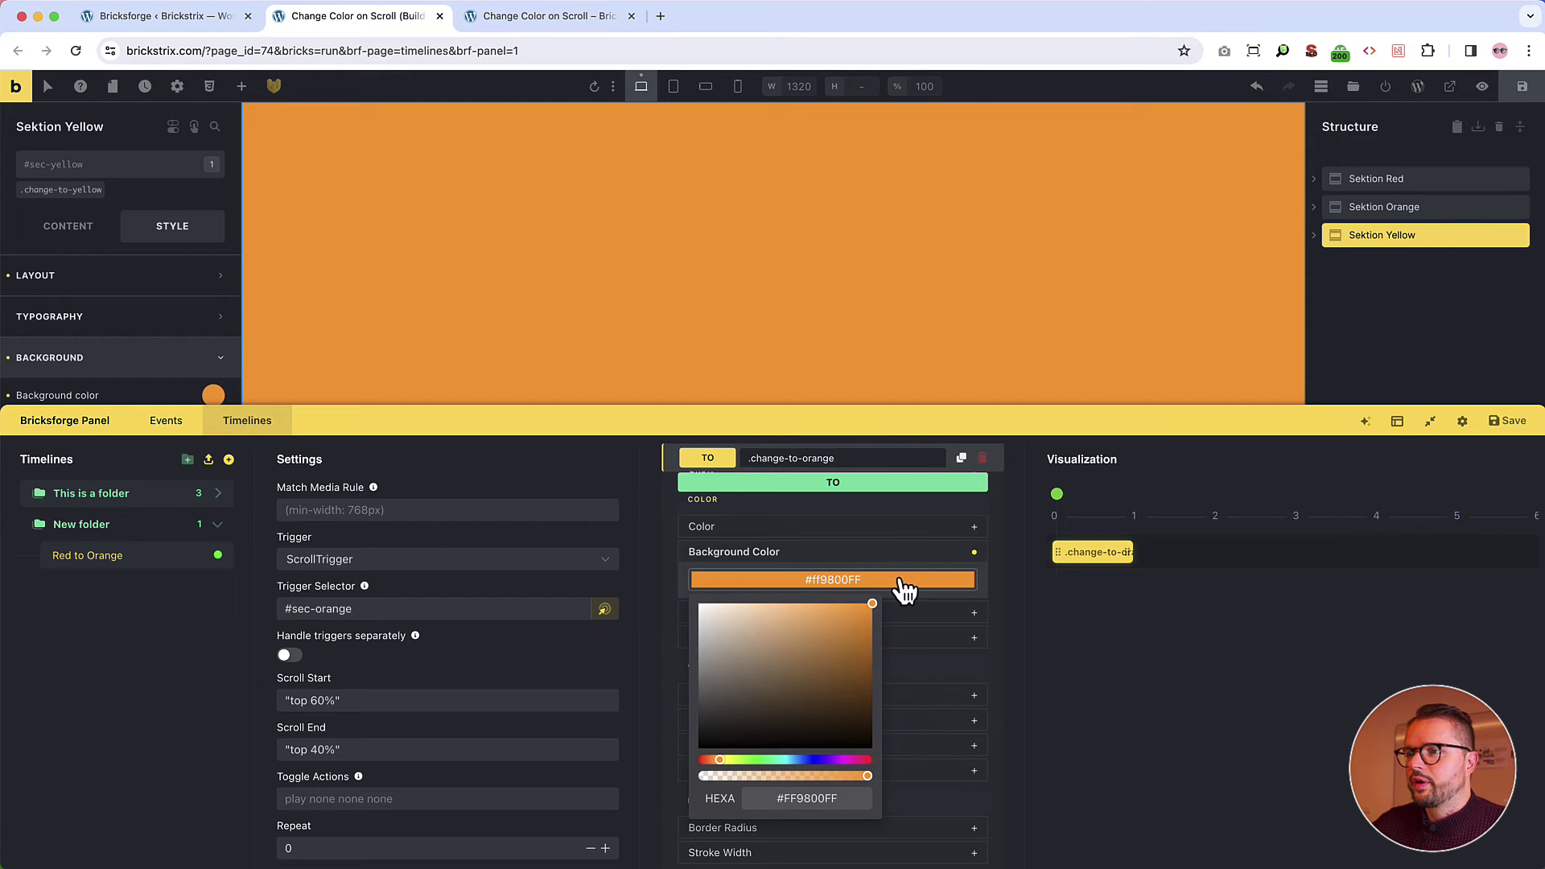
{"action": "left_click", "coordinate": [1131, 737]}
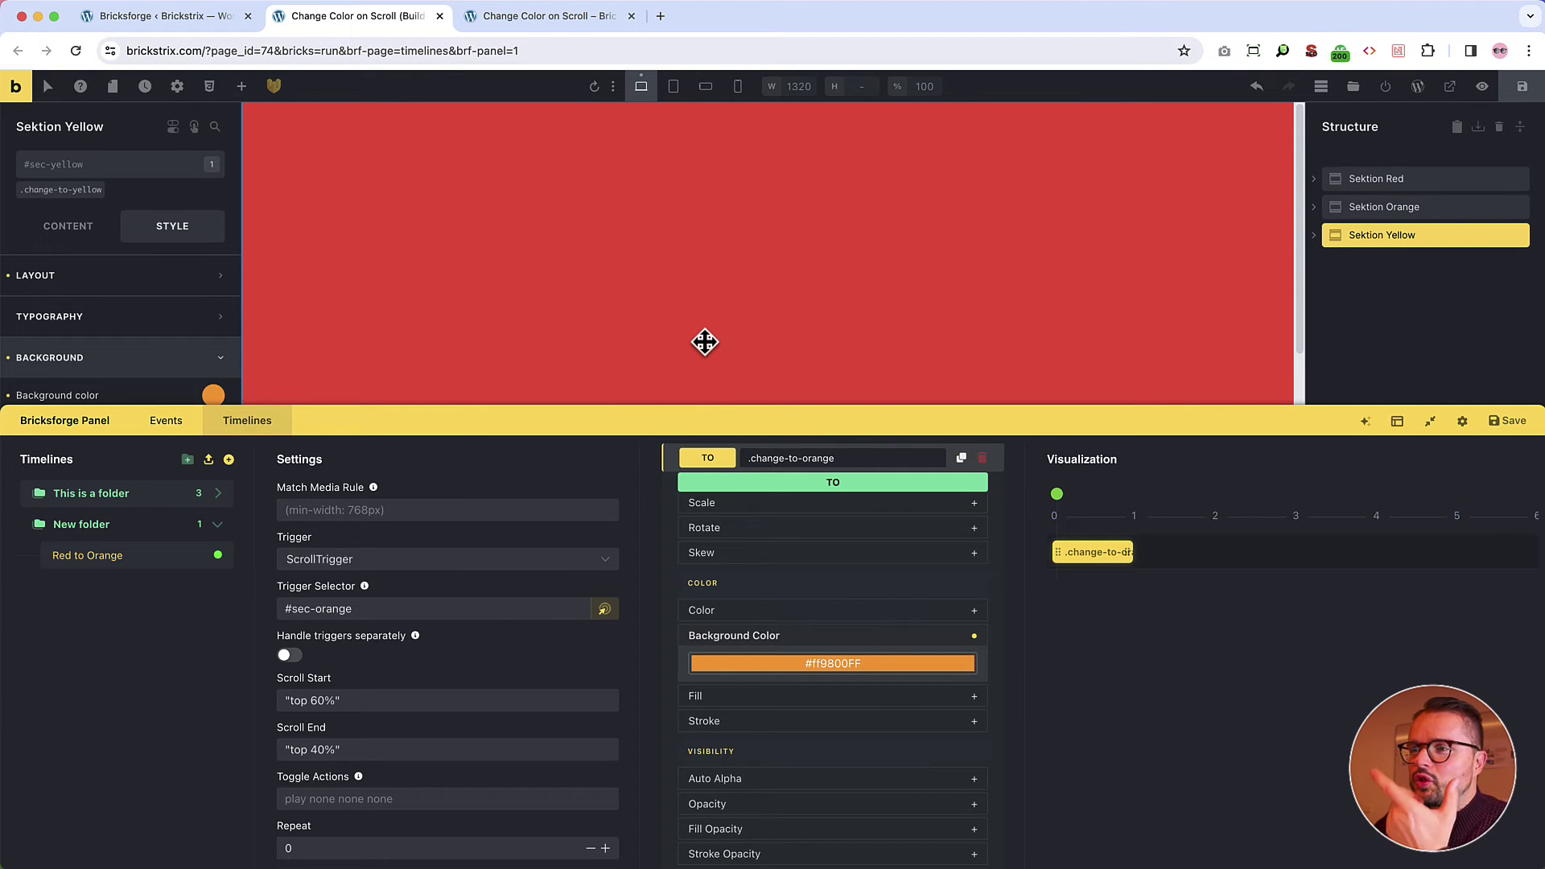
Rewind the Red to Orange playhead to 0 and run it to watch red turn orange
{"action": "mouse_move", "coordinate": [1073, 519]}
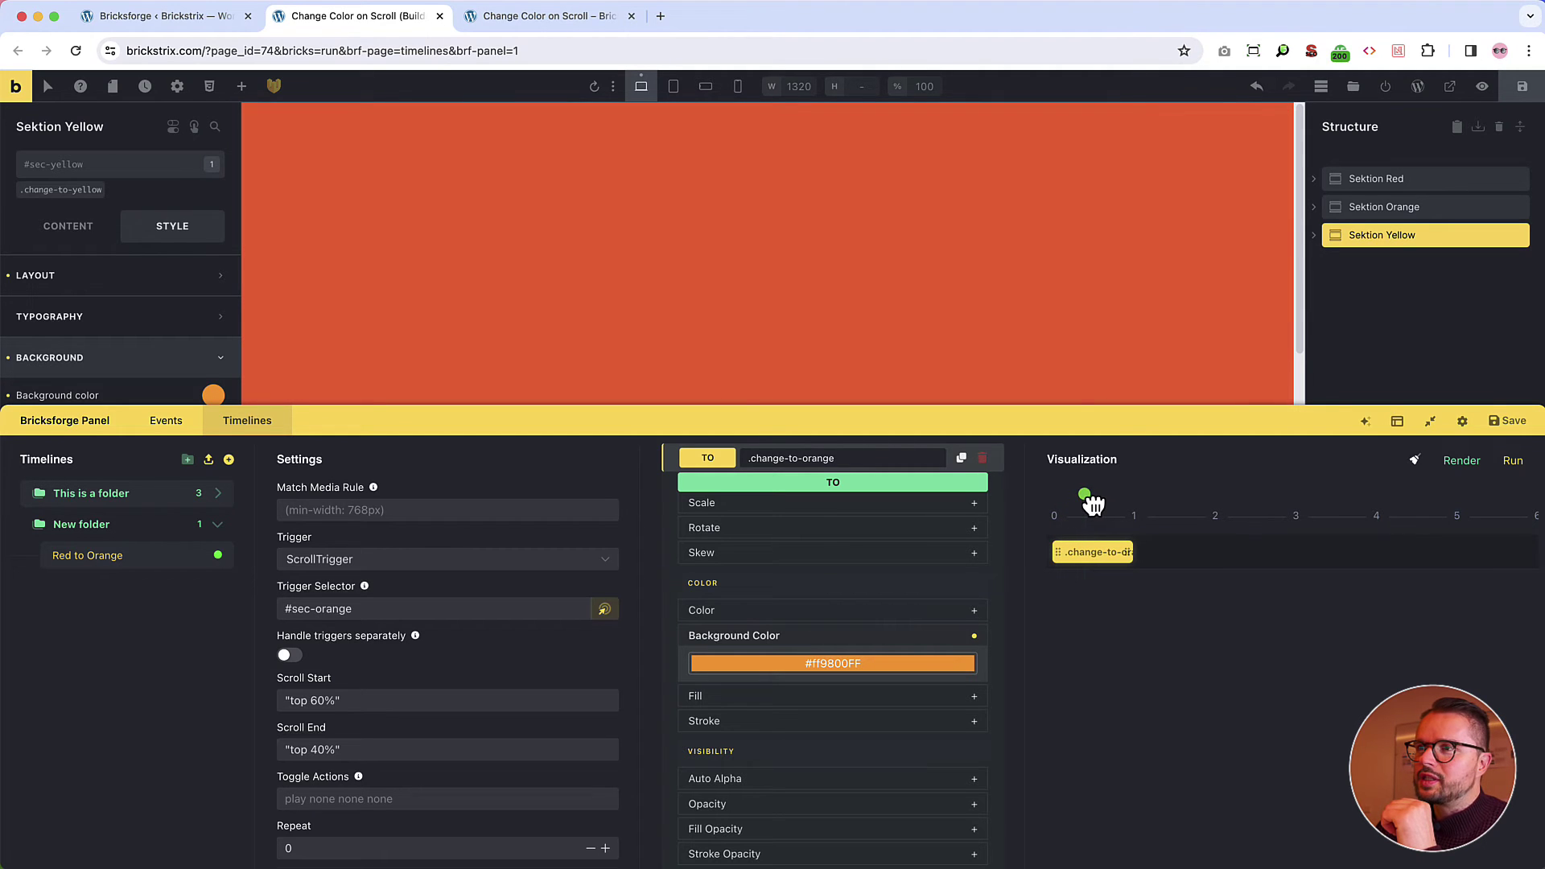
{"action": "left_click_drag", "start_coordinate": [1107, 505], "coordinate": [1136, 506]}
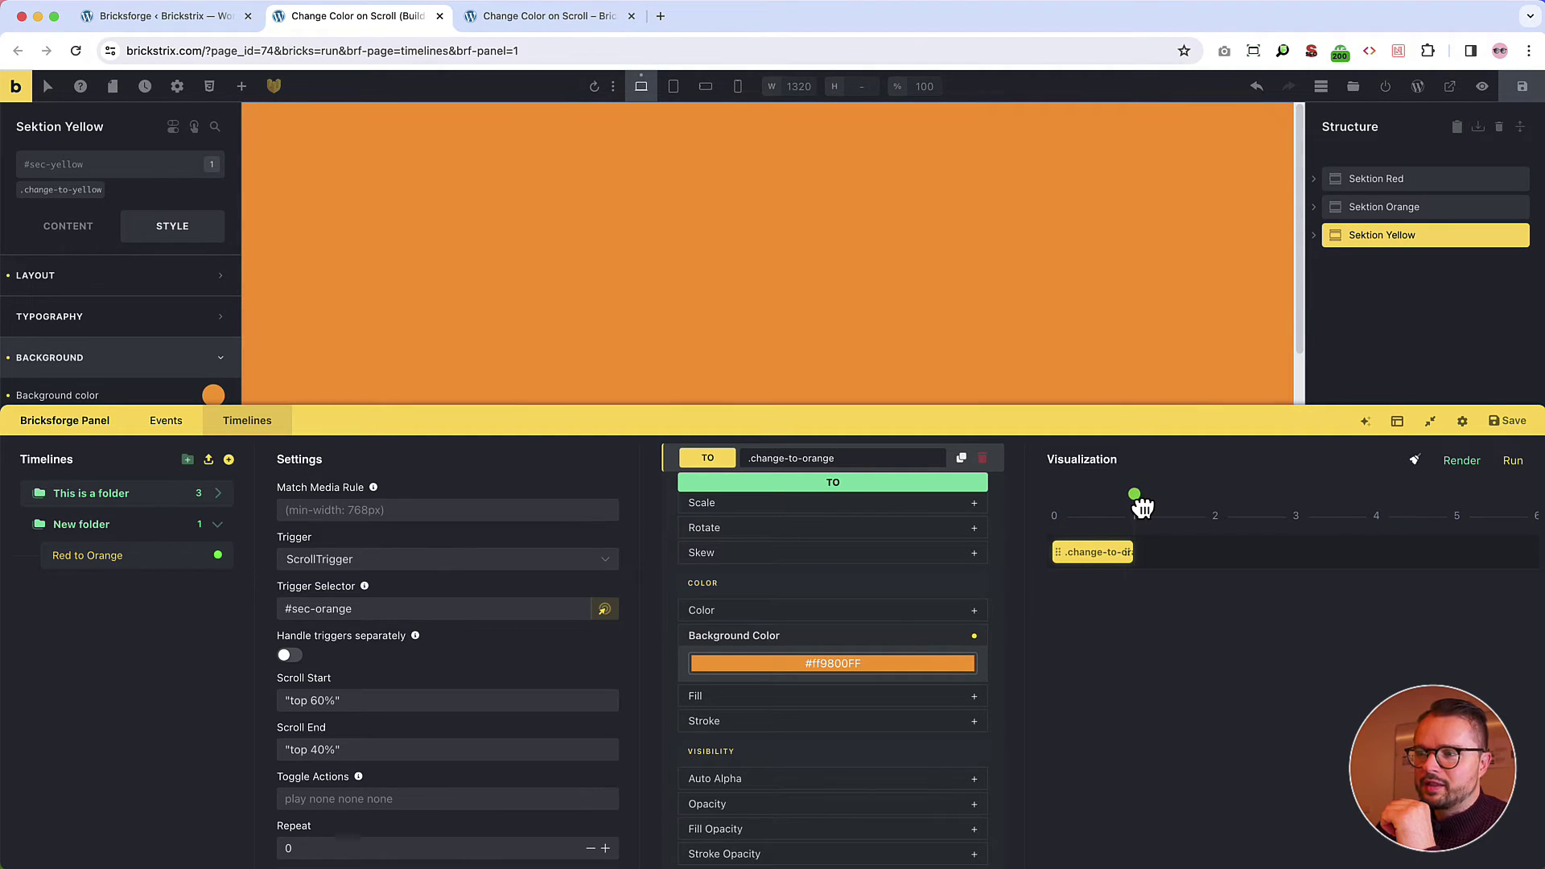
{"action": "scroll", "coordinate": [912, 198], "scroll_direction": "down", "scroll_amount": 8}
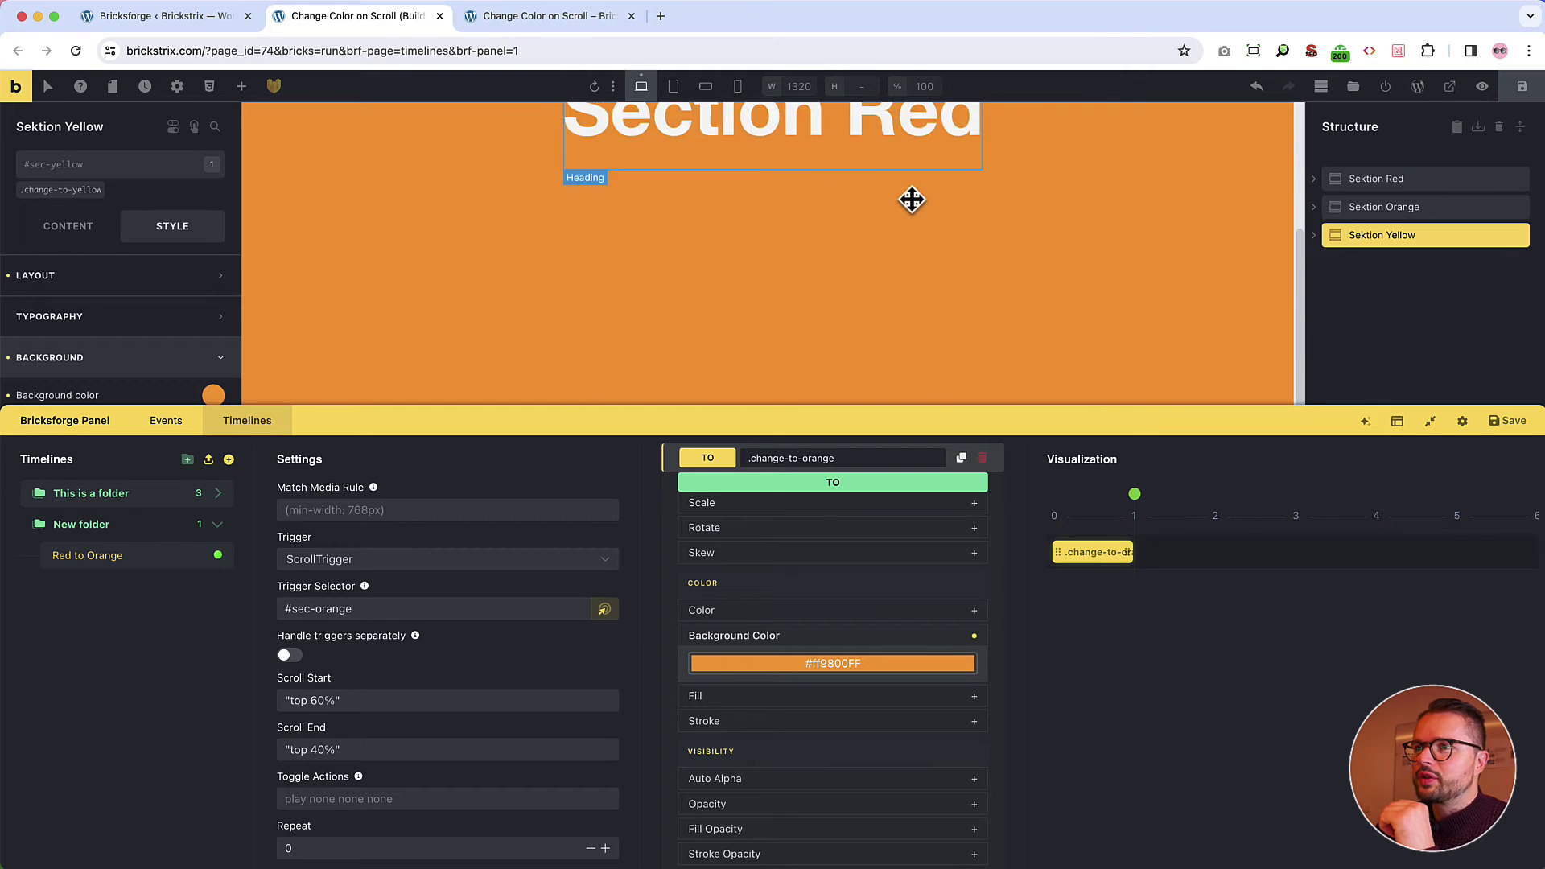
{"action": "scroll", "coordinate": [915, 226], "scroll_direction": "down", "scroll_amount": 3}
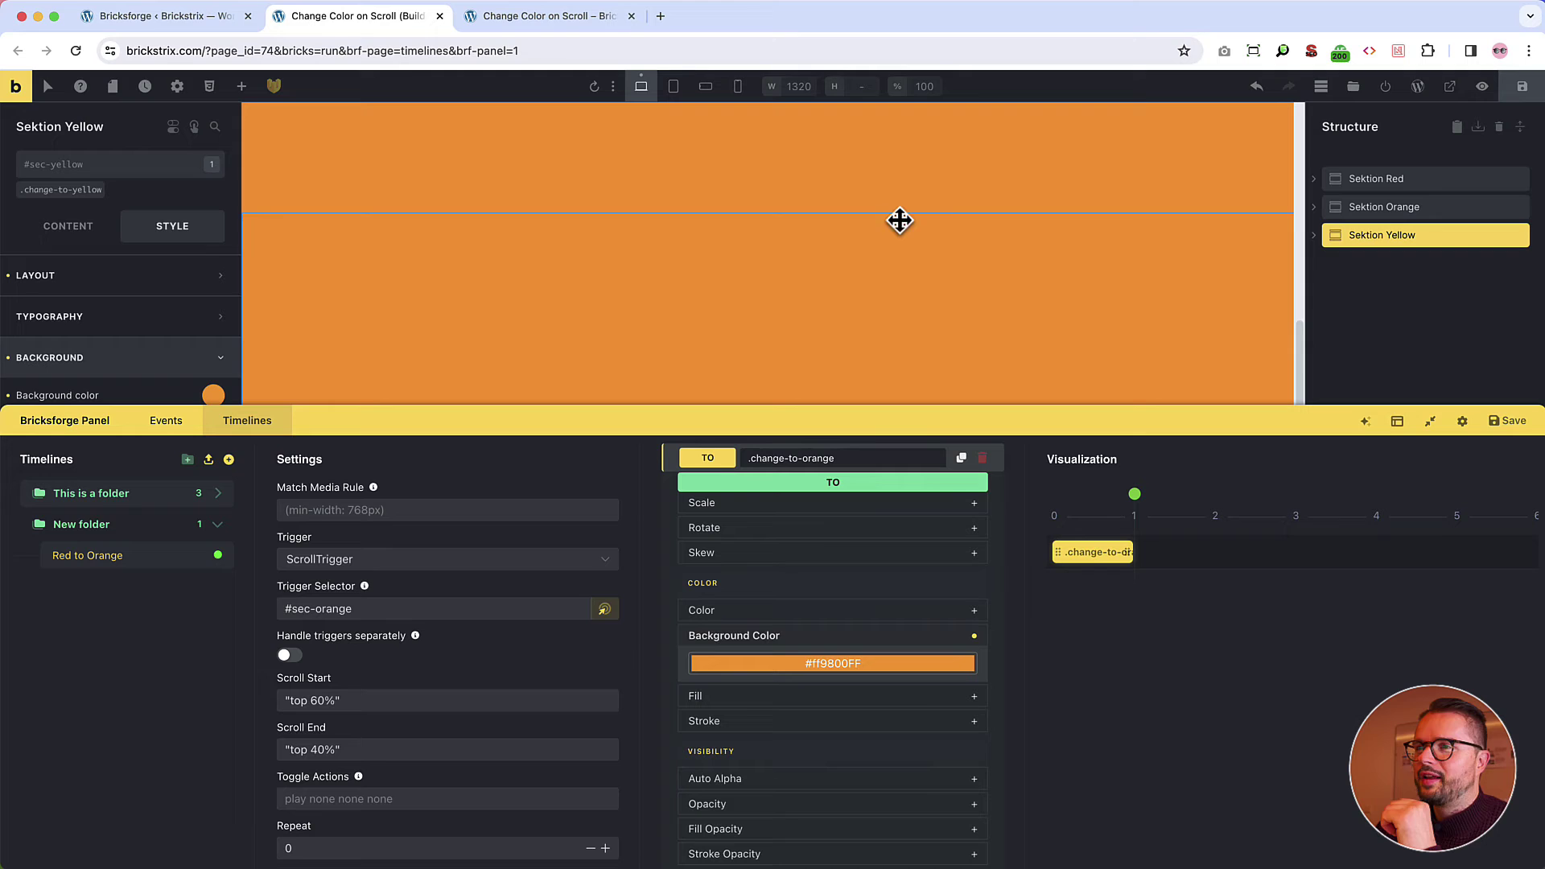
{"action": "left_click_drag", "start_coordinate": [1136, 495], "coordinate": [1058, 499]}
{"action": "scroll", "coordinate": [1009, 277], "scroll_direction": "down", "scroll_amount": 4}
{"action": "left_click", "coordinate": [1498, 465]}
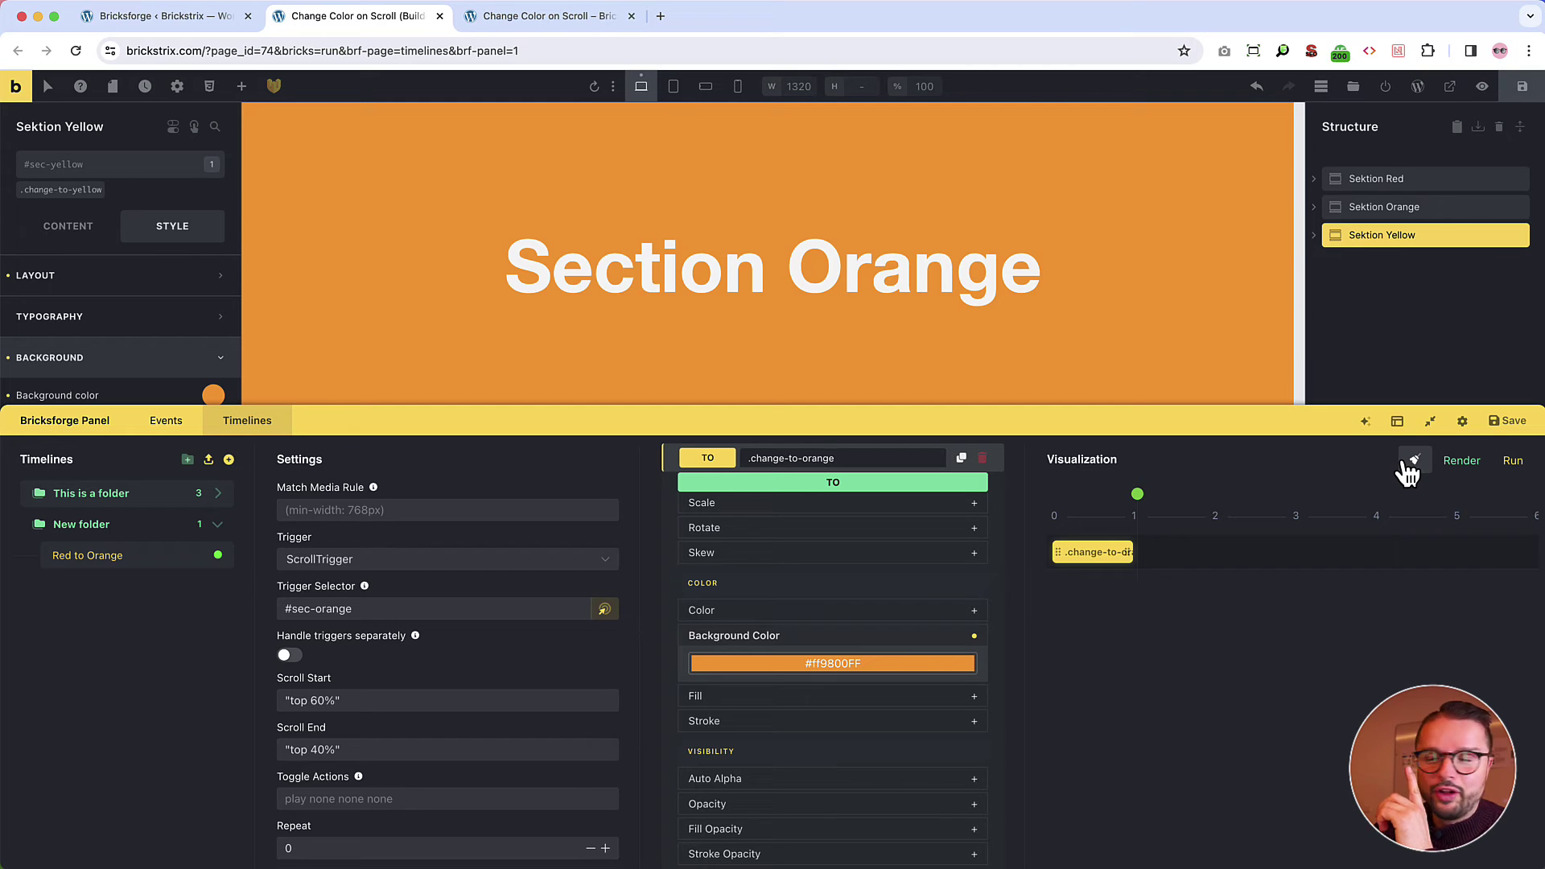
On the live page, scroll past Section Red and back up, noting the background stays orange
{"action": "left_click", "coordinate": [586, 25]}
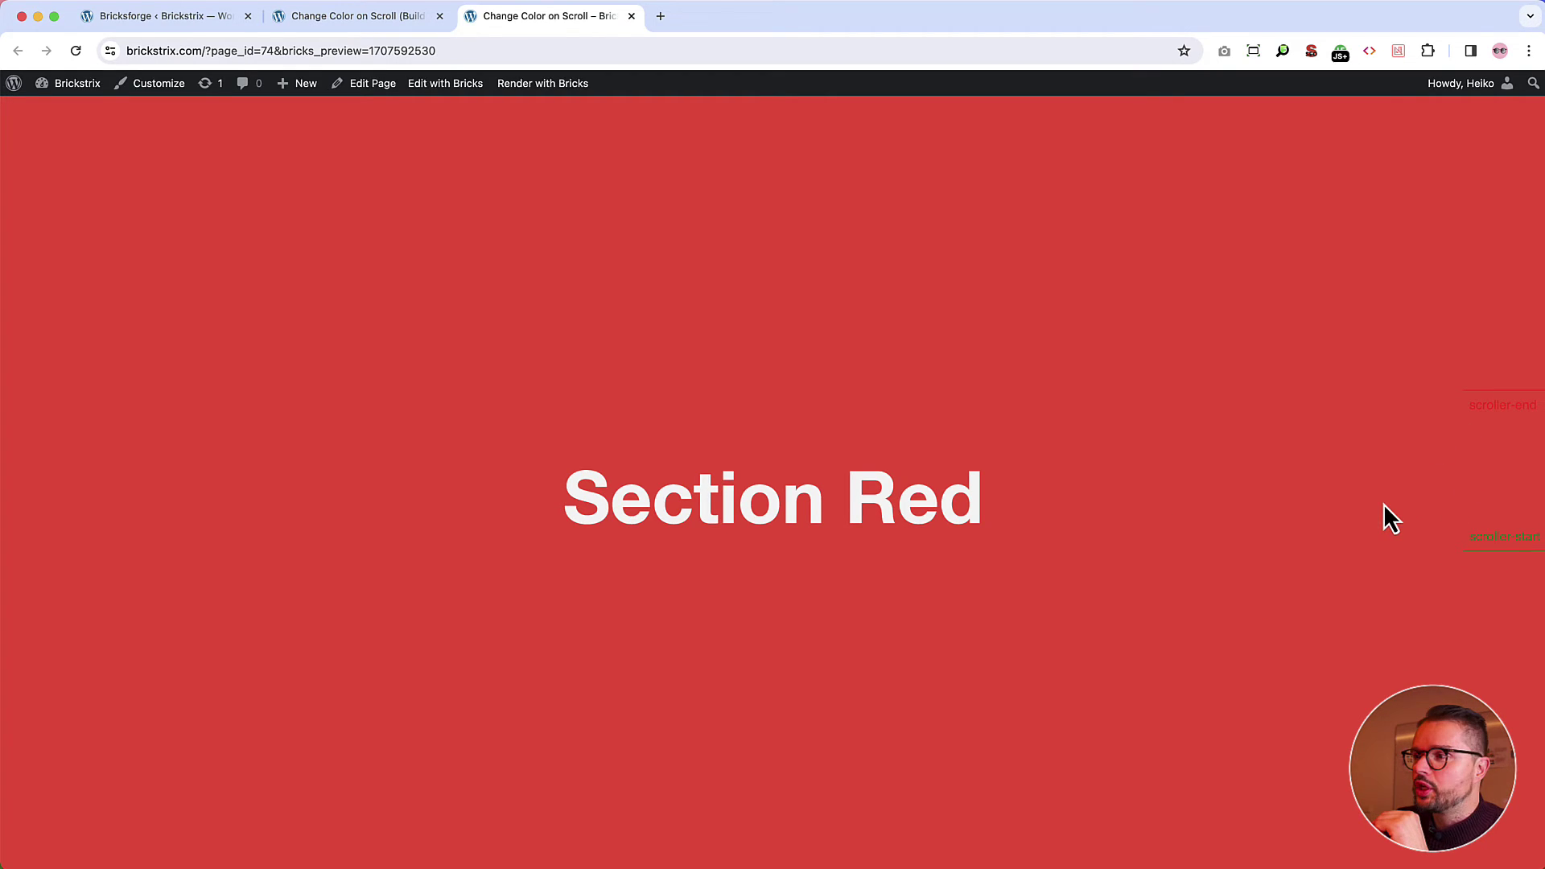
{"action": "scroll", "coordinate": [1384, 506], "scroll_direction": "down", "scroll_amount": 1}
{"action": "scroll", "coordinate": [1383, 504], "scroll_direction": "down", "scroll_amount": 3}
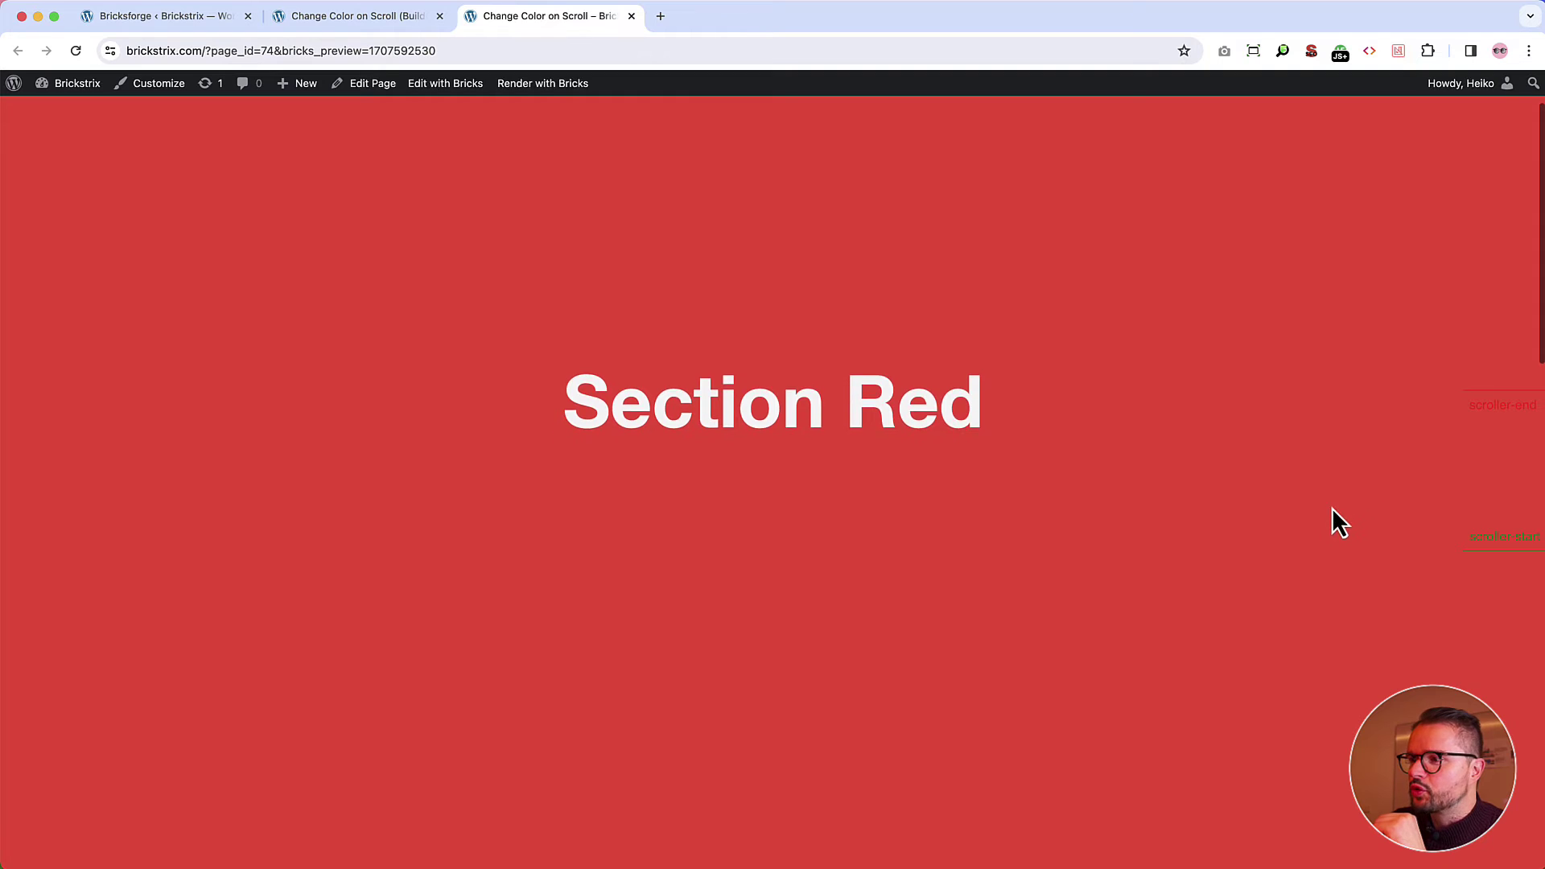
{"action": "scroll", "coordinate": [1280, 609], "scroll_direction": "down", "scroll_amount": 3}
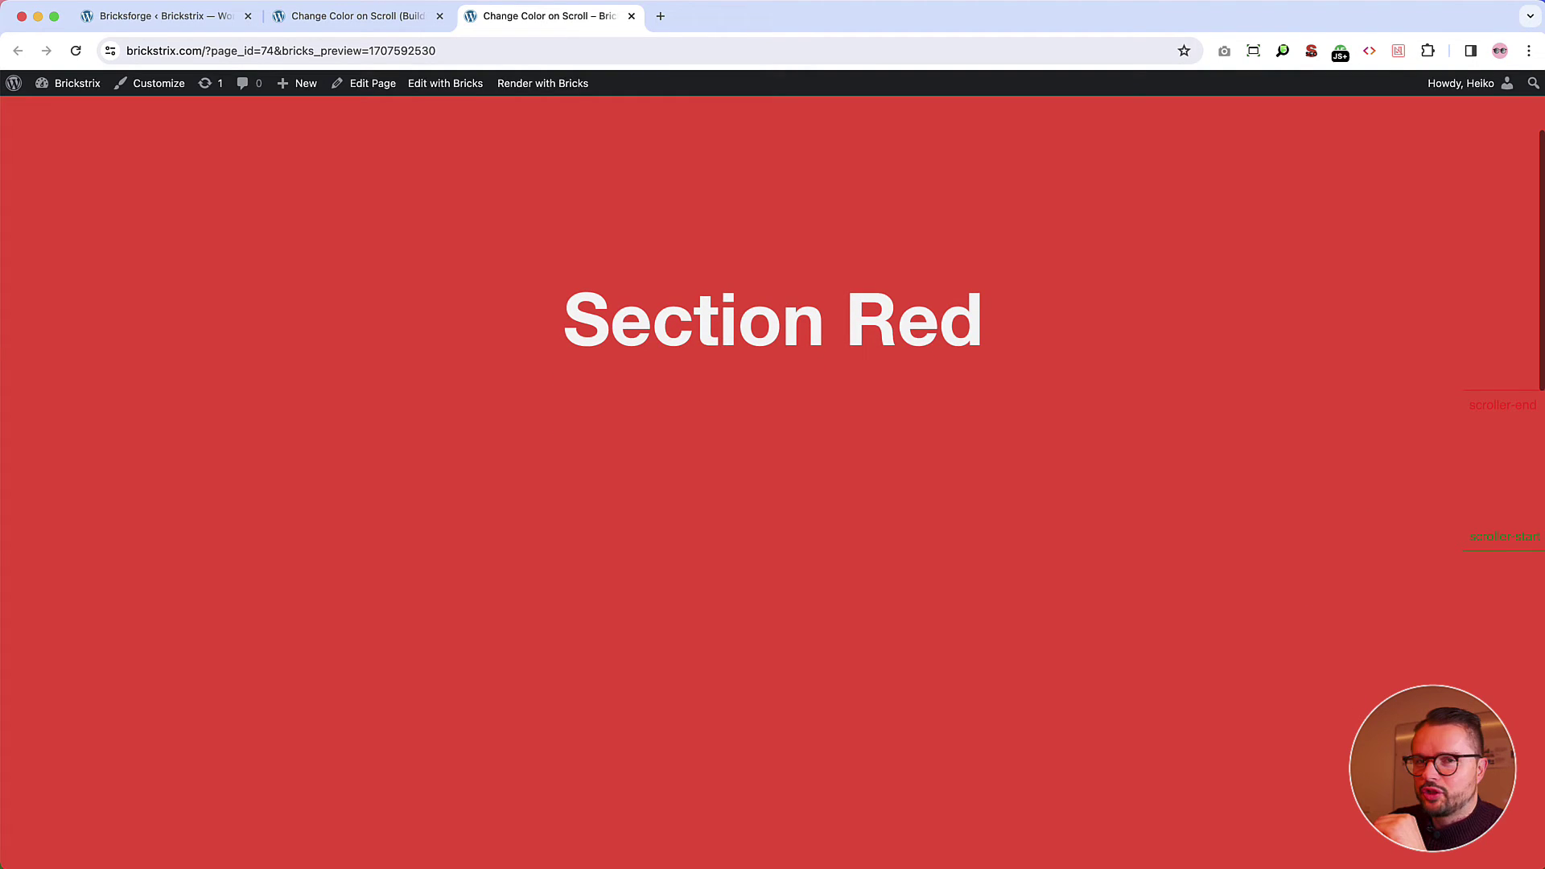
{"action": "scroll", "coordinate": [1278, 607], "scroll_direction": "down", "scroll_amount": 1}
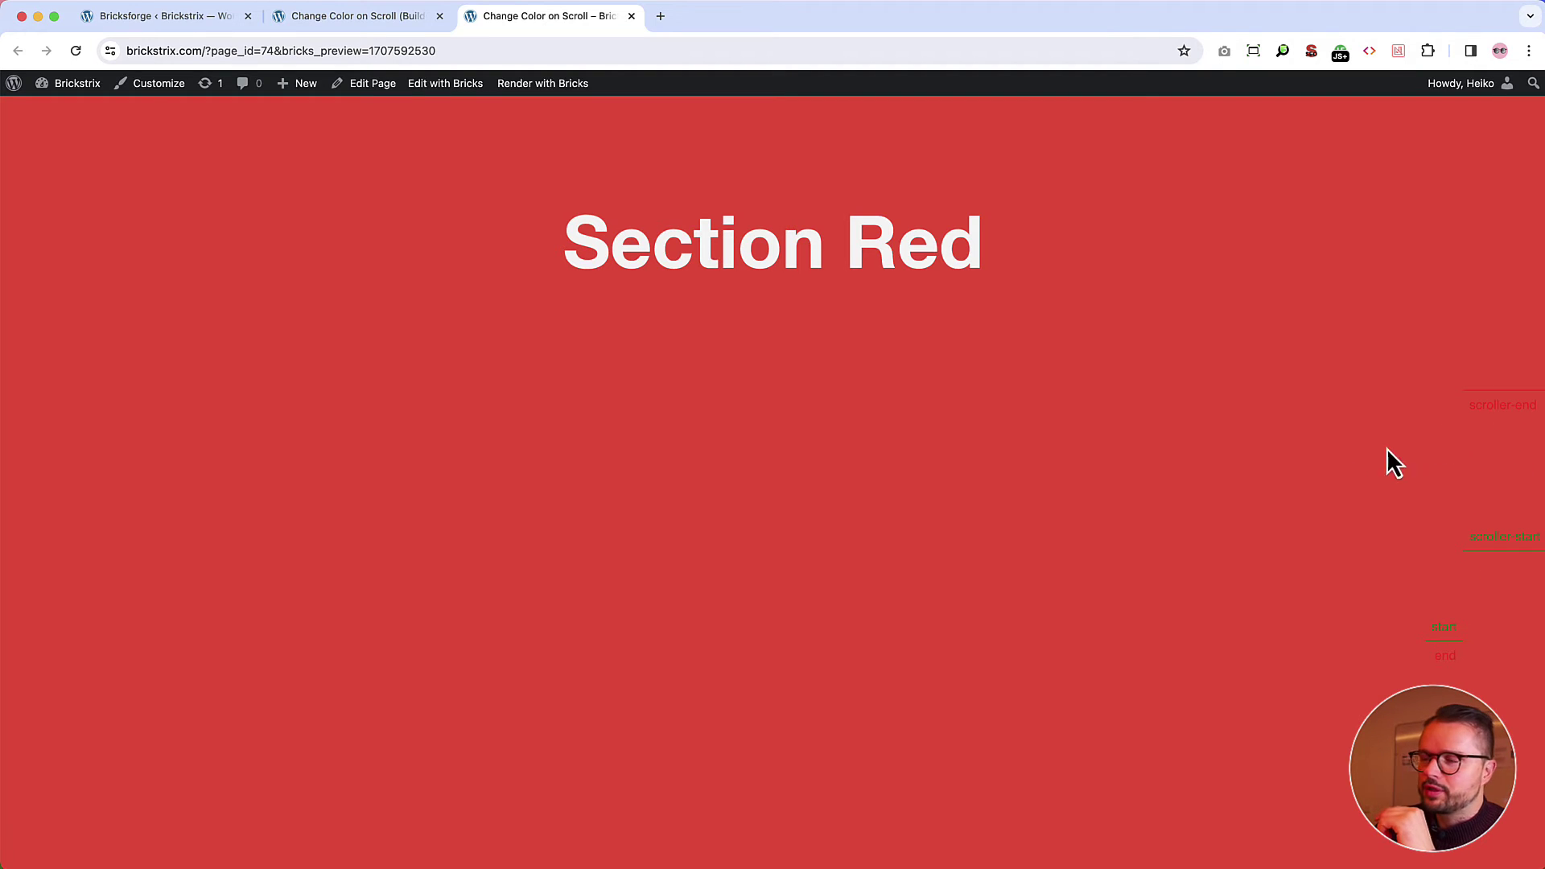
{"action": "scroll", "coordinate": [1270, 475], "scroll_direction": "down", "scroll_amount": 2}
{"action": "scroll", "coordinate": [1248, 499], "scroll_direction": "down", "scroll_amount": 2}
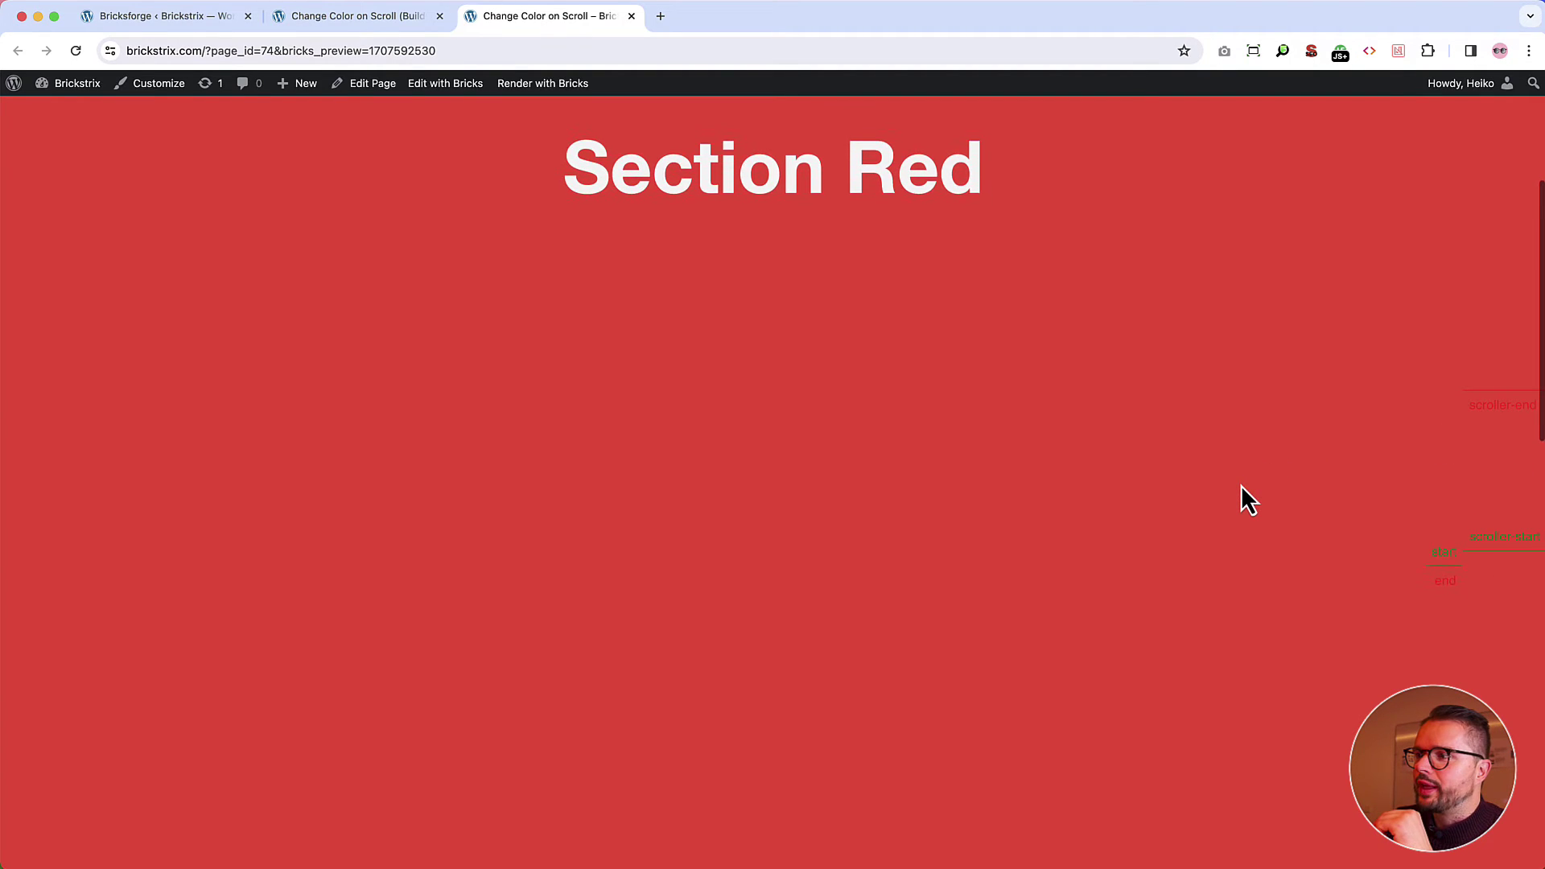
{"action": "scroll", "coordinate": [1242, 488], "scroll_direction": "down", "scroll_amount": 3}
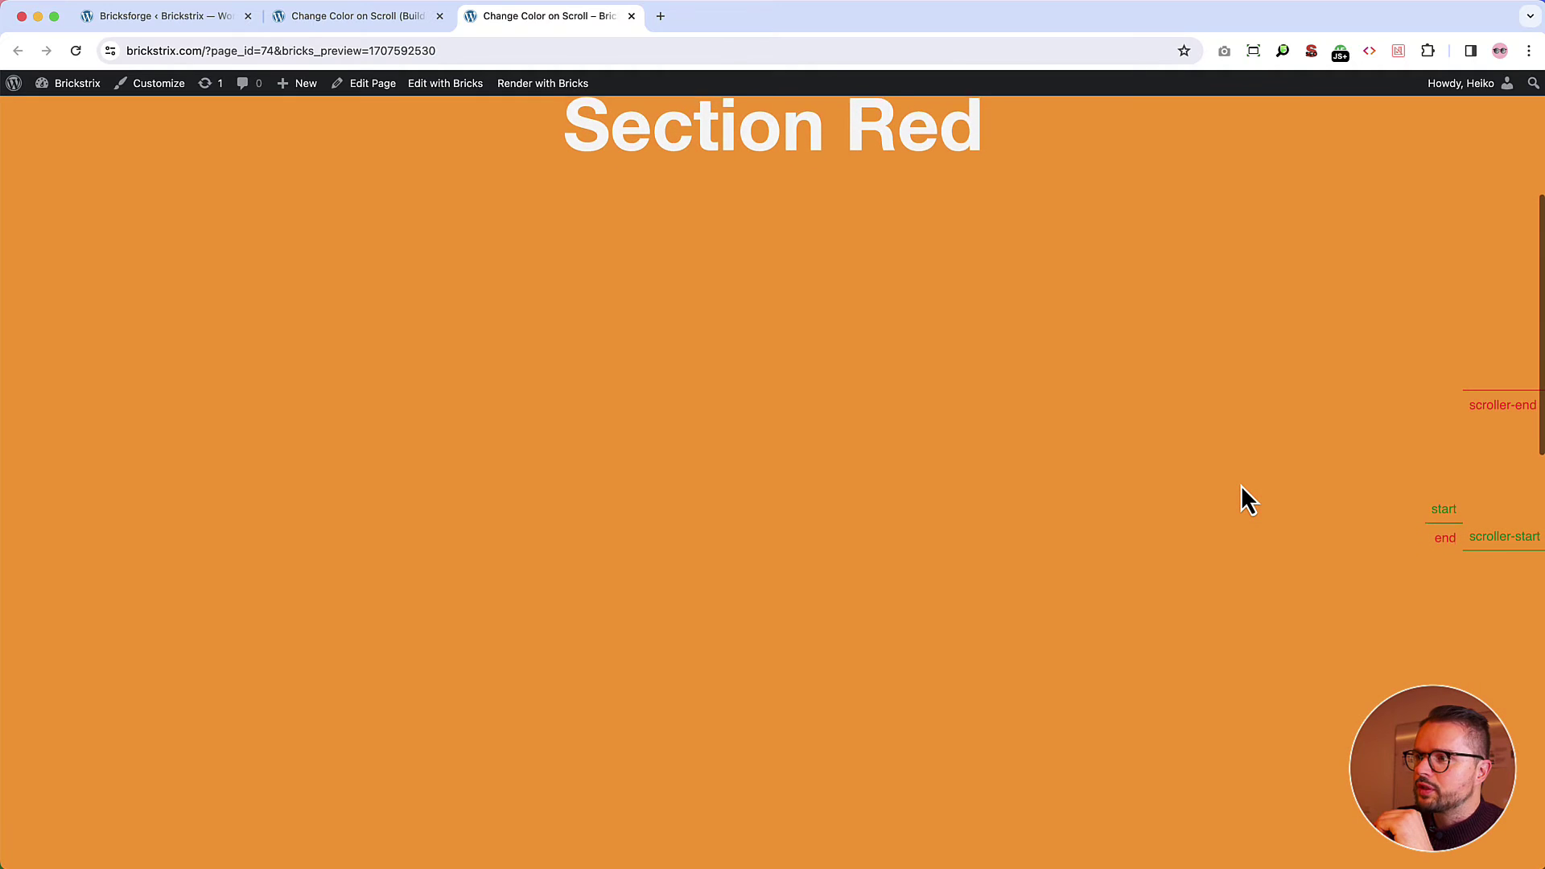
{"action": "scroll", "coordinate": [1241, 488], "scroll_direction": "down", "scroll_amount": 3}
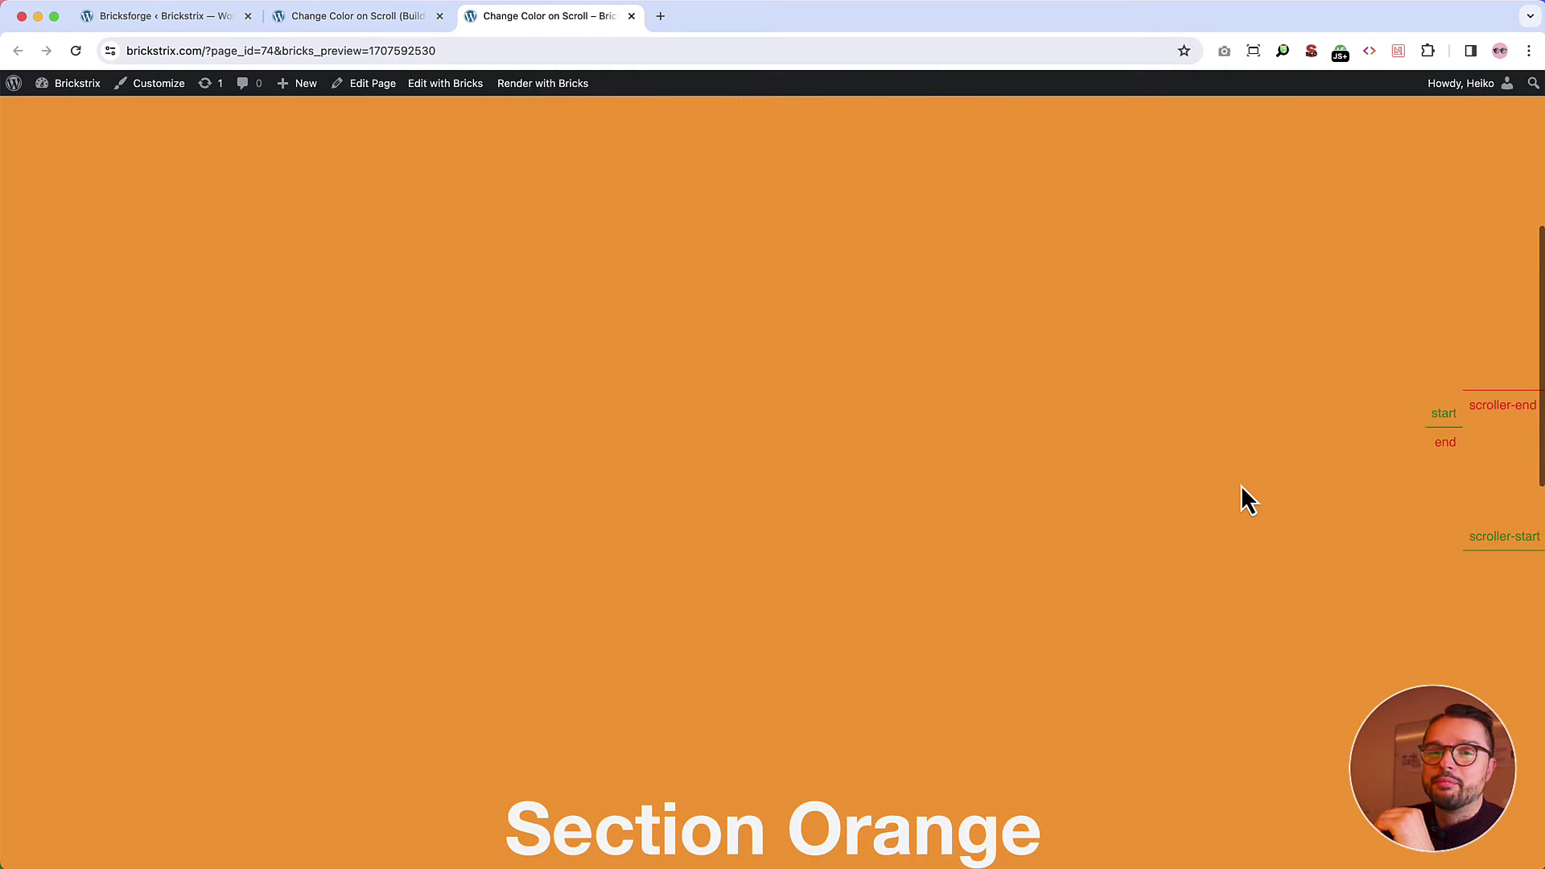
{"action": "scroll", "coordinate": [1242, 488], "scroll_direction": "down", "scroll_amount": 8}
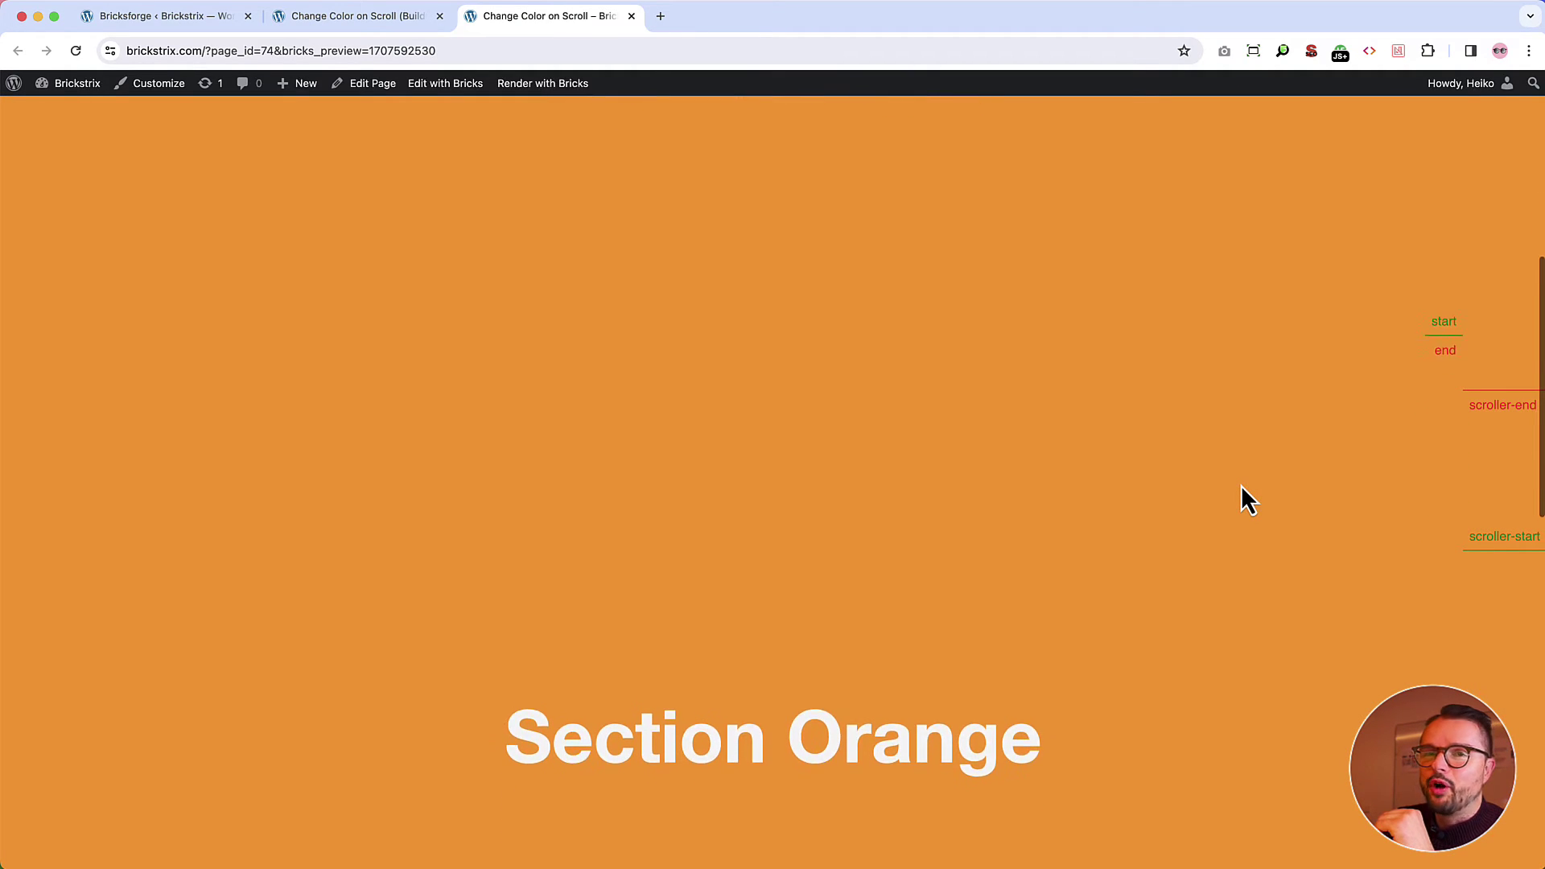
{"action": "scroll", "coordinate": [1241, 486], "scroll_direction": "down", "scroll_amount": 5}
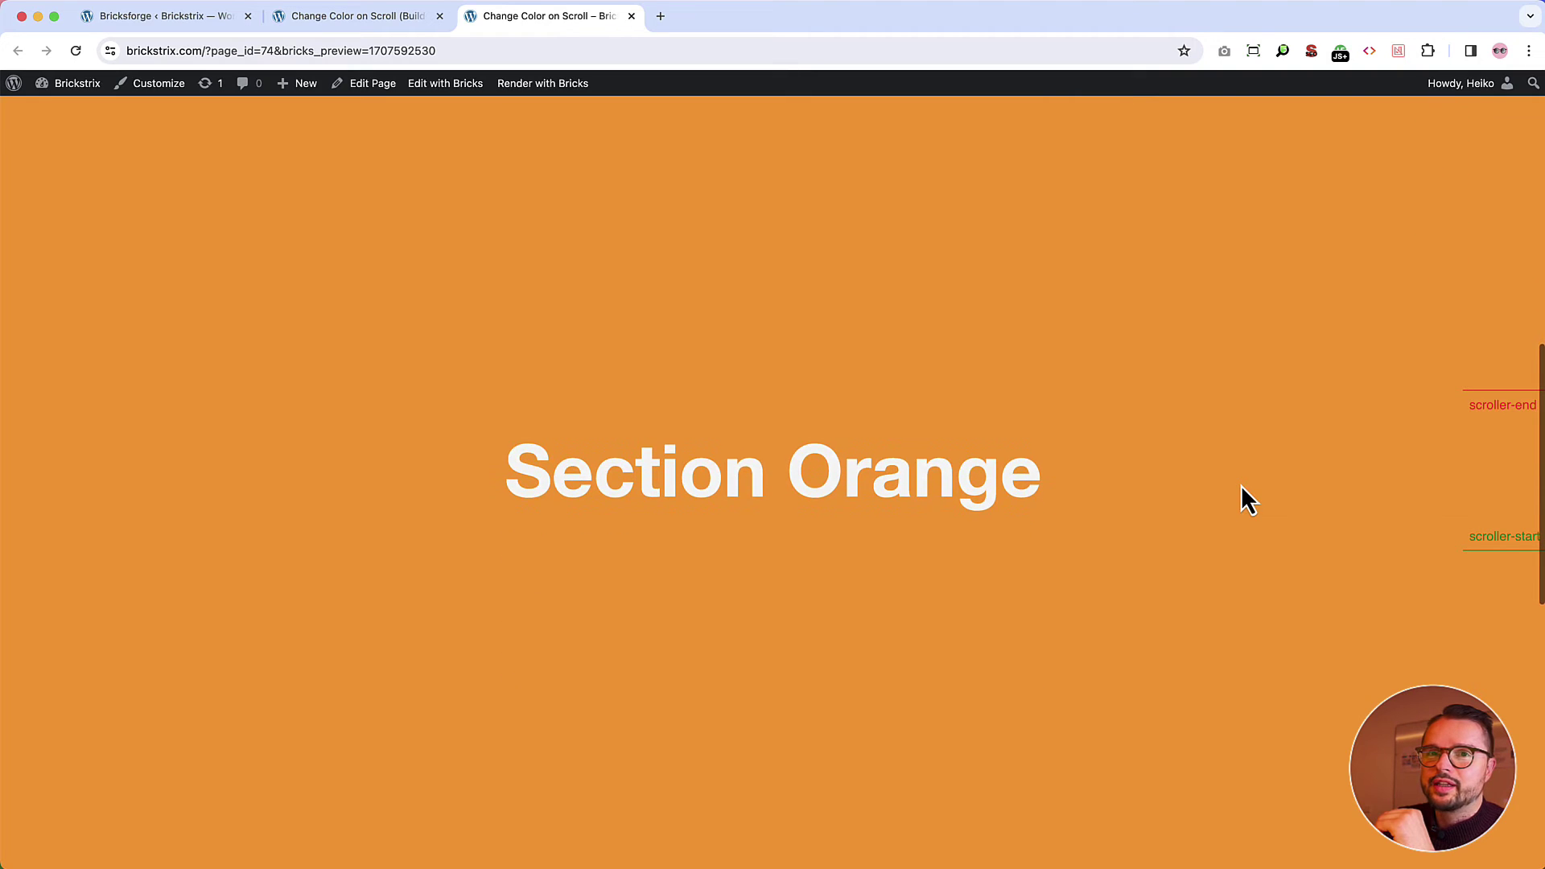
{"action": "scroll", "coordinate": [1242, 499], "scroll_direction": "down", "scroll_amount": 2}
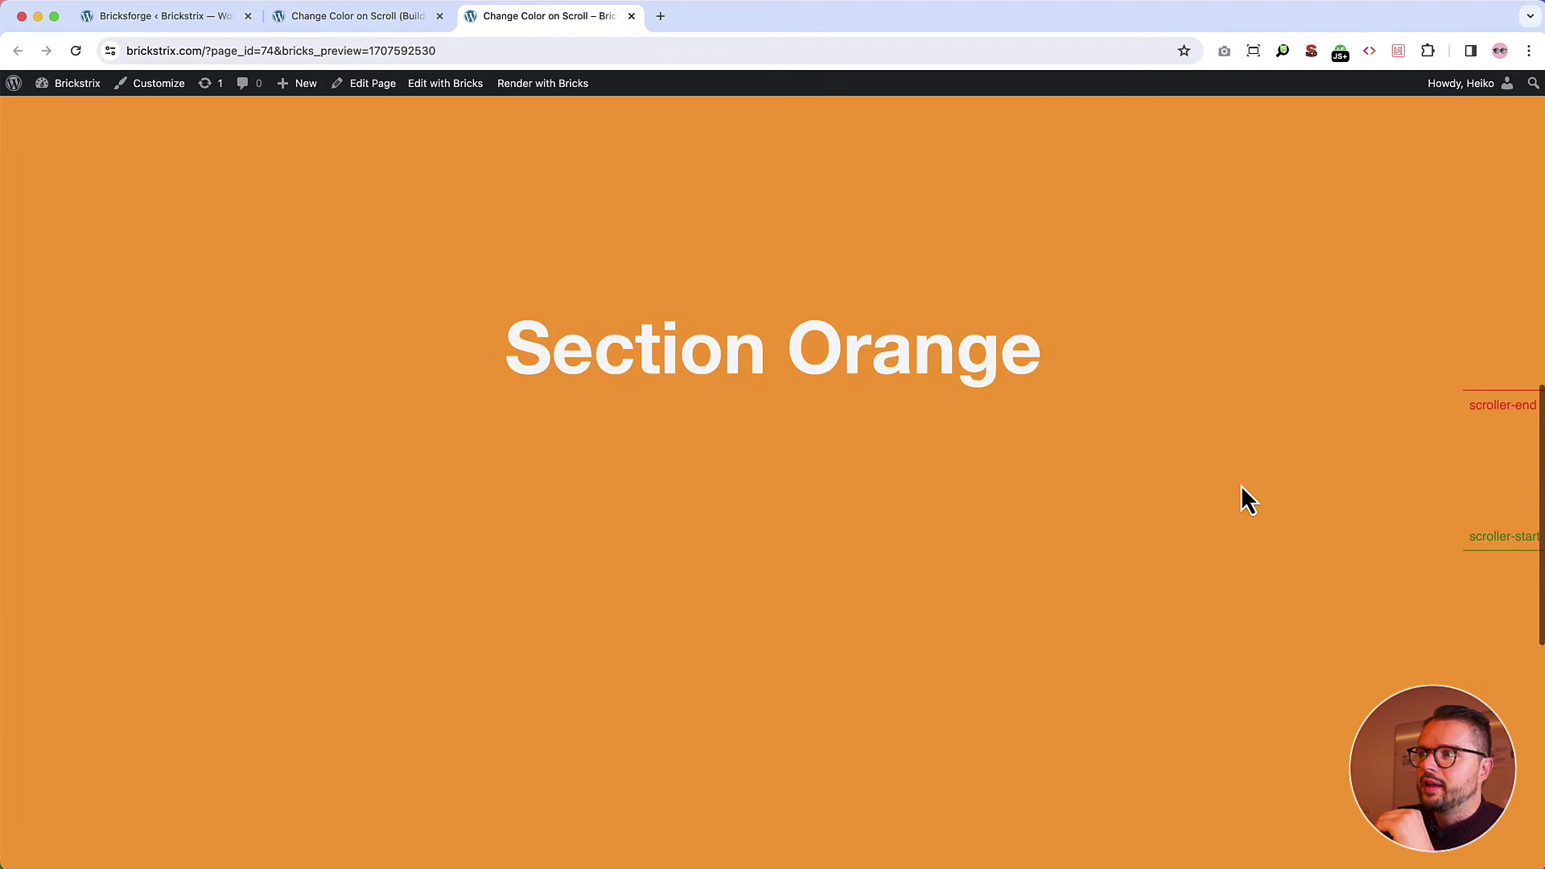
{"action": "scroll", "coordinate": [1241, 499], "scroll_direction": "up", "scroll_amount": 3}
{"action": "scroll", "coordinate": [1241, 486], "scroll_direction": "up", "scroll_amount": 6}
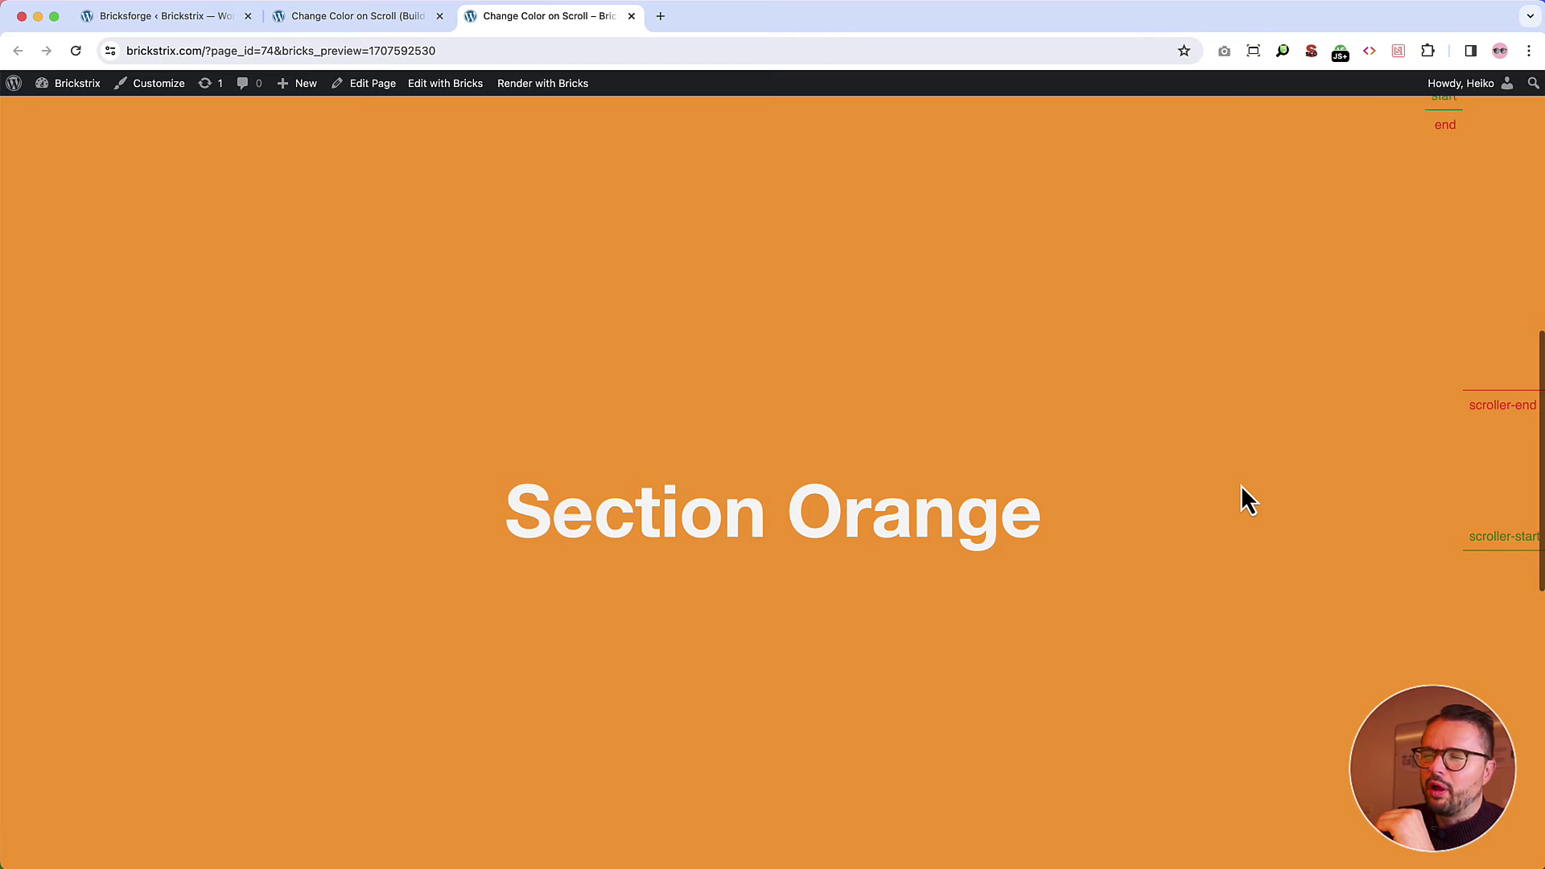
{"action": "scroll", "coordinate": [1242, 499], "scroll_direction": "up", "scroll_amount": 5}
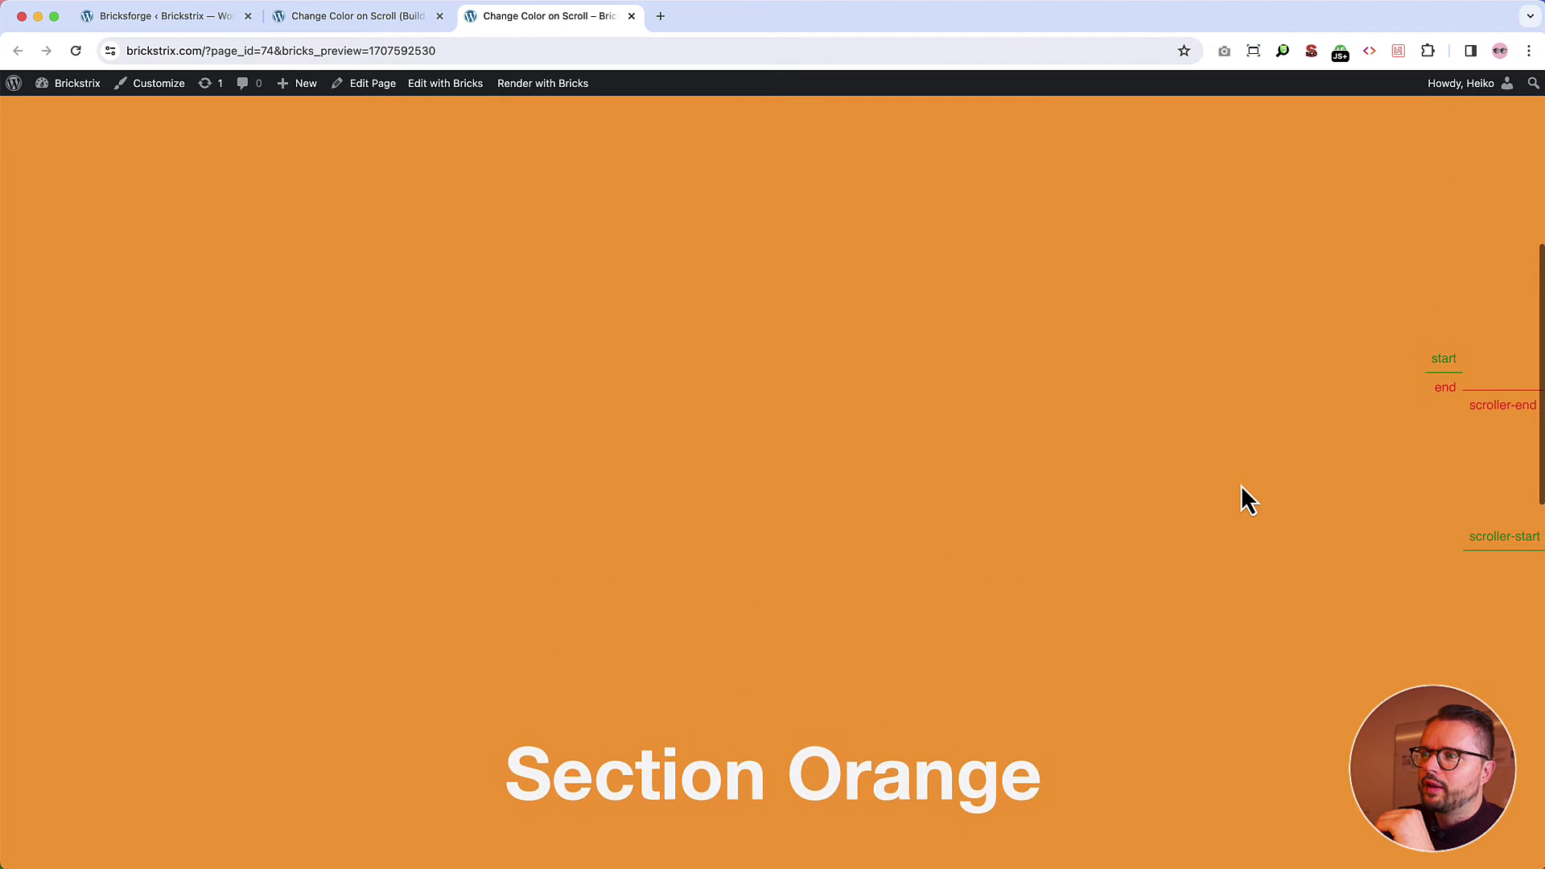
{"action": "scroll", "coordinate": [1242, 487], "scroll_direction": "up", "scroll_amount": 3}
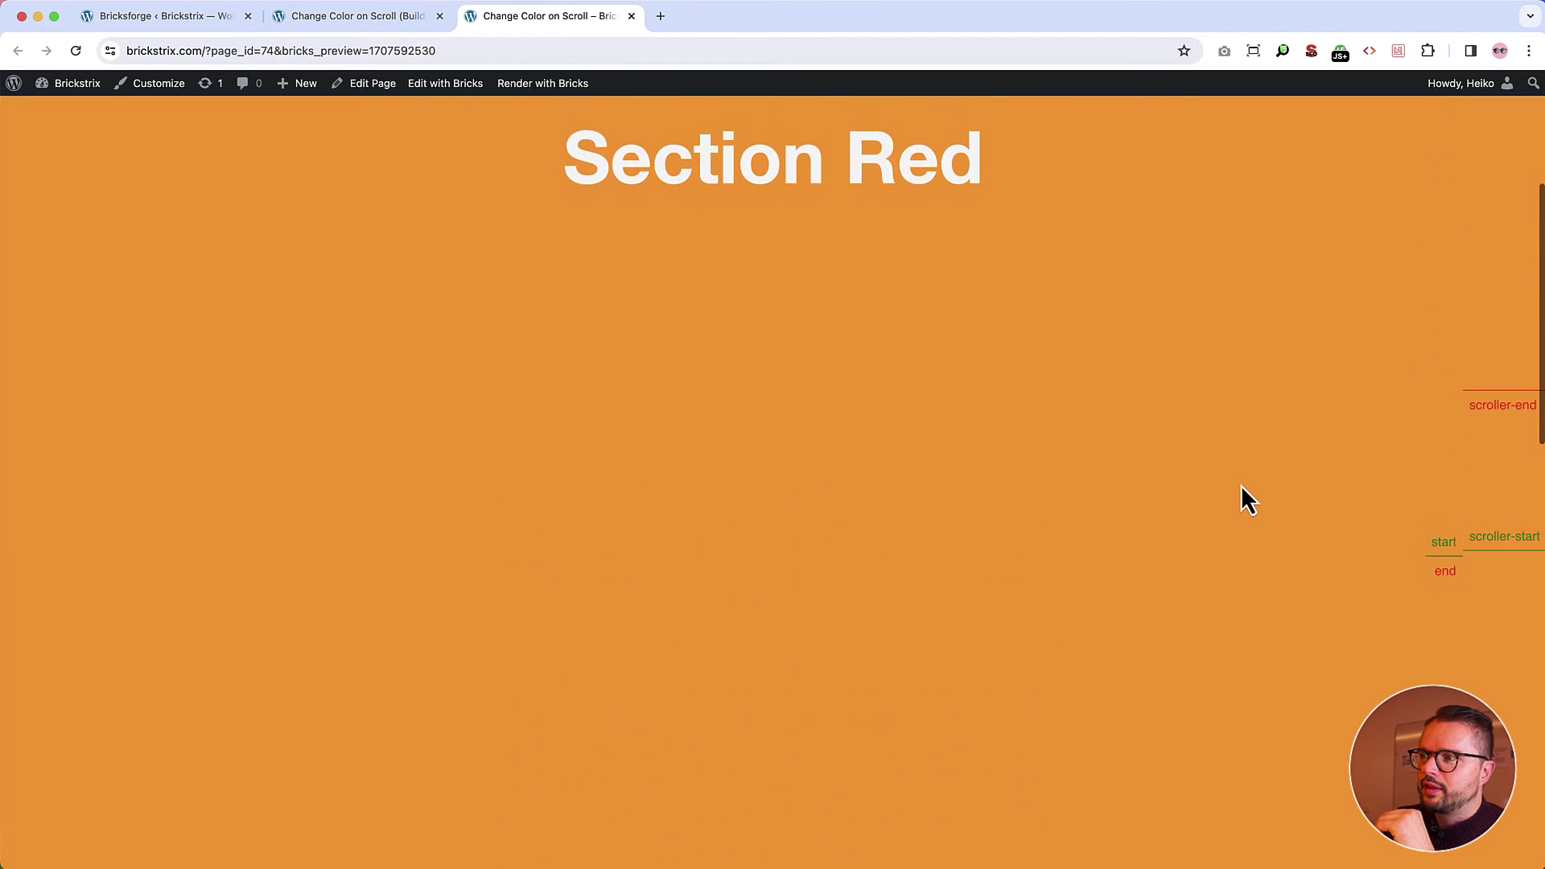
{"action": "scroll", "coordinate": [1242, 487], "scroll_direction": "up", "scroll_amount": 6}
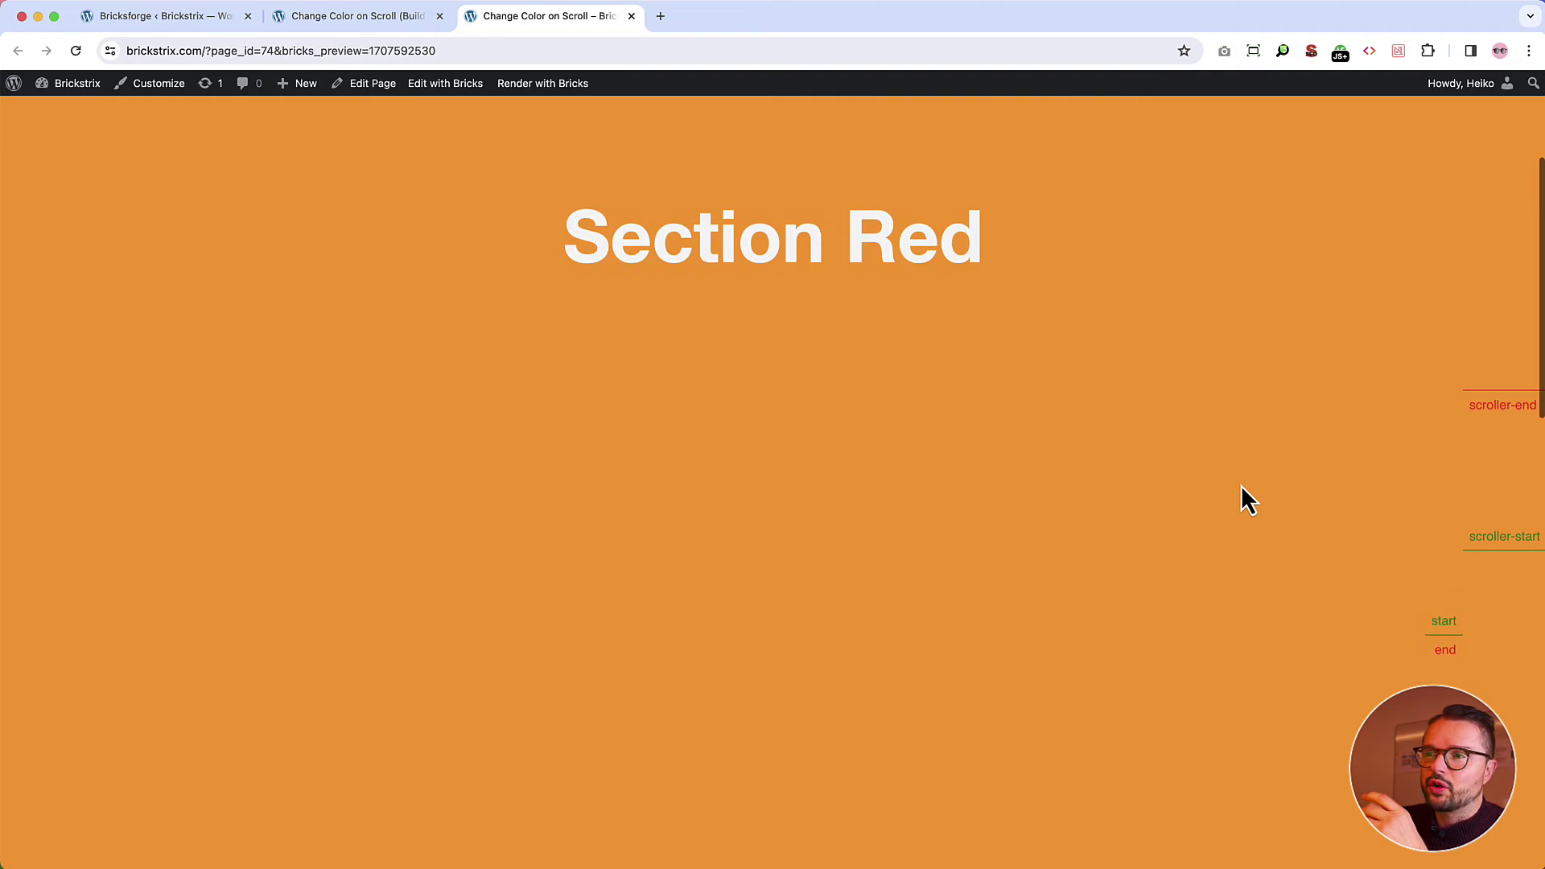
{"action": "scroll", "coordinate": [1241, 499], "scroll_direction": "up", "scroll_amount": 2}
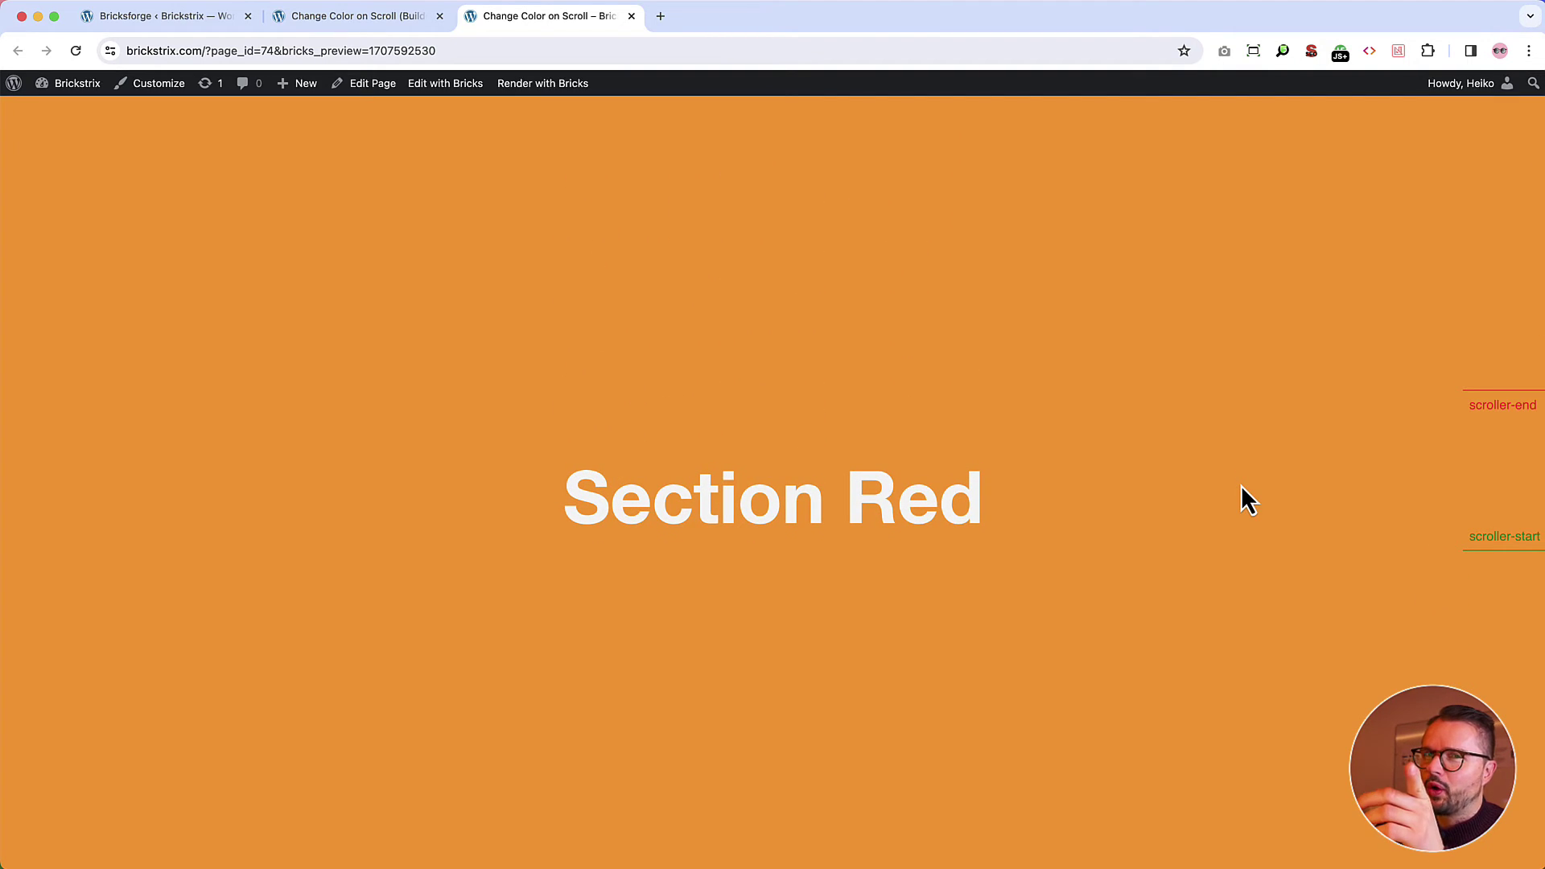
Set Toggle Actions to 'play none reverse none', save the timeline, and switch to the live page
{"action": "left_click", "coordinate": [350, 19]}
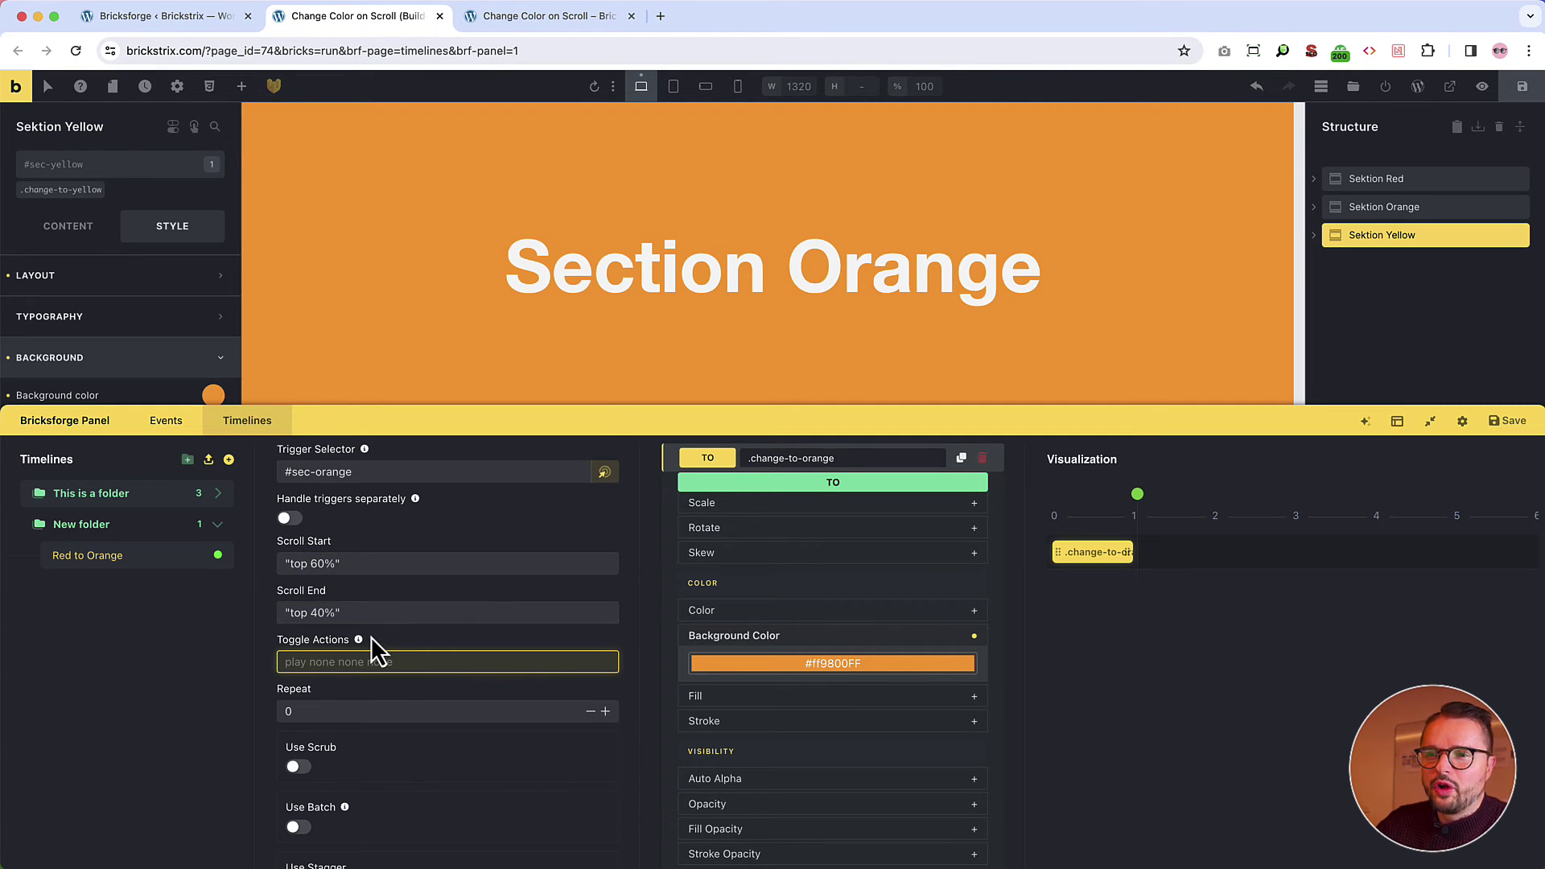
{"action": "mouse_move", "coordinate": [370, 636]}
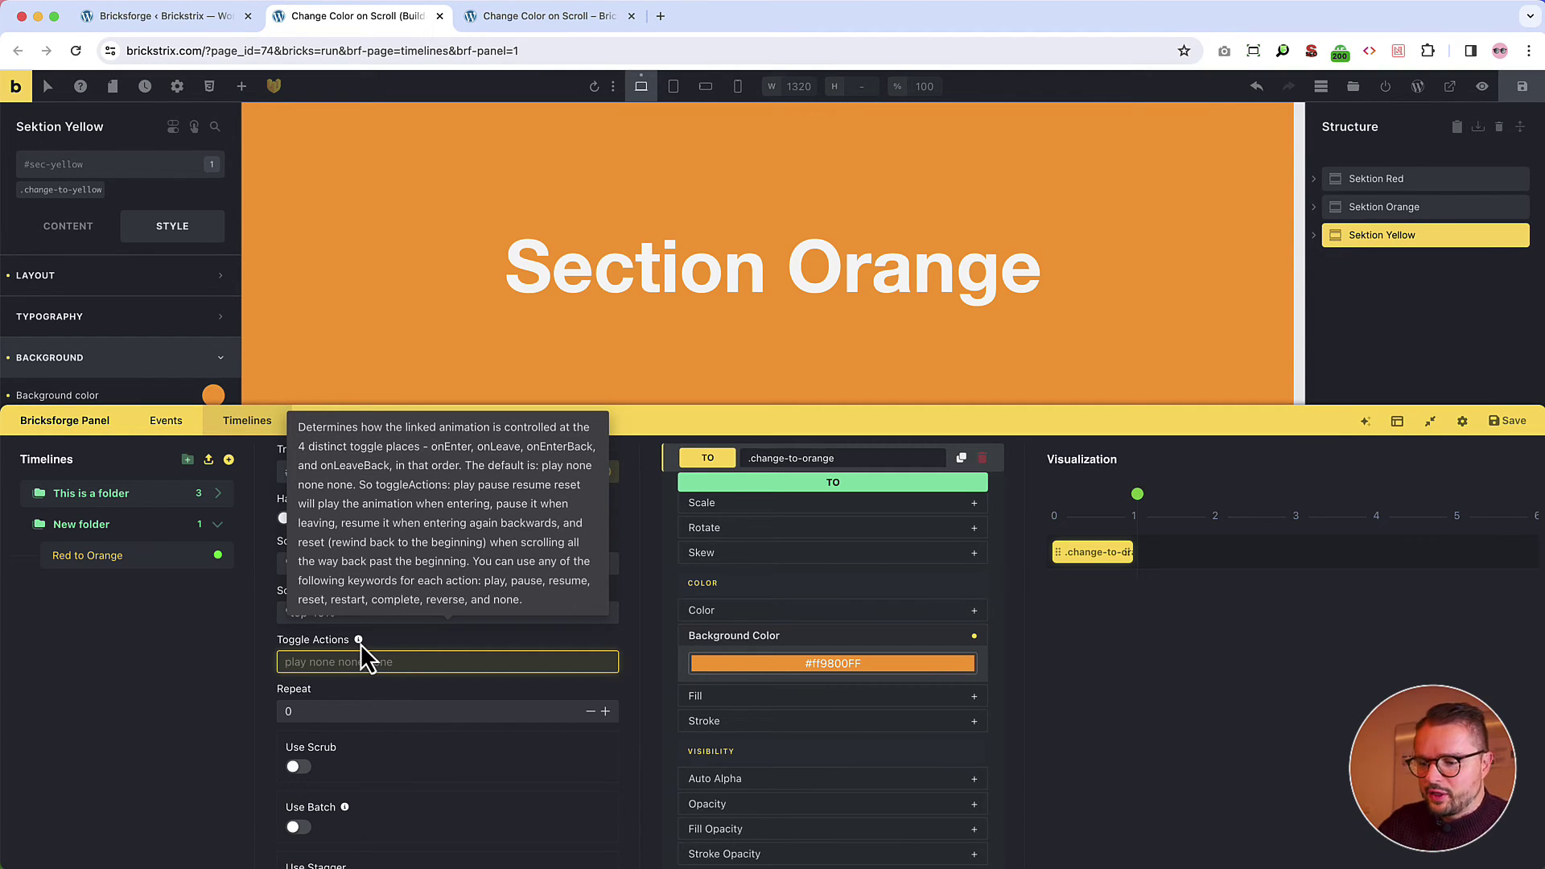
{"action": "type", "text": "play none reverse none"}
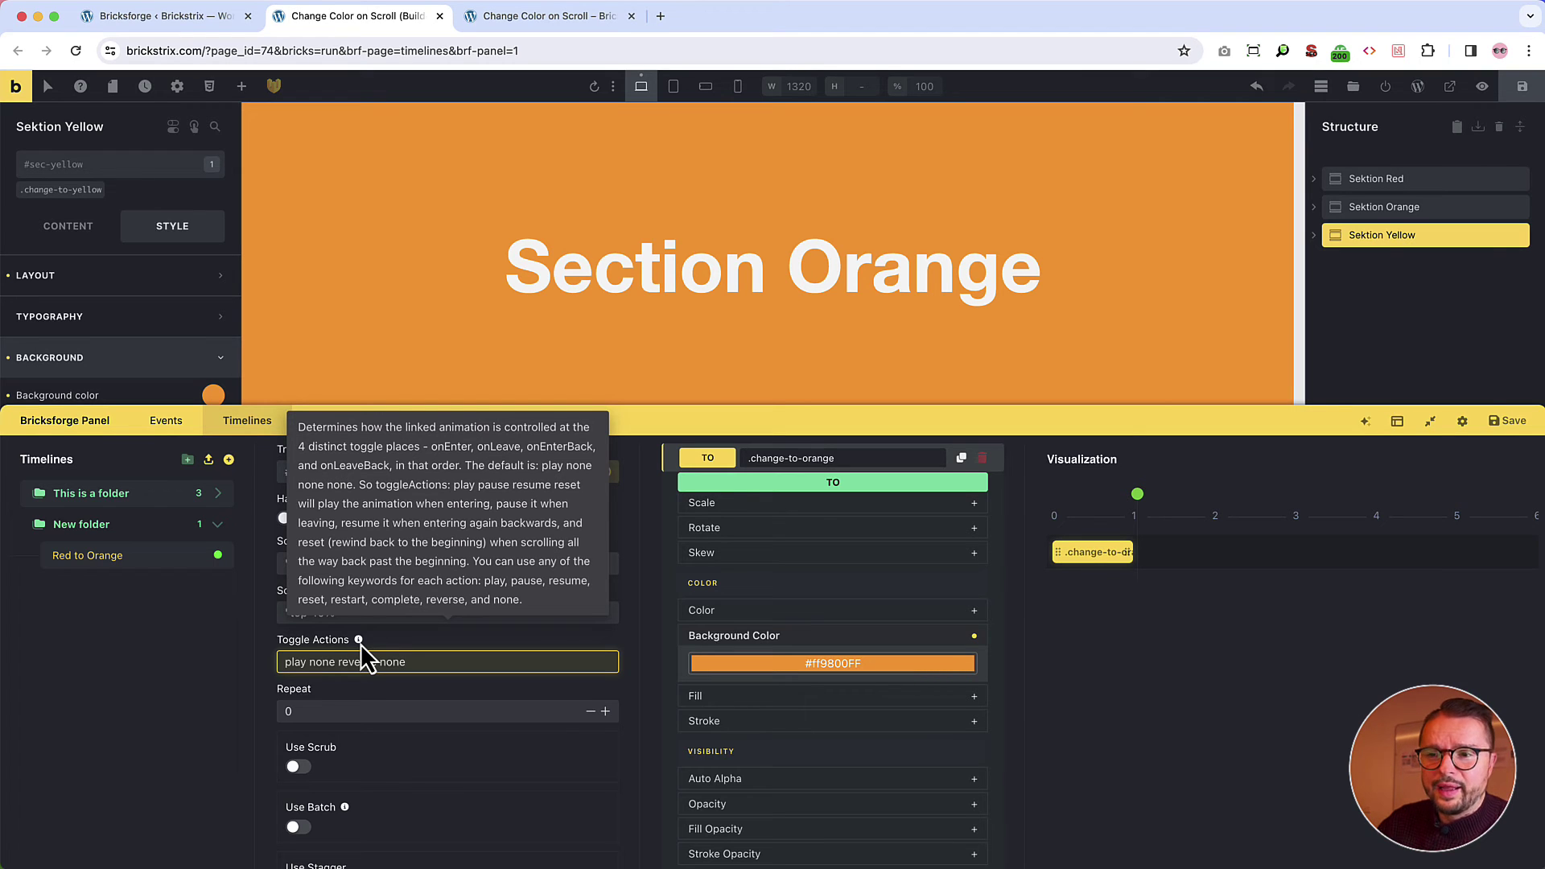
{"action": "left_click", "coordinate": [403, 641]}
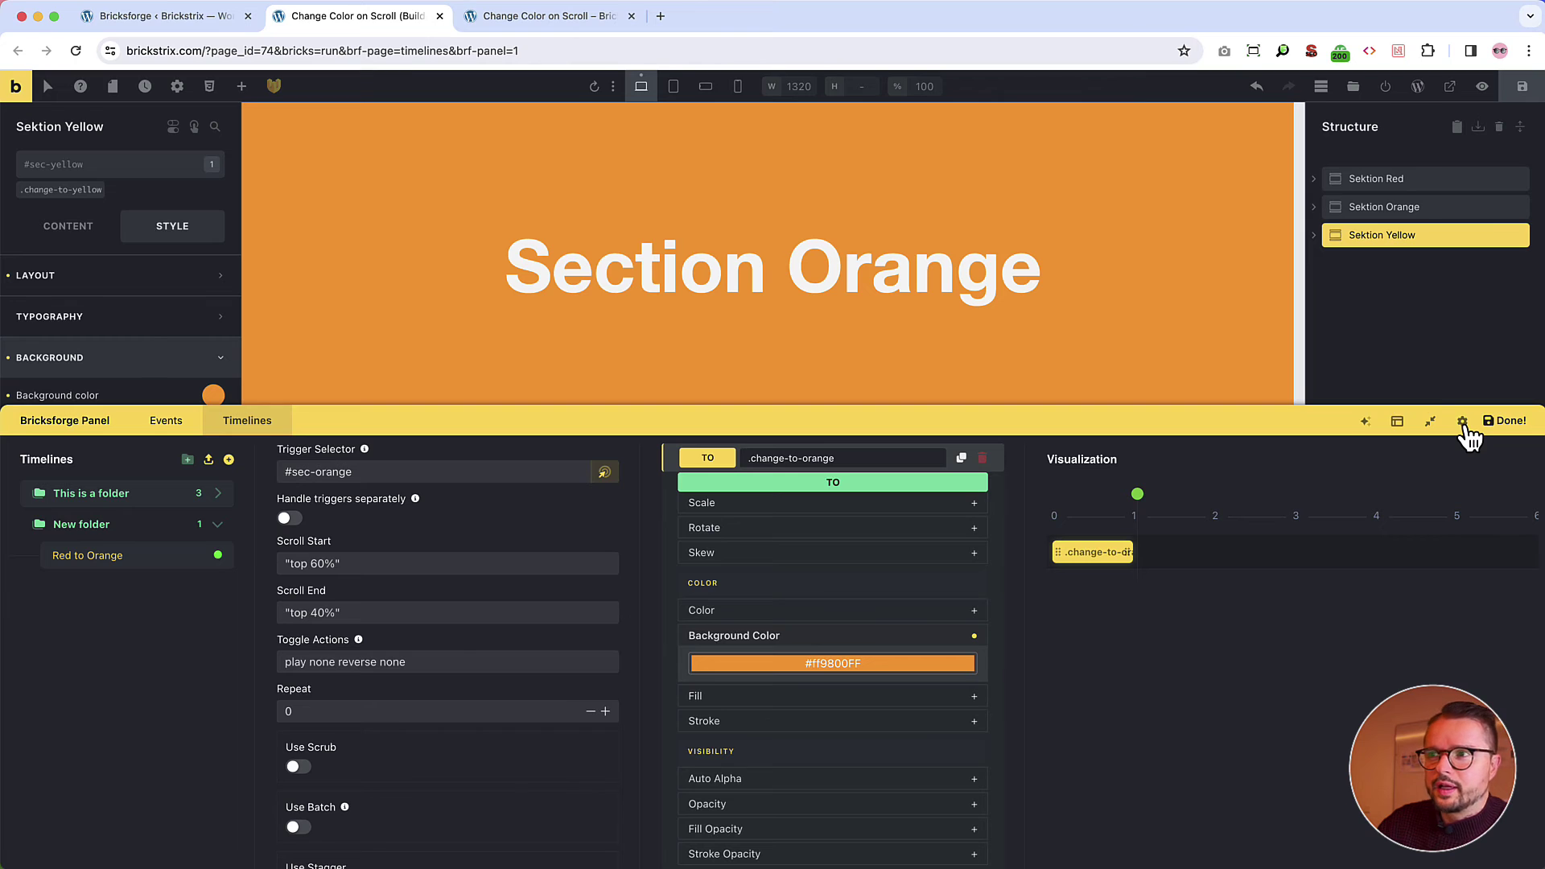
{"action": "left_click", "coordinate": [551, 16]}
Scroll the live page down and up repeatedly, watching red turn orange and revert to red
{"action": "scroll", "coordinate": [300, 419], "scroll_direction": "down", "scroll_amount": 5}
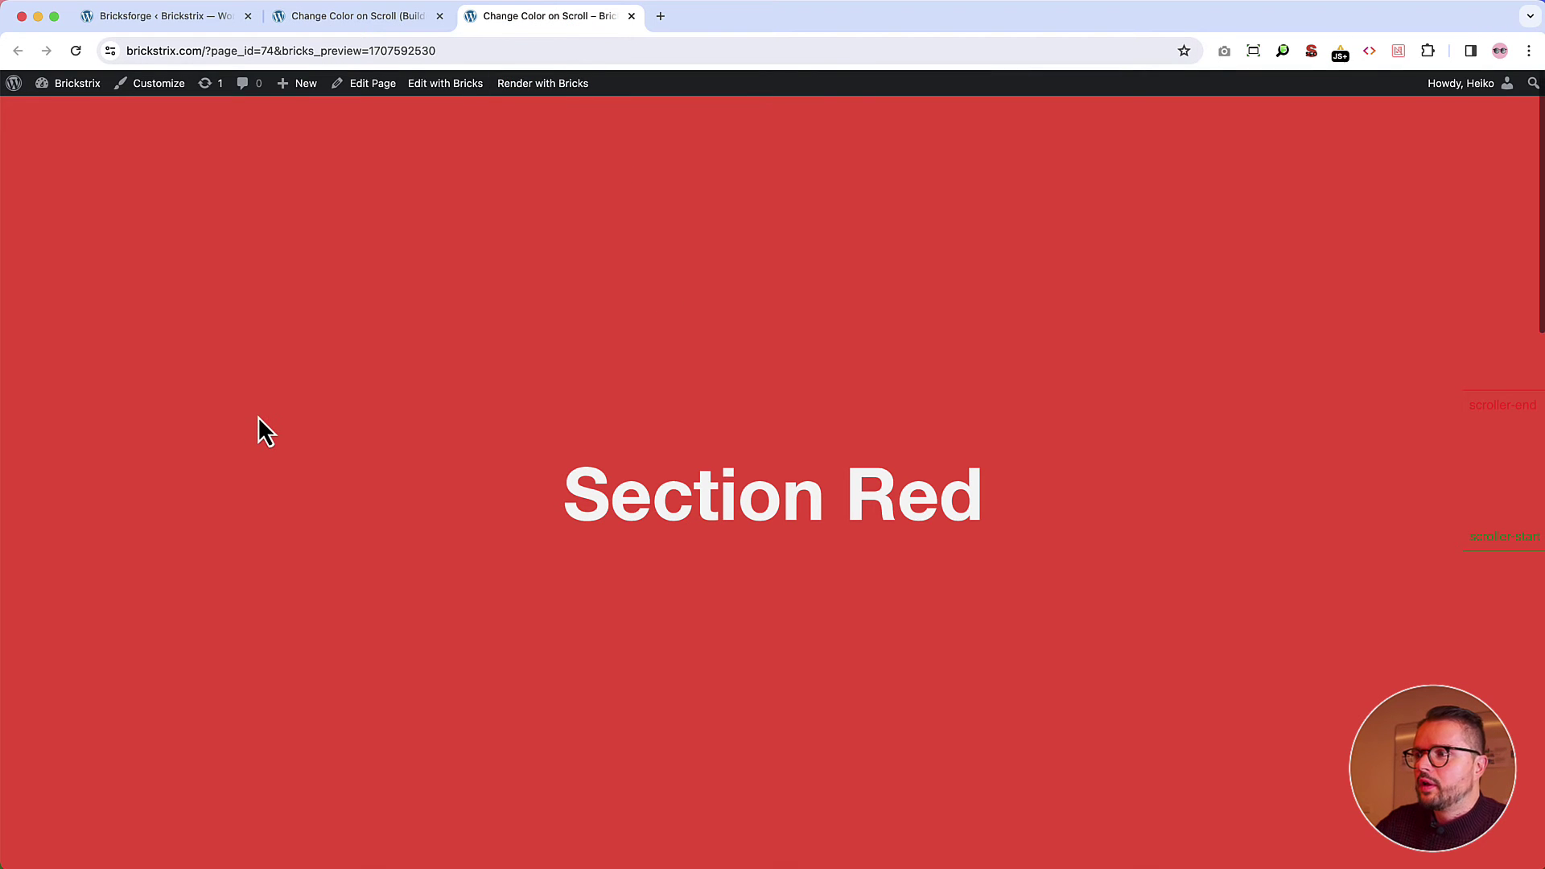
{"action": "scroll", "coordinate": [299, 420], "scroll_direction": "down", "scroll_amount": 5}
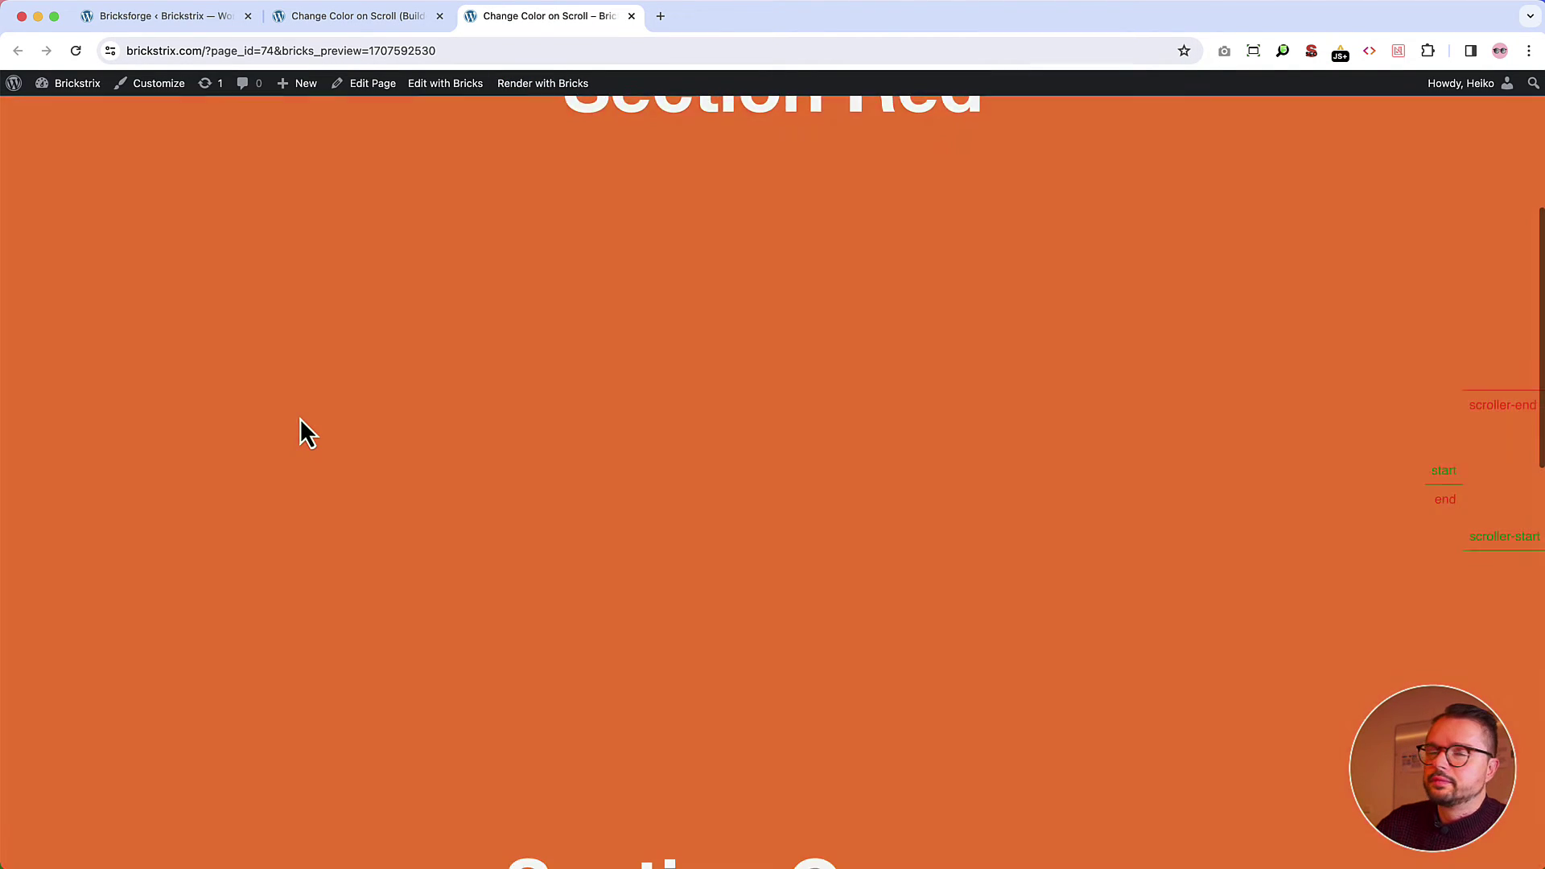
{"action": "scroll", "coordinate": [299, 418], "scroll_direction": "down", "scroll_amount": 3}
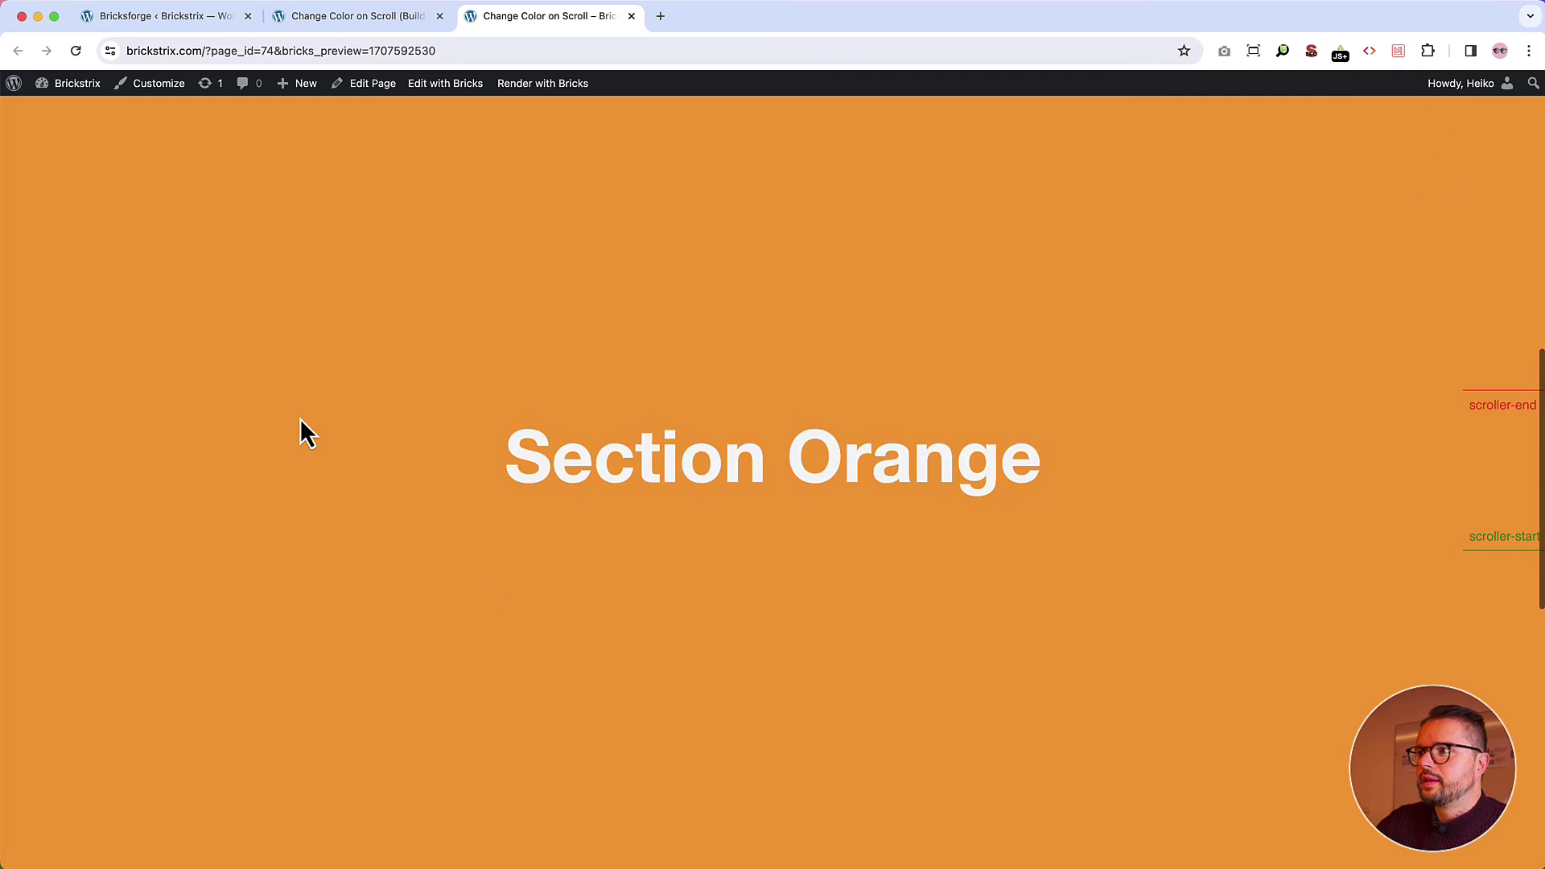
{"action": "scroll", "coordinate": [299, 418], "scroll_direction": "up", "scroll_amount": 4}
{"action": "scroll", "coordinate": [300, 419], "scroll_direction": "up", "scroll_amount": 8}
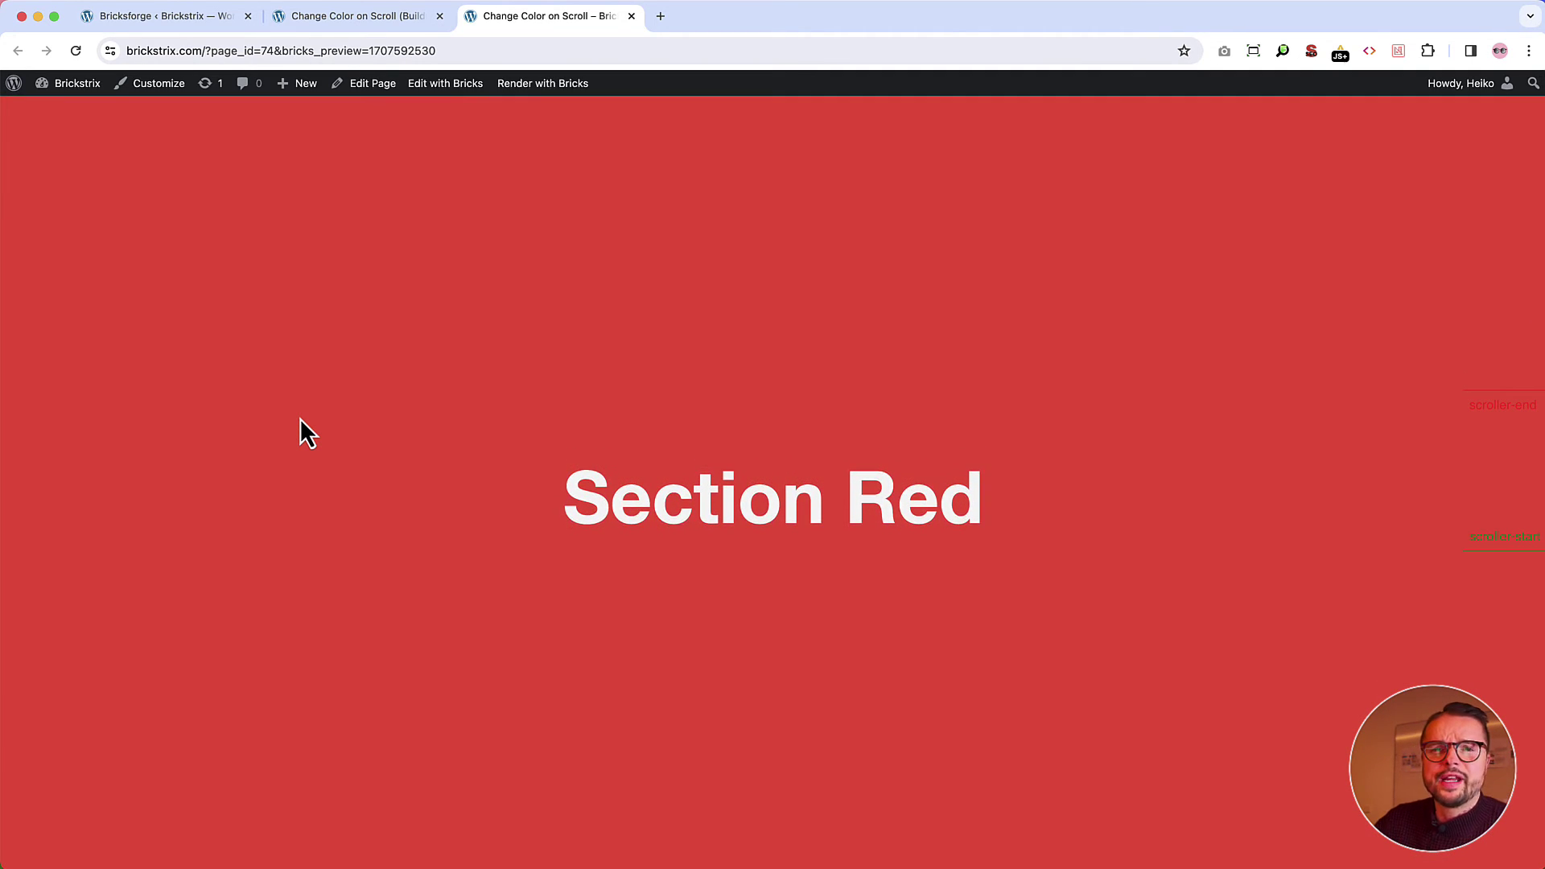
{"action": "scroll", "coordinate": [300, 418], "scroll_direction": "down", "scroll_amount": 8}
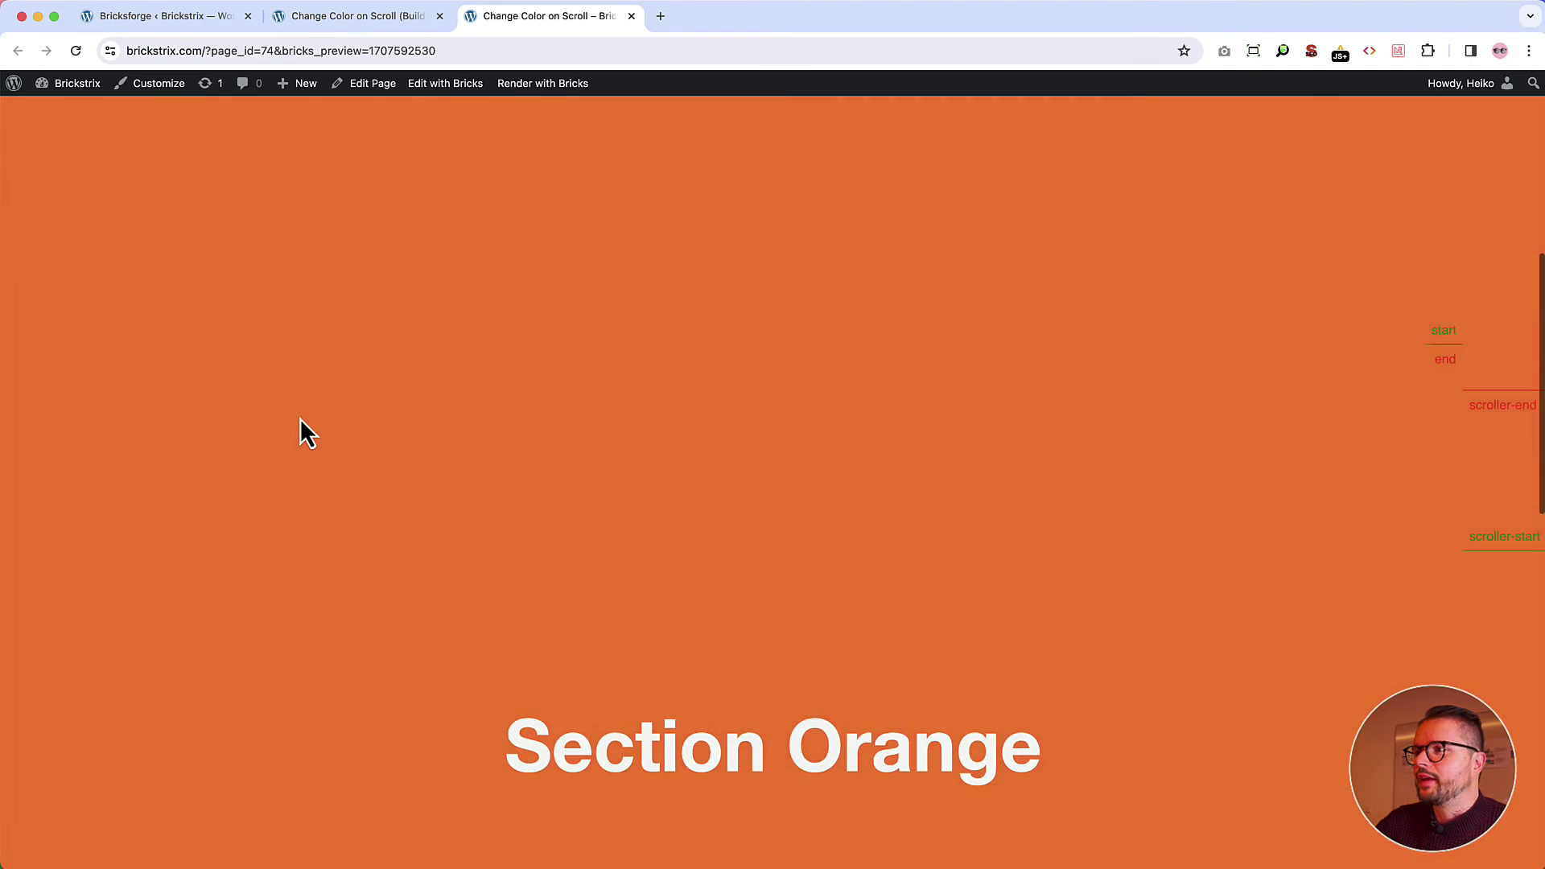
{"action": "scroll", "coordinate": [299, 418], "scroll_direction": "up", "scroll_amount": 8}
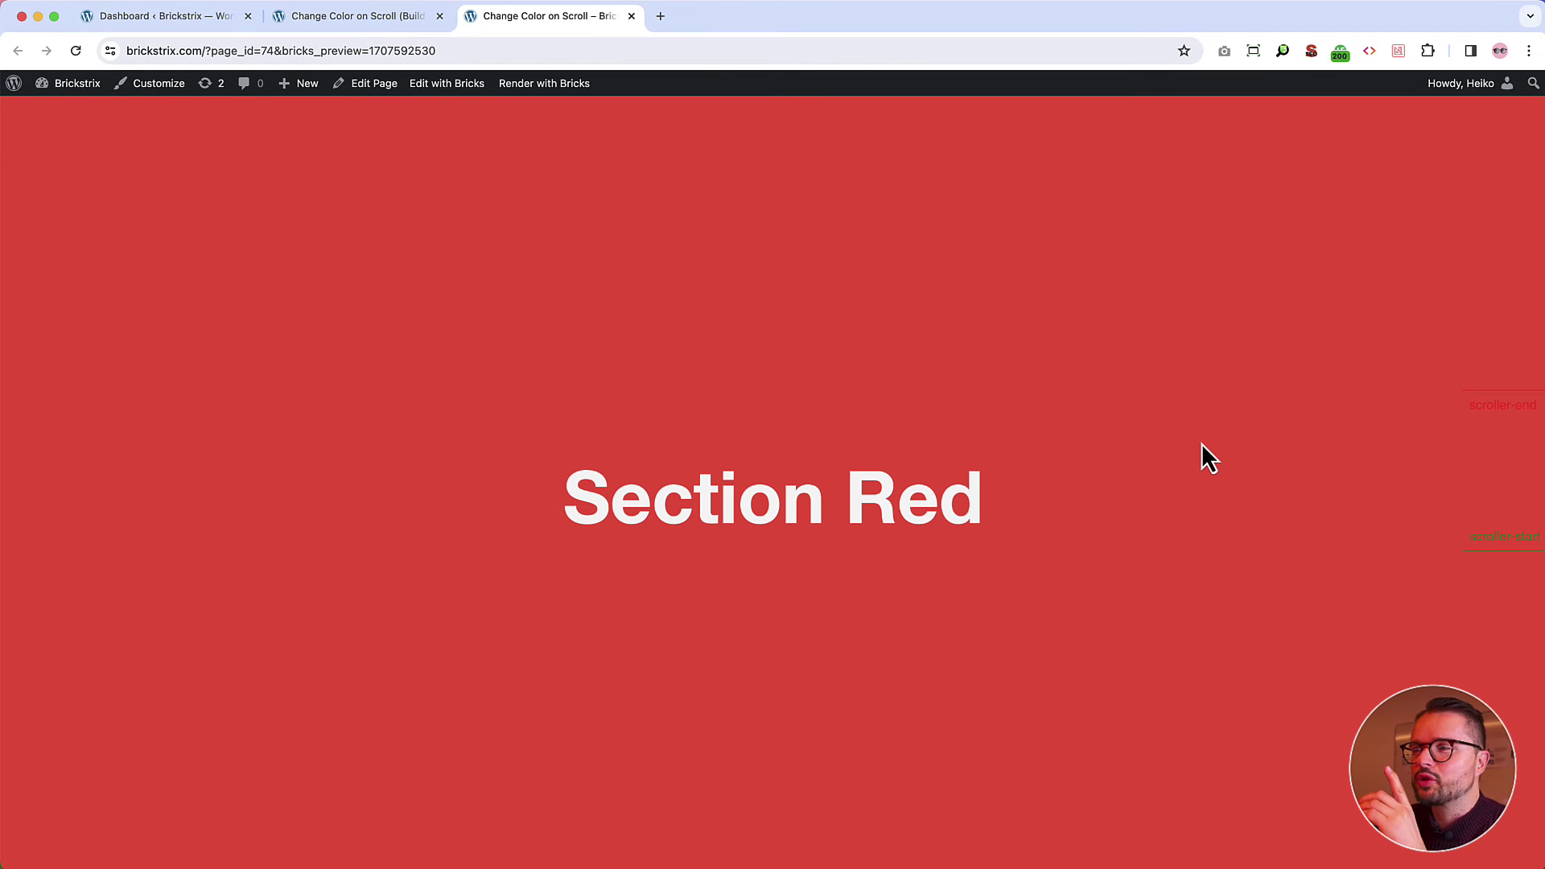
{"action": "scroll", "coordinate": [1210, 440], "scroll_direction": "down", "scroll_amount": 5}
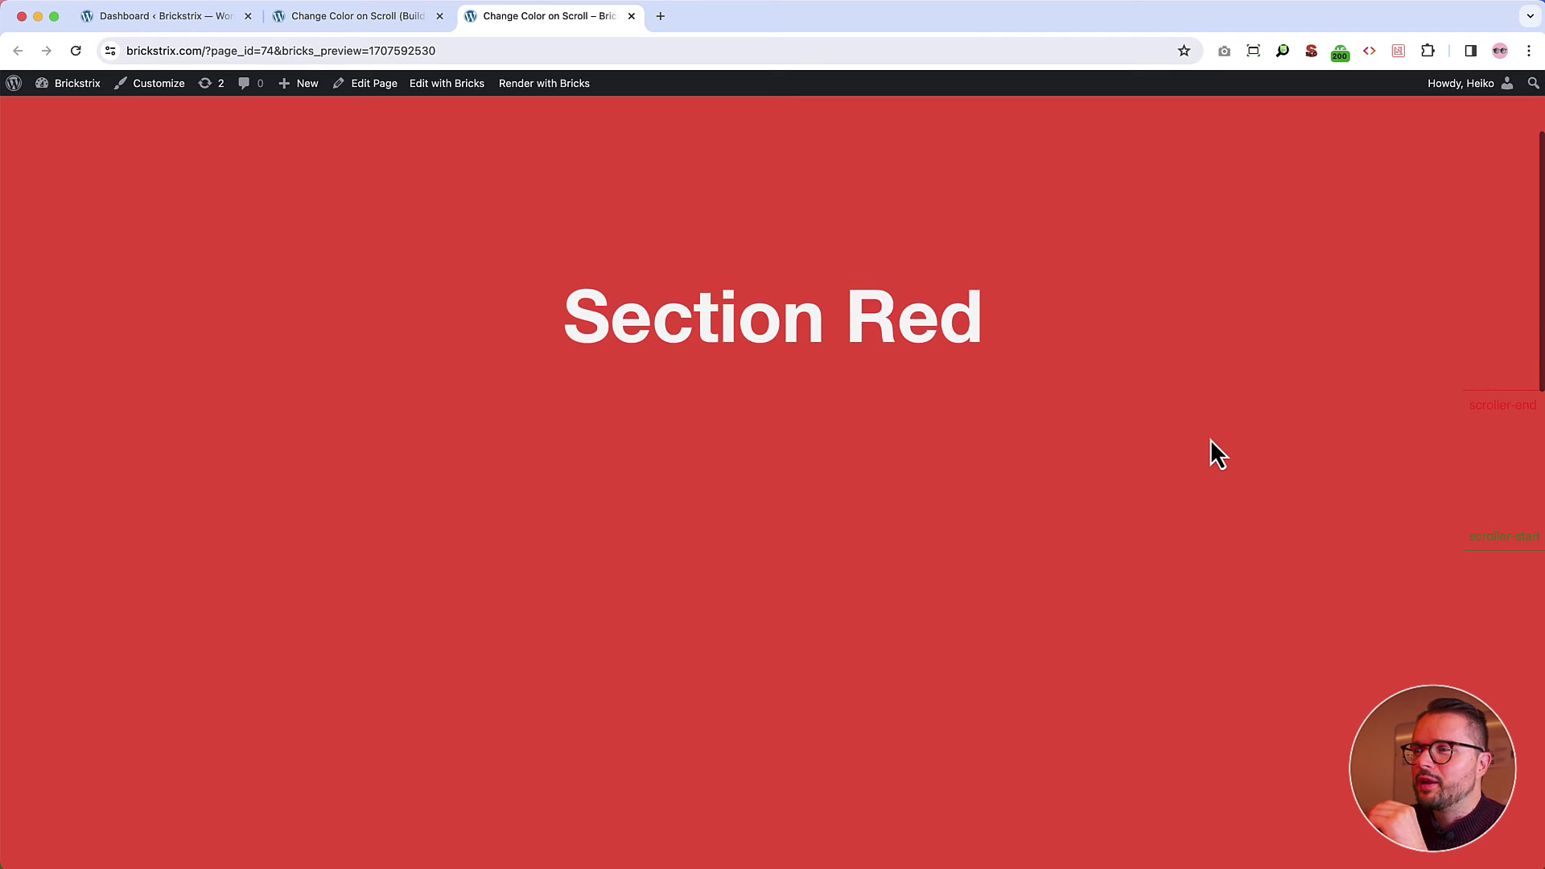
{"action": "scroll", "coordinate": [1211, 440], "scroll_direction": "down", "scroll_amount": 4}
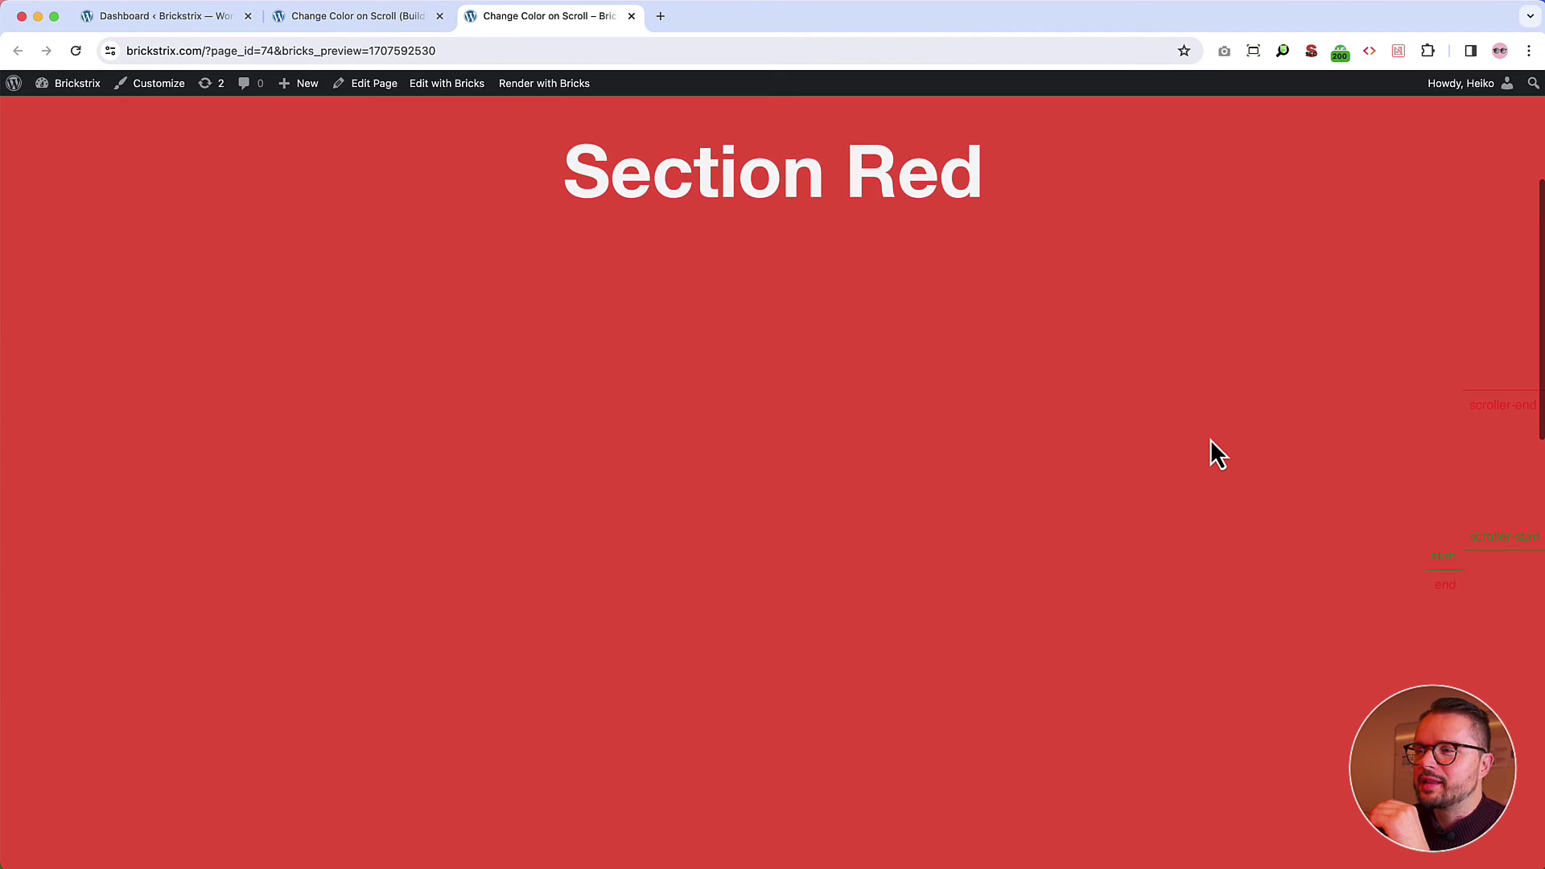
{"action": "scroll", "coordinate": [1211, 438], "scroll_direction": "down", "scroll_amount": 1}
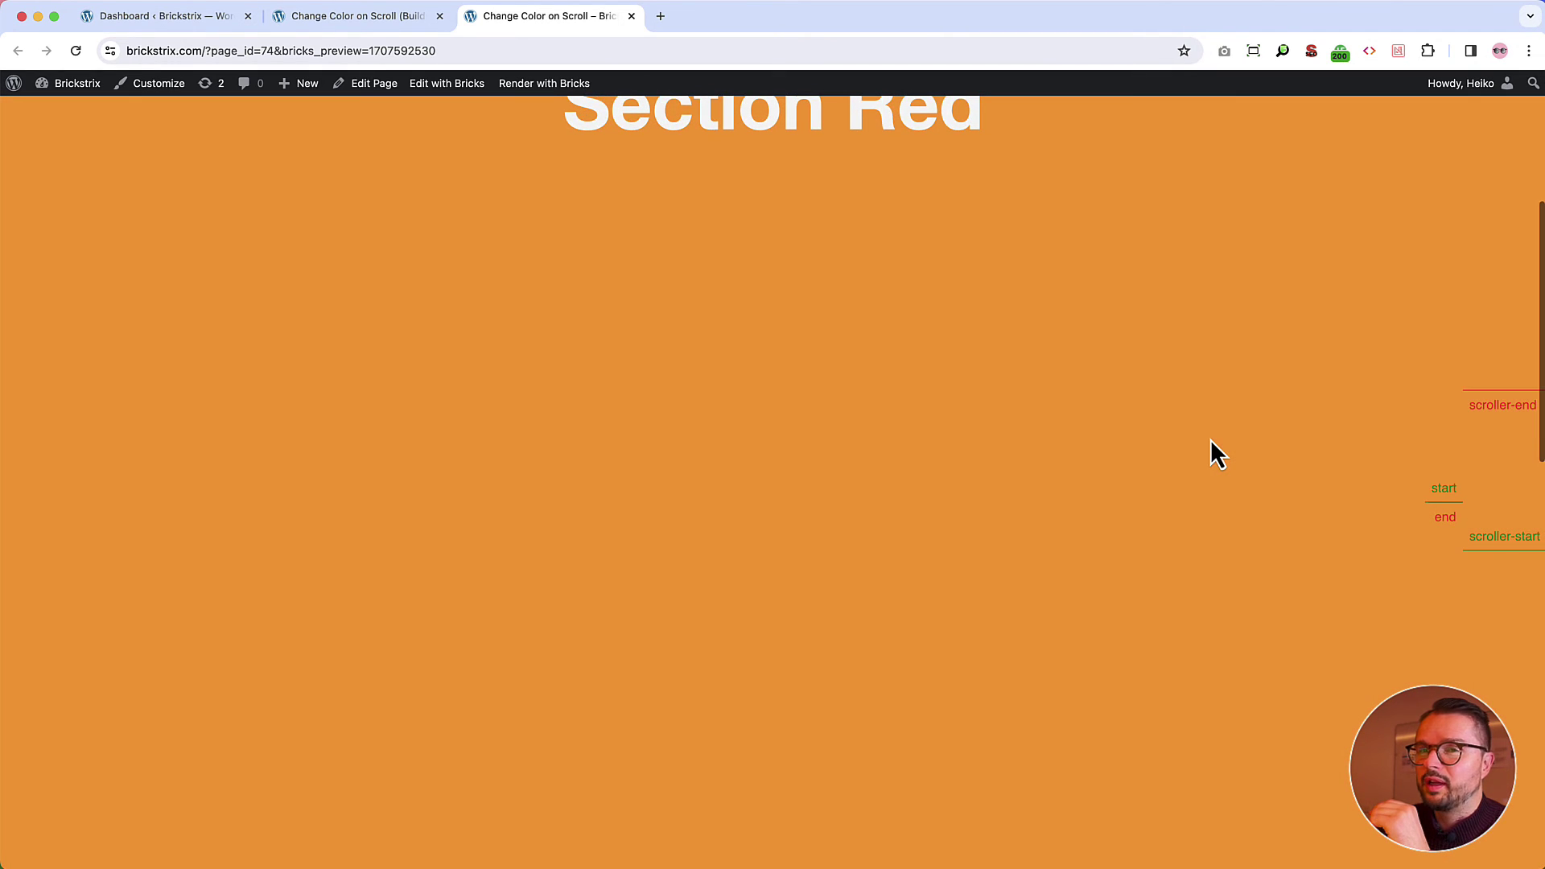
{"action": "scroll", "coordinate": [1211, 438], "scroll_direction": "down", "scroll_amount": 6}
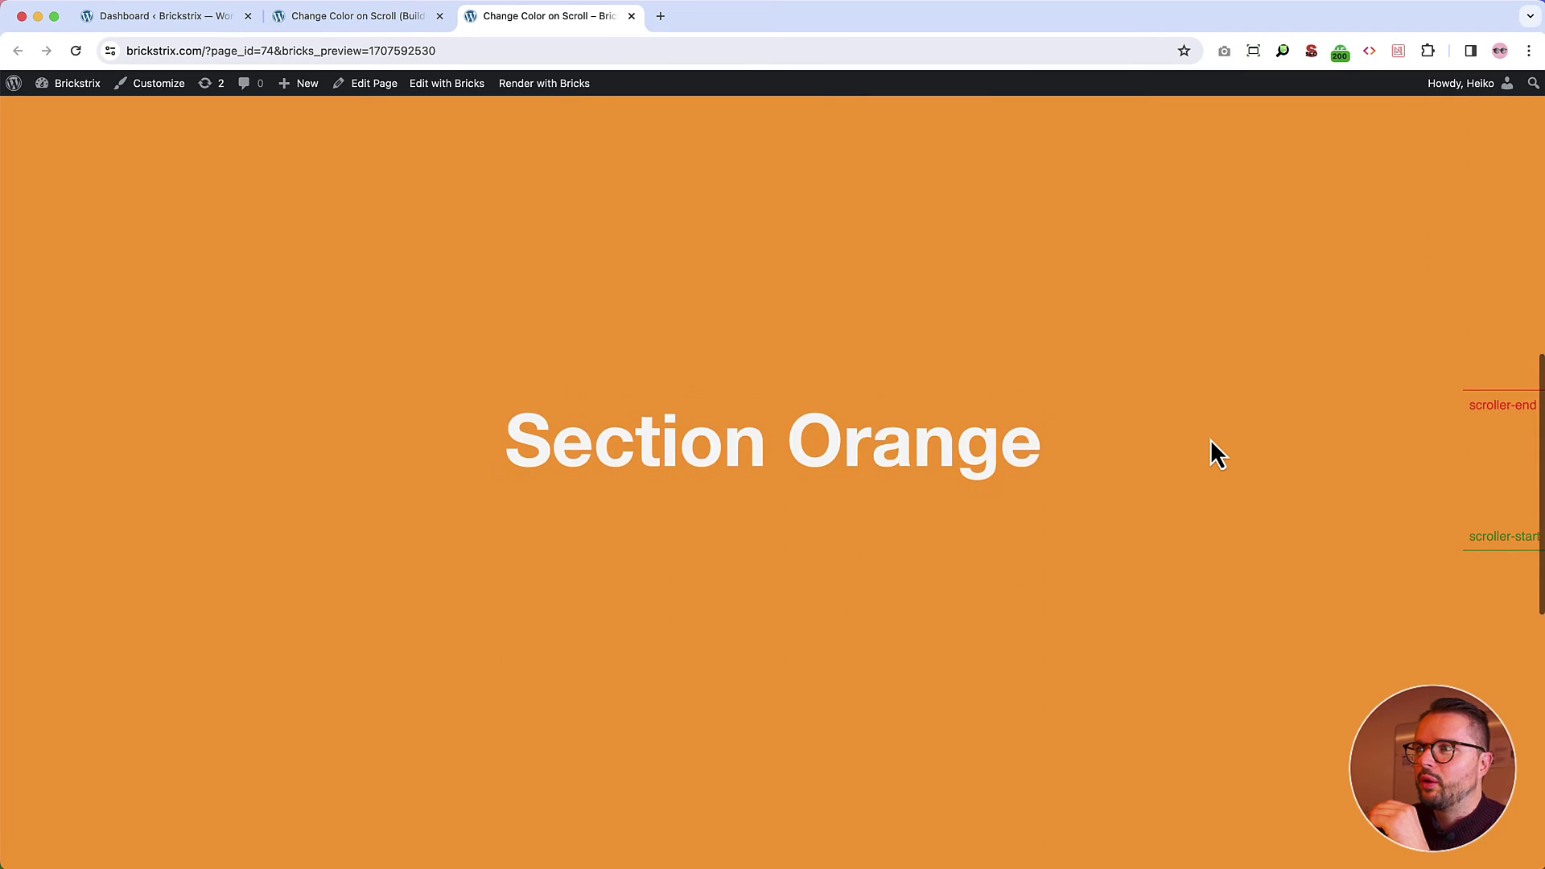
{"action": "scroll", "coordinate": [1210, 440], "scroll_direction": "up", "scroll_amount": 15}
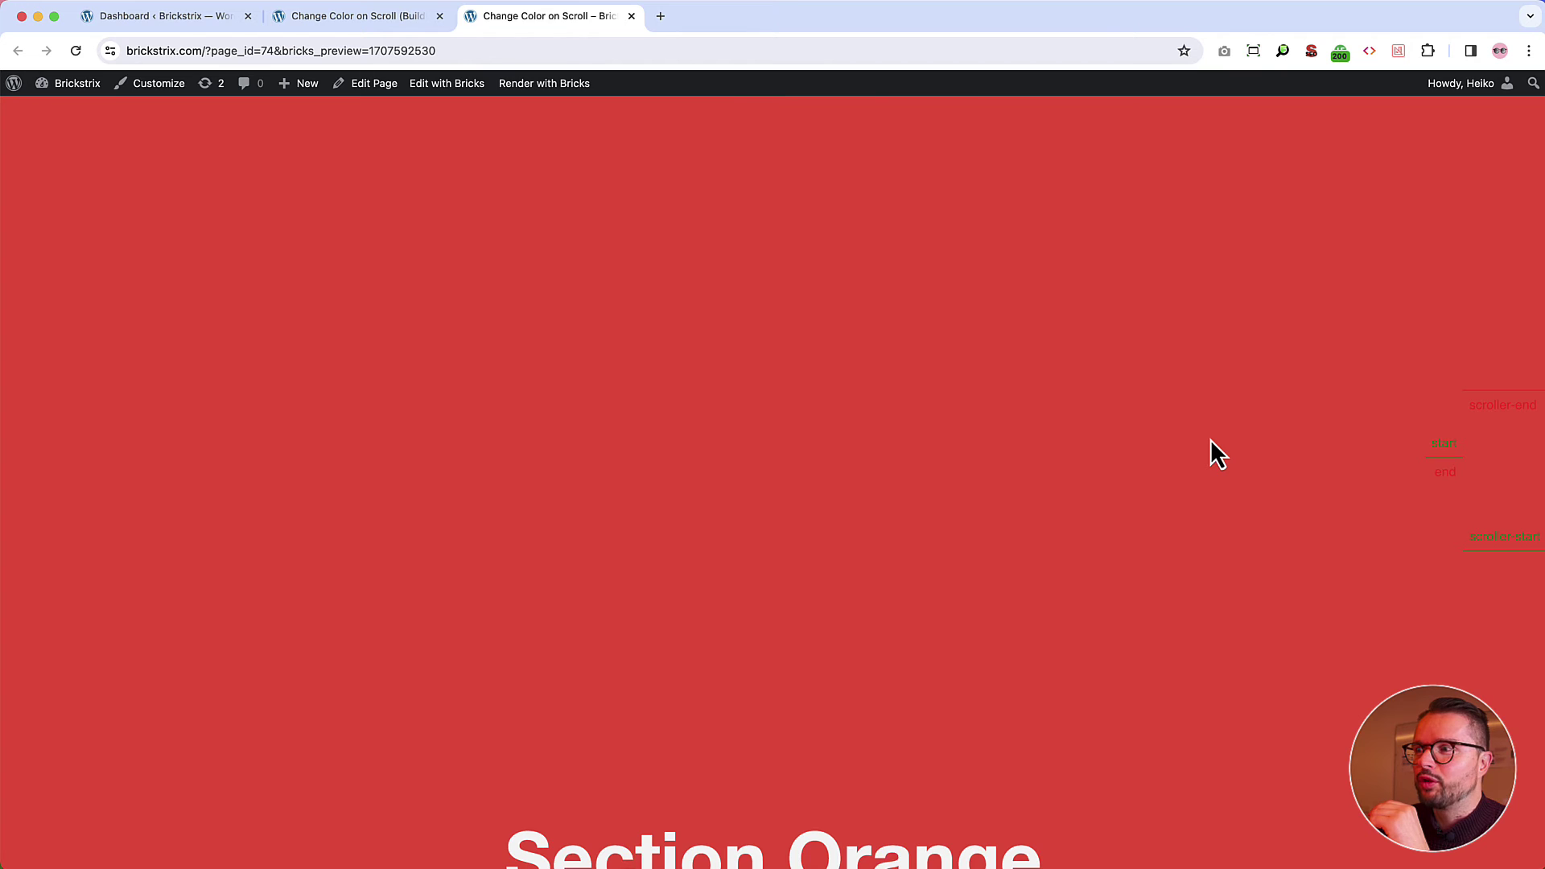
{"action": "scroll", "coordinate": [1211, 440], "scroll_direction": "up", "scroll_amount": 3}
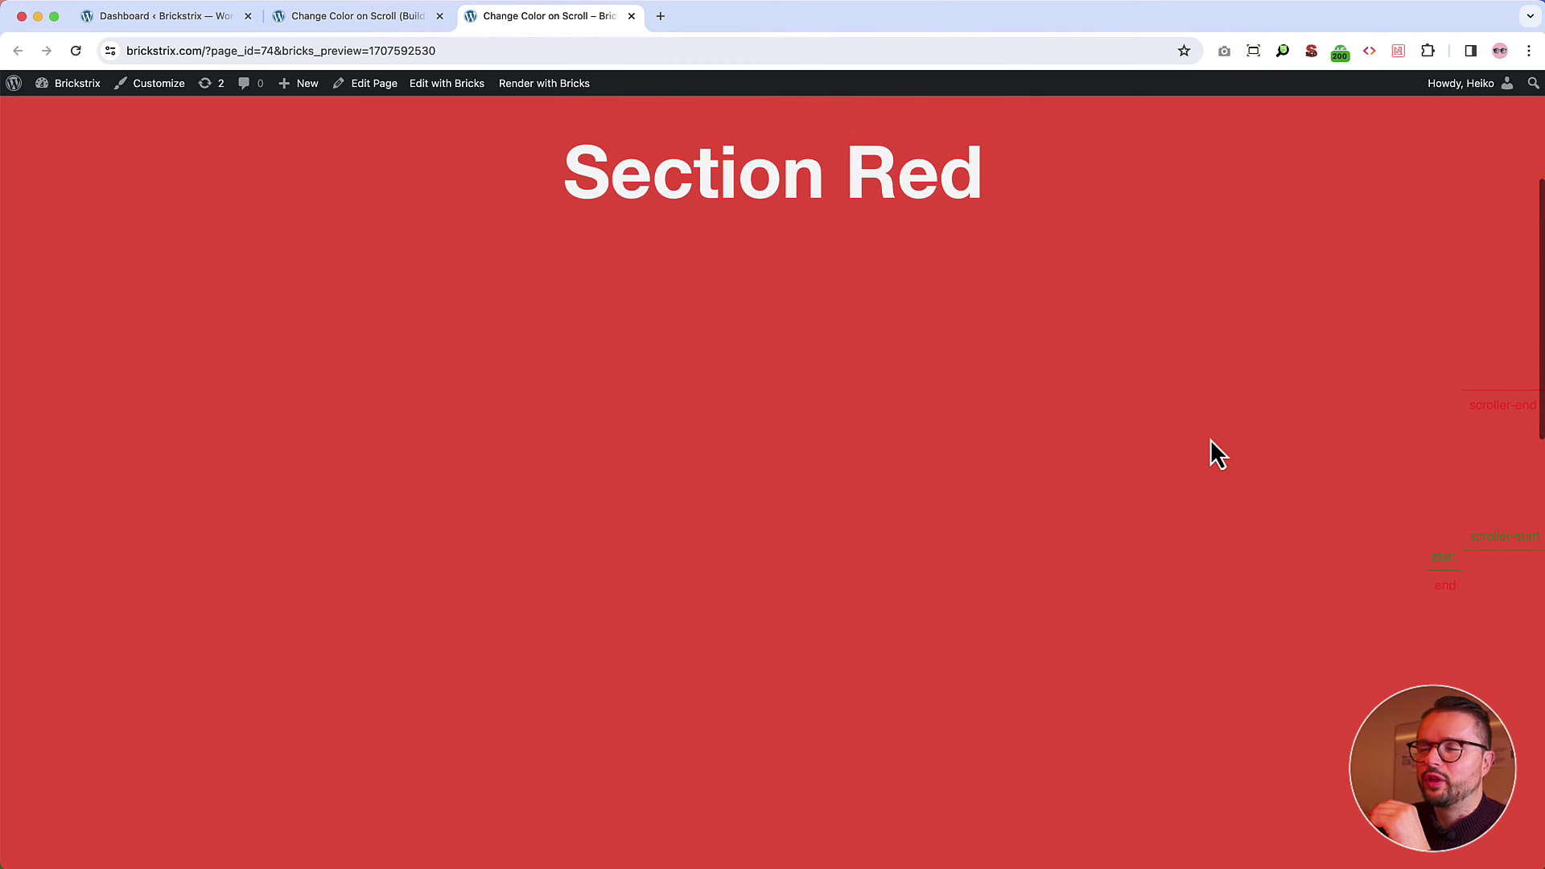
{"action": "scroll", "coordinate": [1211, 440], "scroll_direction": "up", "scroll_amount": 4}
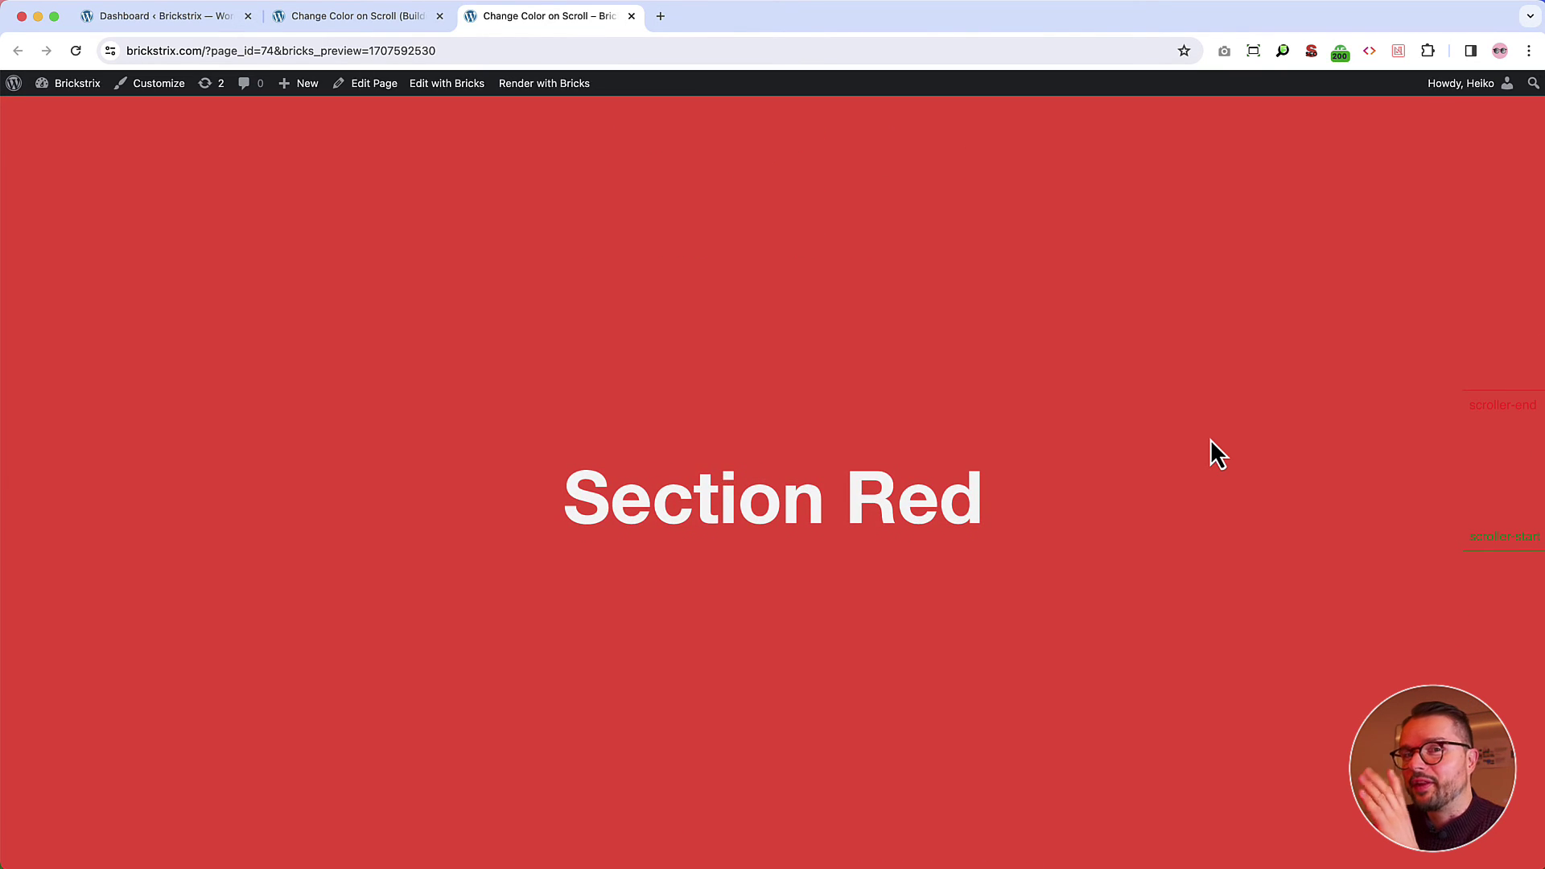
Enable Use Scrub with Smooth Scrub Value 1 on the Red to Orange timeline and save
{"action": "left_click", "coordinate": [394, 21]}
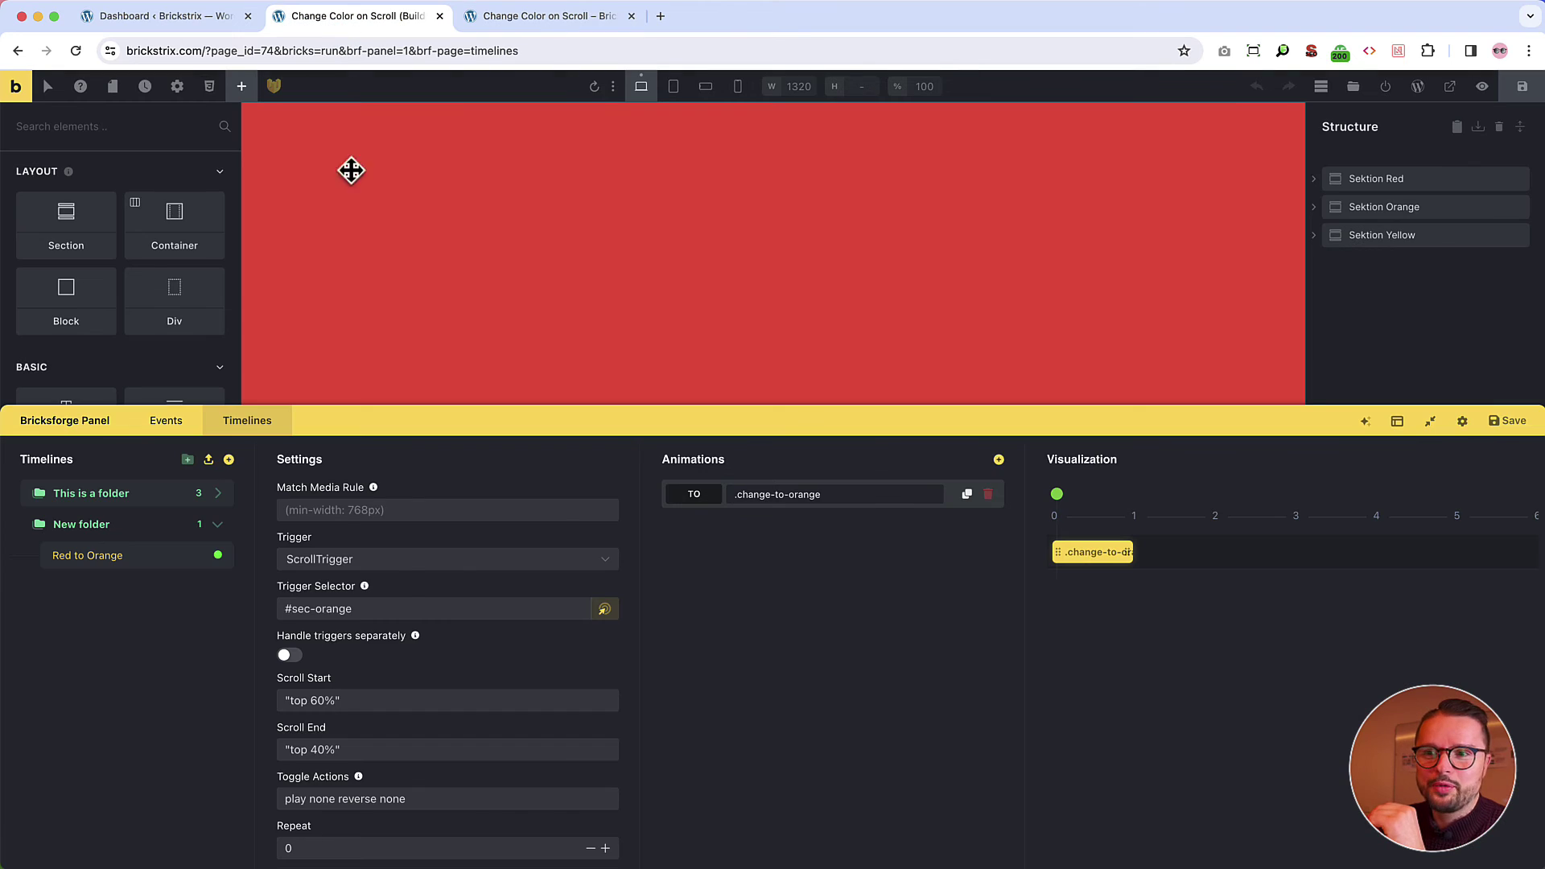
{"action": "scroll", "coordinate": [379, 646], "scroll_direction": "down", "scroll_amount": 5}
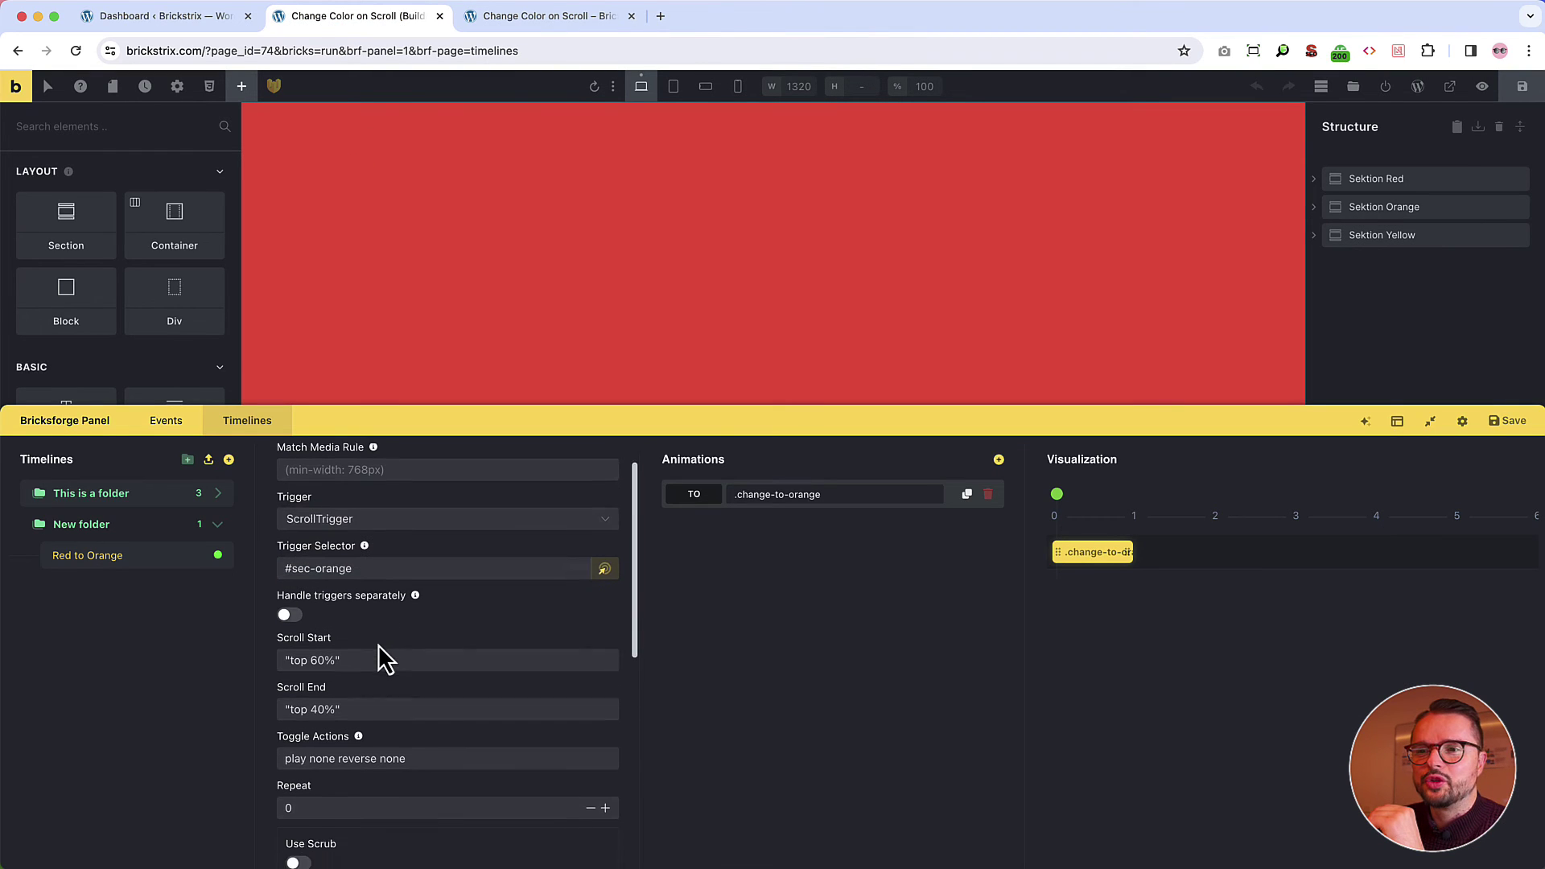
{"action": "scroll", "coordinate": [378, 641], "scroll_direction": "down", "scroll_amount": 2}
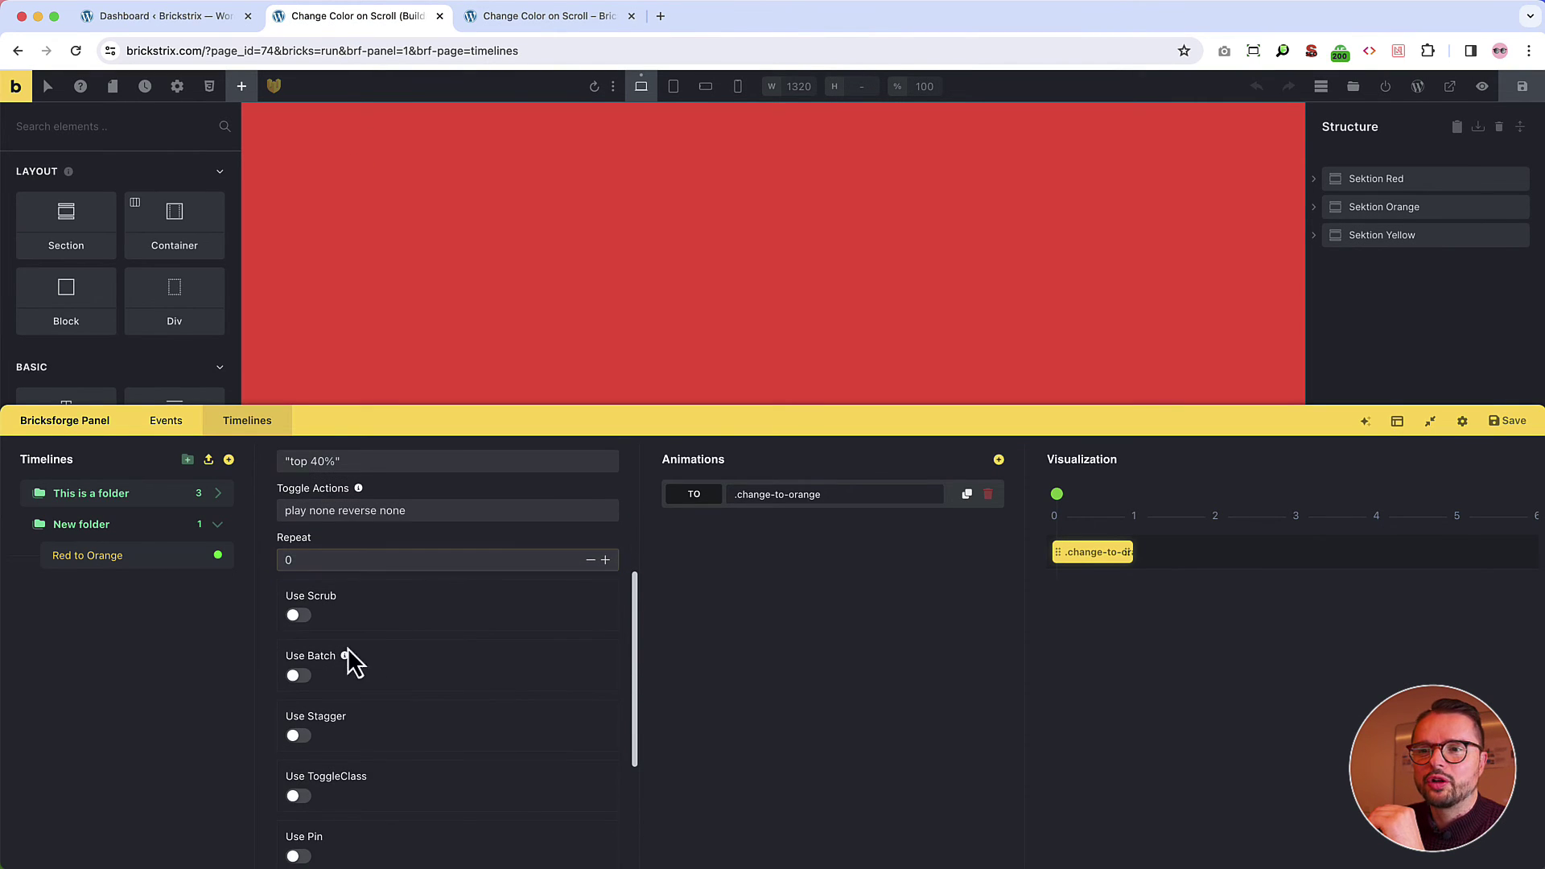
{"action": "left_click", "coordinate": [303, 618]}
{"action": "left_click", "coordinate": [1511, 420]}
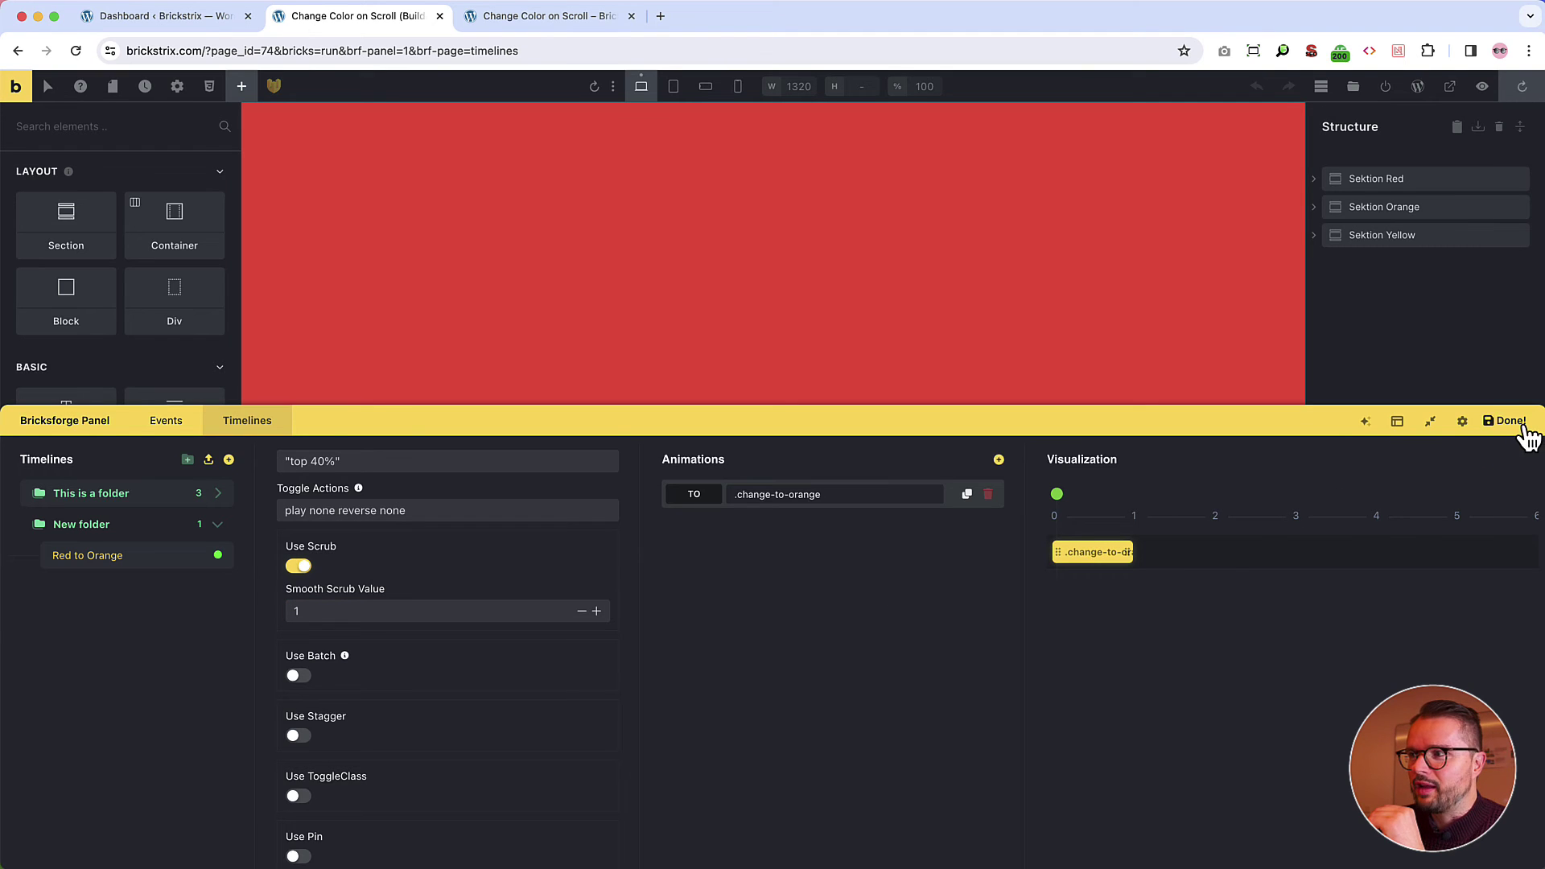
{"action": "left_click", "coordinate": [543, 18]}
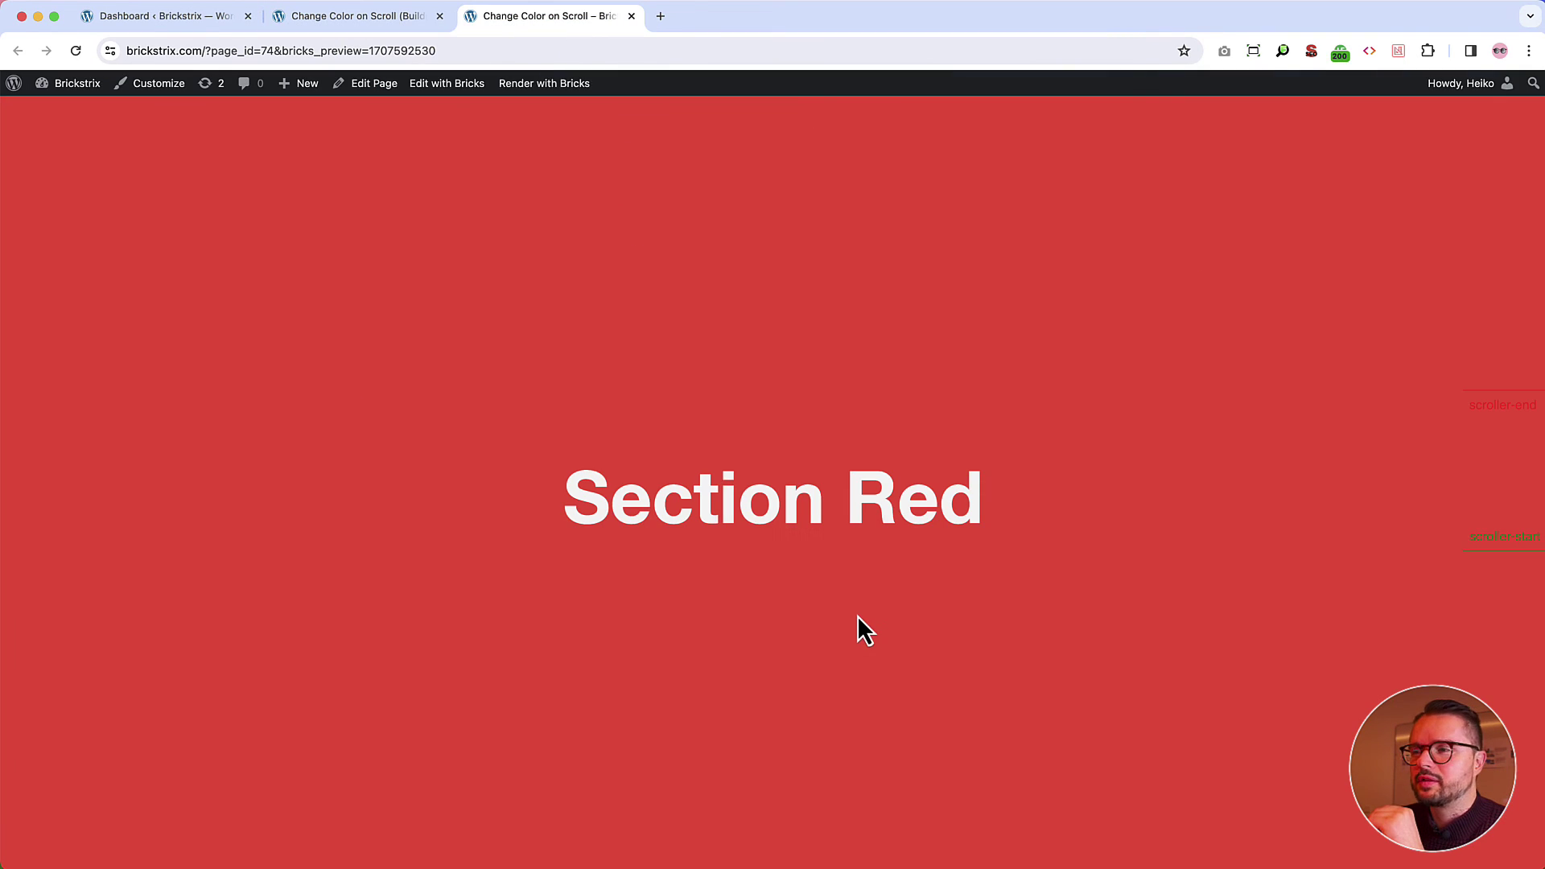
{"action": "scroll", "coordinate": [886, 611], "scroll_direction": "down", "scroll_amount": 4}
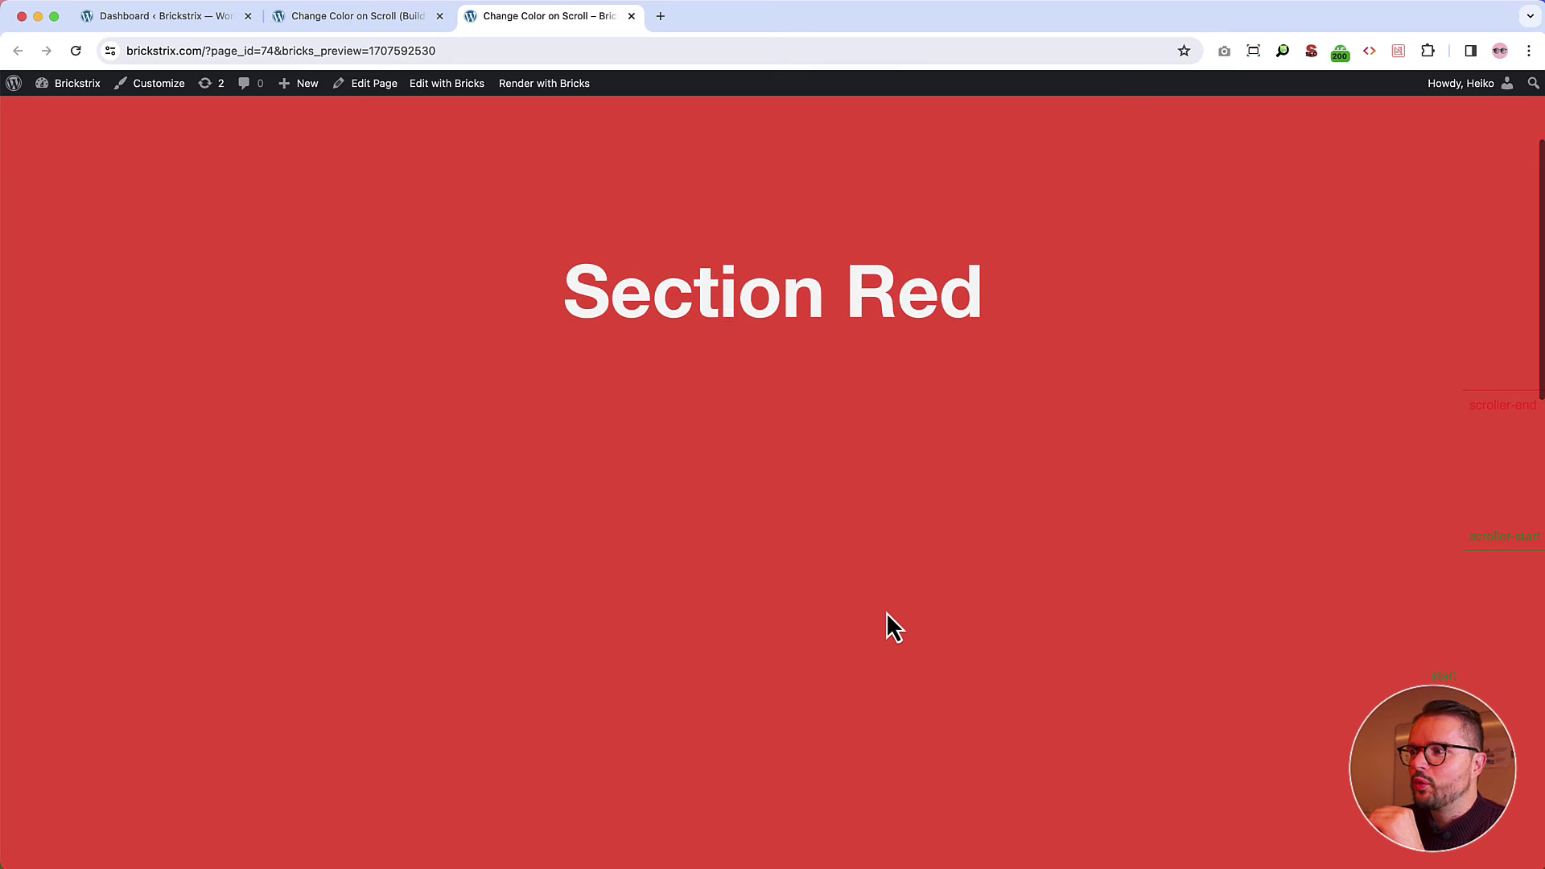
{"action": "scroll", "coordinate": [886, 612], "scroll_direction": "down", "scroll_amount": 2}
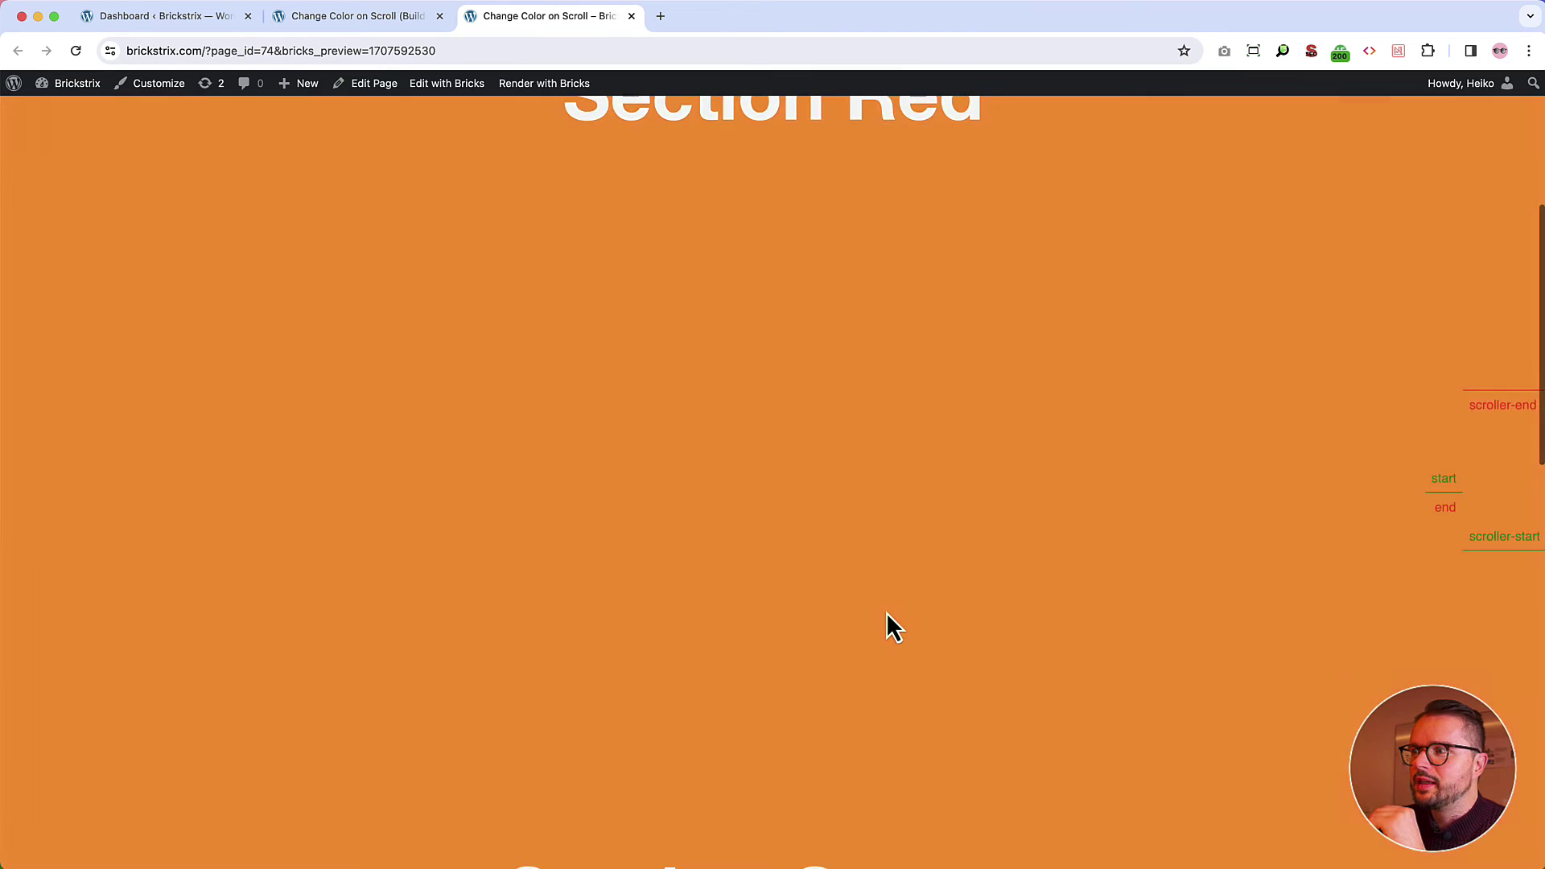
{"action": "scroll", "coordinate": [887, 612], "scroll_direction": "up", "scroll_amount": 1}
{"action": "scroll", "coordinate": [886, 611], "scroll_direction": "down", "scroll_amount": 2}
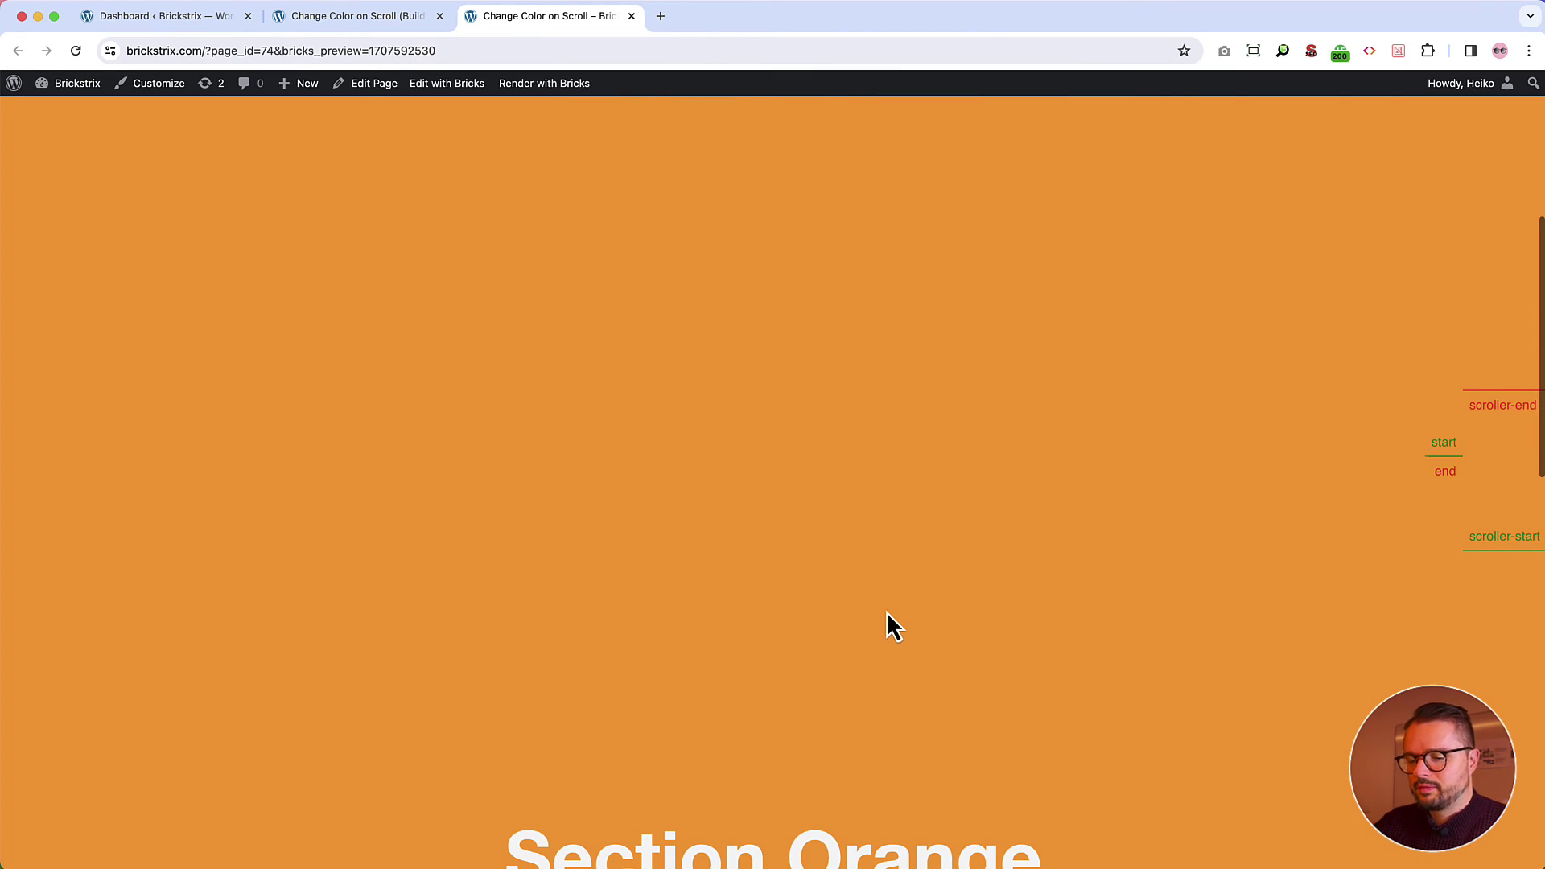
{"action": "scroll", "coordinate": [887, 611], "scroll_direction": "up", "scroll_amount": 5}
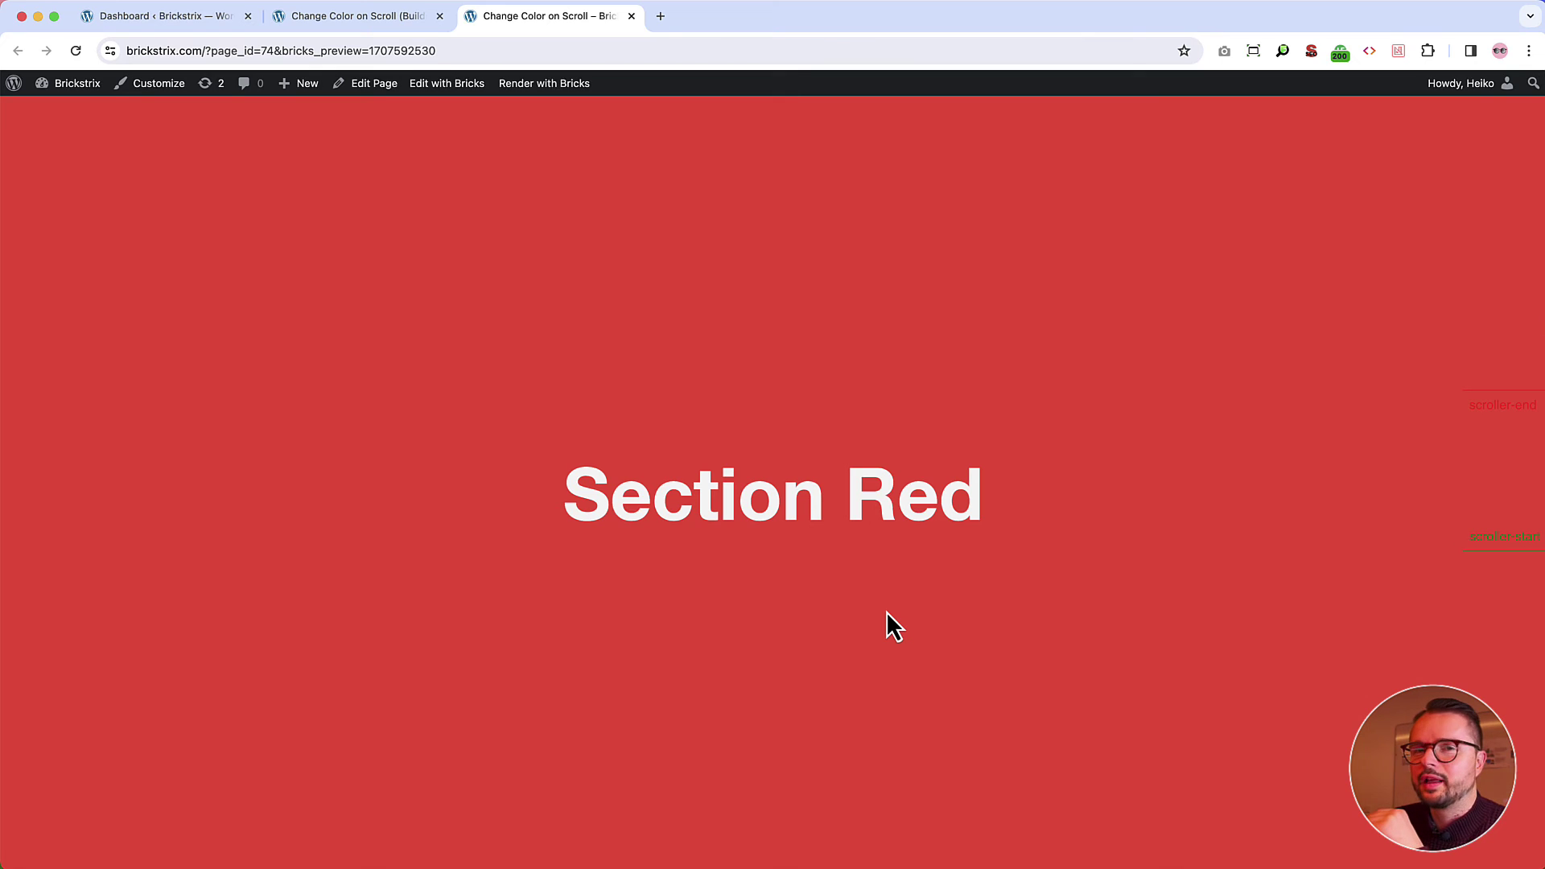
{"action": "scroll", "coordinate": [886, 611], "scroll_direction": "down", "scroll_amount": 4}
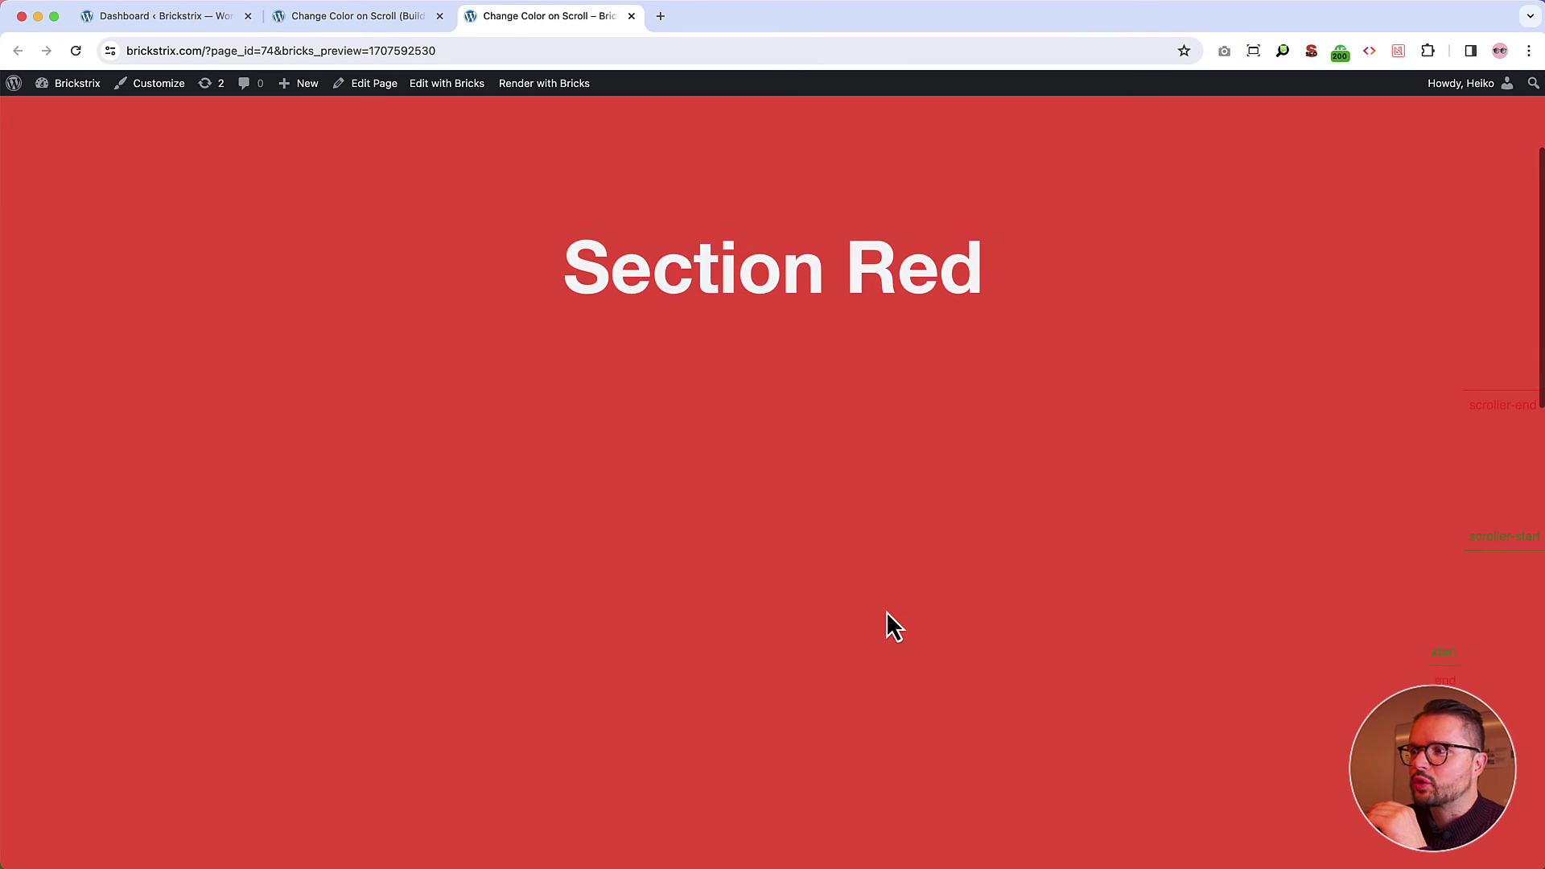
{"action": "scroll", "coordinate": [886, 610], "scroll_direction": "down", "scroll_amount": 2}
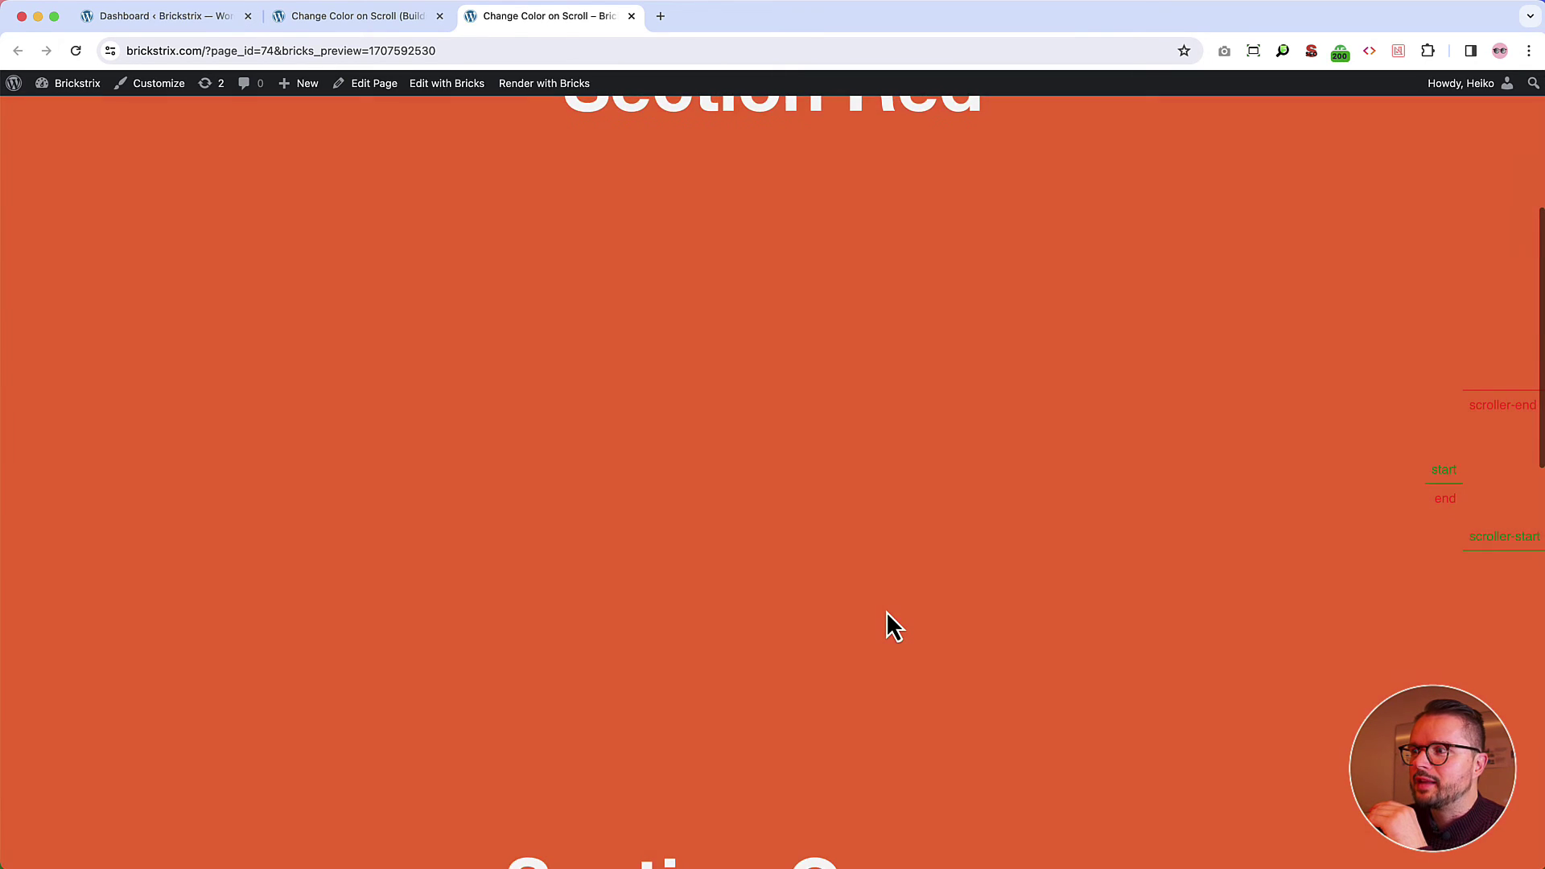
{"action": "scroll", "coordinate": [887, 611], "scroll_direction": "up", "scroll_amount": 2}
{"action": "scroll", "coordinate": [886, 611], "scroll_direction": "down", "scroll_amount": 2}
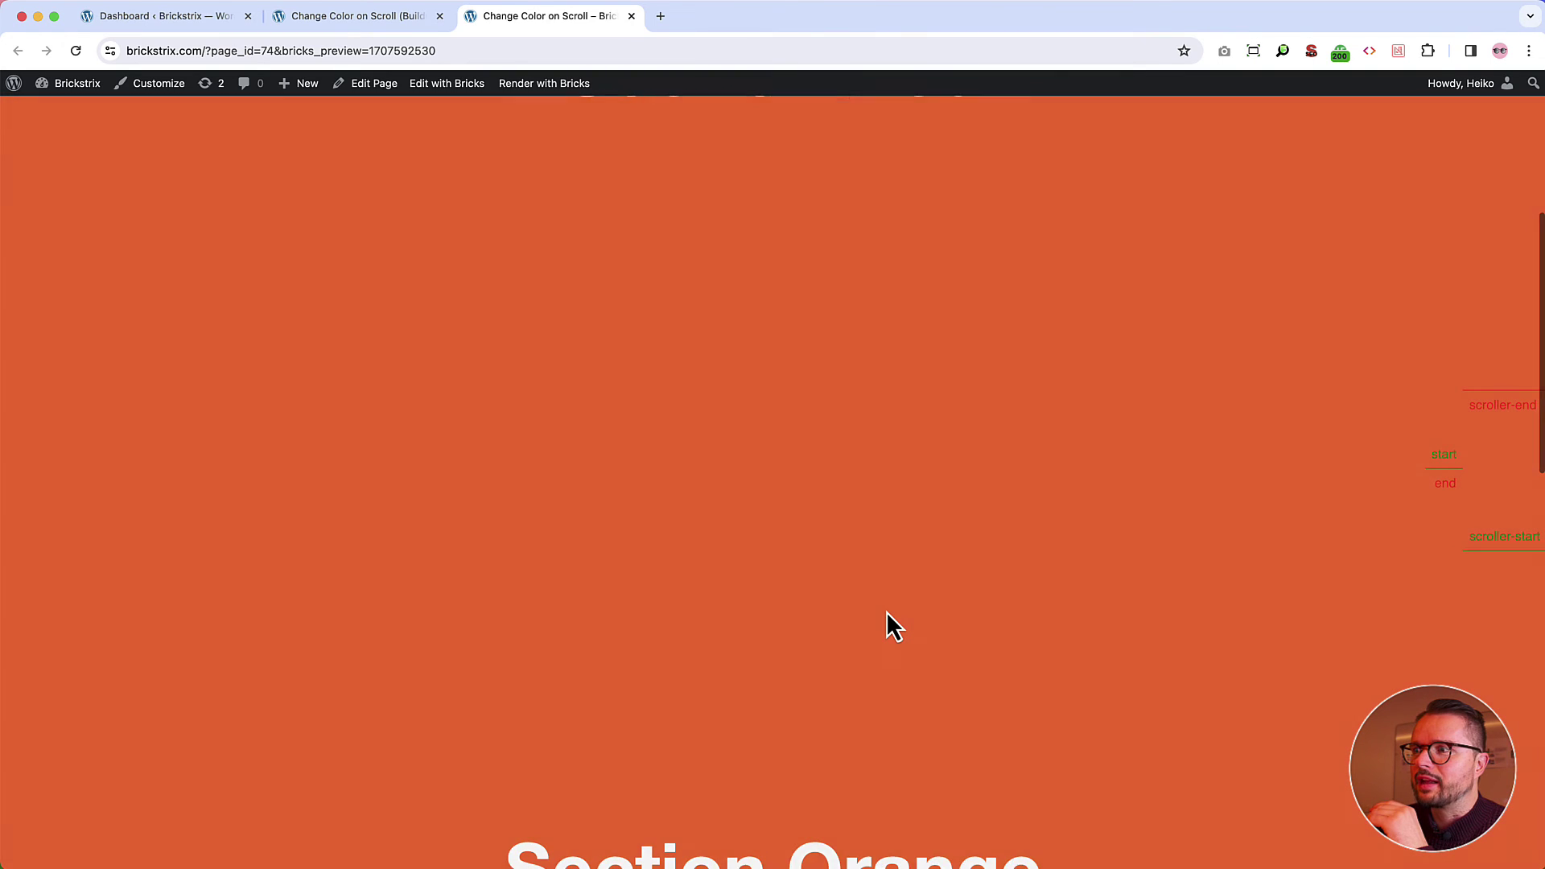
{"action": "scroll", "coordinate": [887, 611], "scroll_direction": "up", "scroll_amount": 1}
{"action": "scroll", "coordinate": [887, 611], "scroll_direction": "down", "scroll_amount": 1}
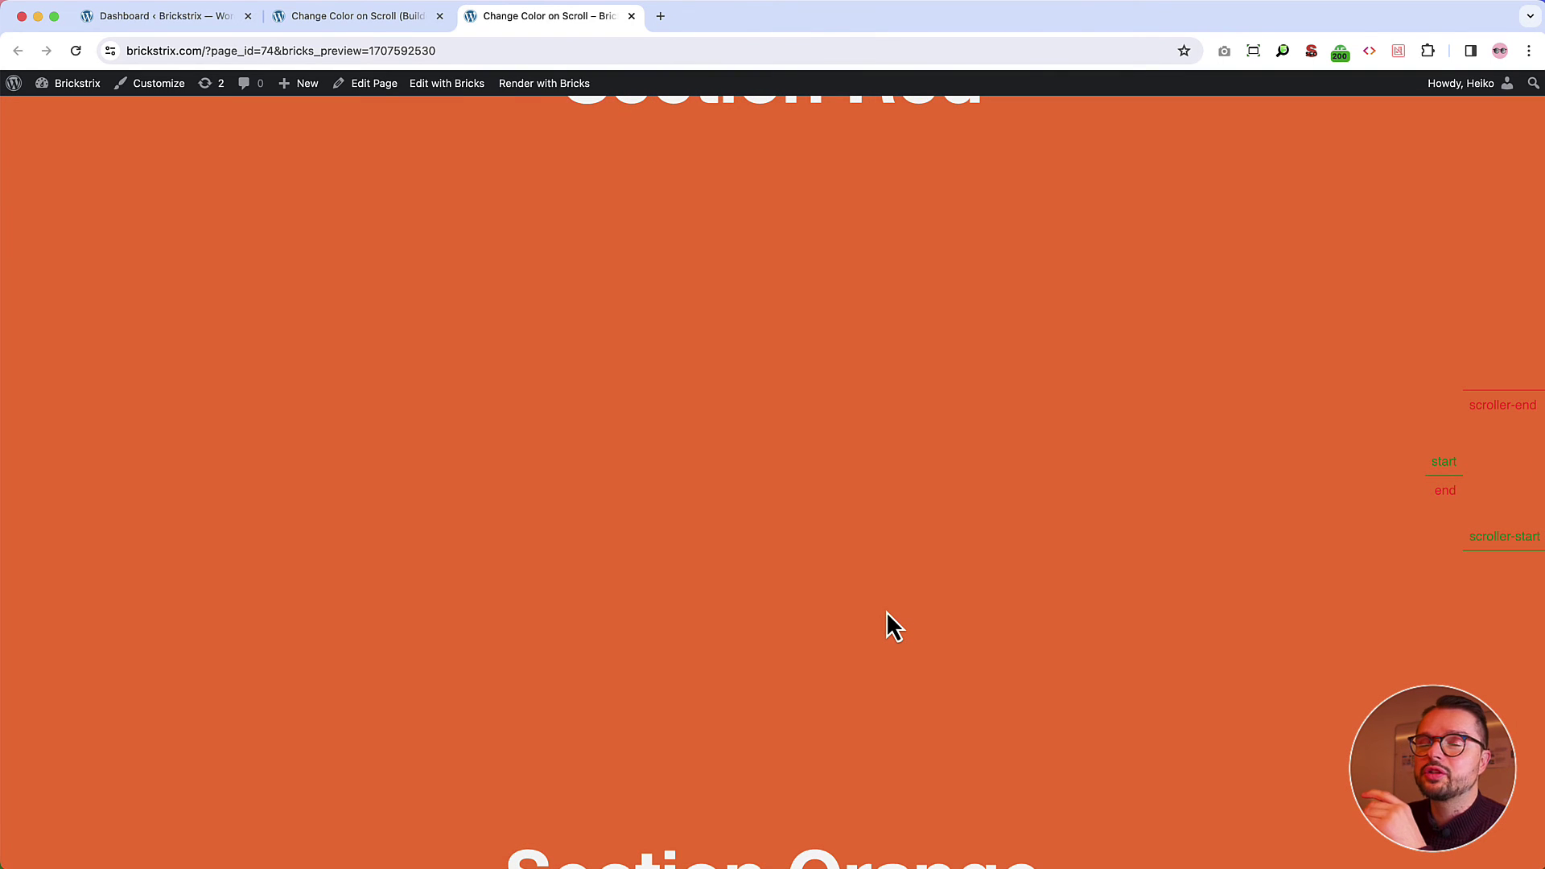
{"action": "scroll", "coordinate": [886, 611], "scroll_direction": "down", "scroll_amount": 2}
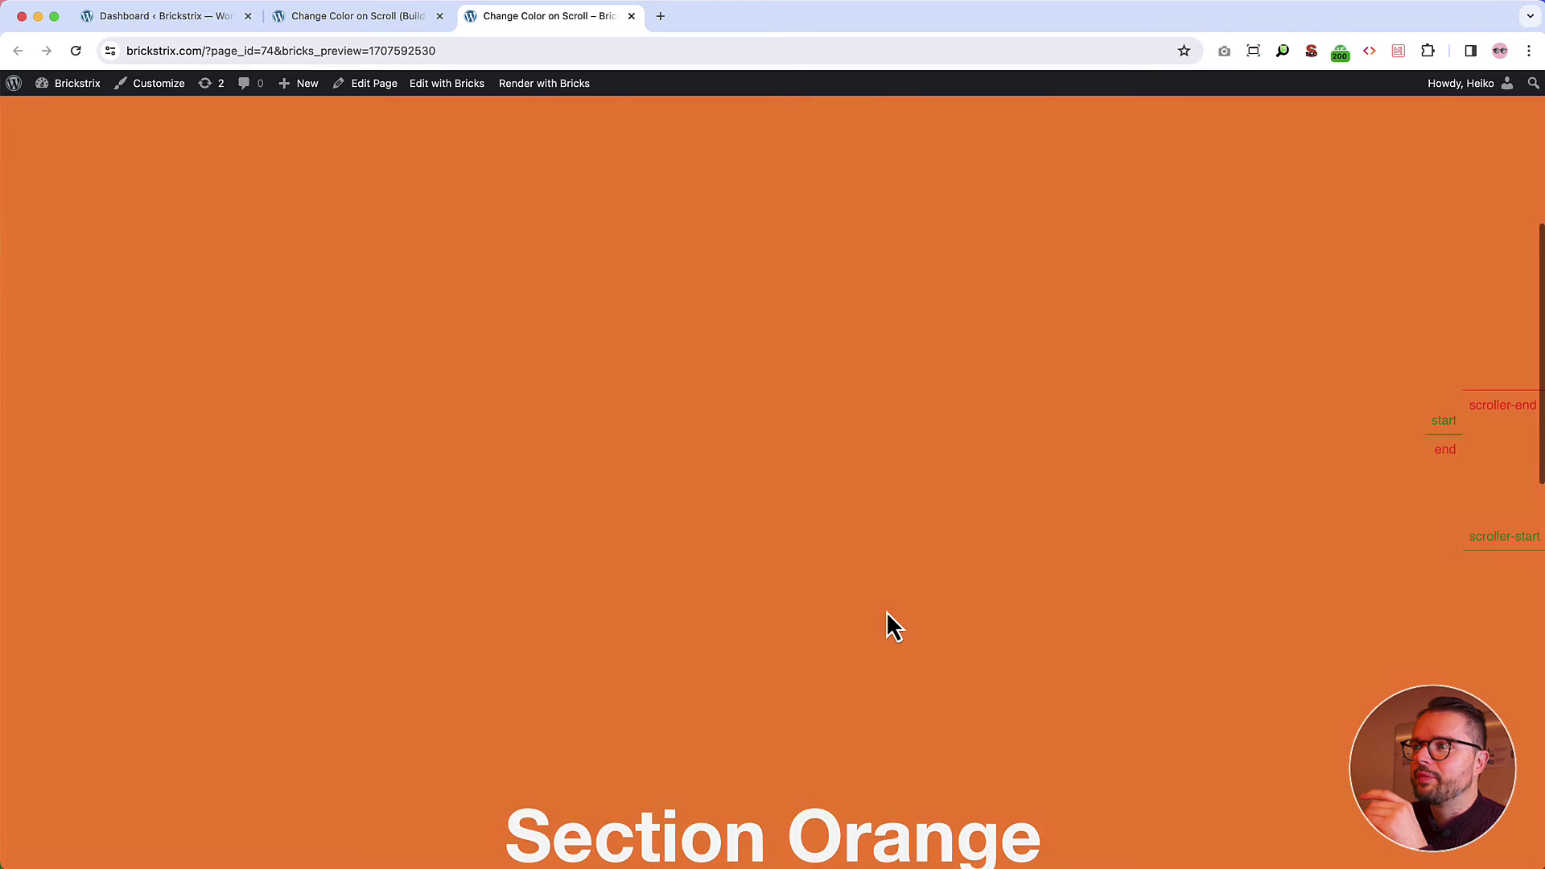
{"action": "scroll", "coordinate": [887, 611], "scroll_direction": "down", "scroll_amount": 3}
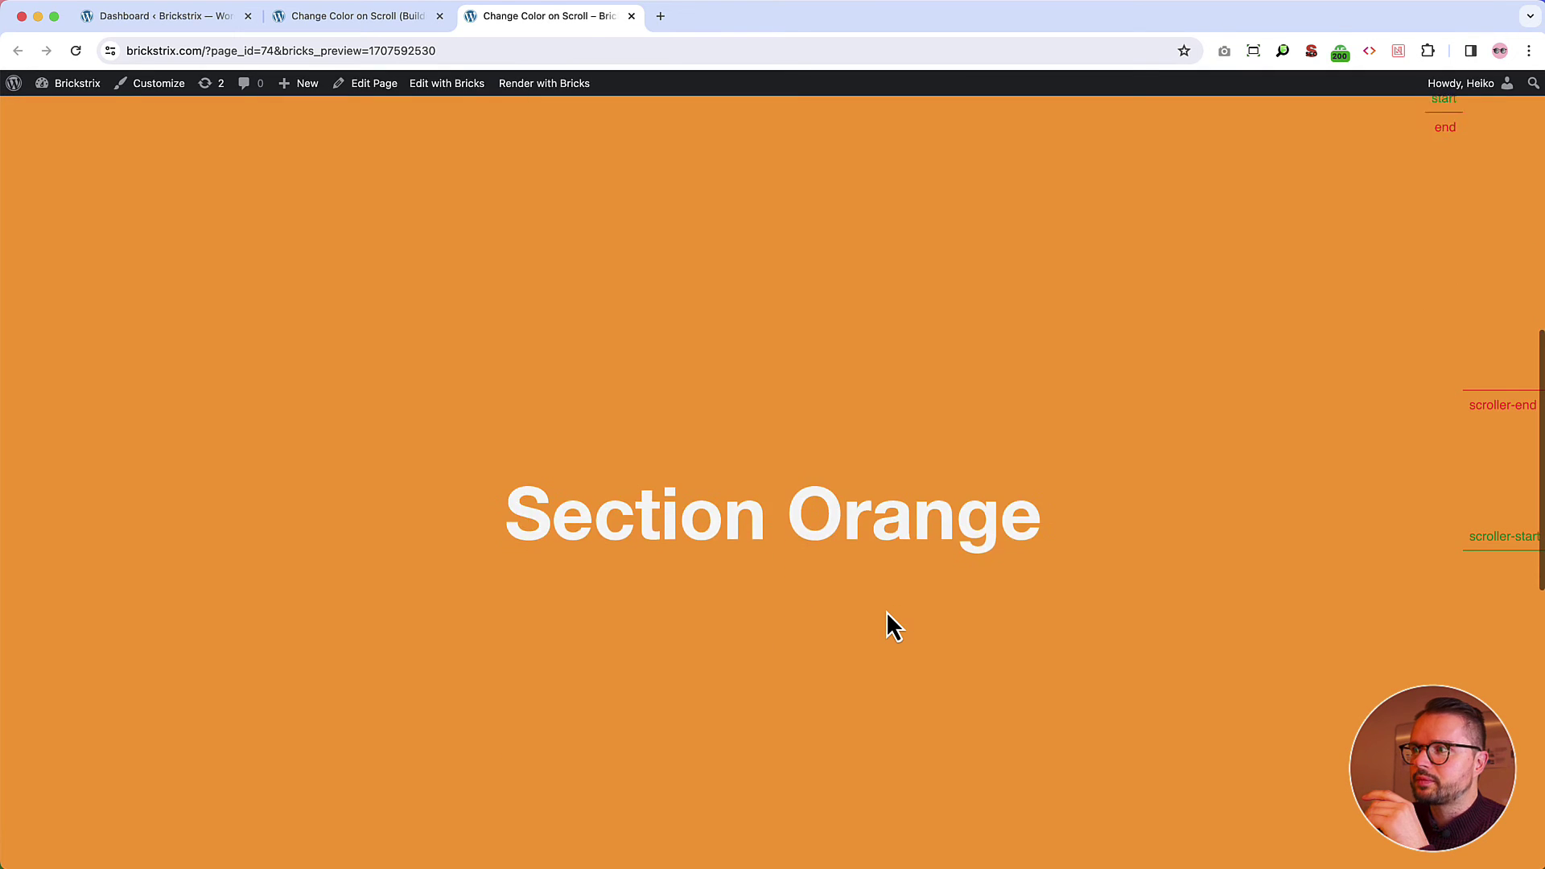
{"action": "scroll", "coordinate": [886, 611], "scroll_direction": "up", "scroll_amount": 2}
{"action": "scroll", "coordinate": [886, 612], "scroll_direction": "up", "scroll_amount": 3}
{"action": "scroll", "coordinate": [886, 612], "scroll_direction": "down", "scroll_amount": 1}
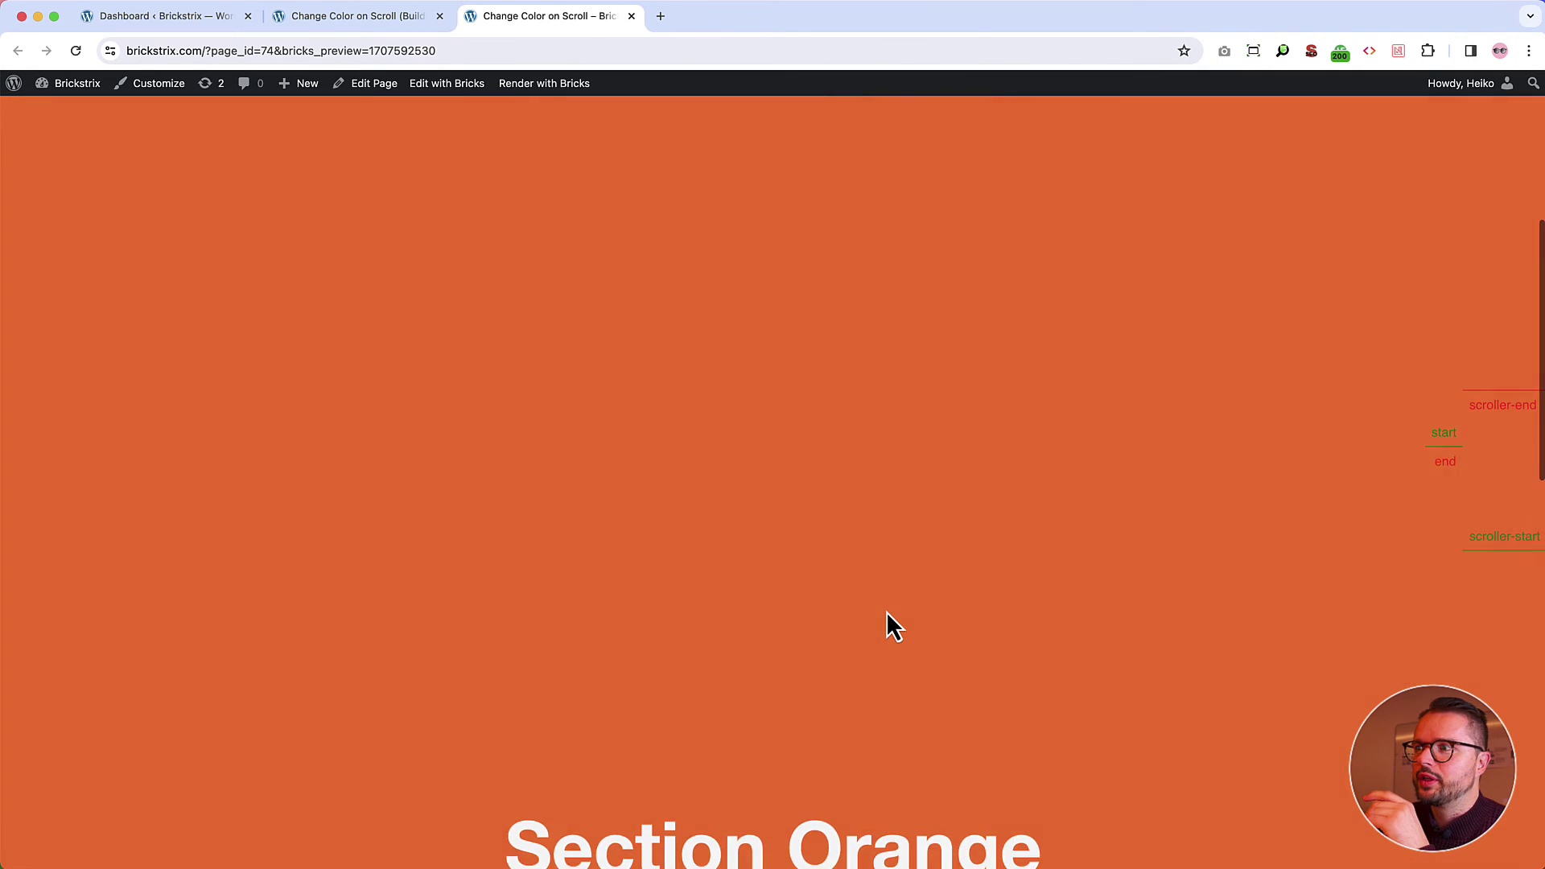
{"action": "scroll", "coordinate": [886, 611], "scroll_direction": "up", "scroll_amount": 3}
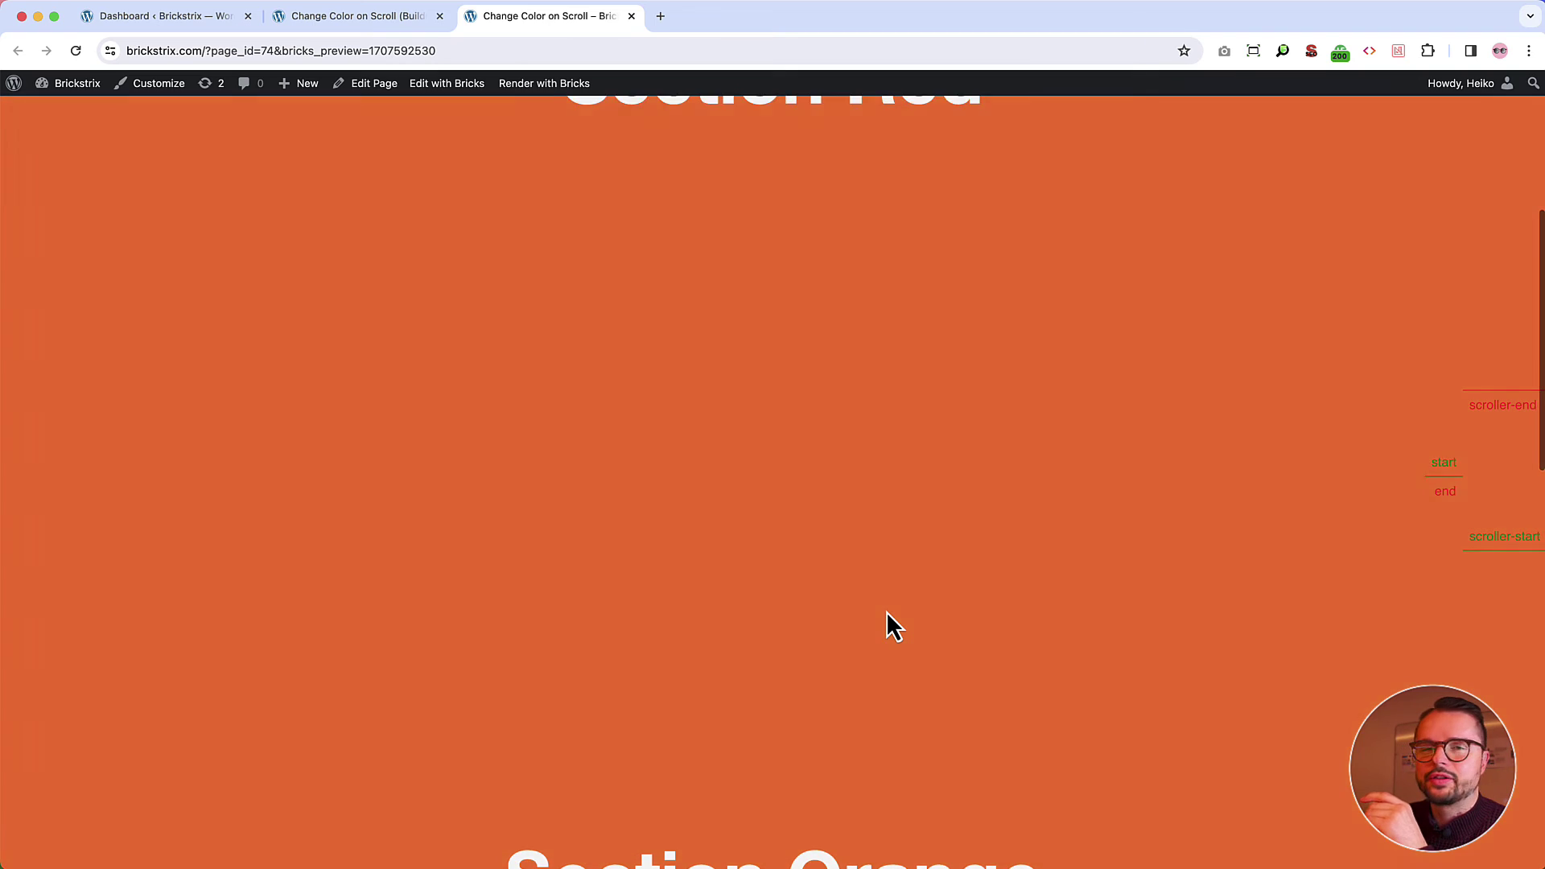
{"action": "scroll", "coordinate": [887, 612], "scroll_direction": "down", "scroll_amount": 3}
{"action": "scroll", "coordinate": [886, 611], "scroll_direction": "up", "scroll_amount": 5}
{"action": "scroll", "coordinate": [886, 611], "scroll_direction": "up", "scroll_amount": 3}
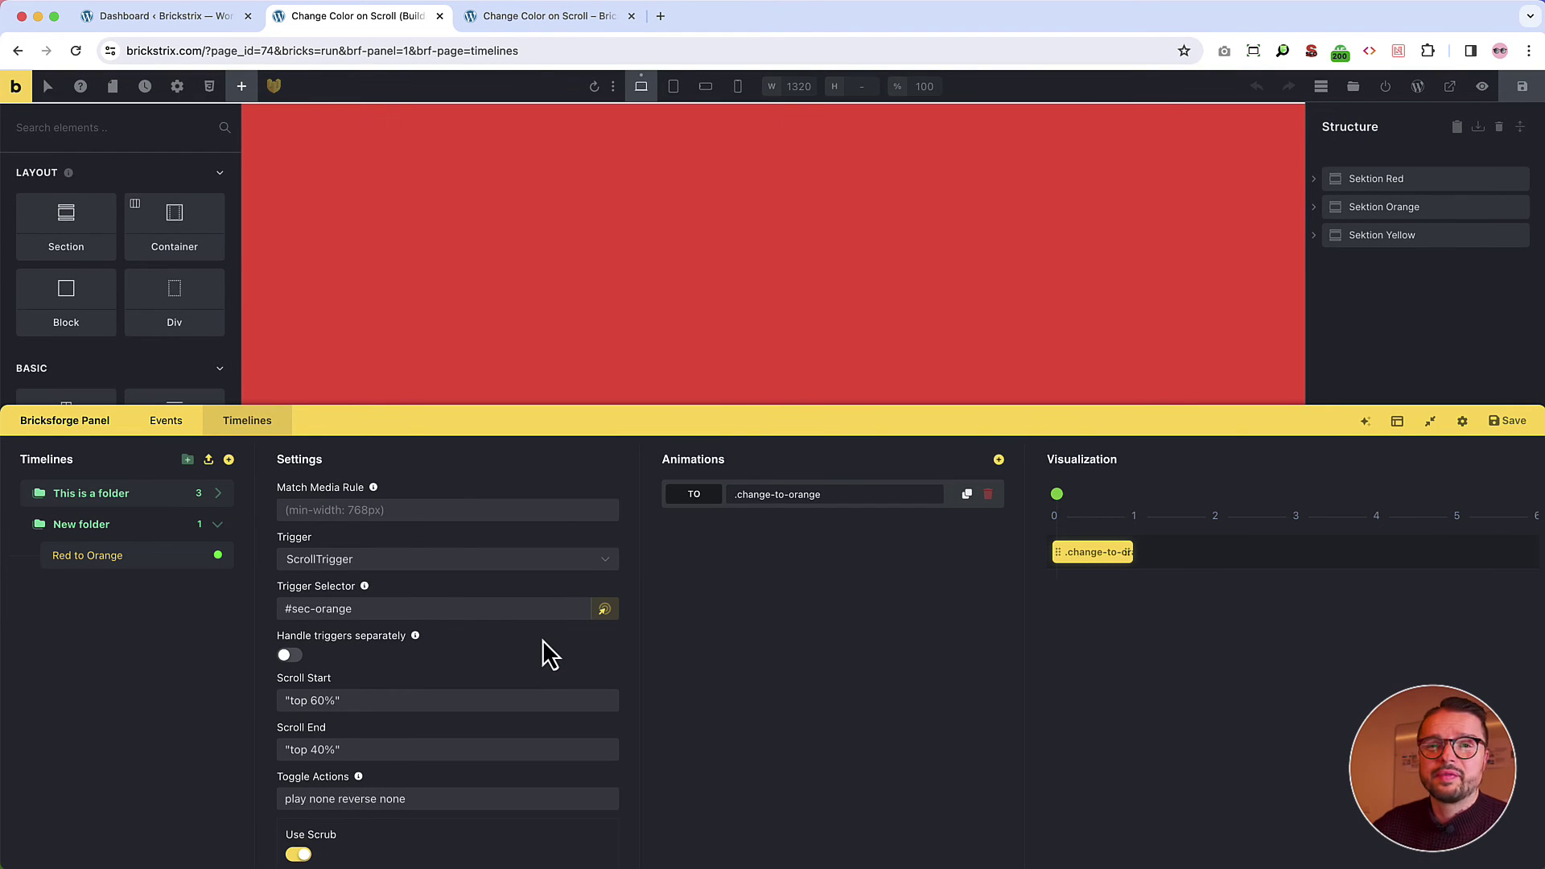
Duplicate Red to Orange as 'Orange to Yellow' and change its trigger selector to #sec-yellow
{"action": "right_click", "coordinate": [142, 565]}
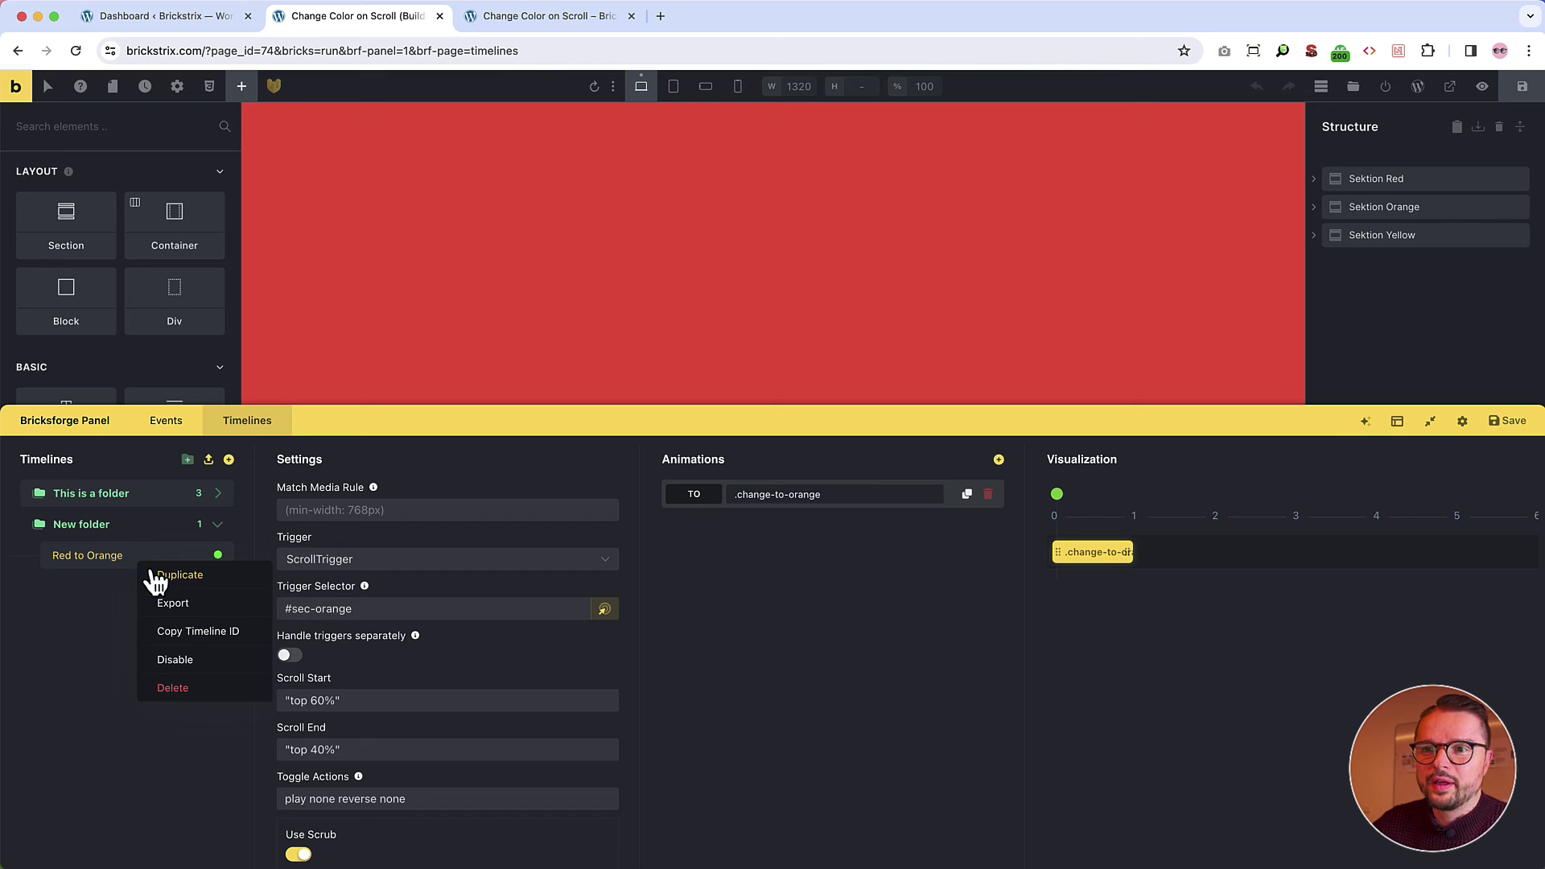
{"action": "left_click", "coordinate": [156, 576]}
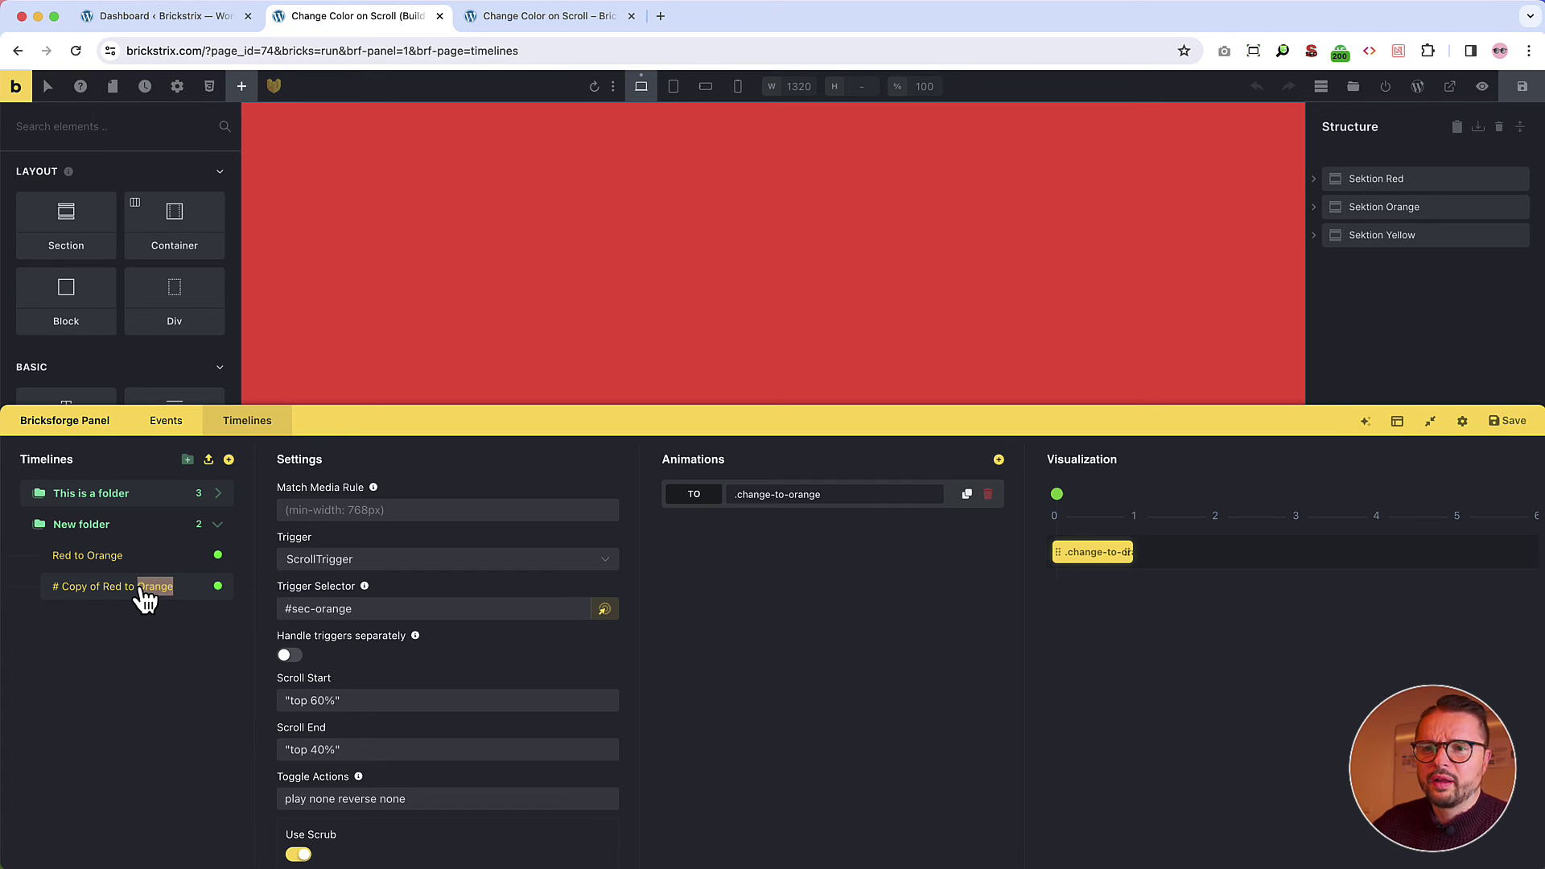
{"action": "key", "text": "BackSpace"}
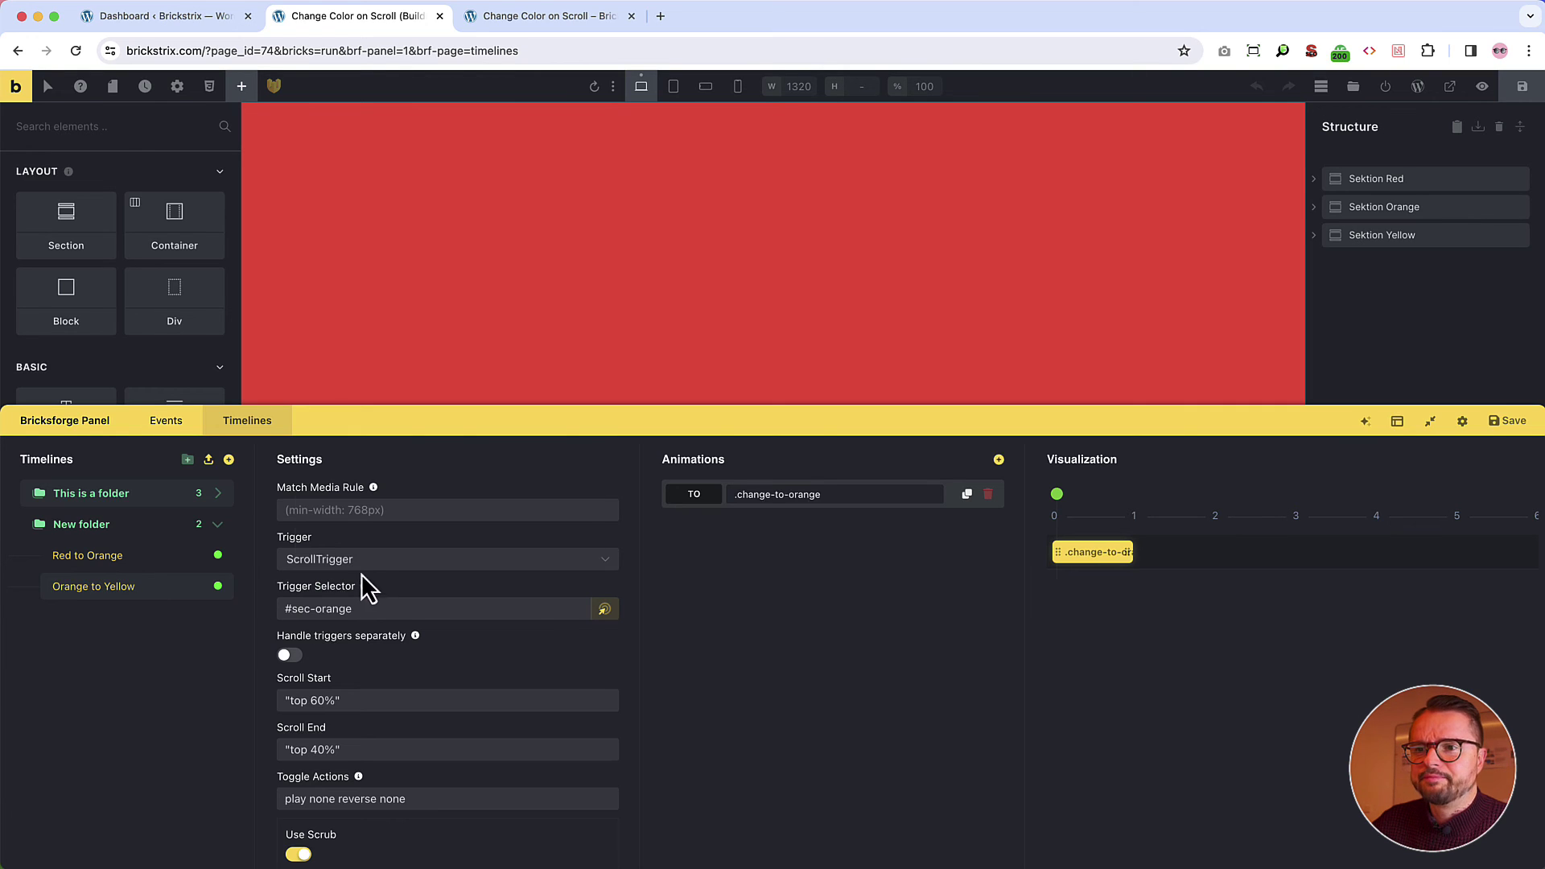
{"action": "left_click", "coordinate": [359, 605]}
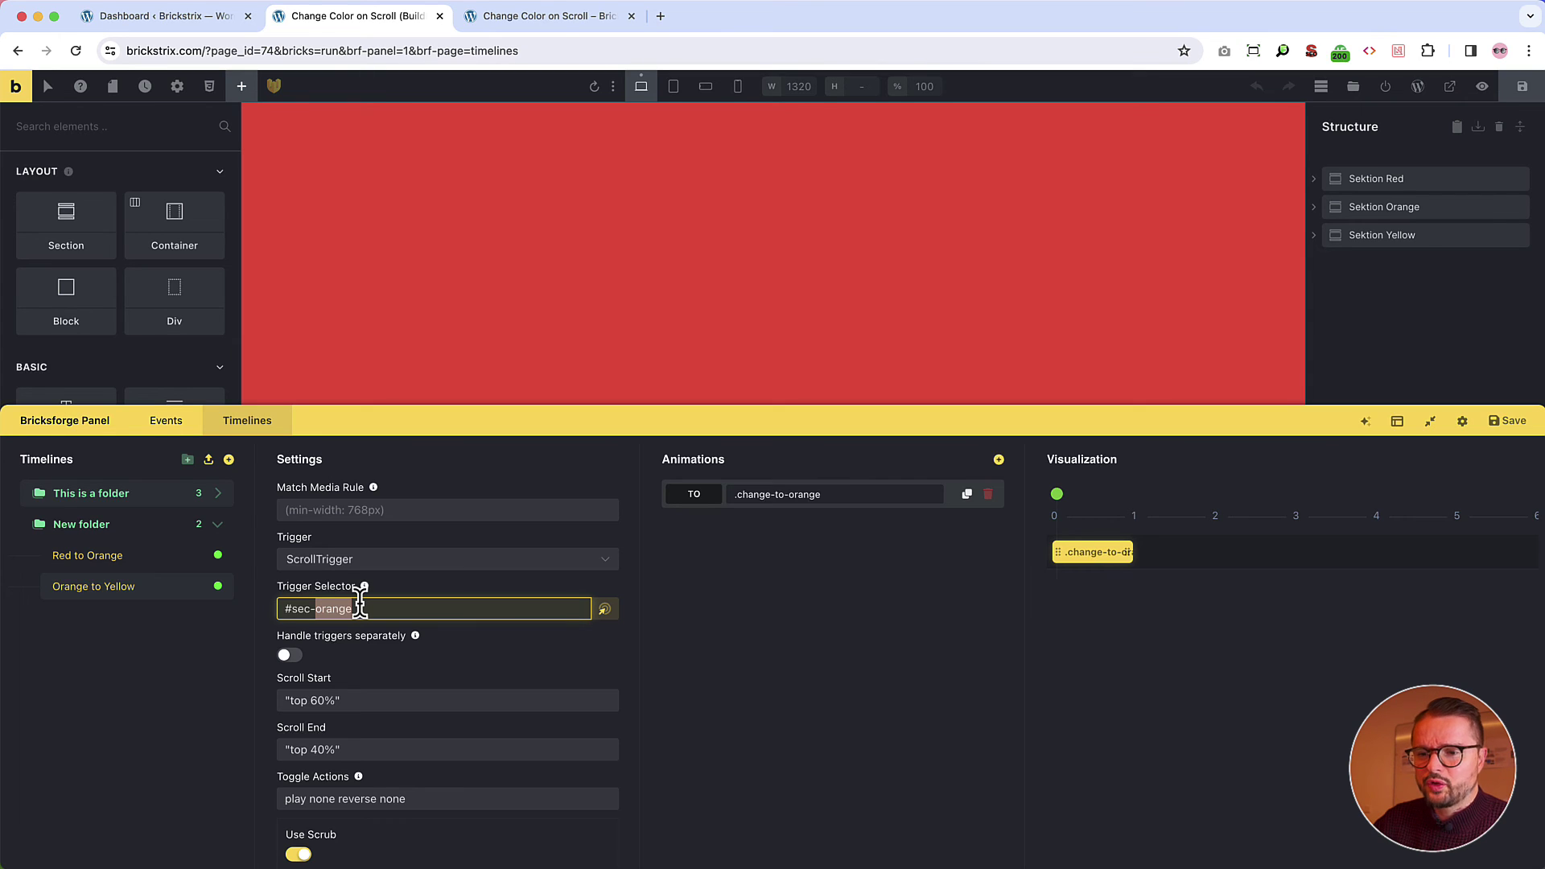
{"action": "type", "text": "yellow"}
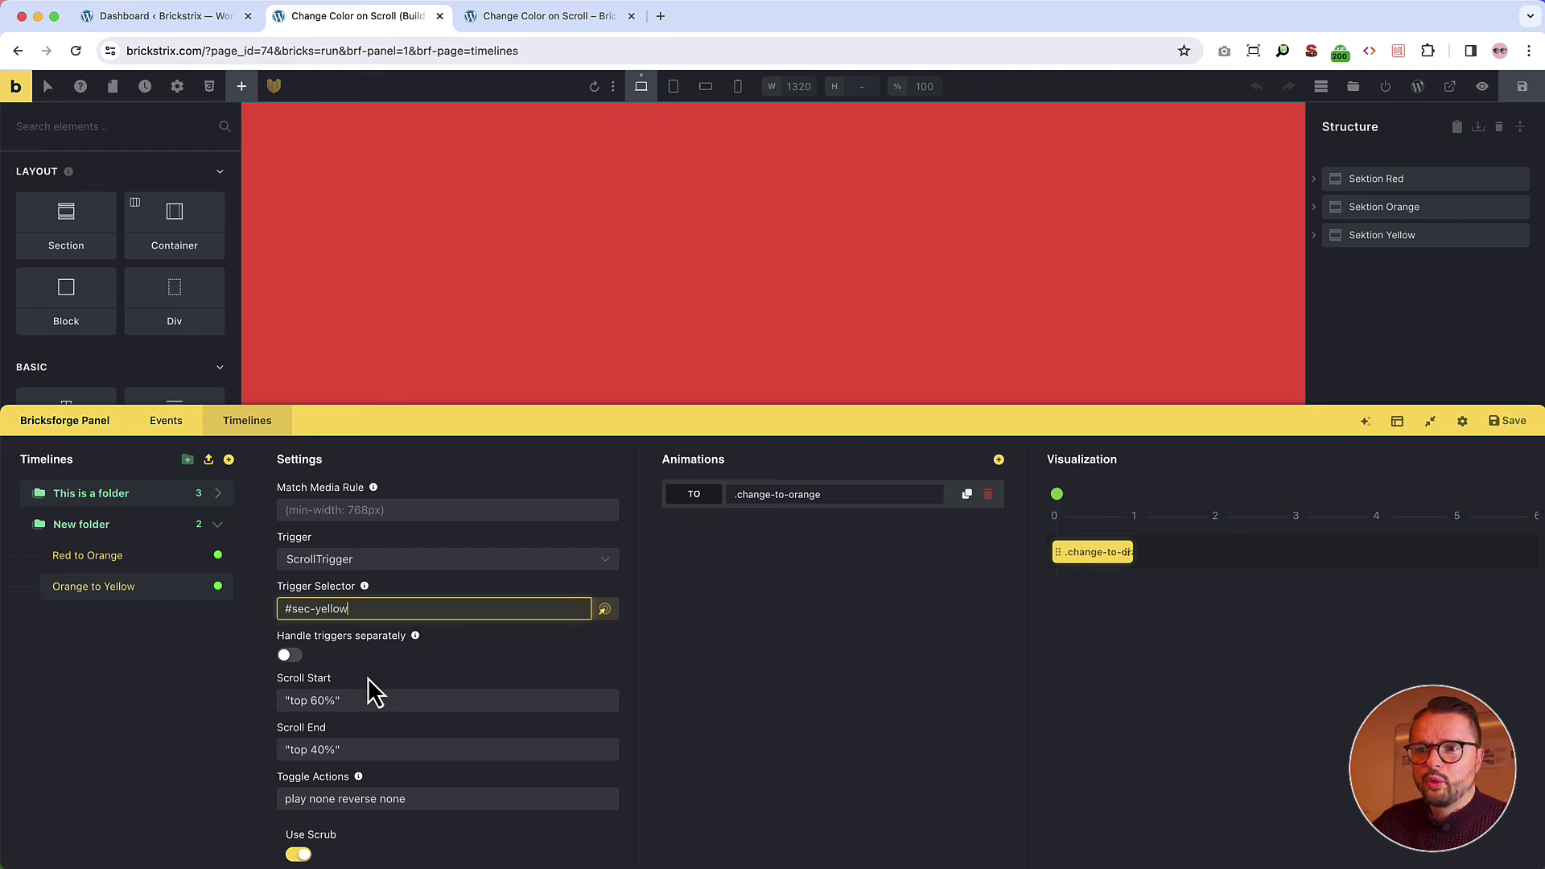
{"action": "scroll", "coordinate": [365, 731], "scroll_direction": "down", "scroll_amount": 10}
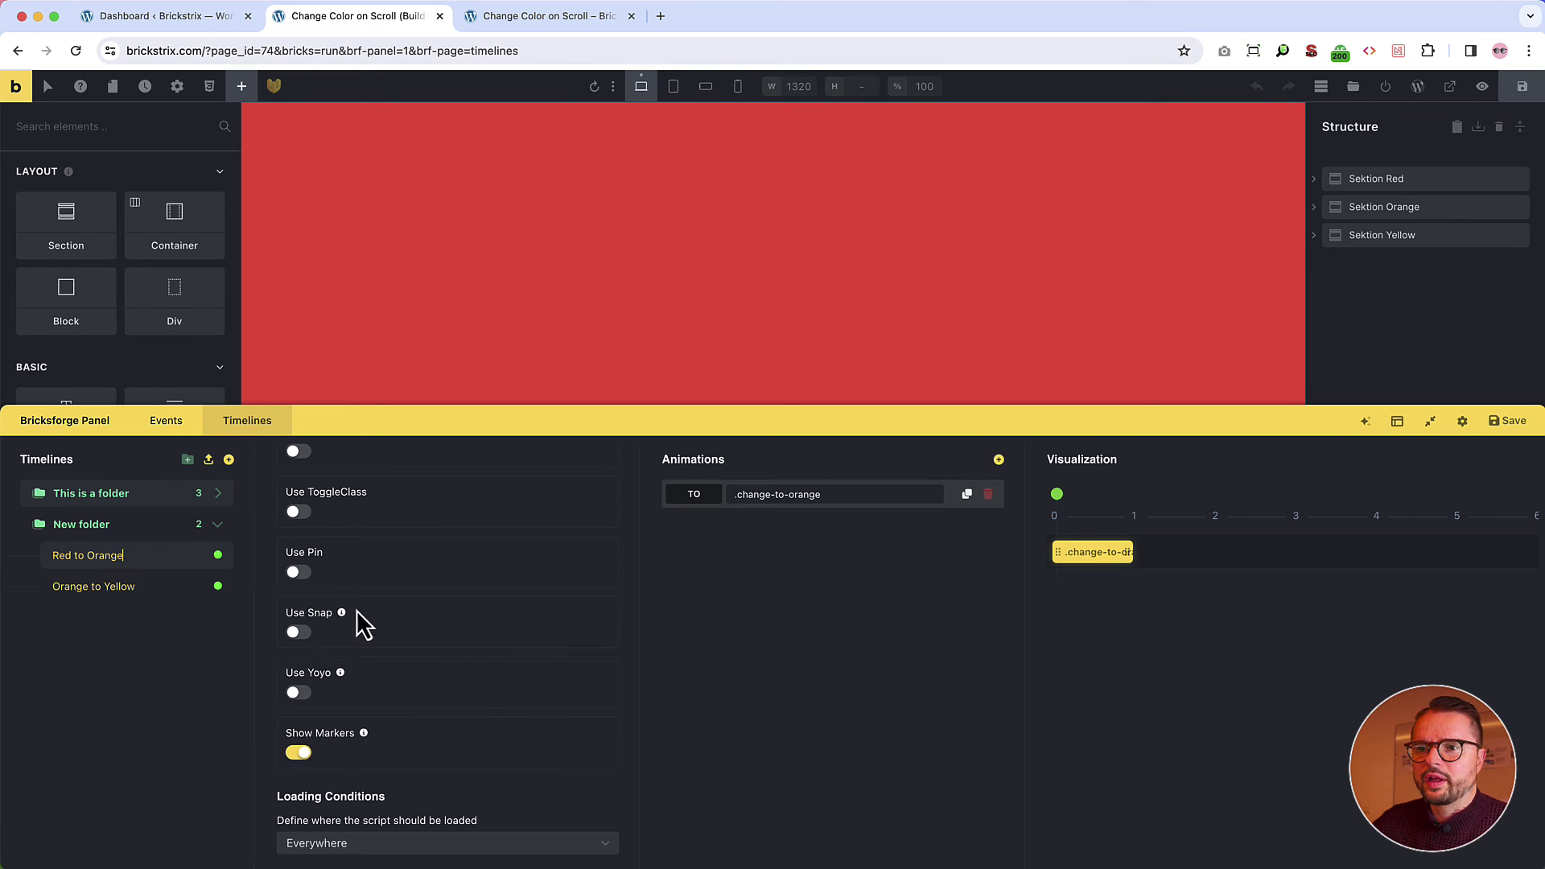
Change the animated selector from .change-to-orange to .change-to-yellow, then check both sections' classes
{"action": "left_click", "coordinate": [153, 590]}
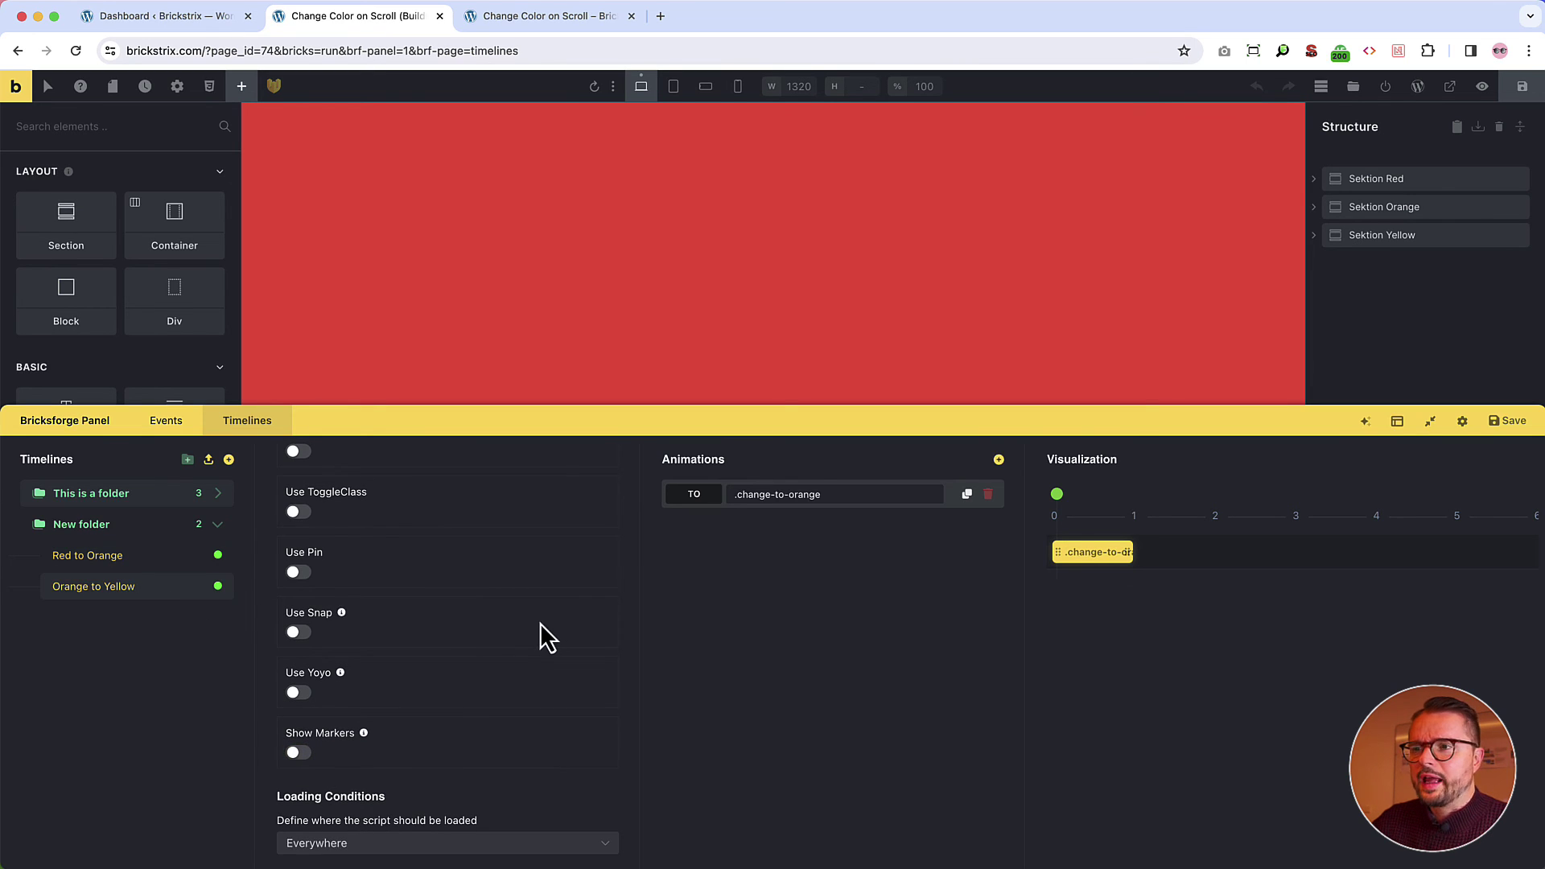
{"action": "left_click", "coordinate": [825, 502]}
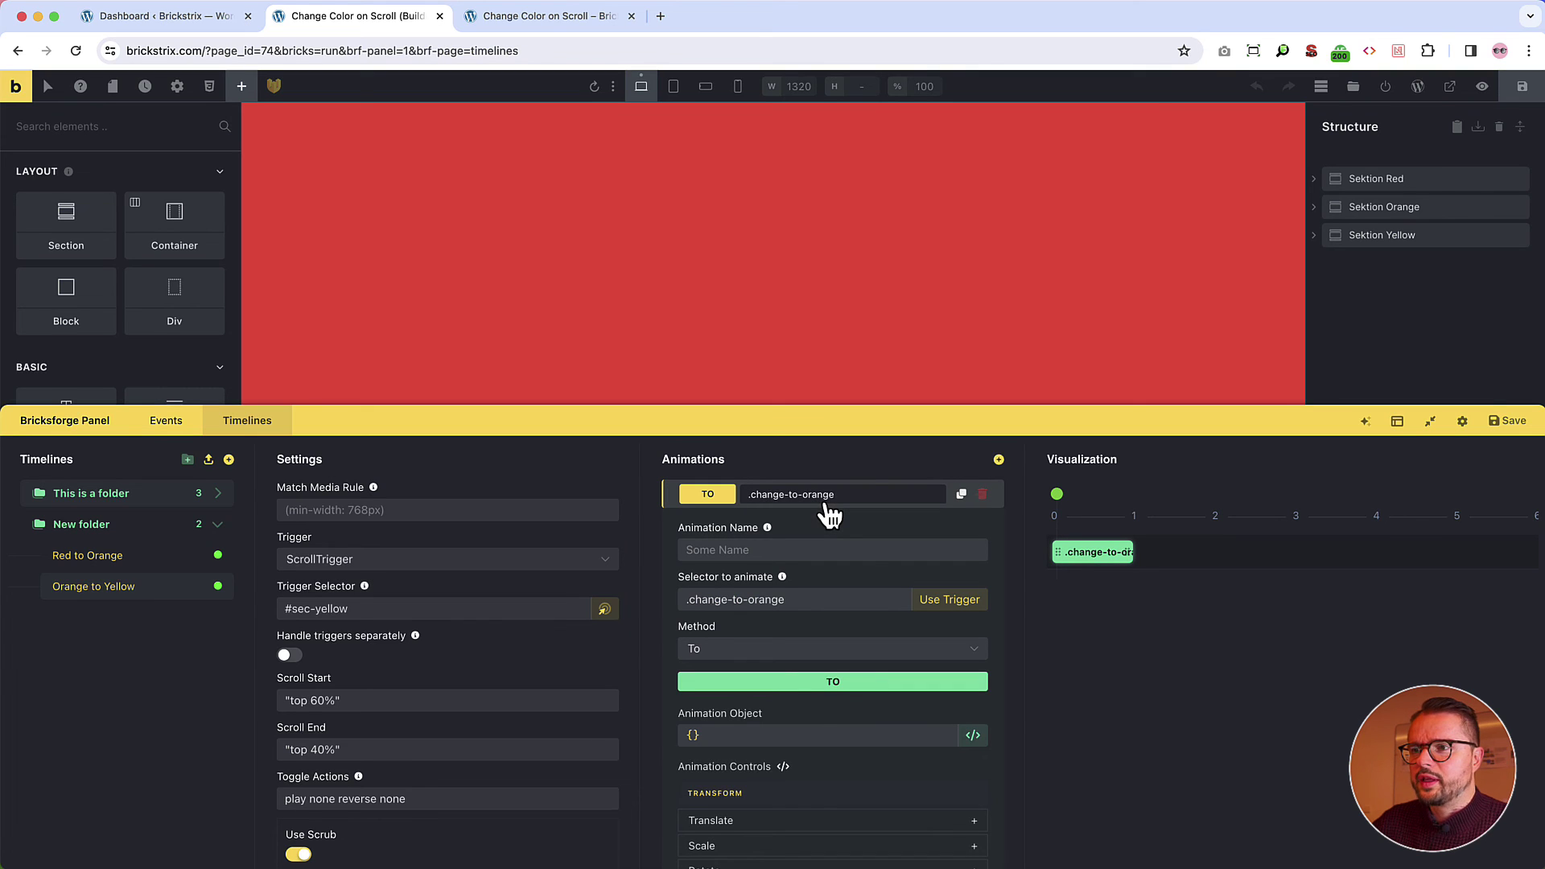
{"action": "left_click", "coordinate": [793, 599]}
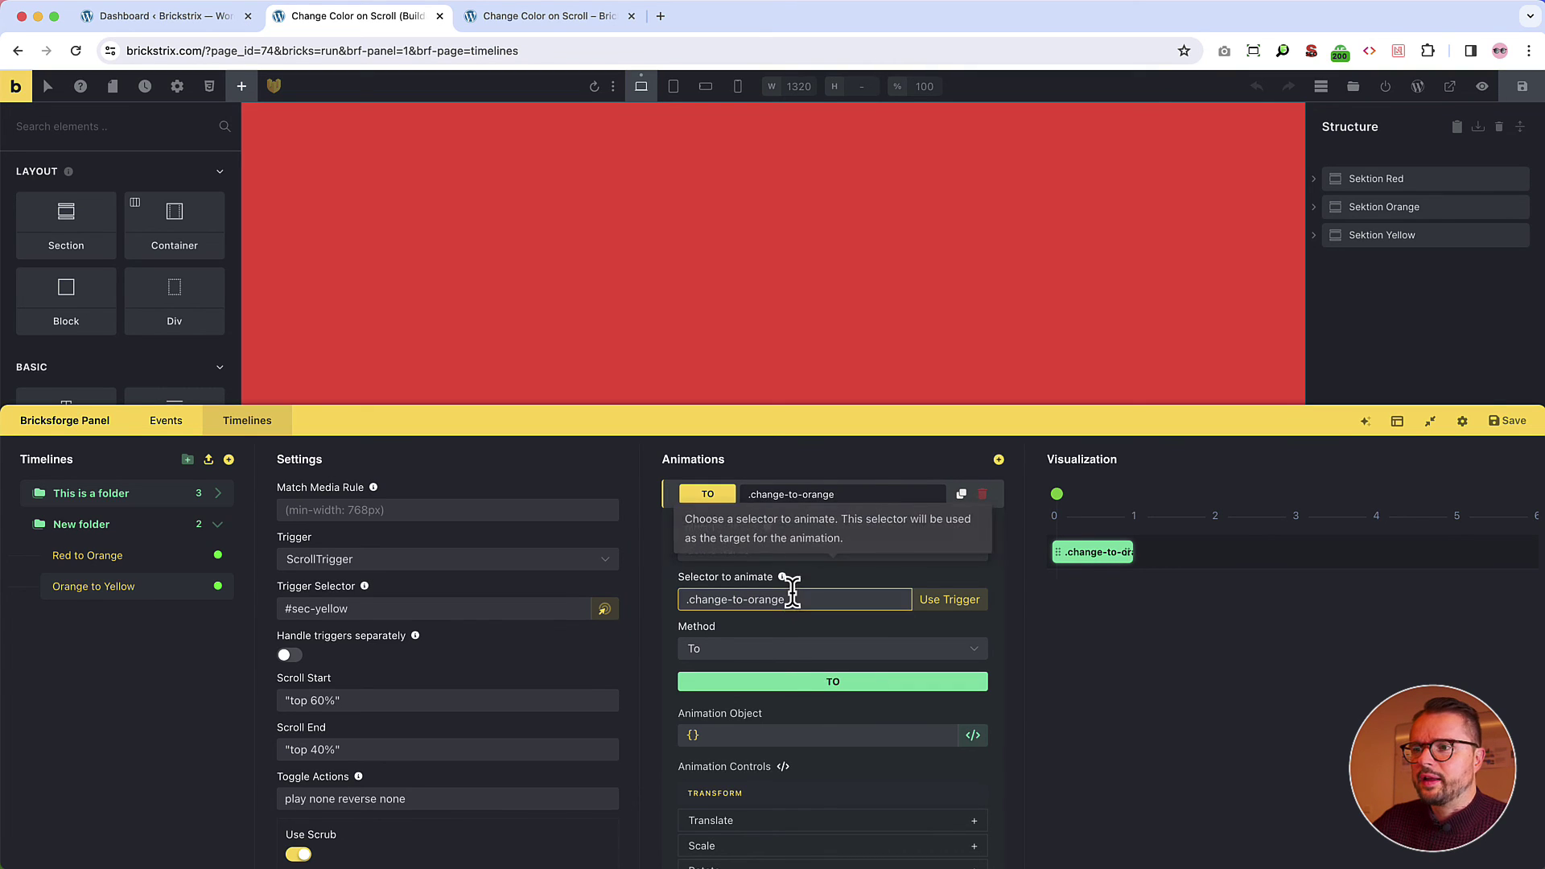
{"action": "key", "text": "BackSpace"}
{"action": "key", "text": "BackSpace"}
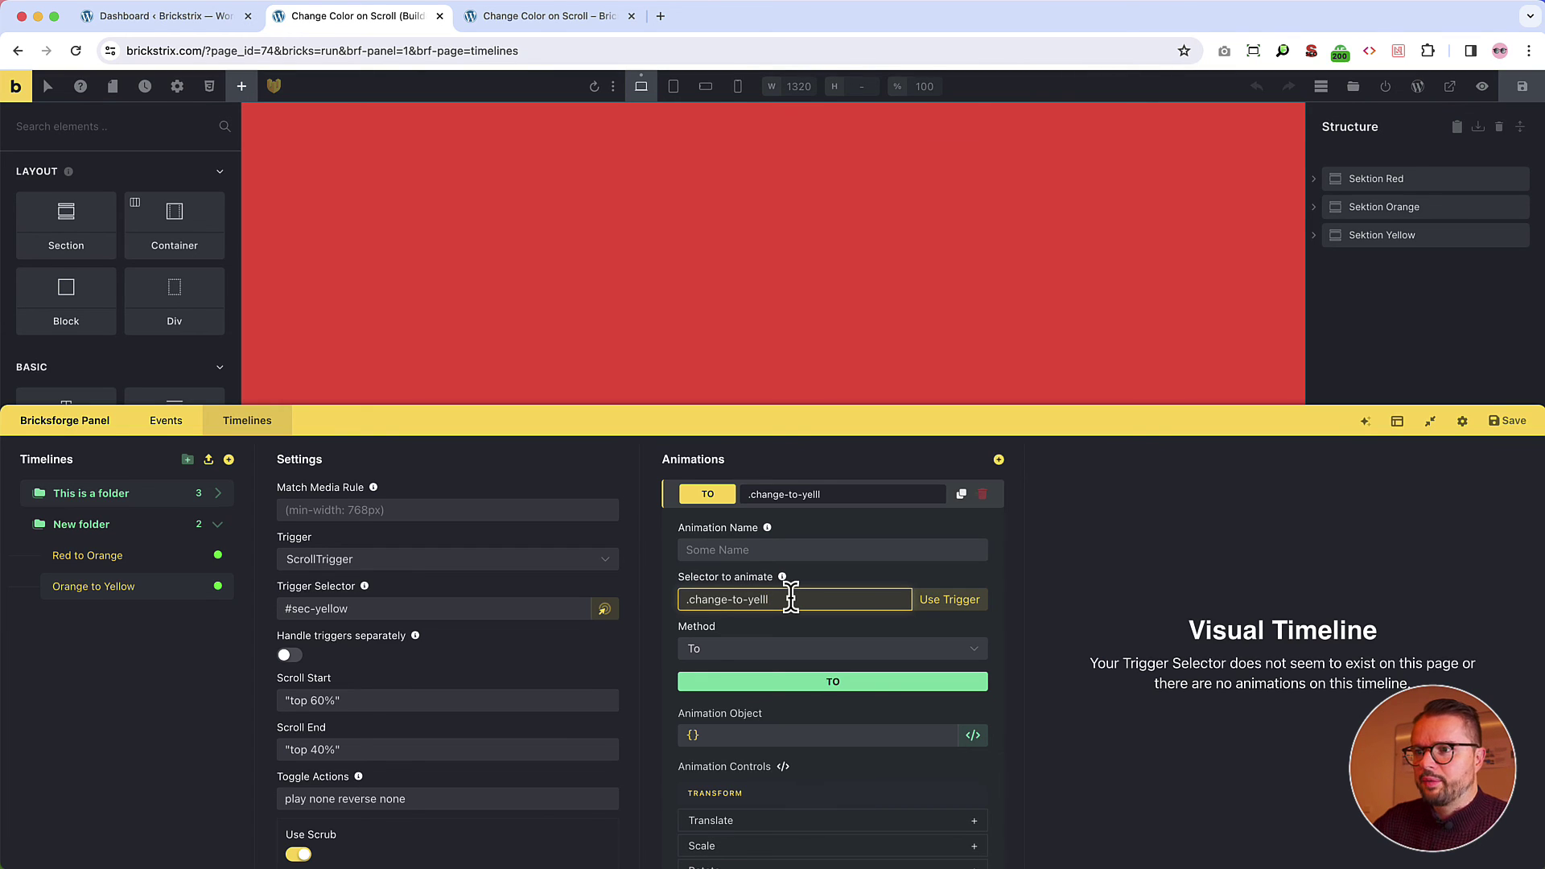
{"action": "type", "text": "yellow"}
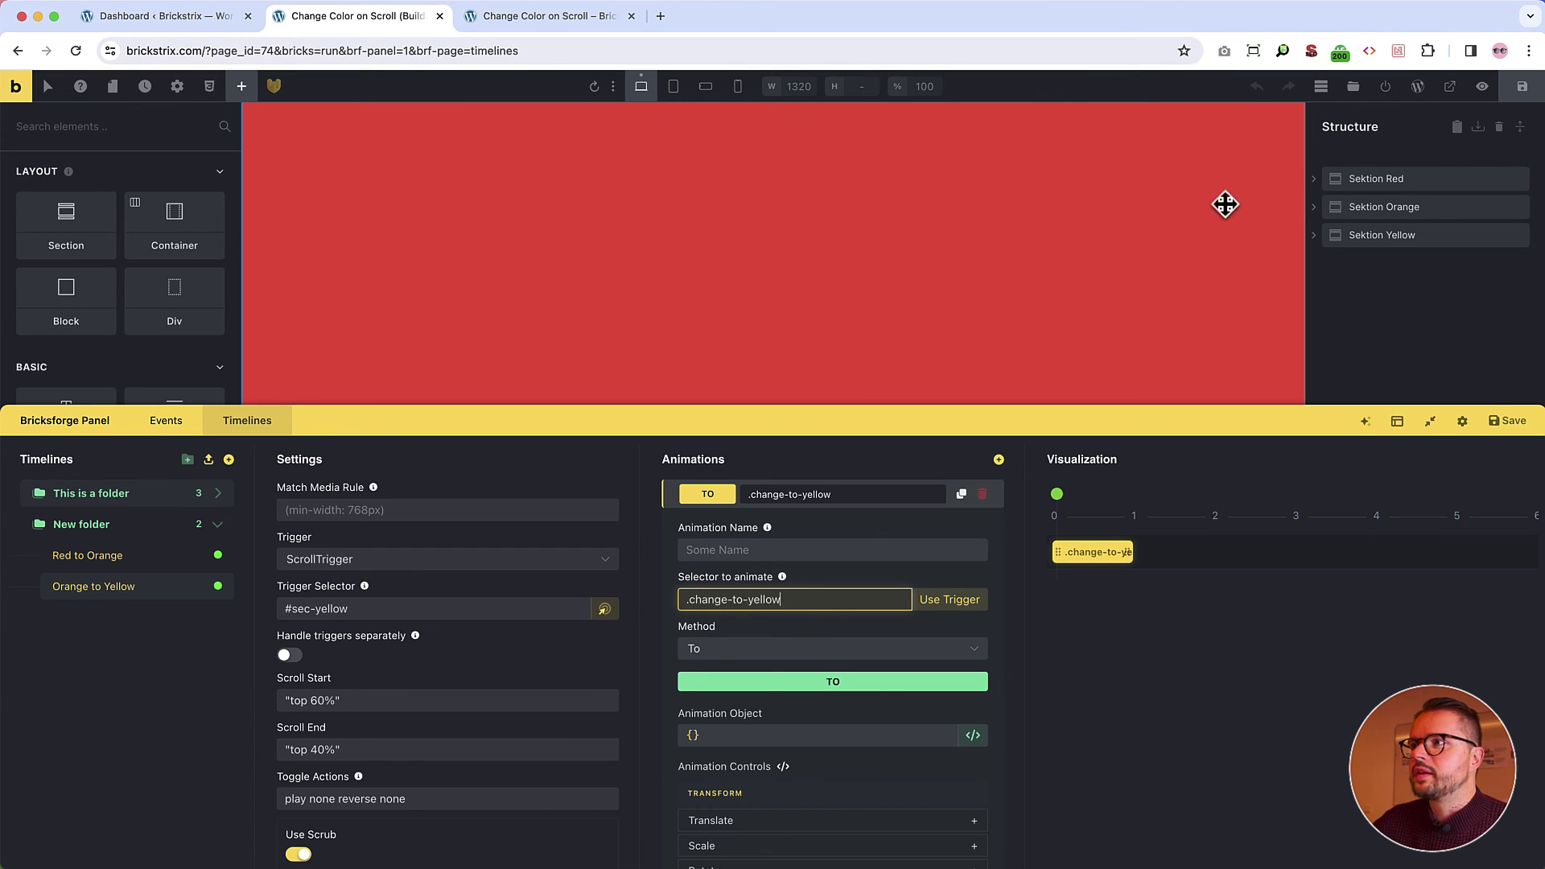
{"action": "left_click", "coordinate": [1366, 207]}
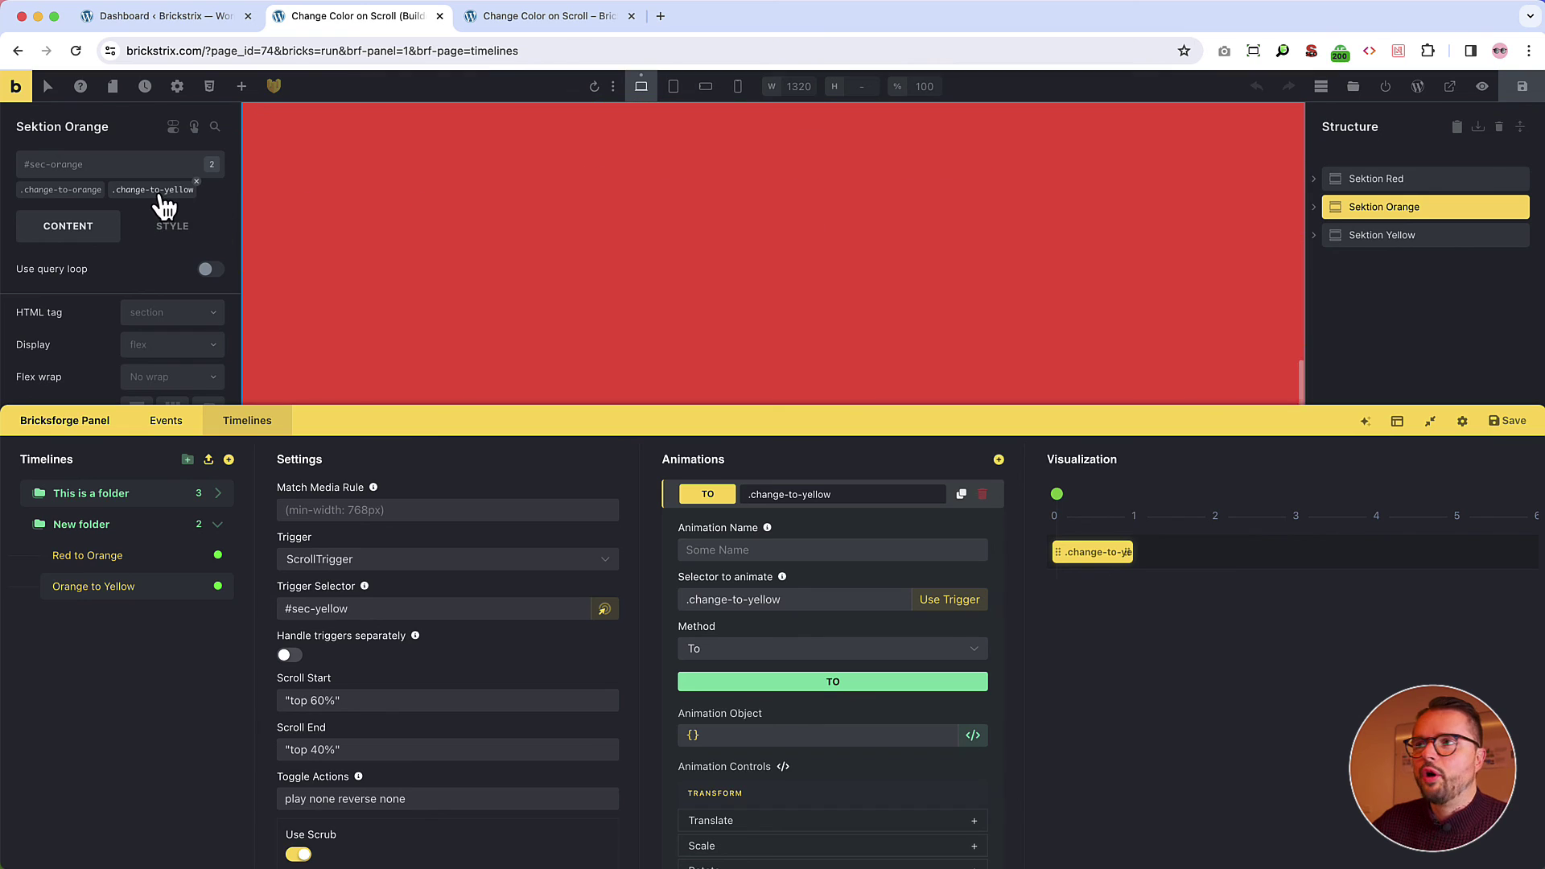
{"action": "left_click", "coordinate": [1388, 235]}
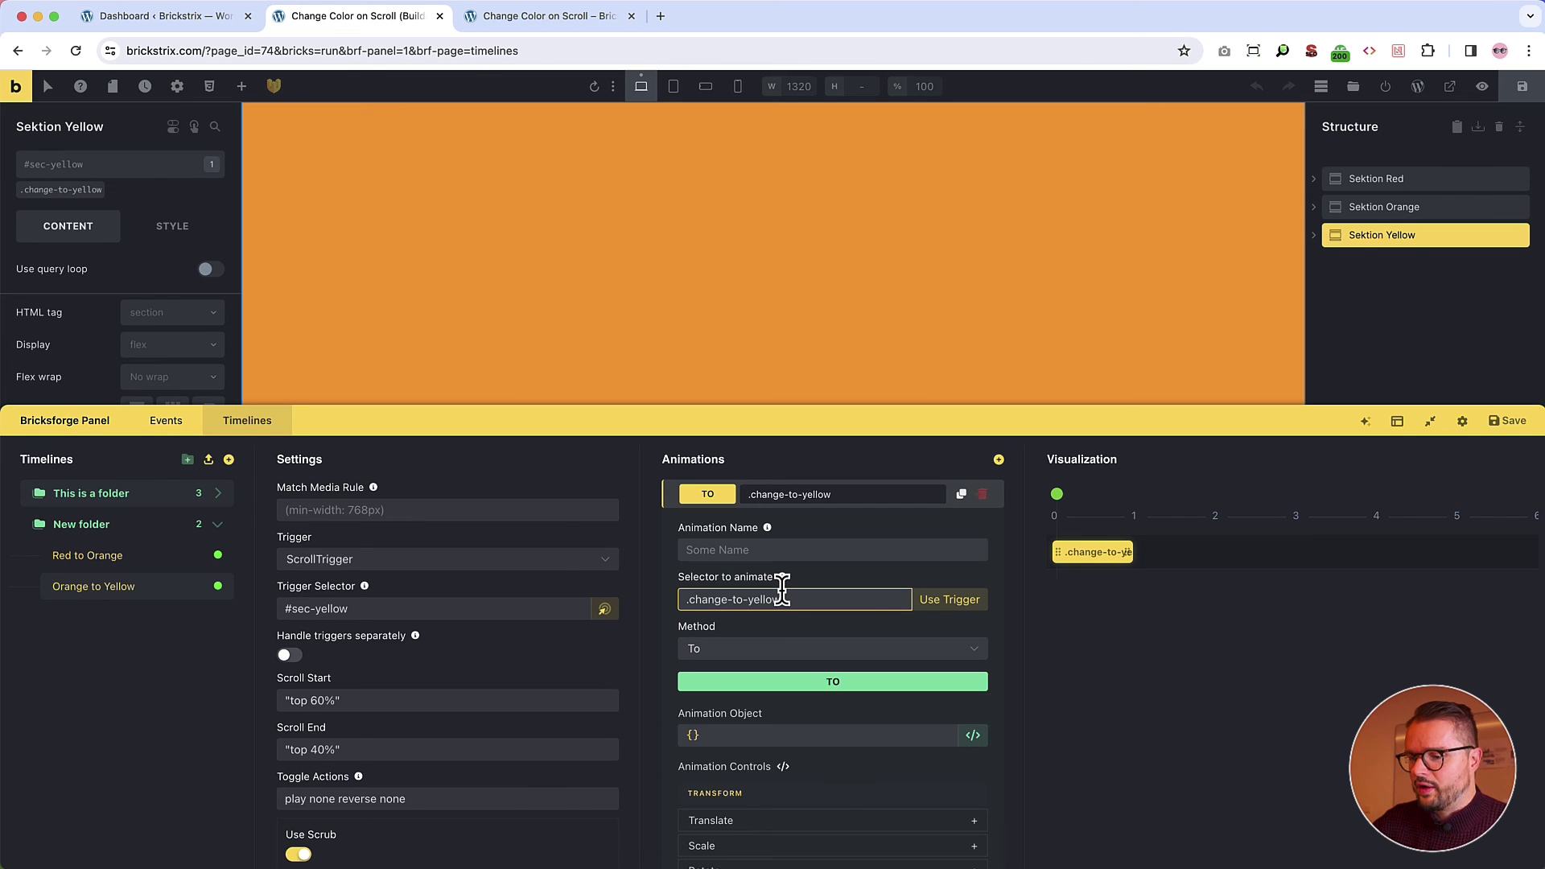
{"action": "scroll", "coordinate": [782, 592], "scroll_direction": "down", "scroll_amount": 10}
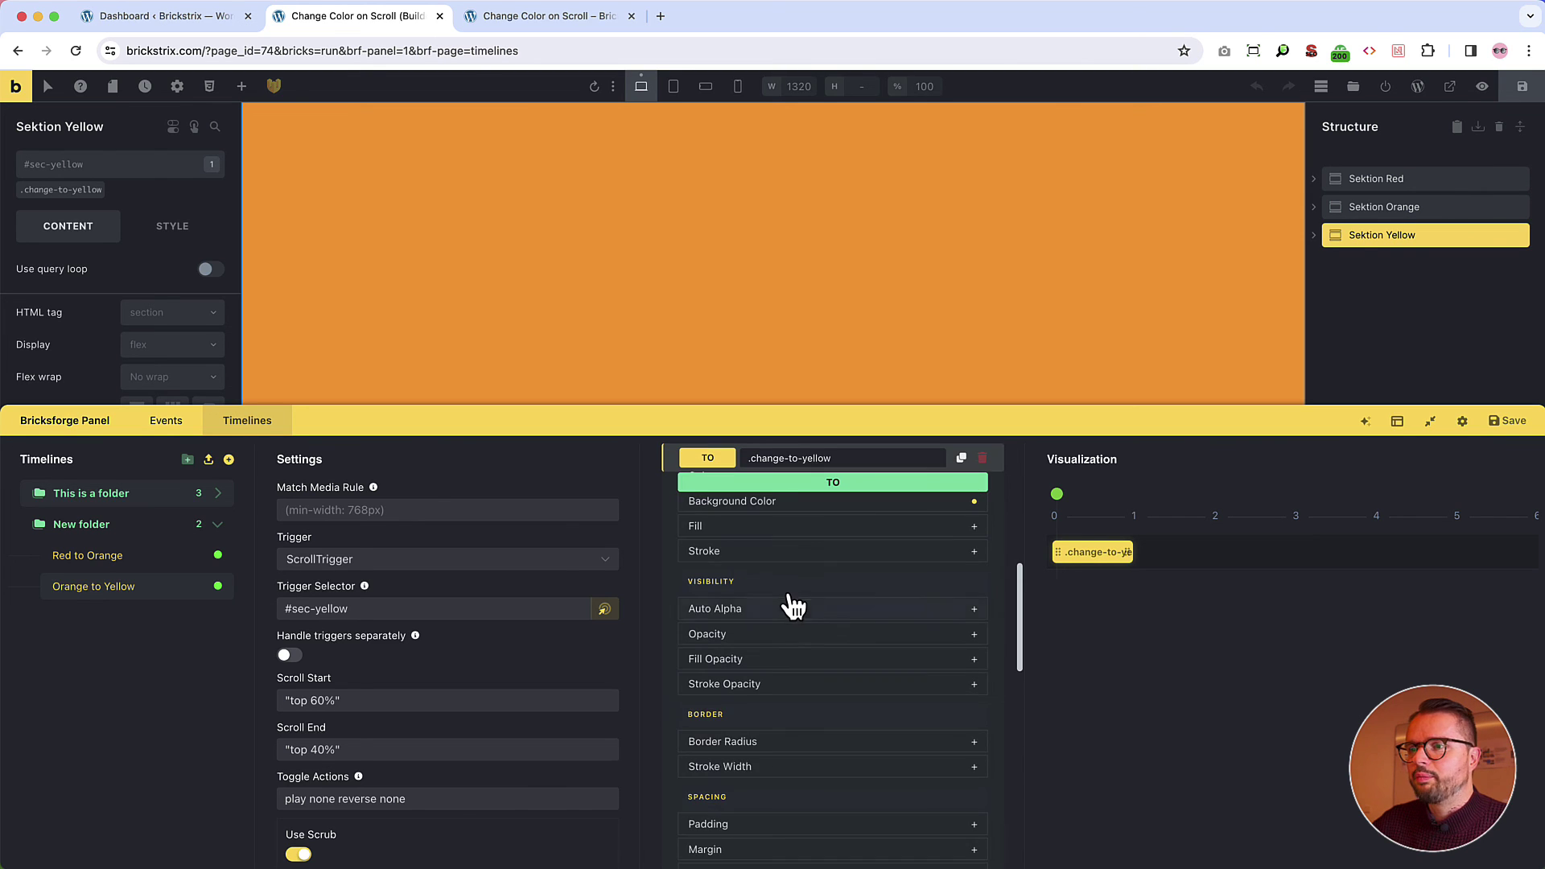
Copy yellow #ffeb3b from the section's background picker, then restore the section to orange #ff9800
{"action": "left_click", "coordinate": [787, 582]}
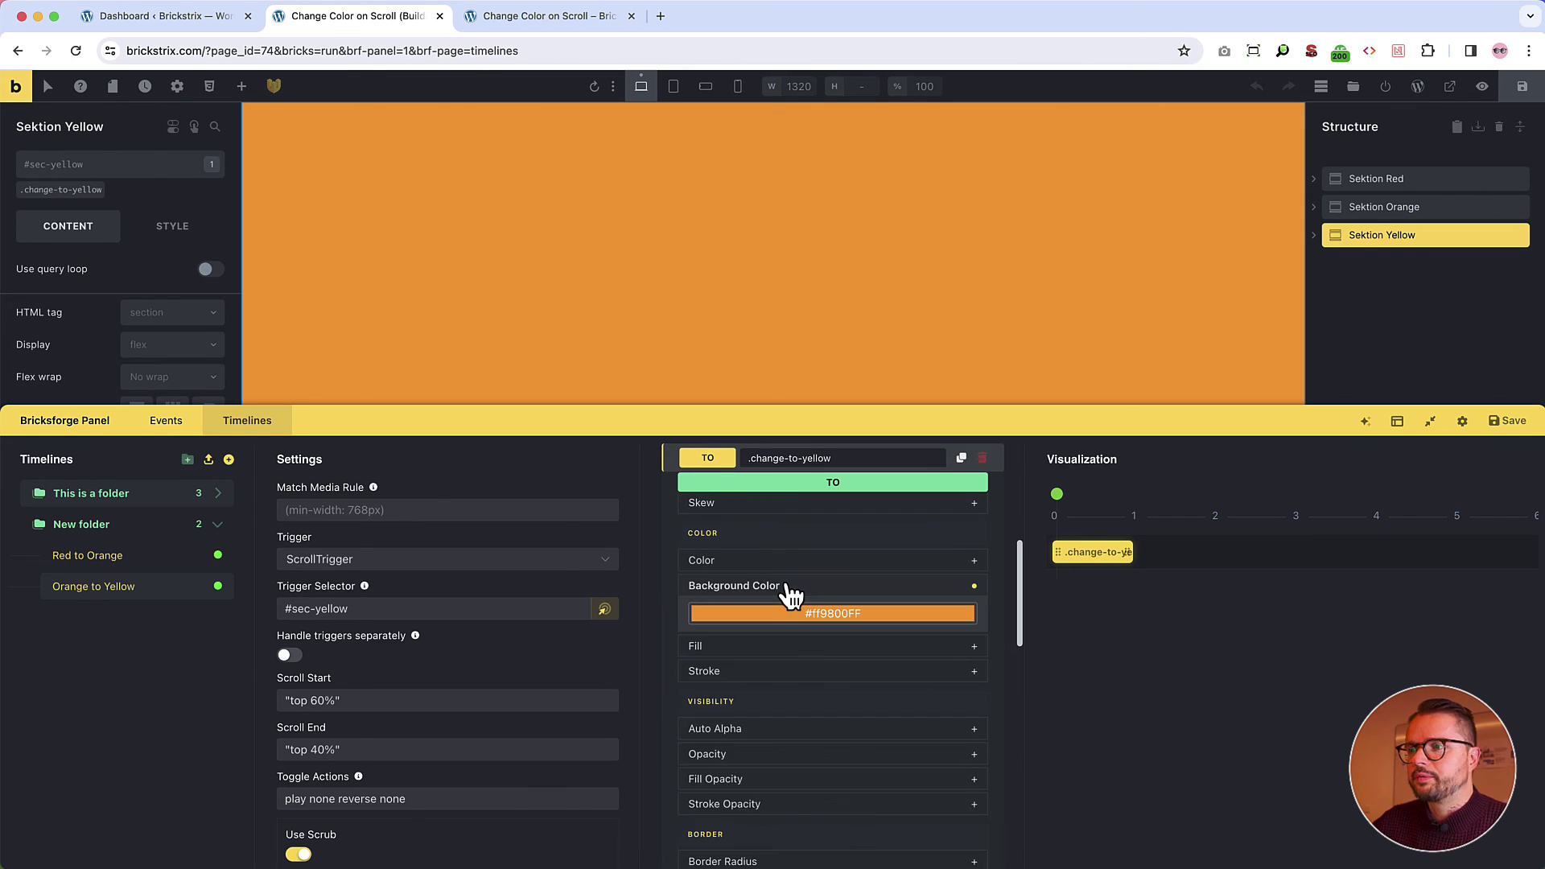
{"action": "left_click", "coordinate": [1296, 292]}
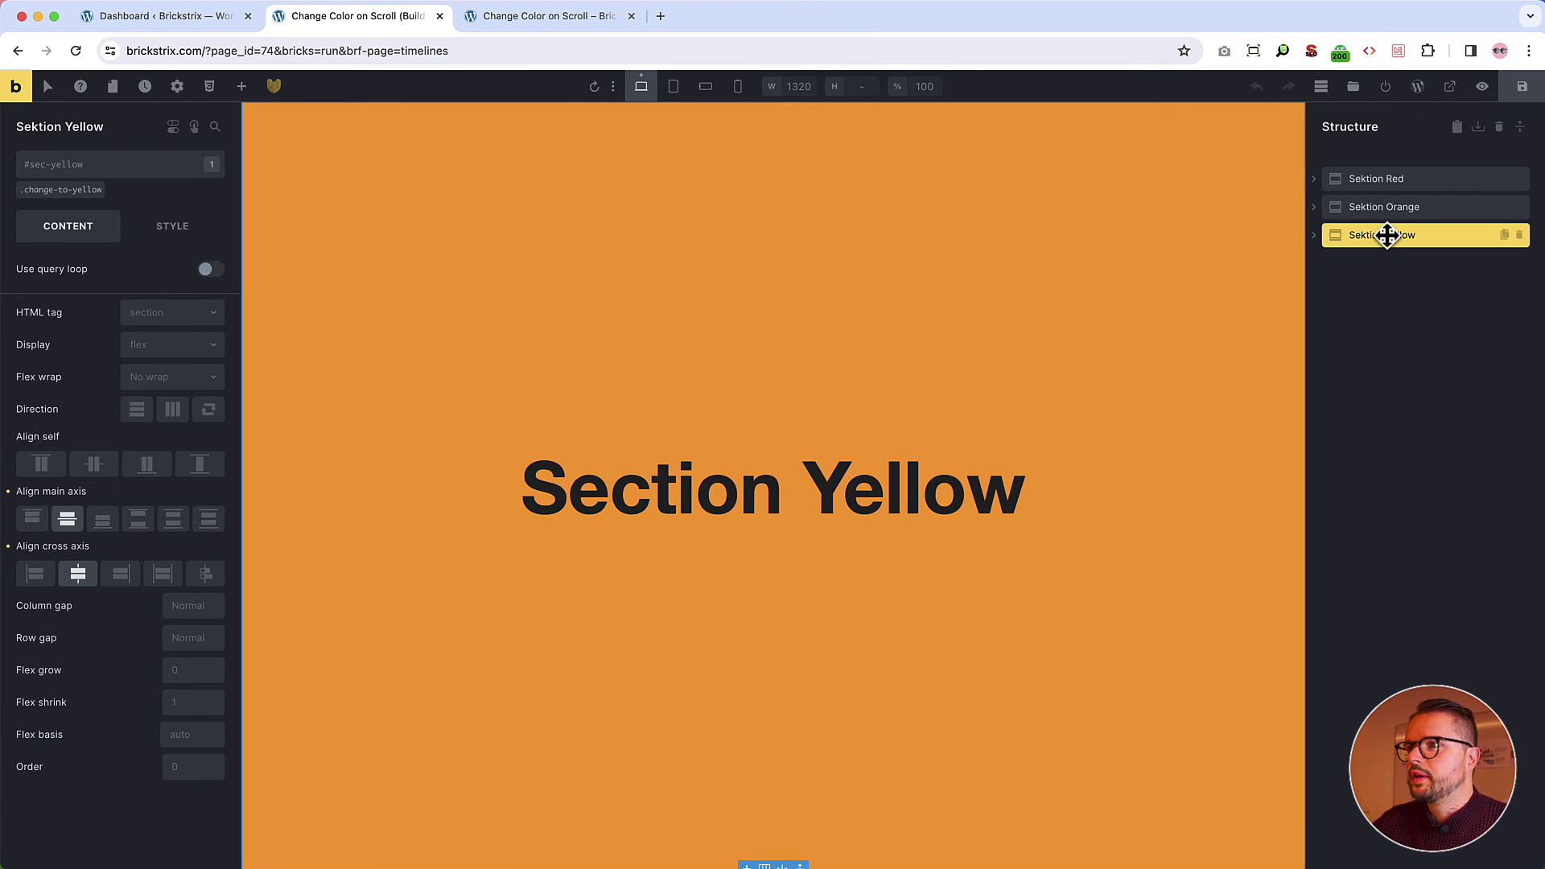
{"action": "left_click", "coordinate": [174, 227]}
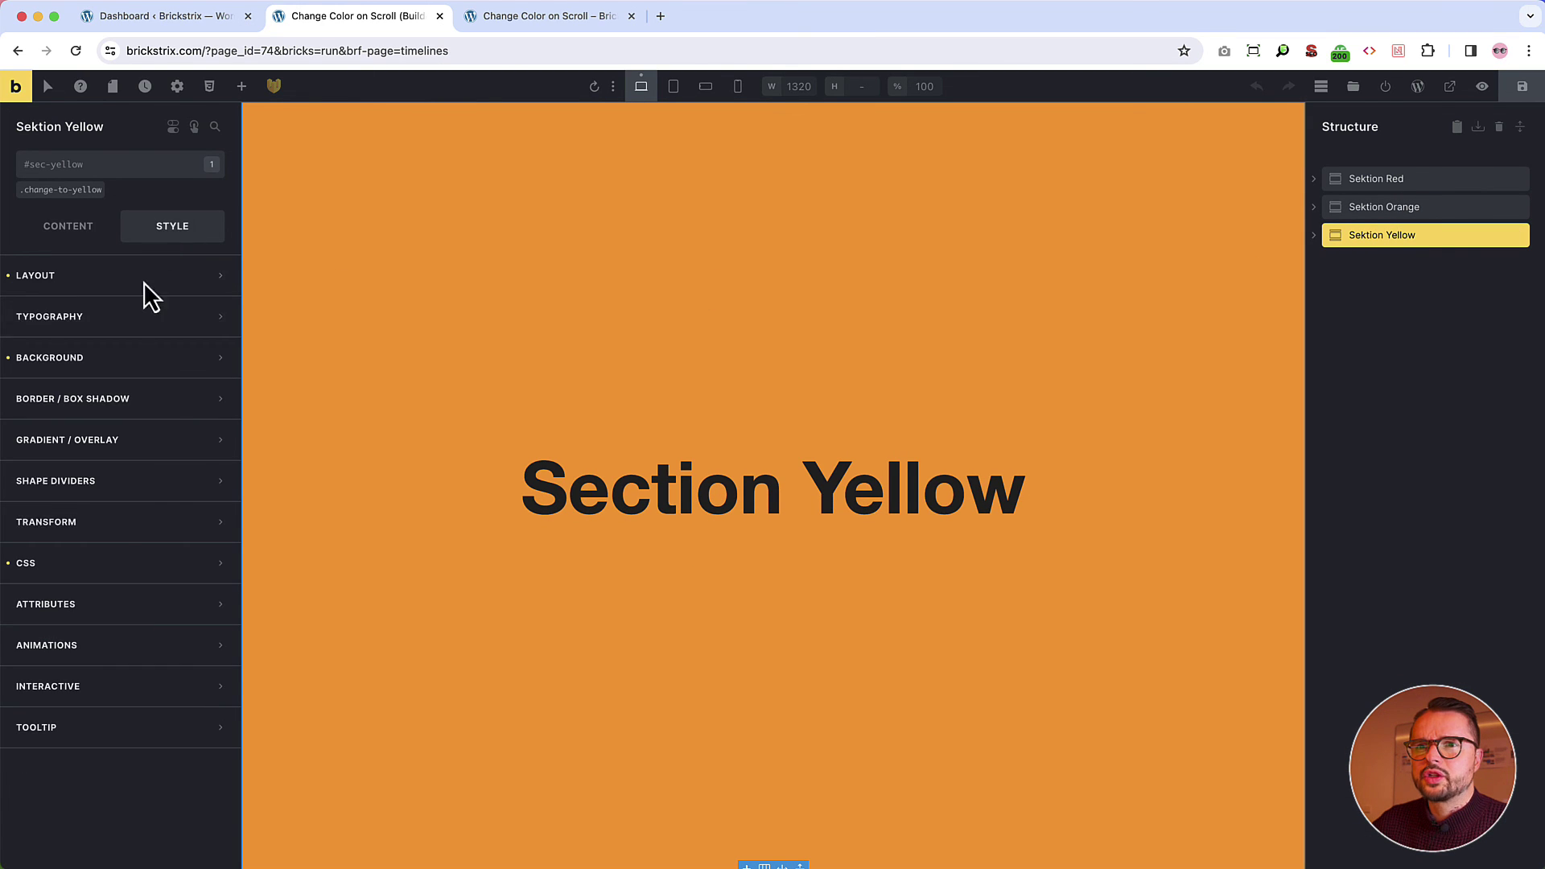
{"action": "left_click", "coordinate": [128, 359]}
{"action": "left_click", "coordinate": [212, 395]}
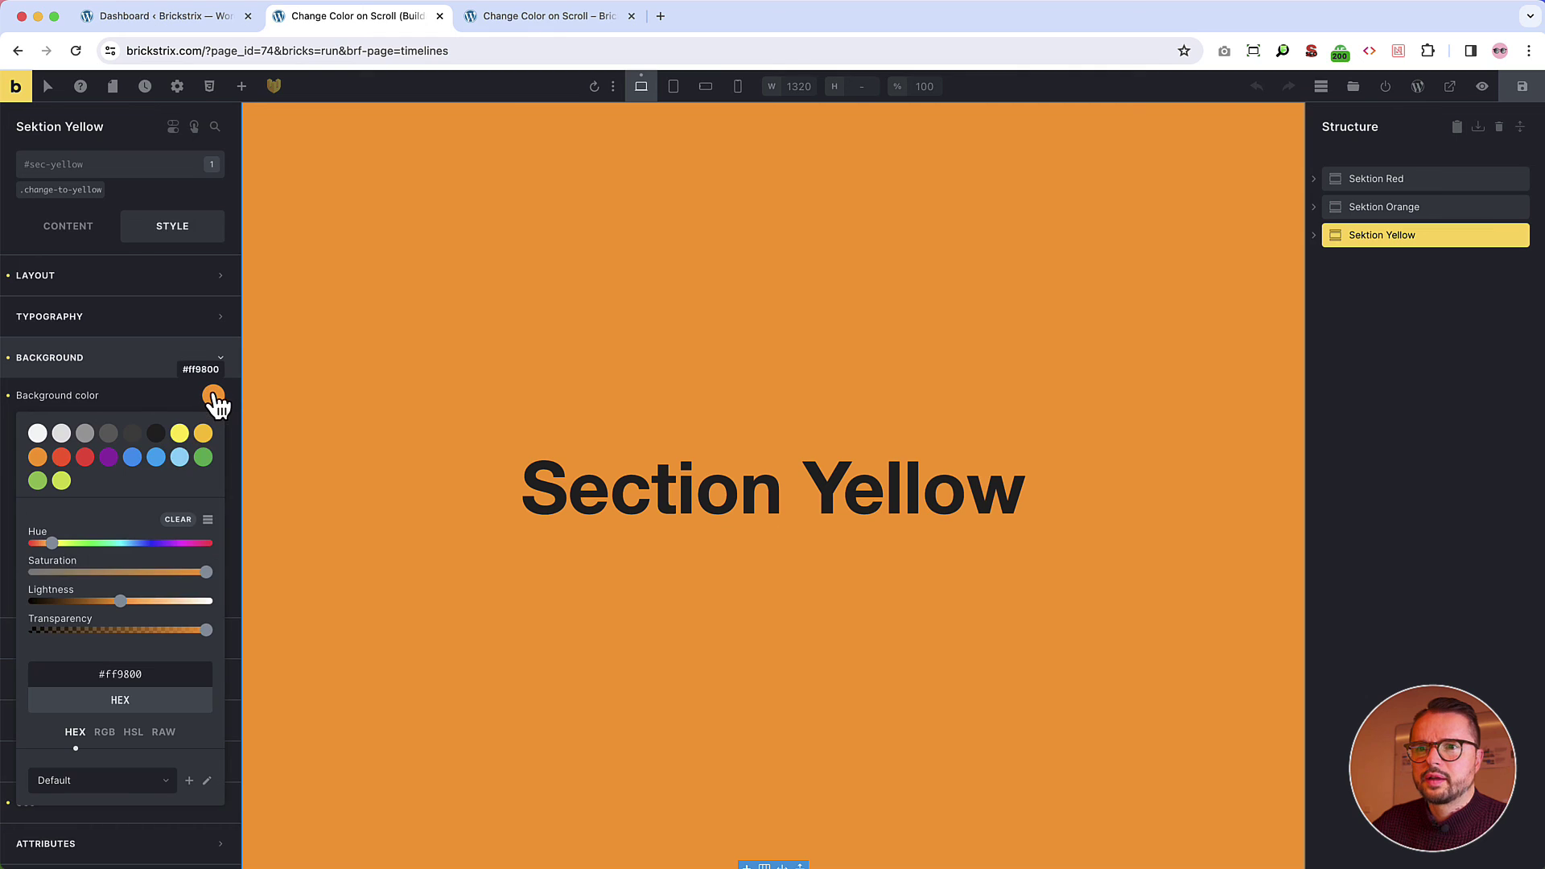
{"action": "left_click", "coordinate": [180, 436]}
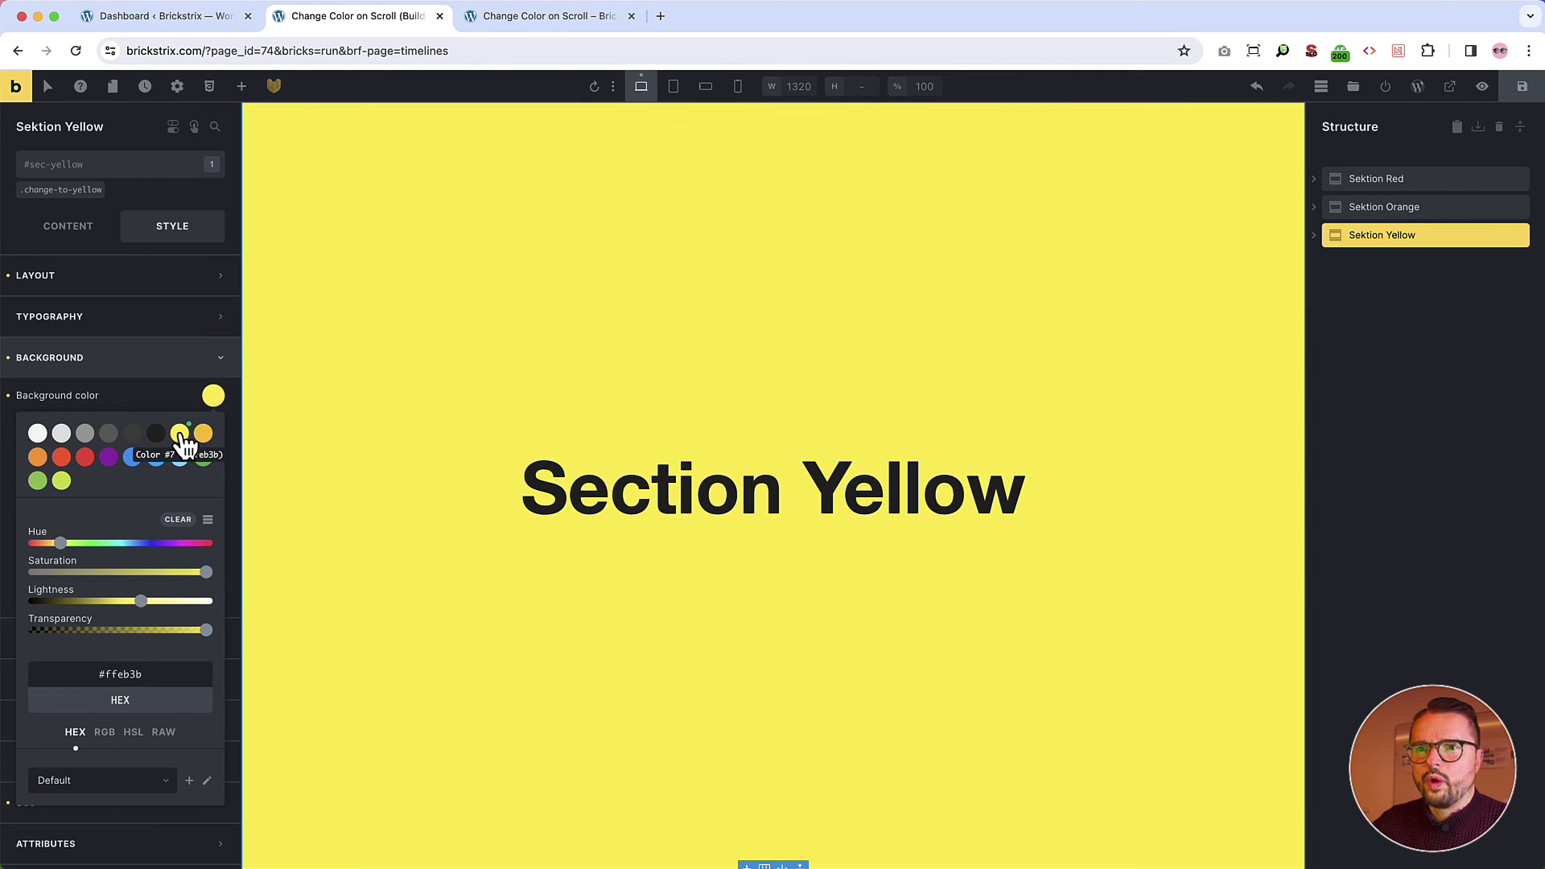
{"action": "double_click", "coordinate": [135, 674]}
{"action": "scroll", "coordinate": [129, 680], "scroll_direction": "down", "scroll_amount": 3}
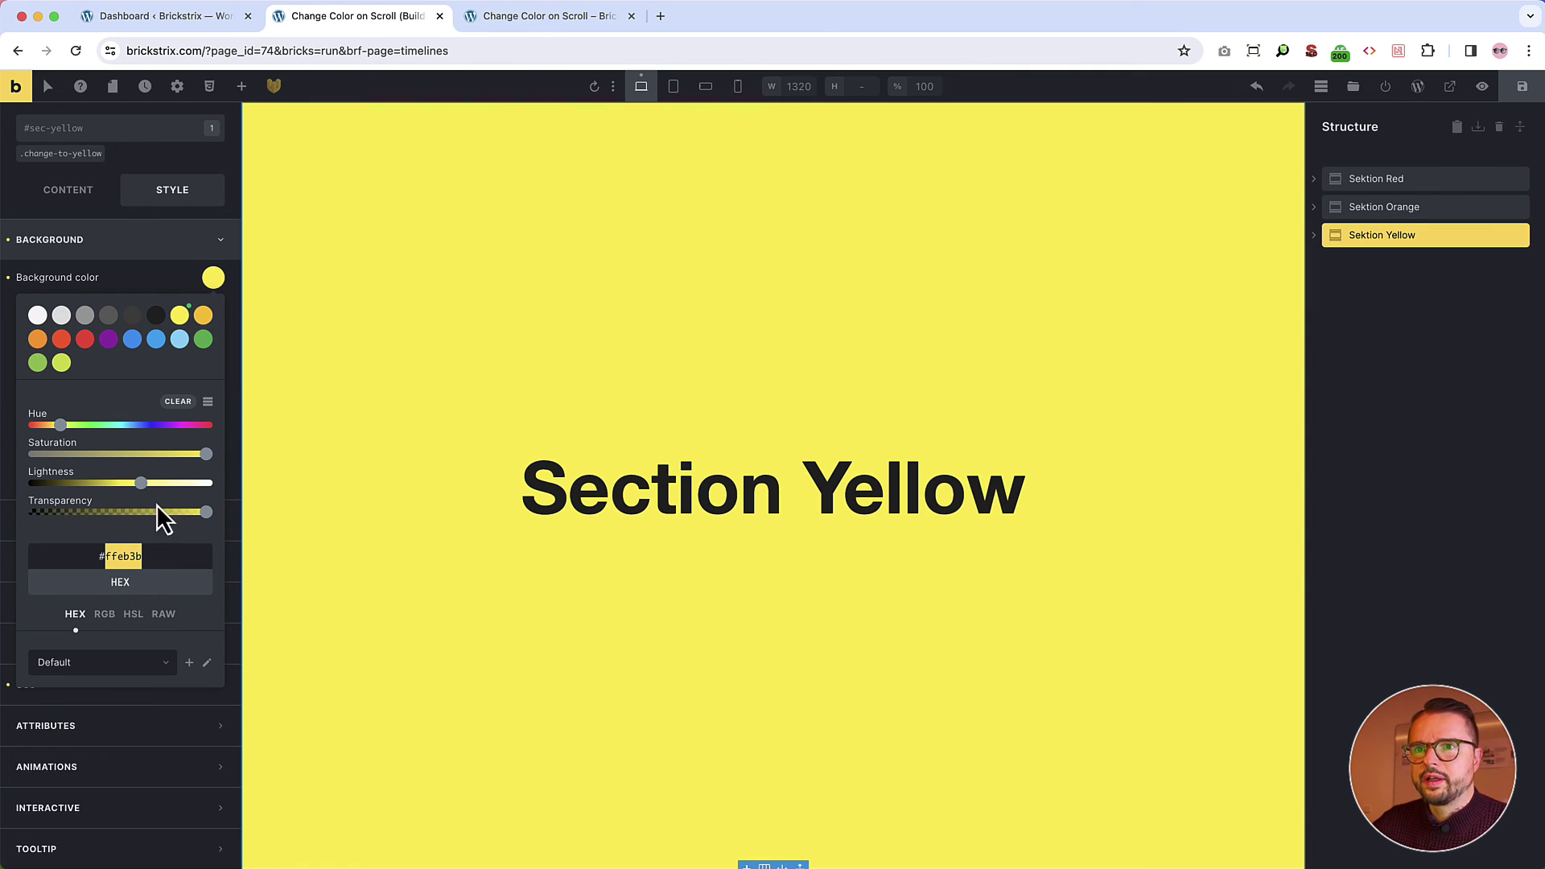
{"action": "left_click", "coordinate": [38, 338]}
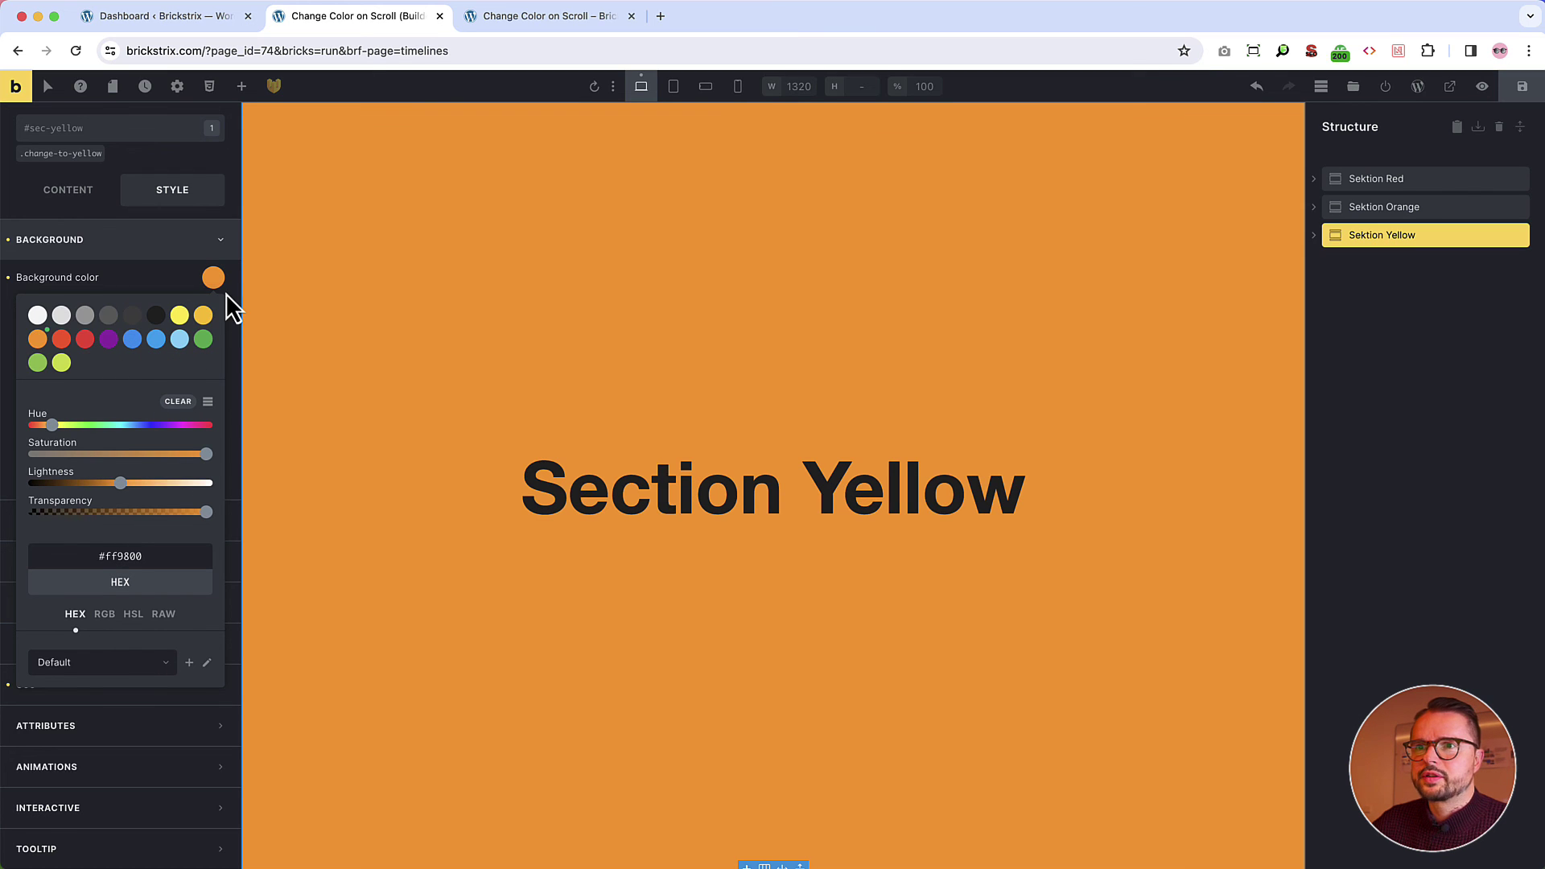
{"action": "left_click", "coordinate": [218, 284]}
Set the Orange to Yellow animation's Background Color to yellow #ffeb3b
{"action": "key", "text": "super+shift+b"}
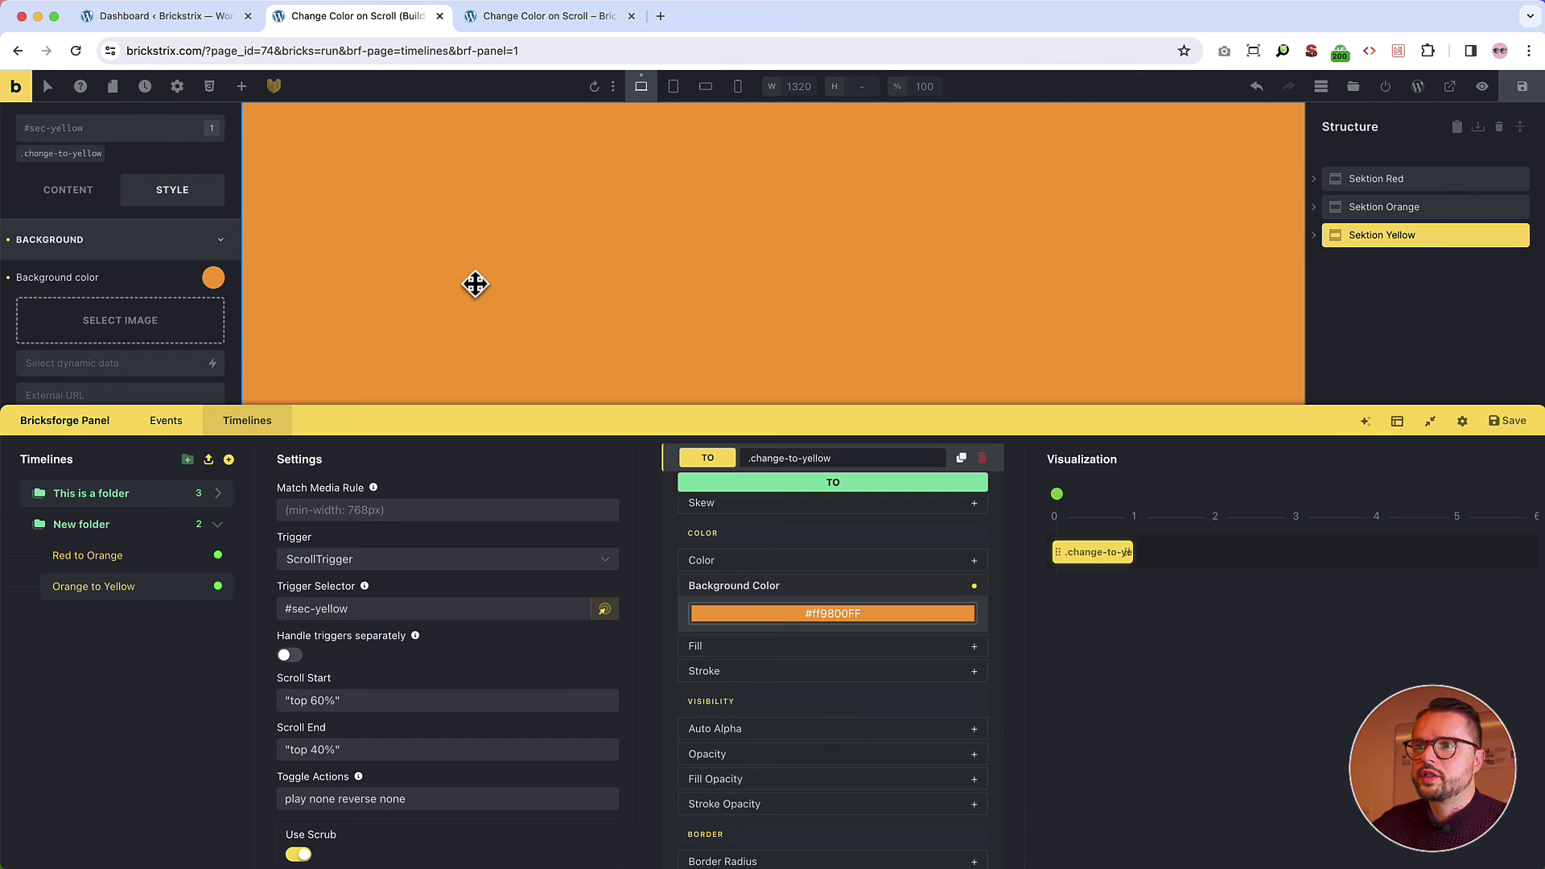
{"action": "left_click", "coordinate": [889, 618]}
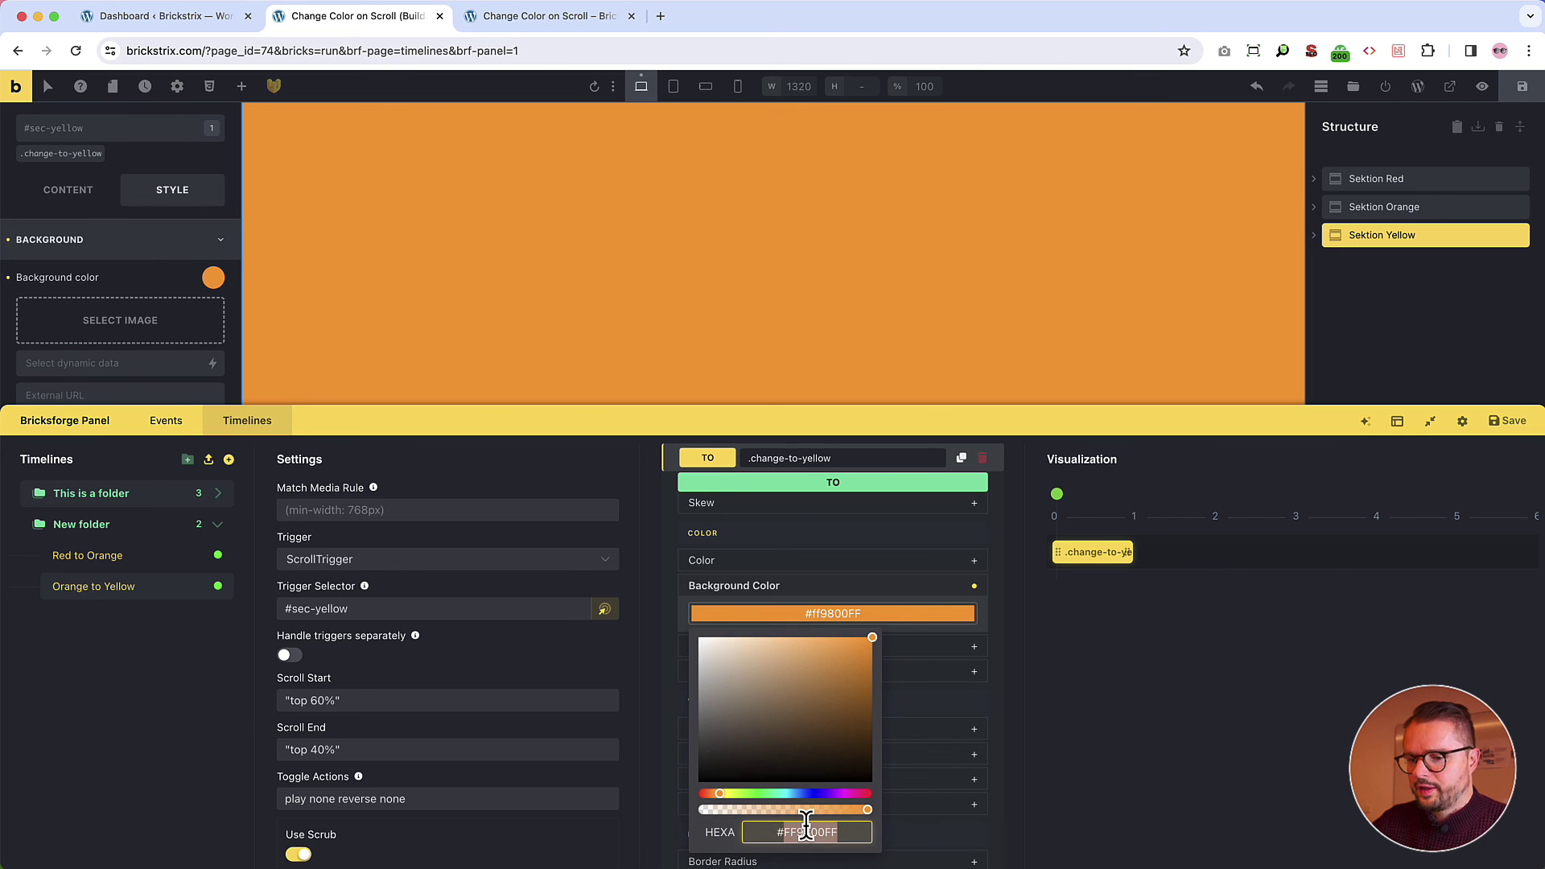
{"action": "key", "text": "Return"}
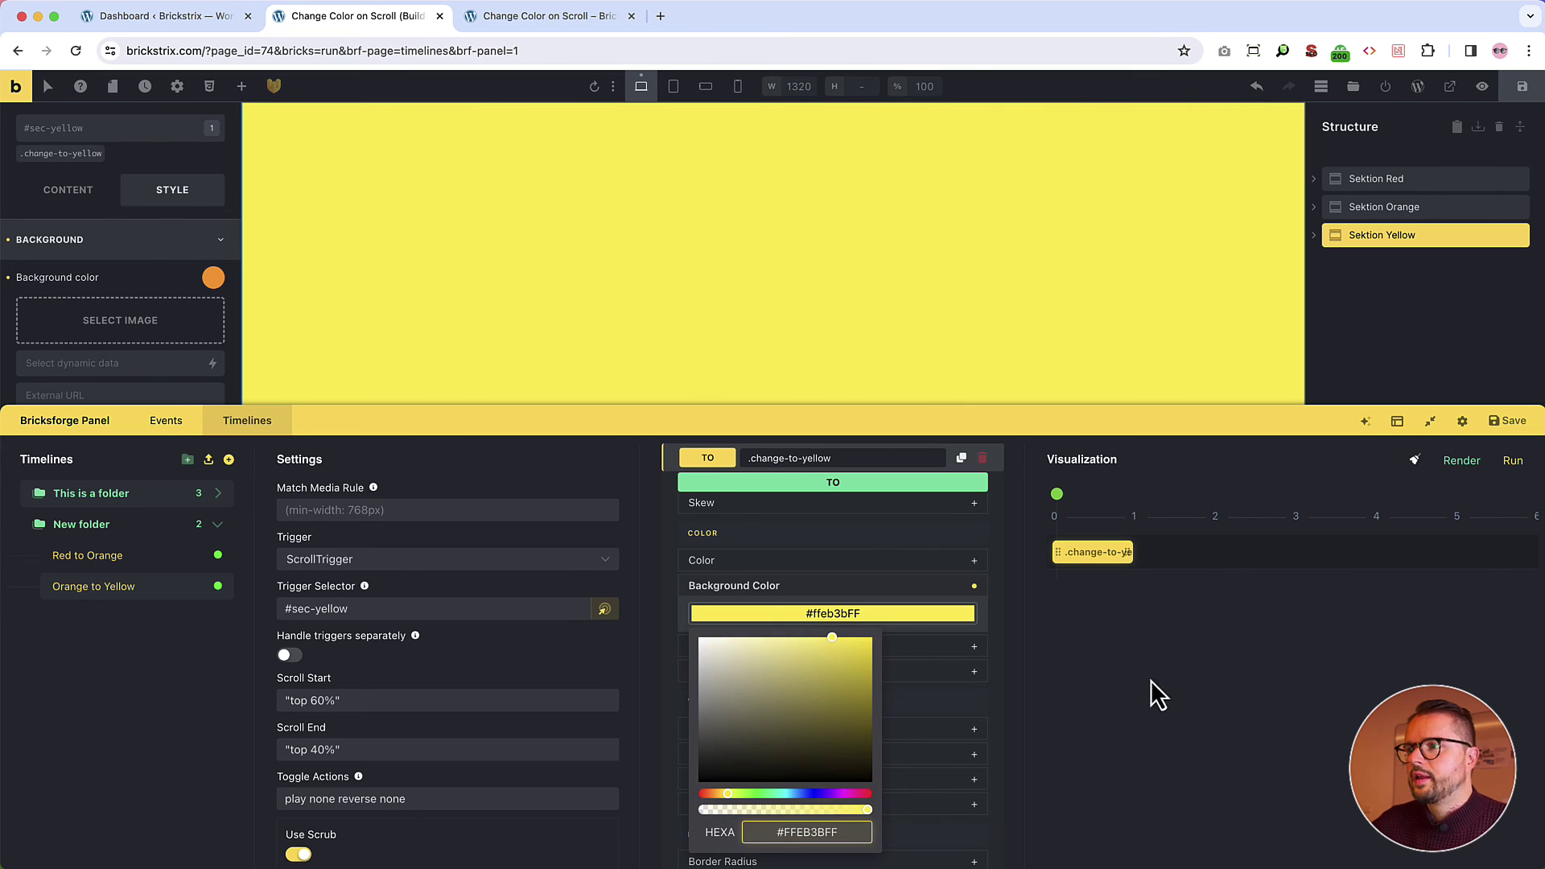
{"action": "left_click", "coordinate": [1185, 639]}
{"action": "scroll", "coordinate": [1028, 383], "scroll_direction": "up", "scroll_amount": 3}
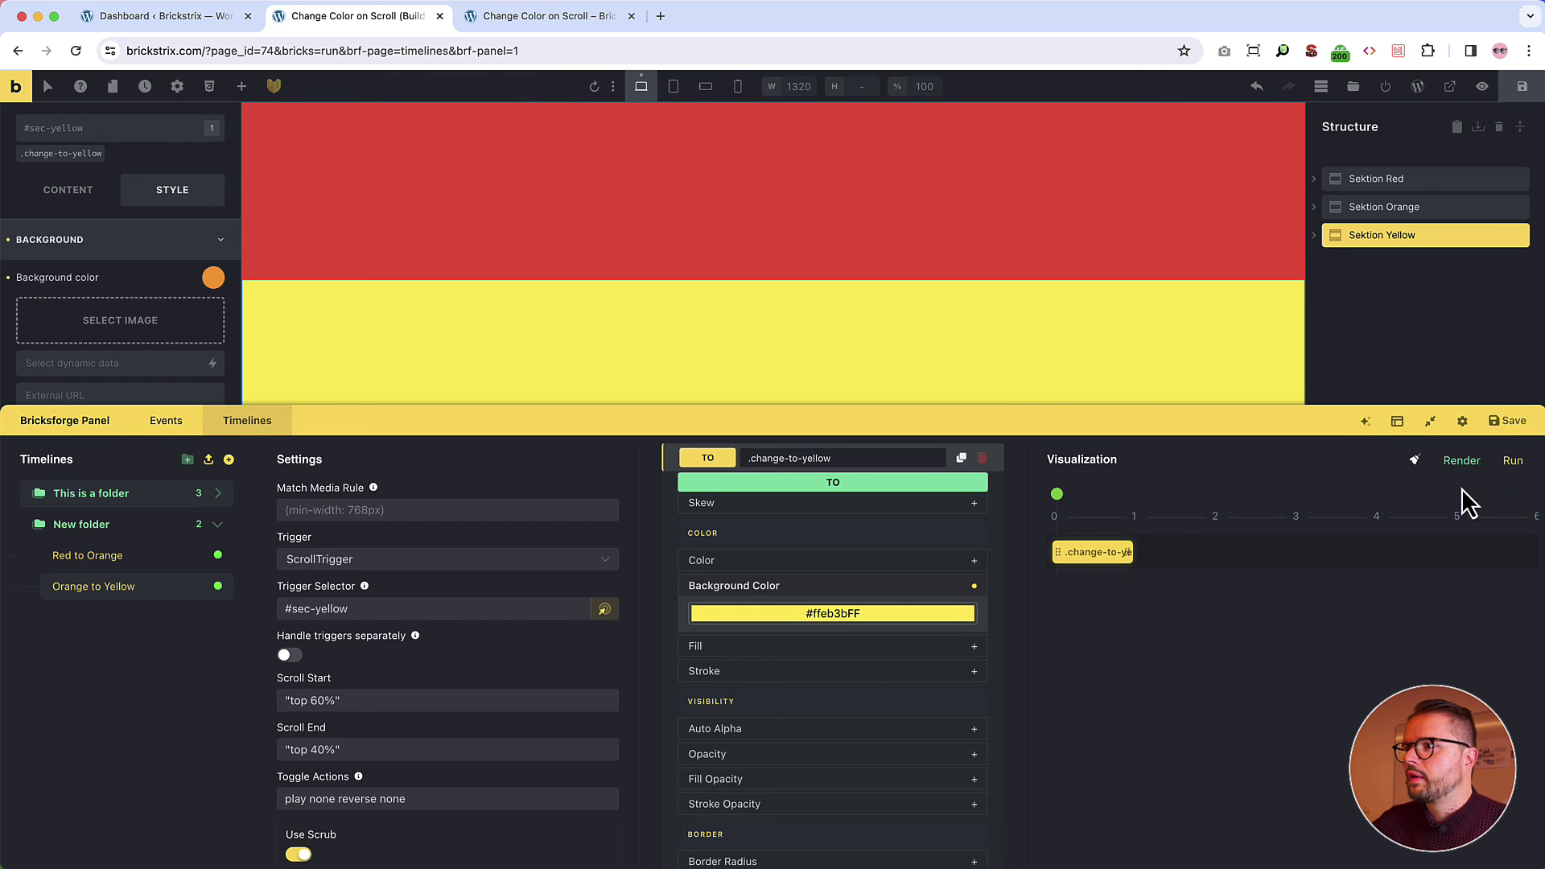
Render the timeline and scrub the playhead to preview orange turning yellow on the canvas
{"action": "left_click", "coordinate": [1465, 462]}
{"action": "scroll", "coordinate": [1042, 350], "scroll_direction": "down", "scroll_amount": 3}
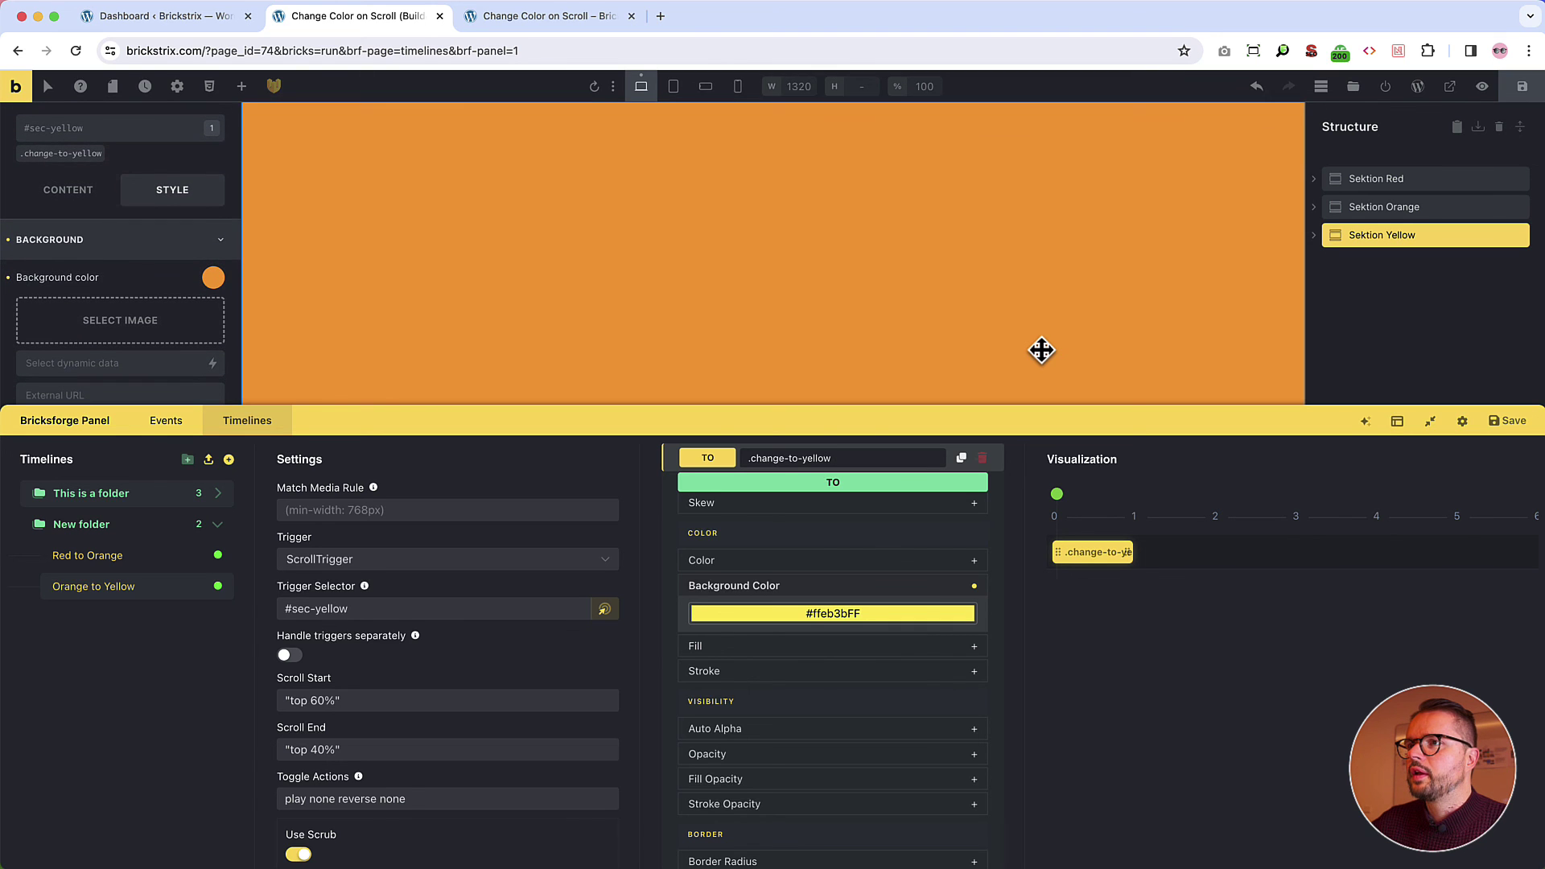
{"action": "scroll", "coordinate": [1042, 350], "scroll_direction": "up", "scroll_amount": 2}
{"action": "scroll", "coordinate": [1041, 350], "scroll_direction": "down", "scroll_amount": 2}
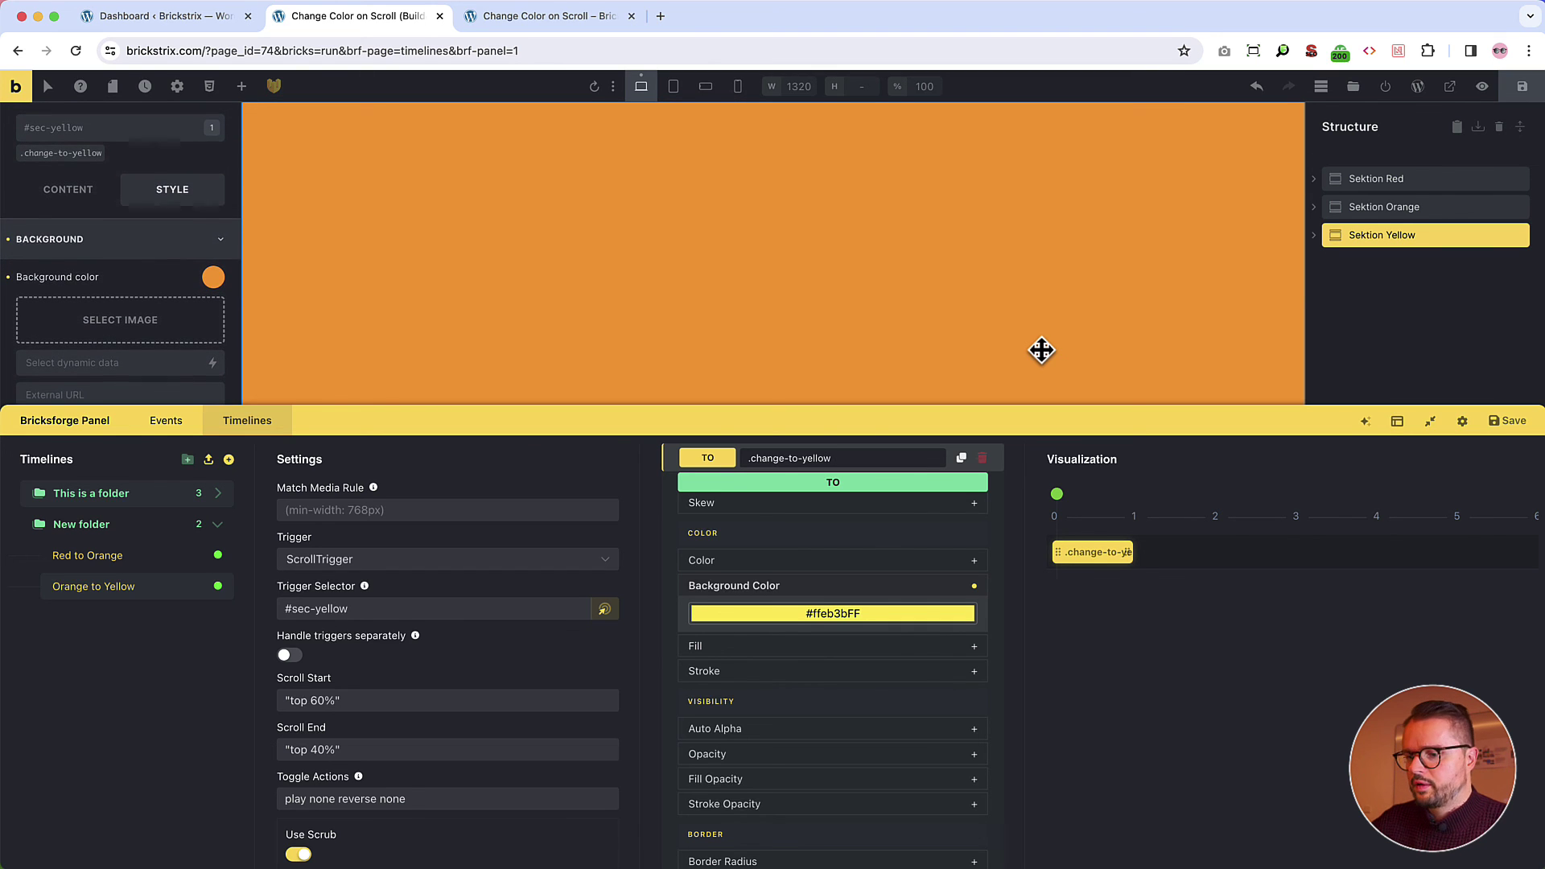
{"action": "key", "text": "Escape"}
{"action": "key", "text": "super+shift+b"}
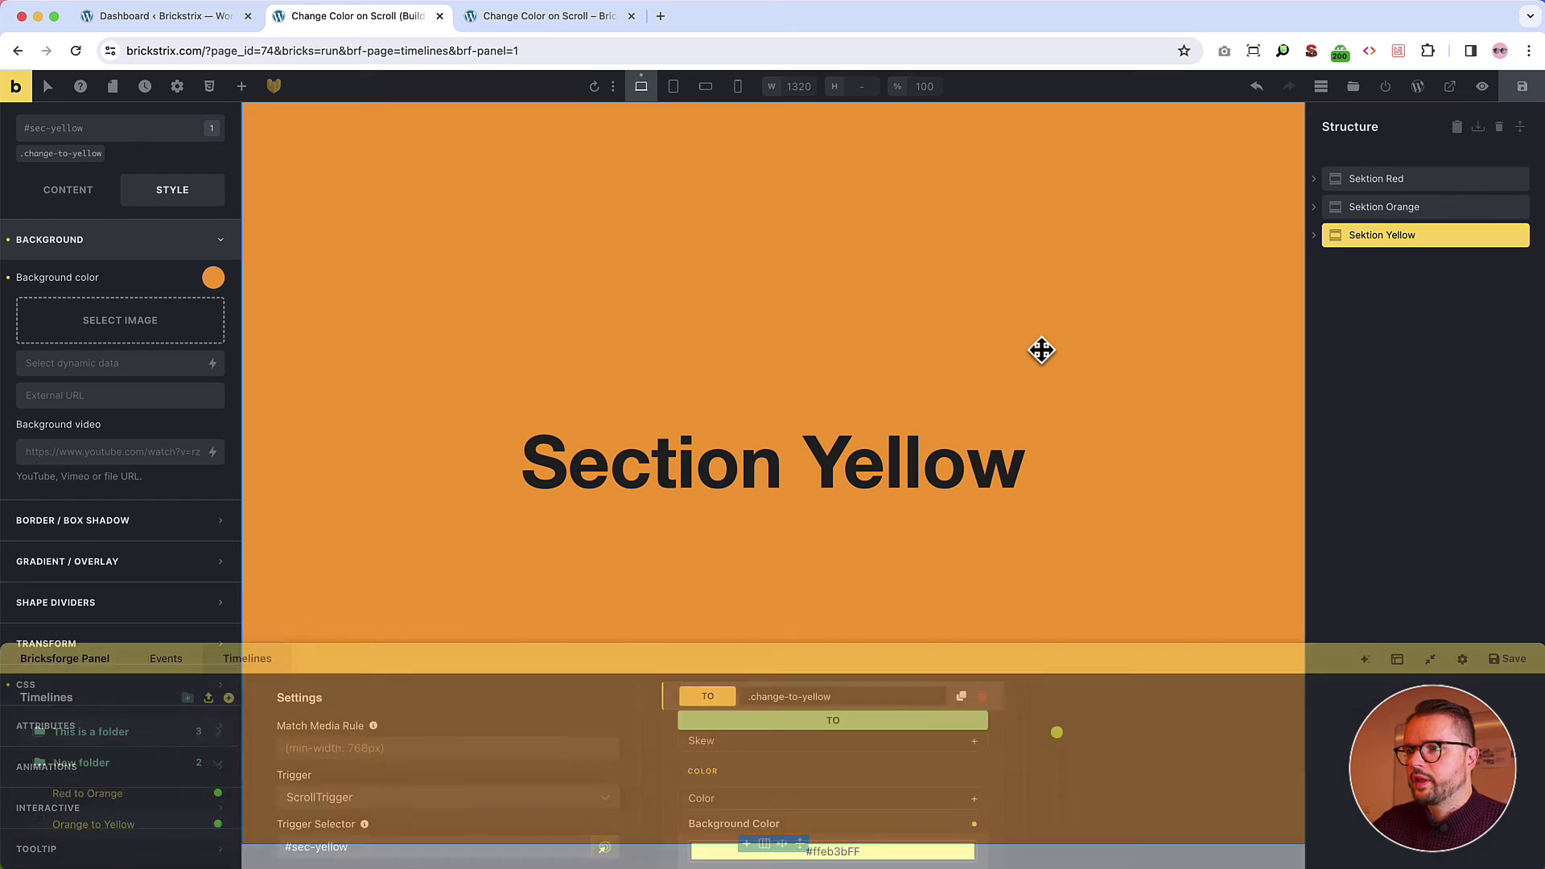
{"action": "mouse_move", "coordinate": [1069, 502]}
{"action": "left_mouse_down"}
{"action": "mouse_move", "coordinate": [1152, 503]}
{"action": "mouse_move", "coordinate": [1062, 503]}
{"action": "left_mouse_up"}
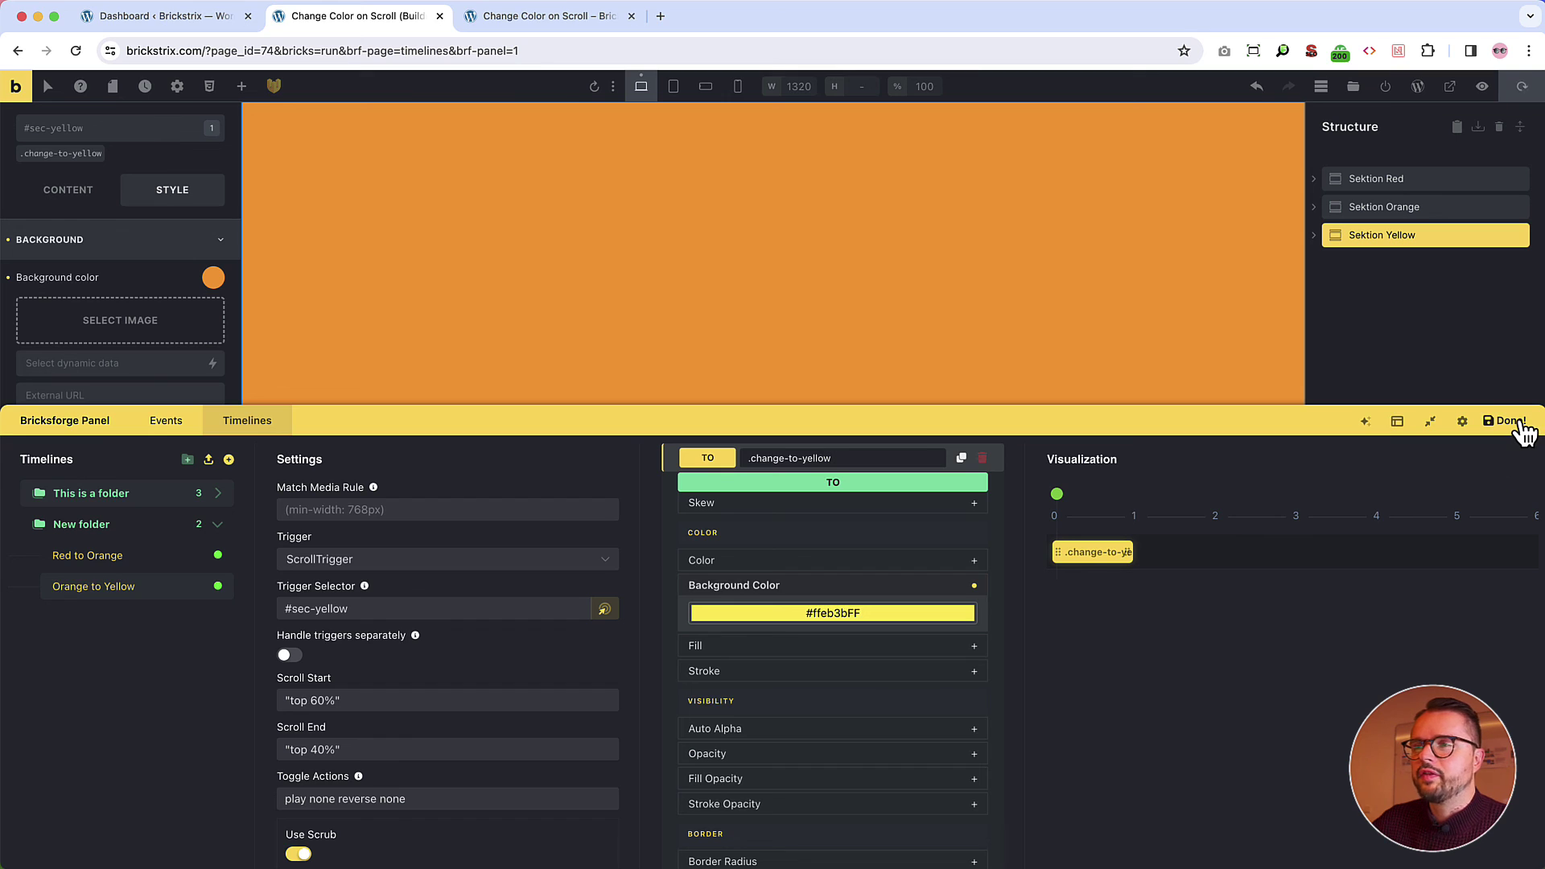
On the live page, scroll down through the red, orange and yellow sections and back up
{"action": "key", "text": "ctrl+Tab"}
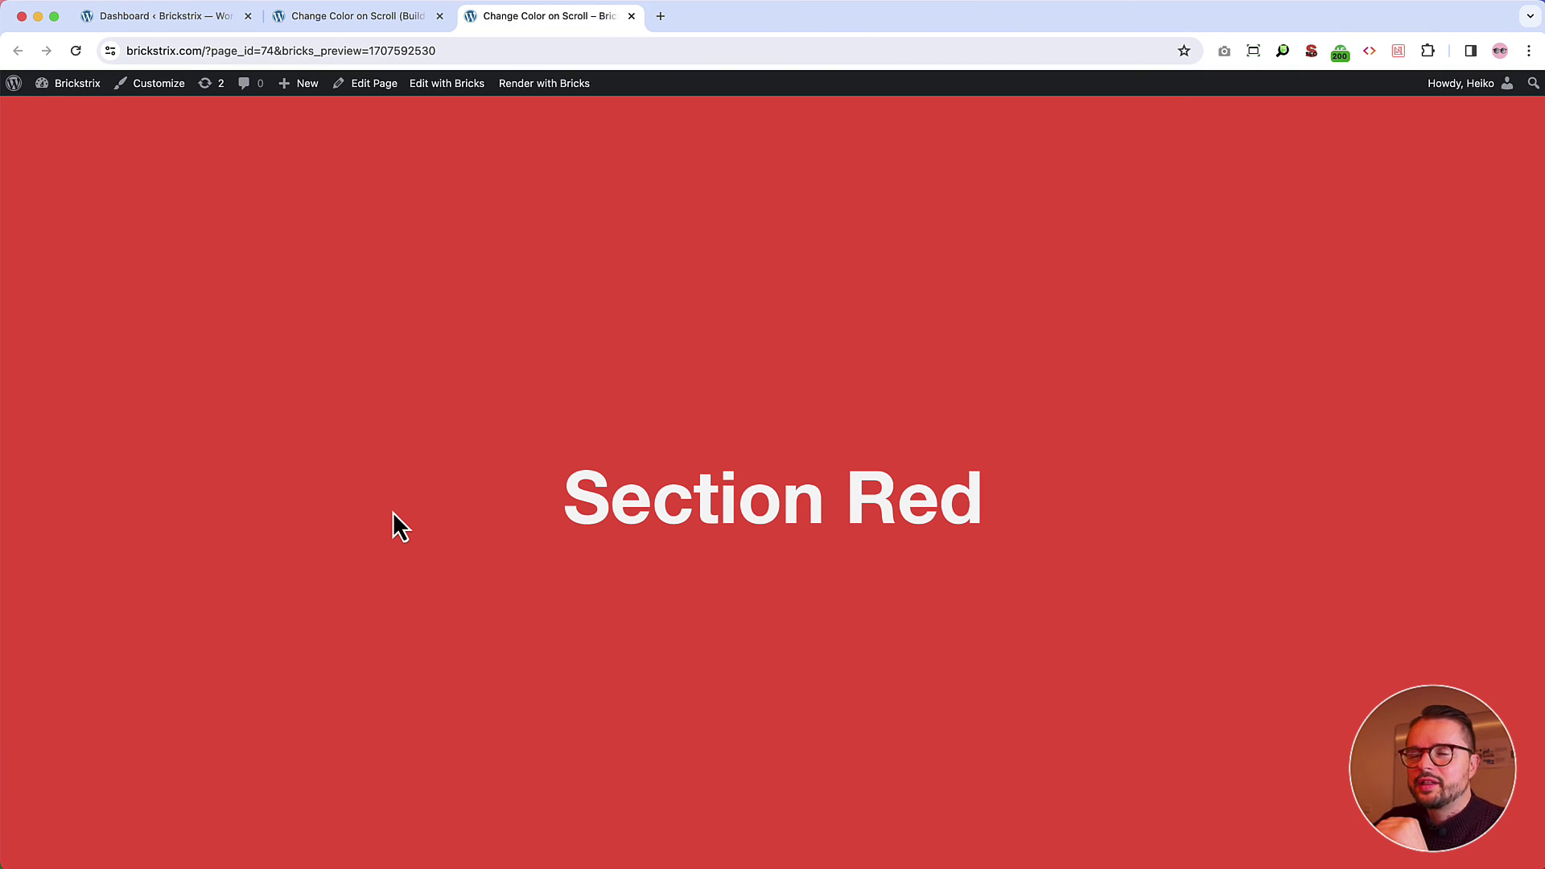
{"action": "scroll", "coordinate": [393, 510], "scroll_direction": "down", "scroll_amount": 5}
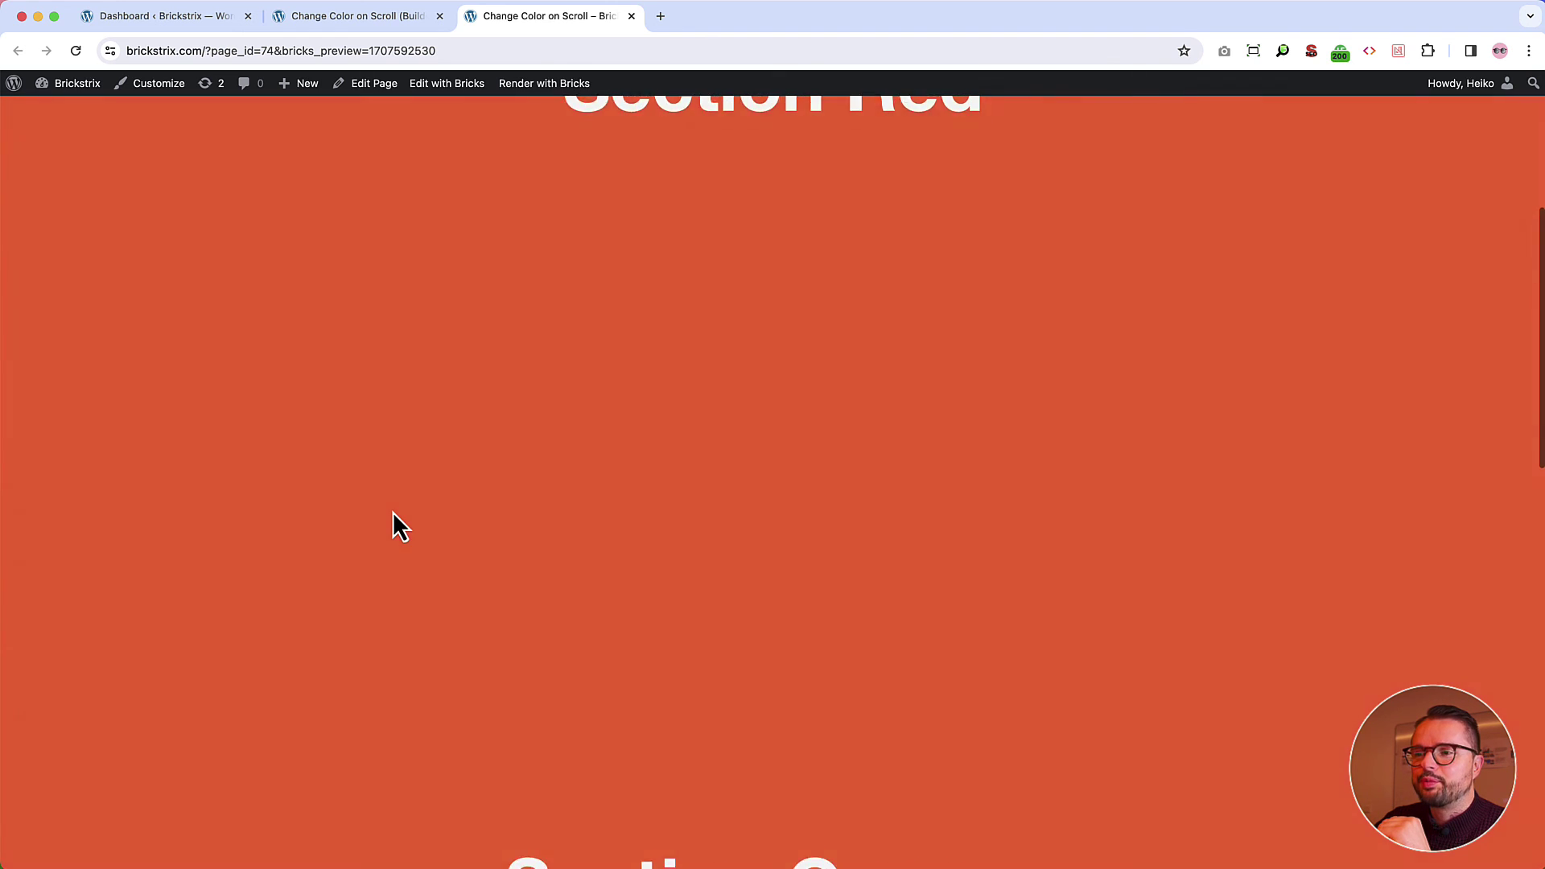
{"action": "scroll", "coordinate": [393, 512], "scroll_direction": "down", "scroll_amount": 5}
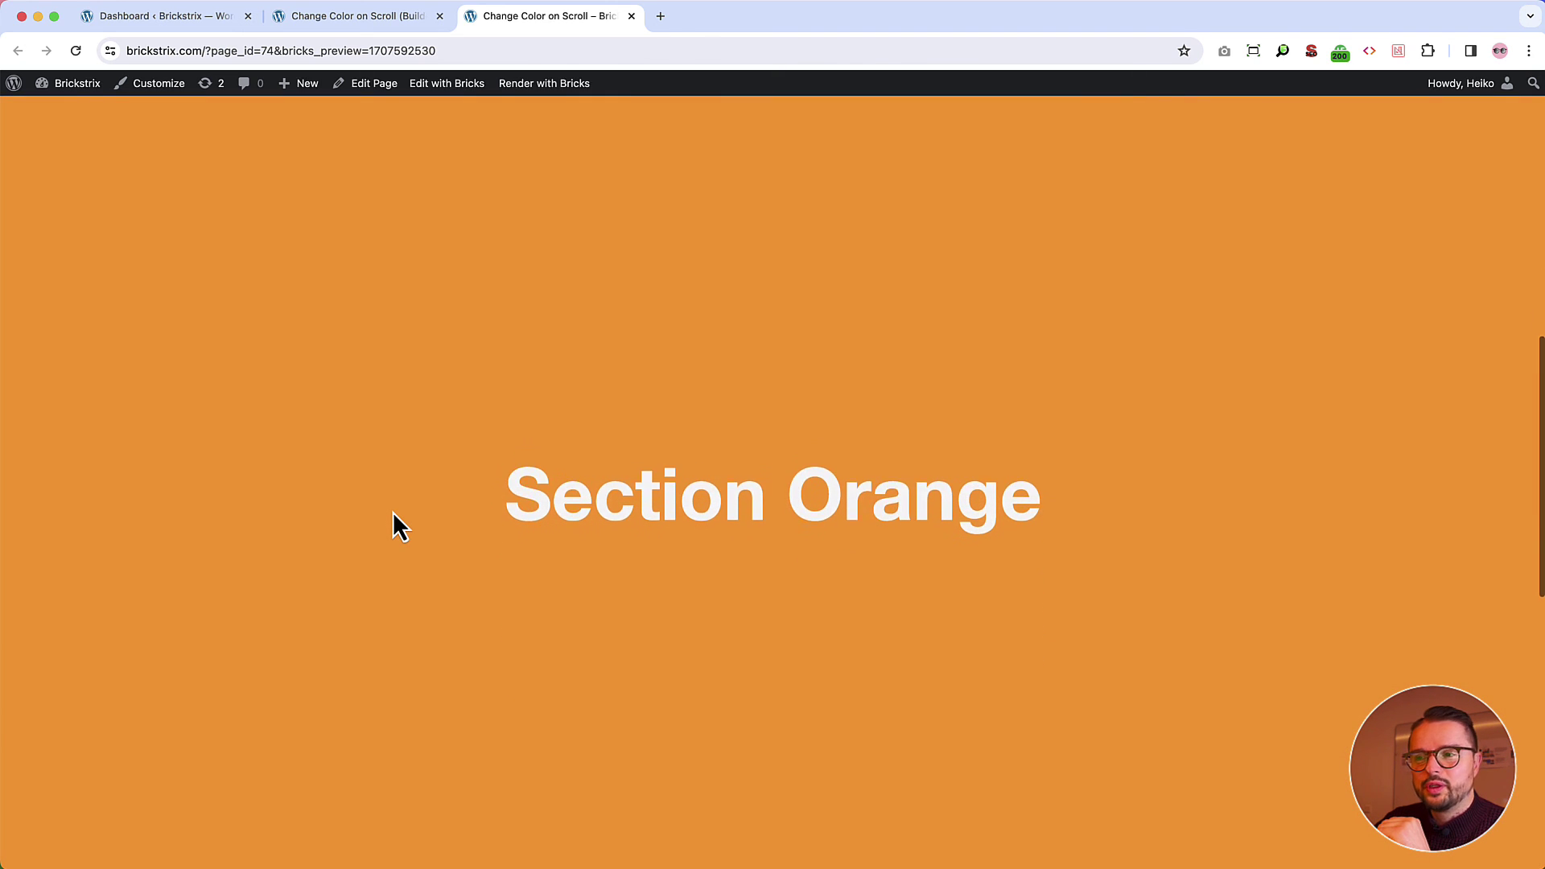
{"action": "scroll", "coordinate": [392, 527], "scroll_direction": "down", "scroll_amount": 4}
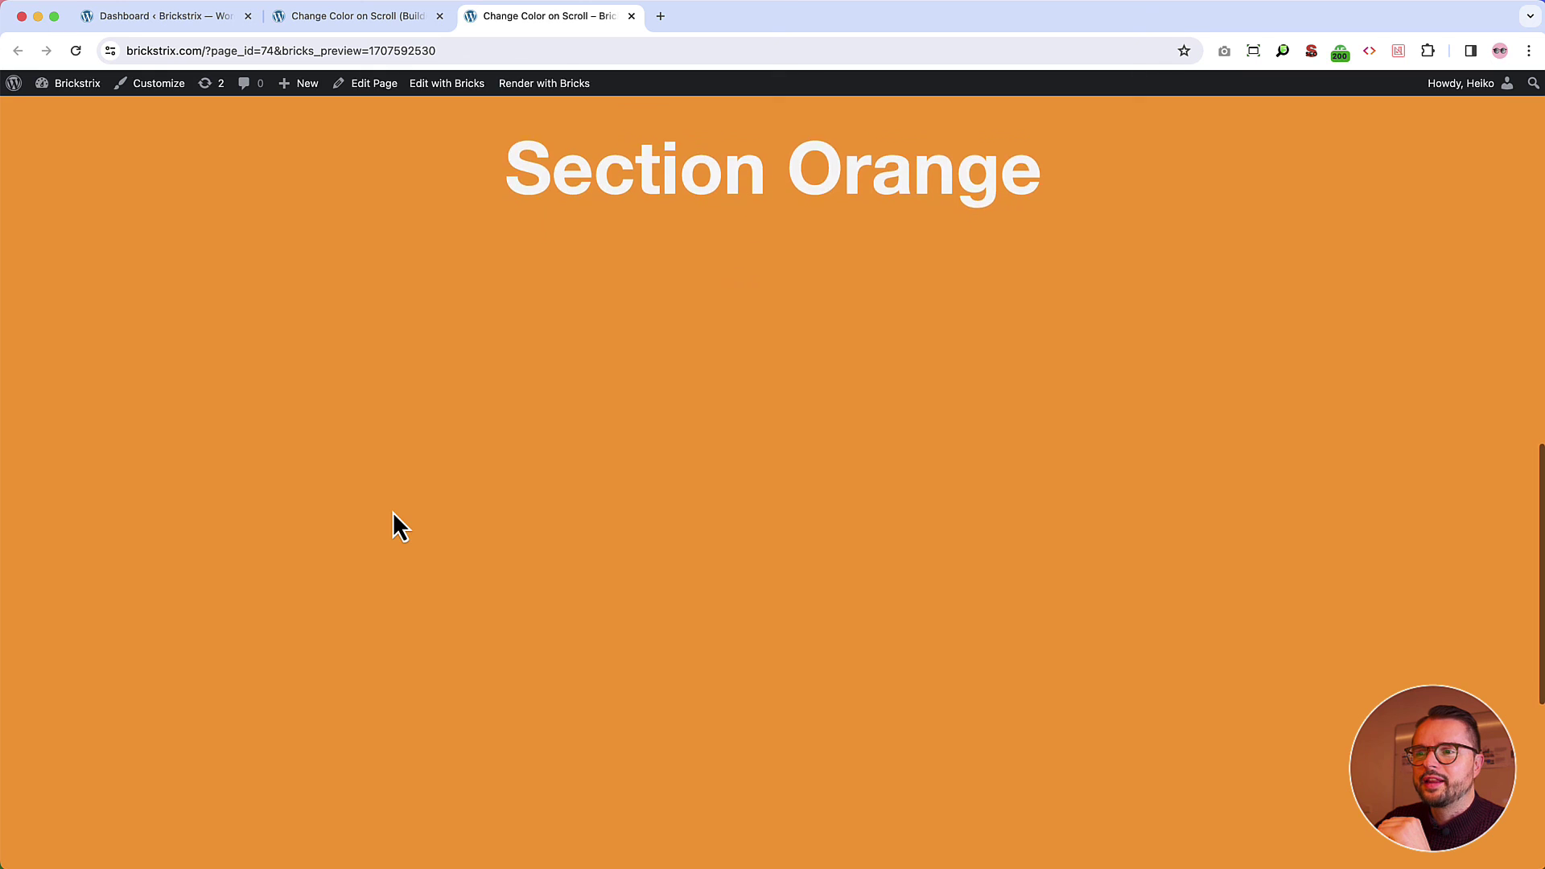
{"action": "scroll", "coordinate": [393, 513], "scroll_direction": "down", "scroll_amount": 5}
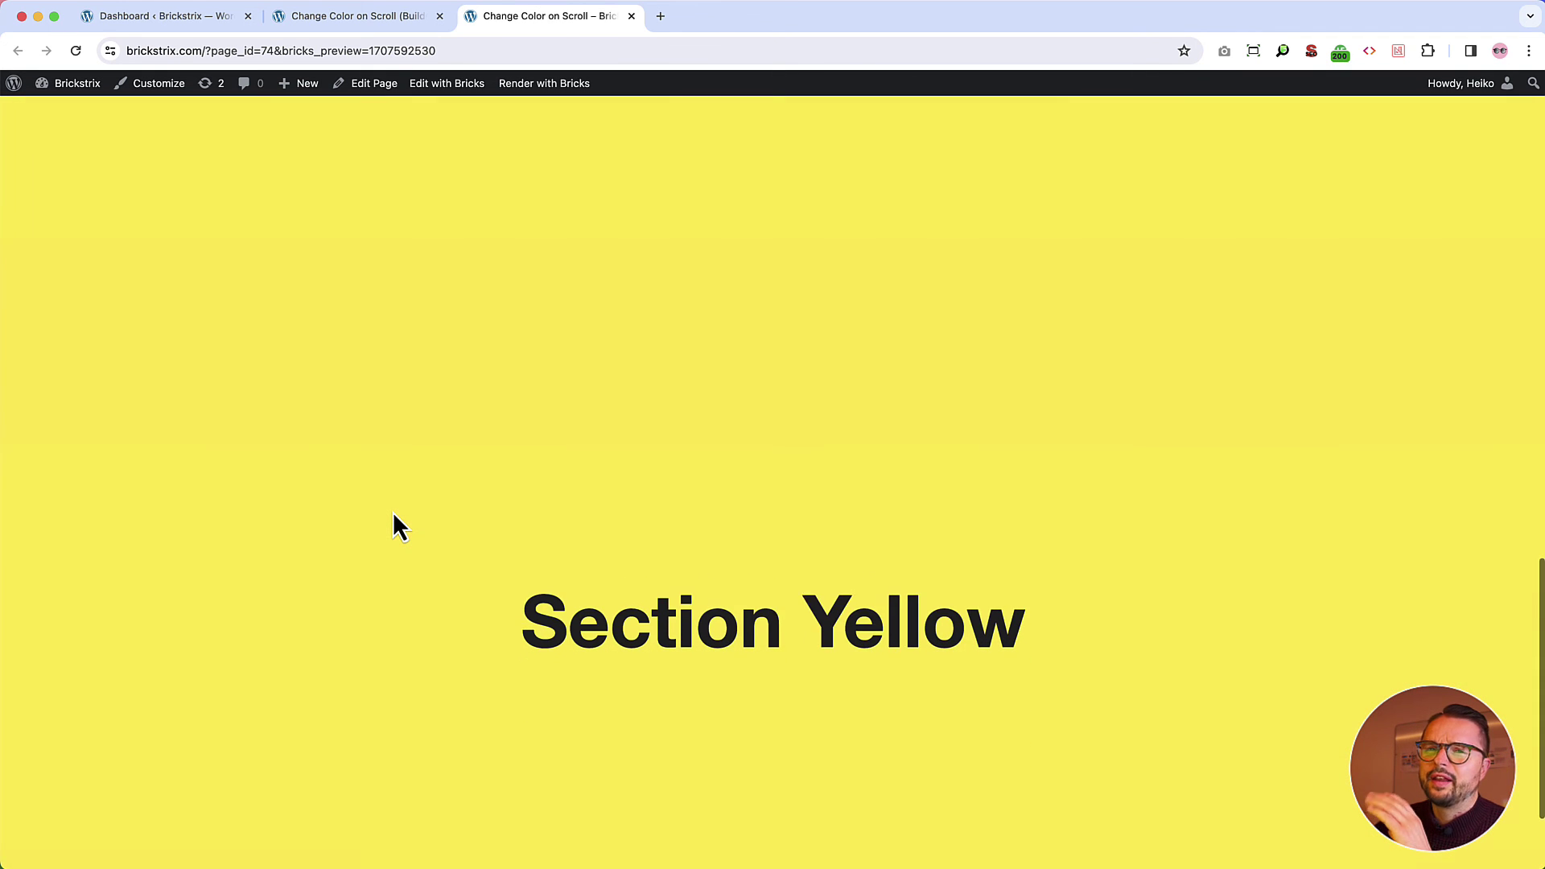
{"action": "scroll", "coordinate": [393, 512], "scroll_direction": "down", "scroll_amount": 2}
{"action": "scroll", "coordinate": [393, 513], "scroll_direction": "up", "scroll_amount": 4}
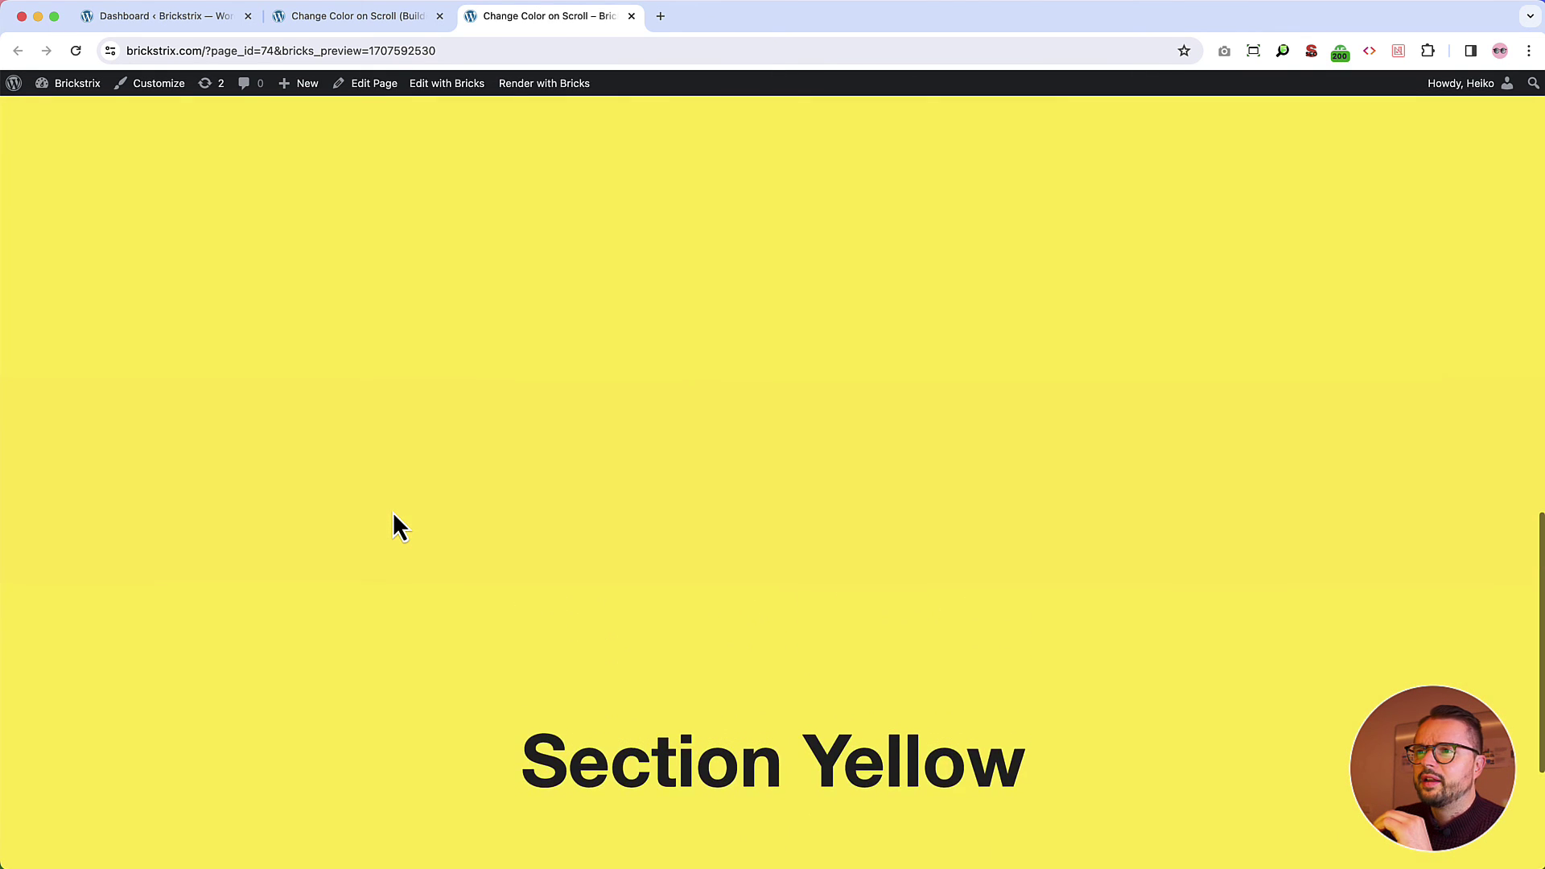
{"action": "scroll", "coordinate": [392, 513], "scroll_direction": "up", "scroll_amount": 10}
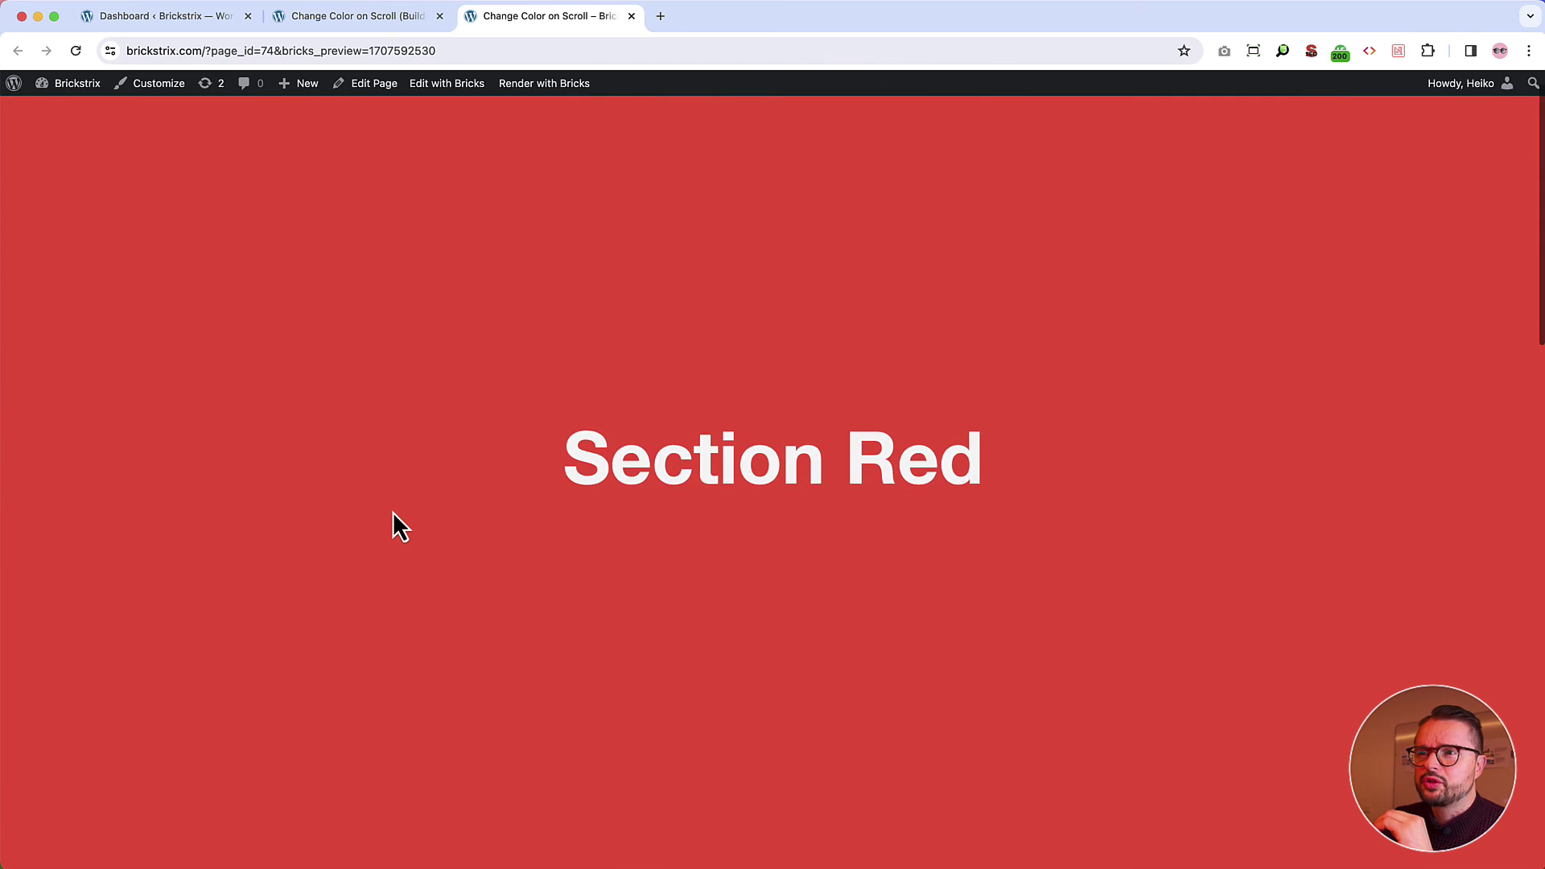